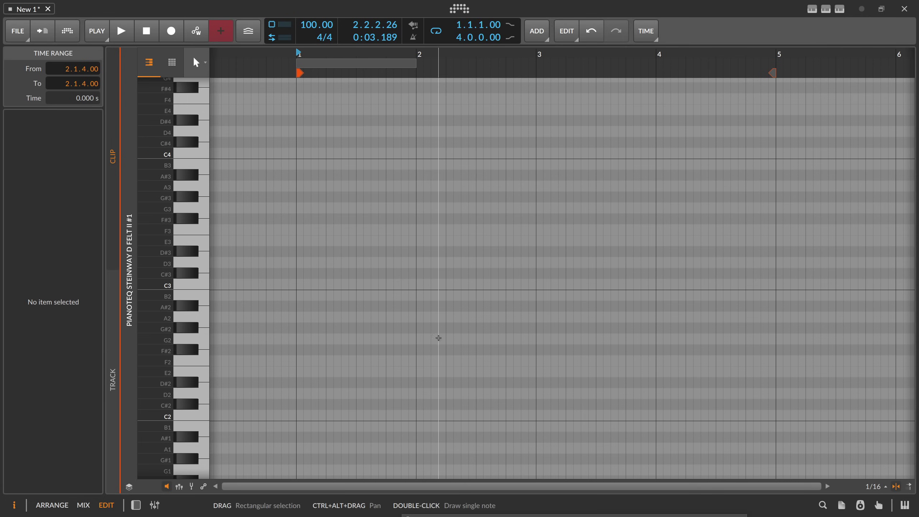
# Draw a one-bar note at the start of bar 1 and shift its pitch to G#2.
pyautogui.moveTo(309, 55); pyautogui.dragTo(324, 158)
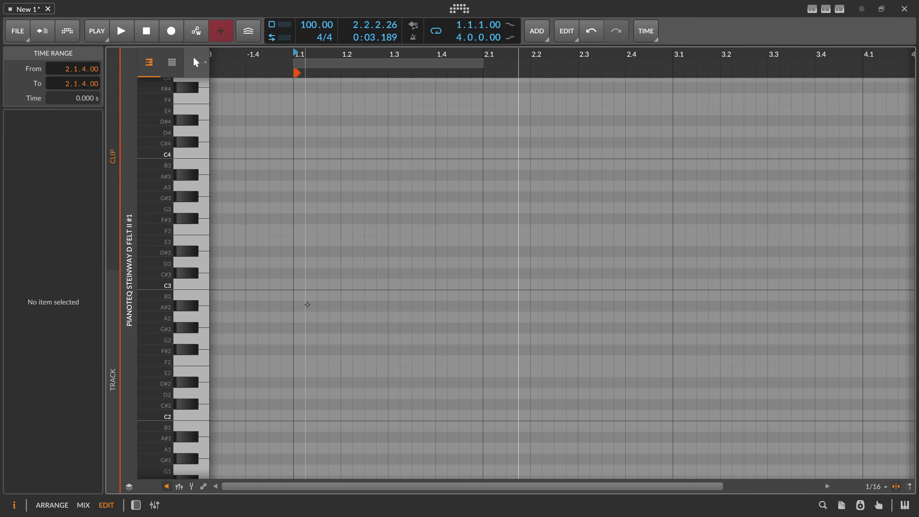
pyautogui.doubleClick(302, 317)
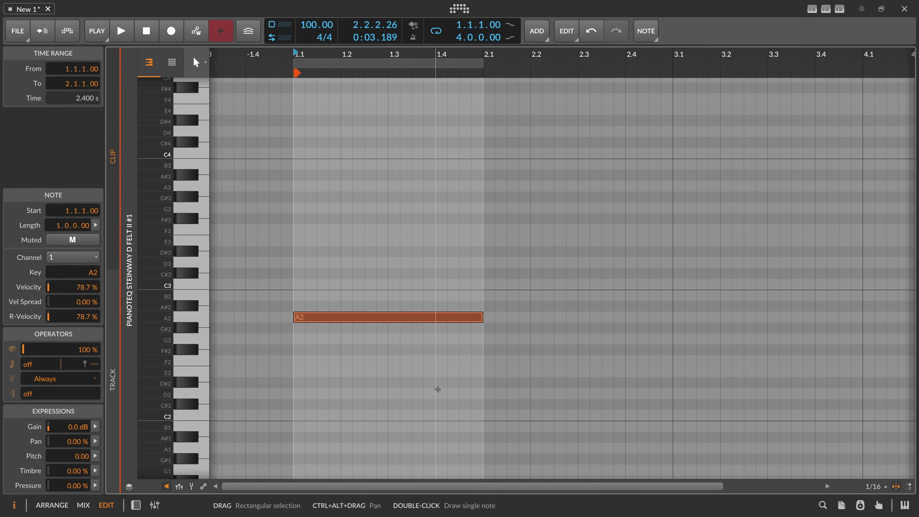
pyautogui.press('Up')
pyautogui.press('Up')
pyautogui.press('Up')
pyautogui.press('Down')
pyautogui.press('Down')
pyautogui.press('Down')
pyautogui.press('Down')
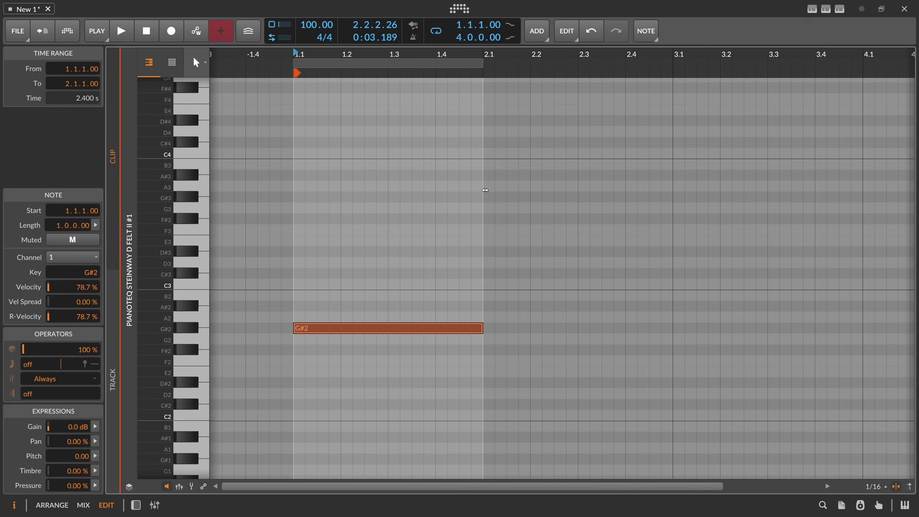
# Copy the G#2 note up to D#3 in bar 1 and play the two notes together.
pyautogui.moveTo(341, 55); pyautogui.dragTo(339, 17)
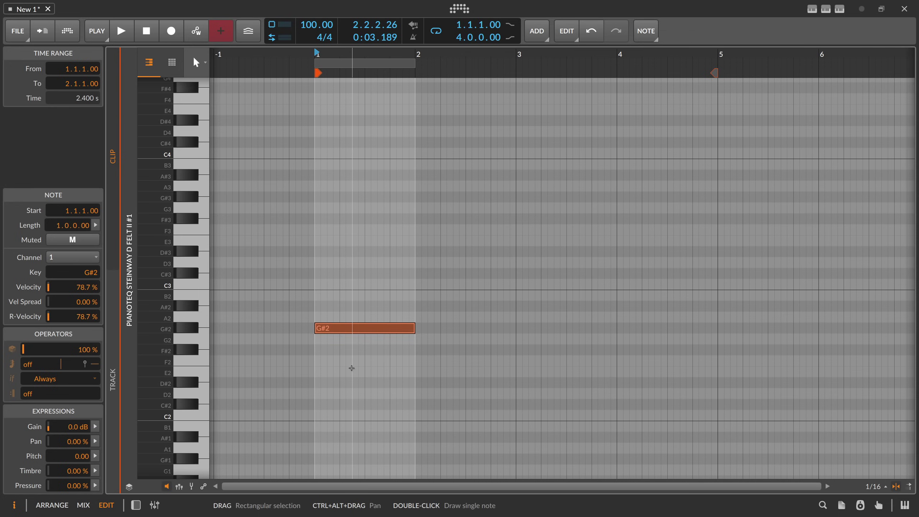
pyautogui.moveTo(343, 287); pyautogui.dragTo(328, 374)
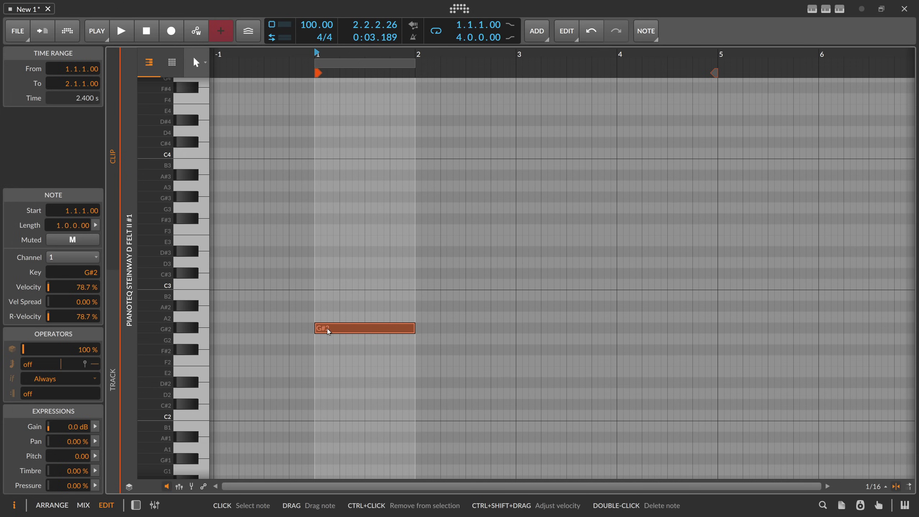
pyautogui.moveTo(329, 331); pyautogui.dragTo(327, 258)
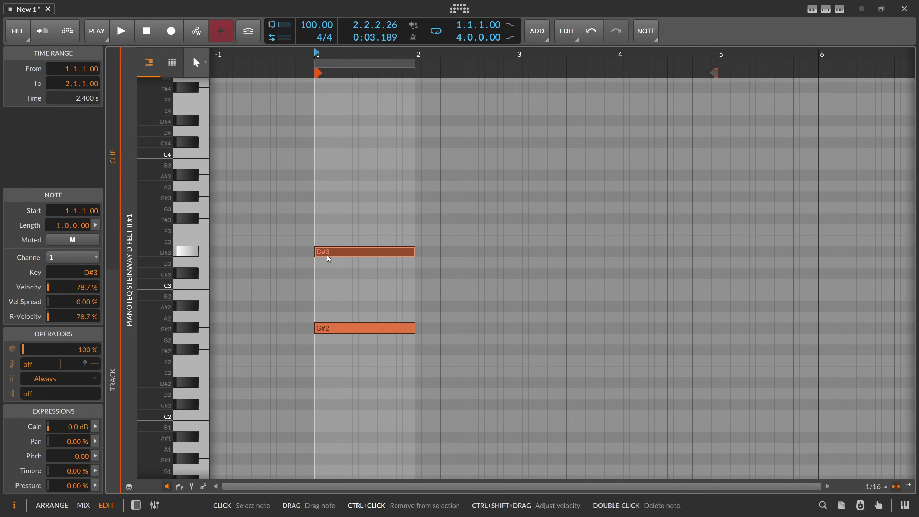
pyautogui.press('space')
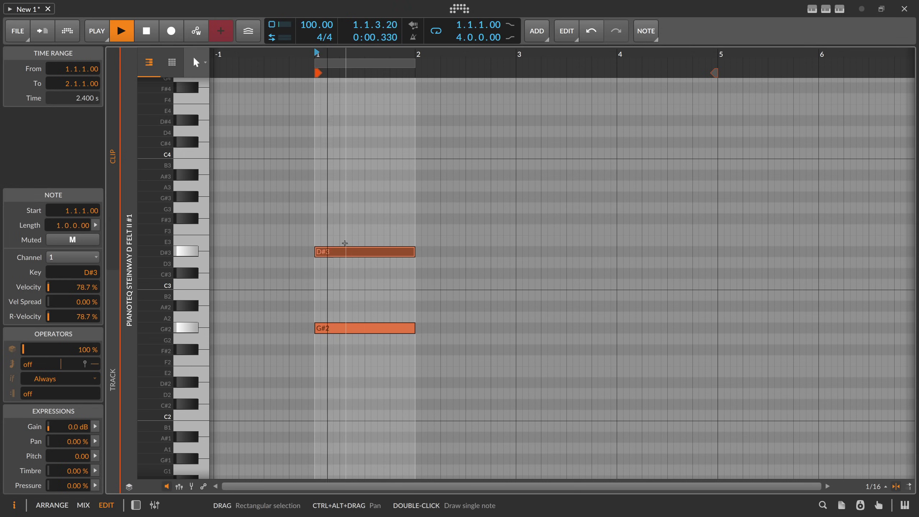
pyautogui.press('space')
pyautogui.moveTo(345, 243)
pyautogui.mouseDown()
pyautogui.moveTo(344, 232)
pyautogui.moveTo(328, 382)
pyautogui.moveTo(352, 241)
pyautogui.mouseUp()
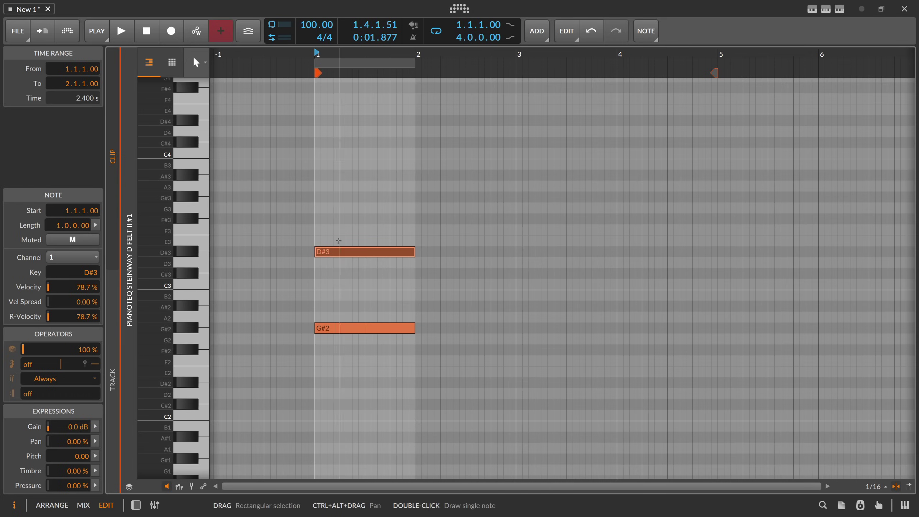
# Draw a one-bar B2 note between the G#2 and D#3 notes in bar 1.
pyautogui.click(339, 288)
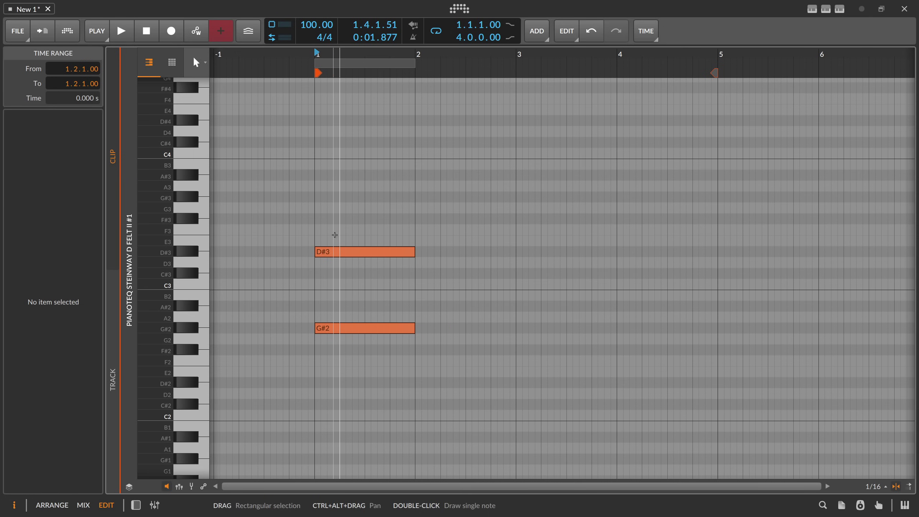
pyautogui.moveTo(333, 232); pyautogui.dragTo(324, 355)
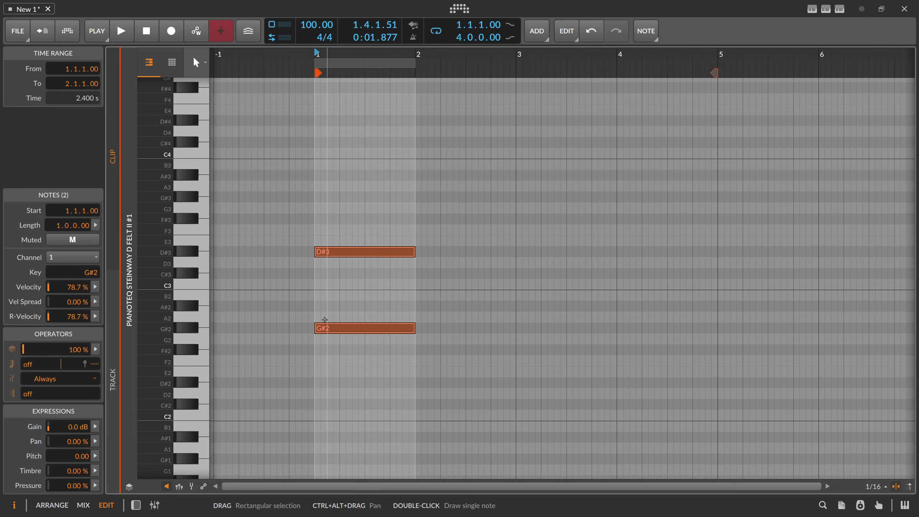
pyautogui.doubleClick(318, 297)
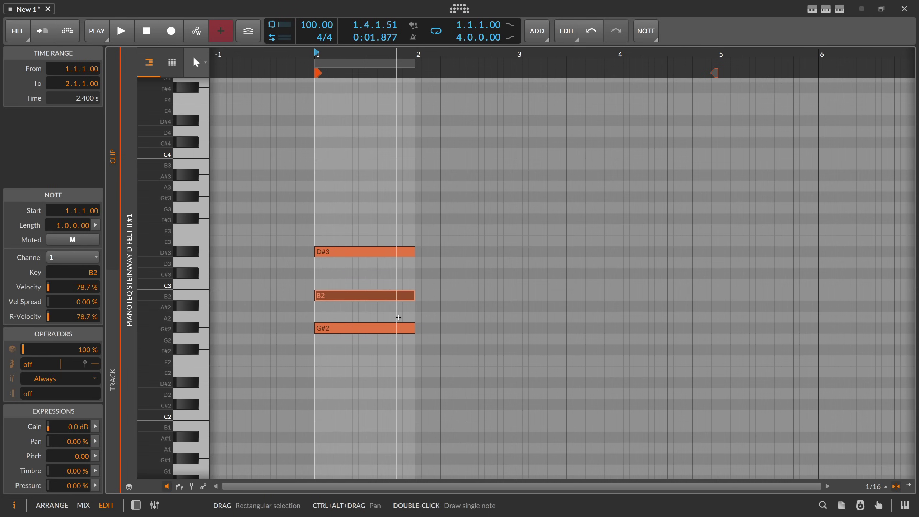
# Audition individual notes of the G#2, B2 and D#3 chord and play the whole chord.
pyautogui.click(321, 317)
pyautogui.click(323, 303)
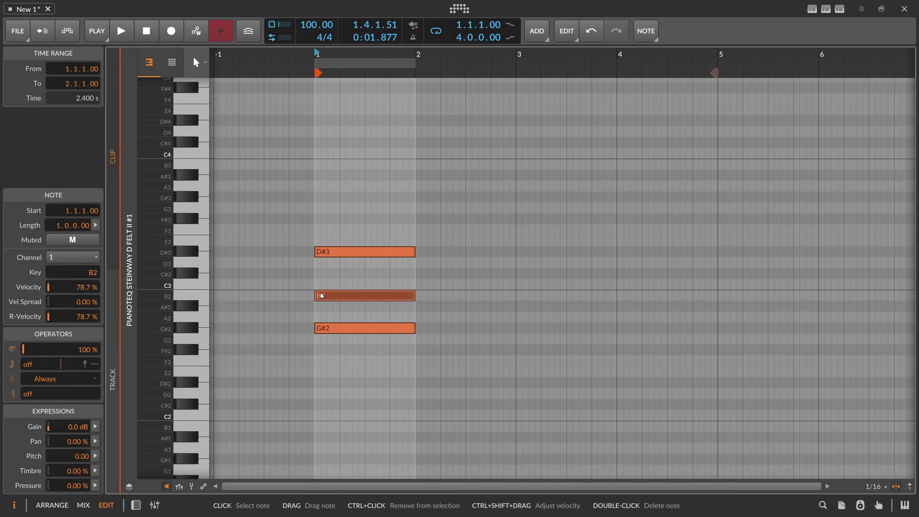
pyautogui.click(320, 275)
pyautogui.click(325, 253)
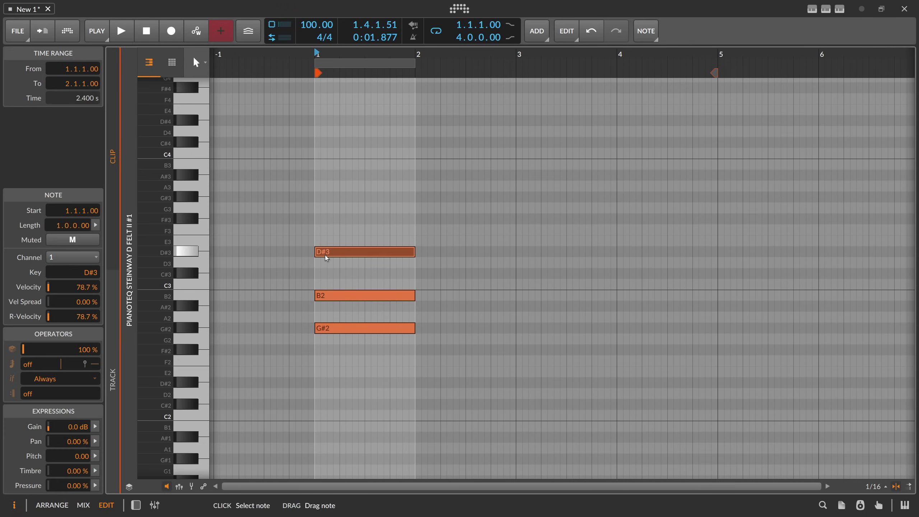
pyautogui.click(373, 307)
pyautogui.hotkey('ctrl', 'a')
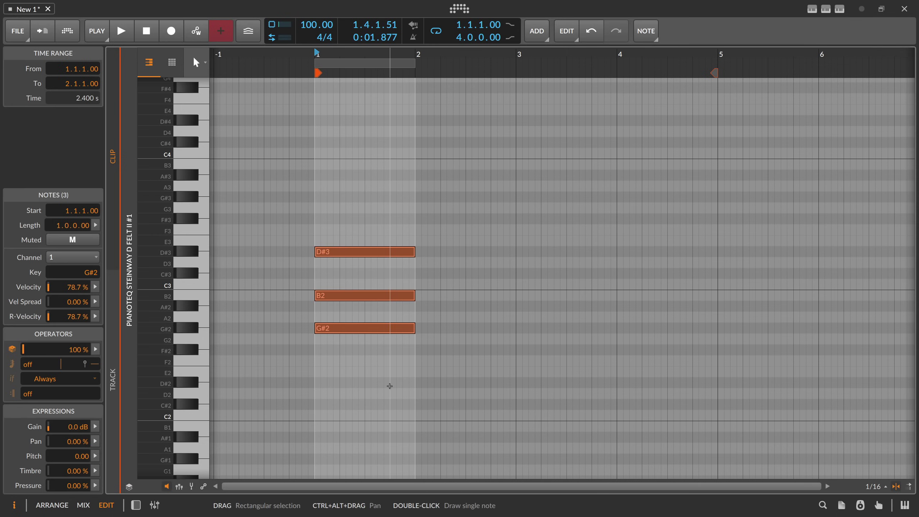
pyautogui.press('space')
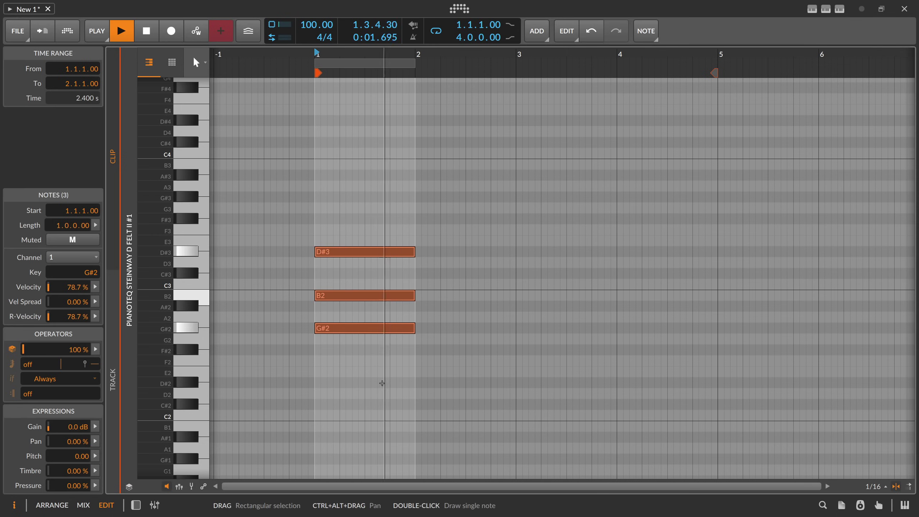
pyautogui.press('space')
pyautogui.click(369, 357)
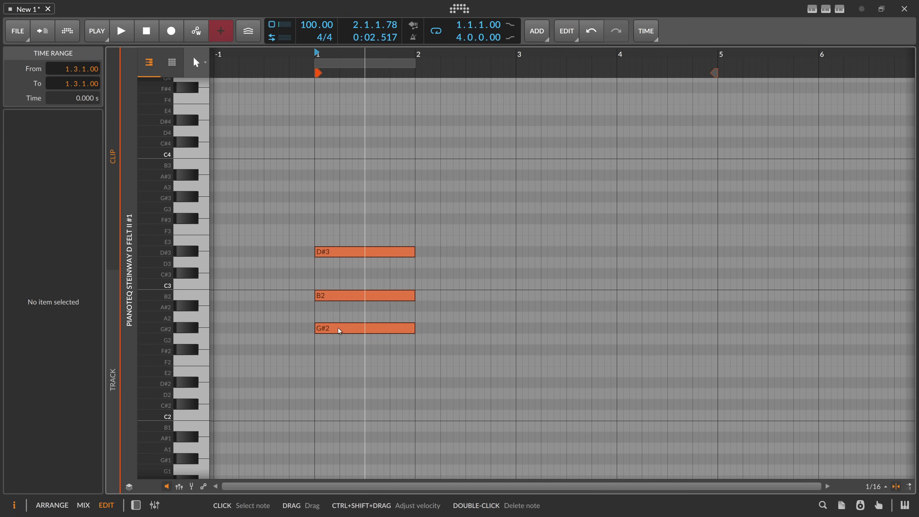
pyautogui.click(337, 329)
pyautogui.click(342, 298)
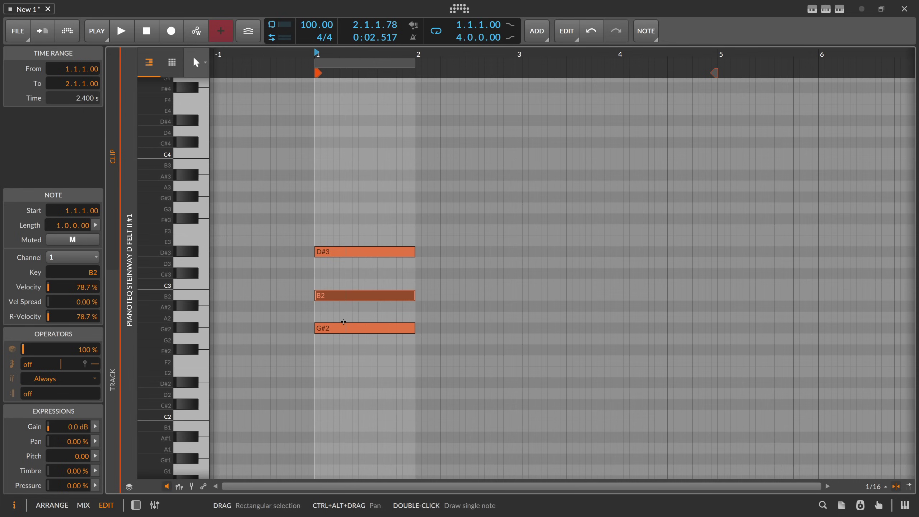
pyautogui.press('space')
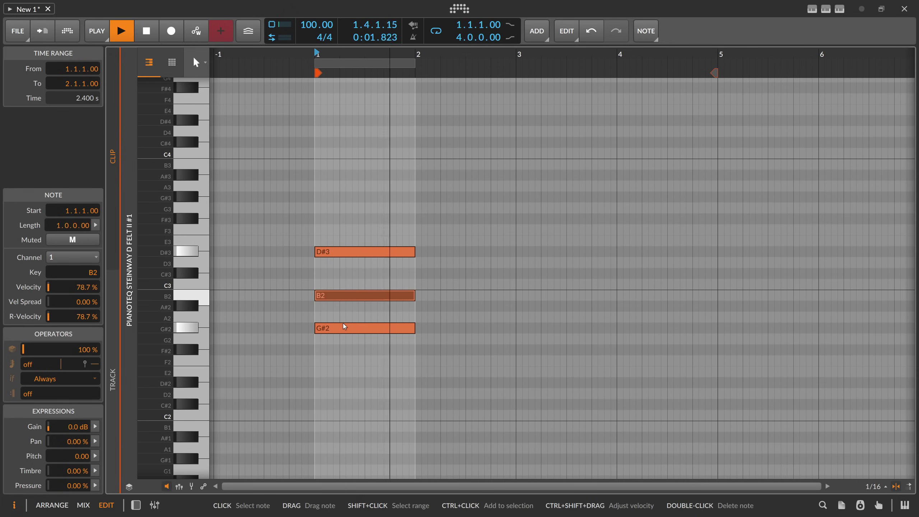
pyautogui.press('space')
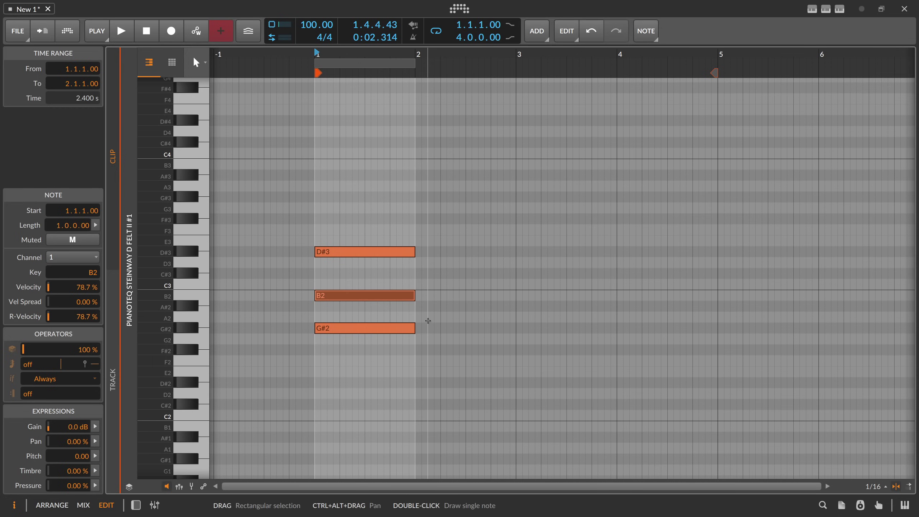
# Raise the chord's middle note by one semitone to C3 and play the resulting chord.
pyautogui.press('Up')
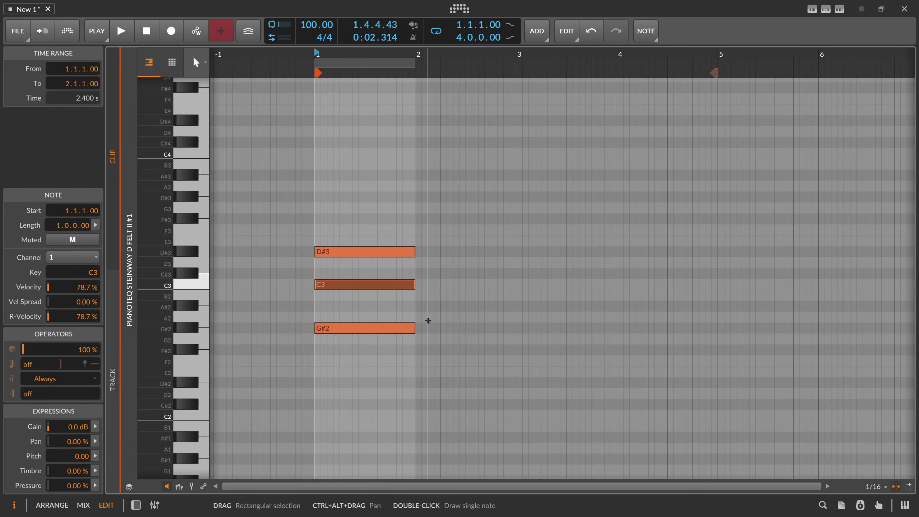
pyautogui.click(343, 311)
pyautogui.click(340, 286)
pyautogui.click(341, 310)
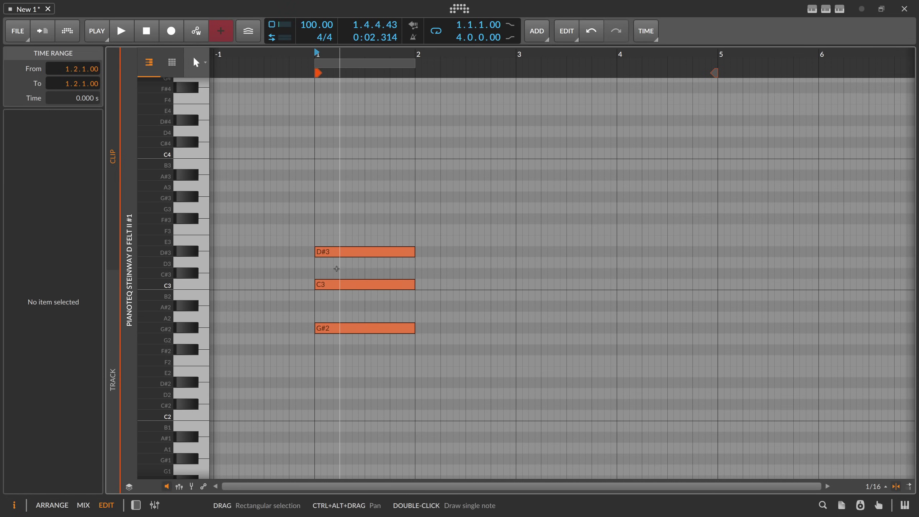
pyautogui.click(341, 252)
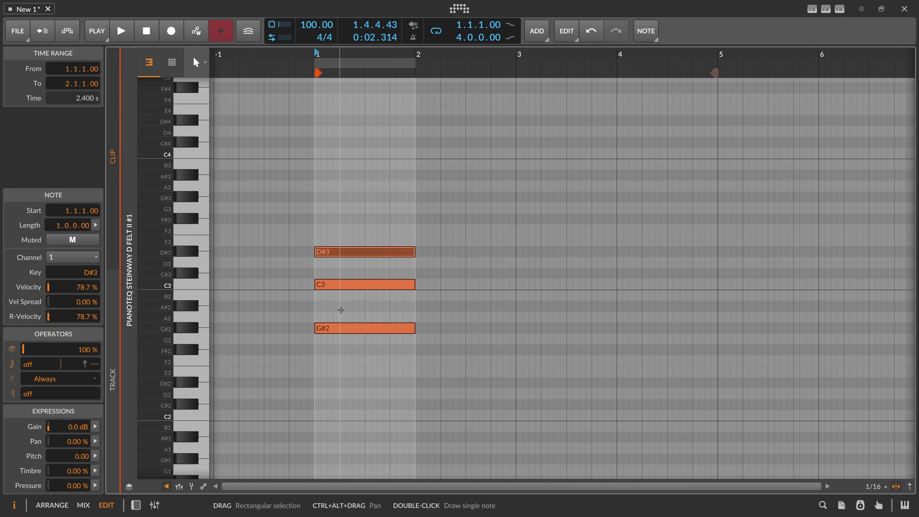
pyautogui.press('space')
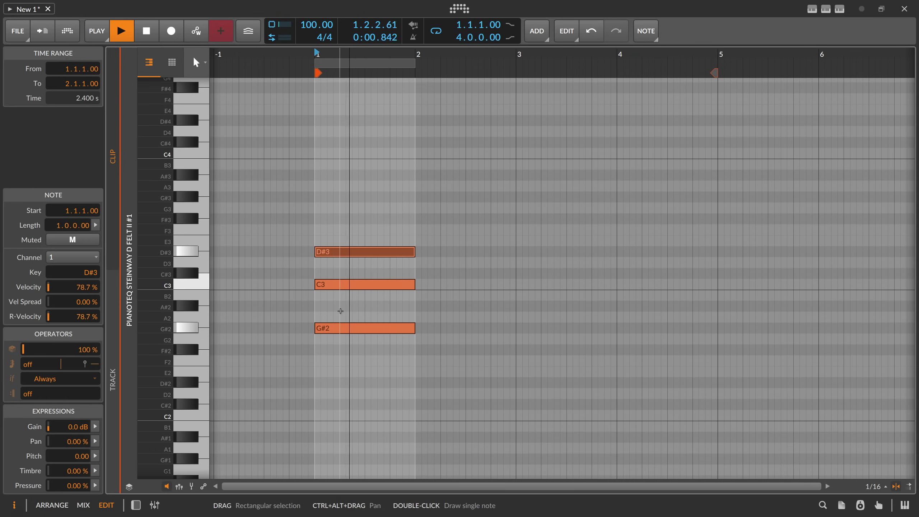
pyautogui.press('space')
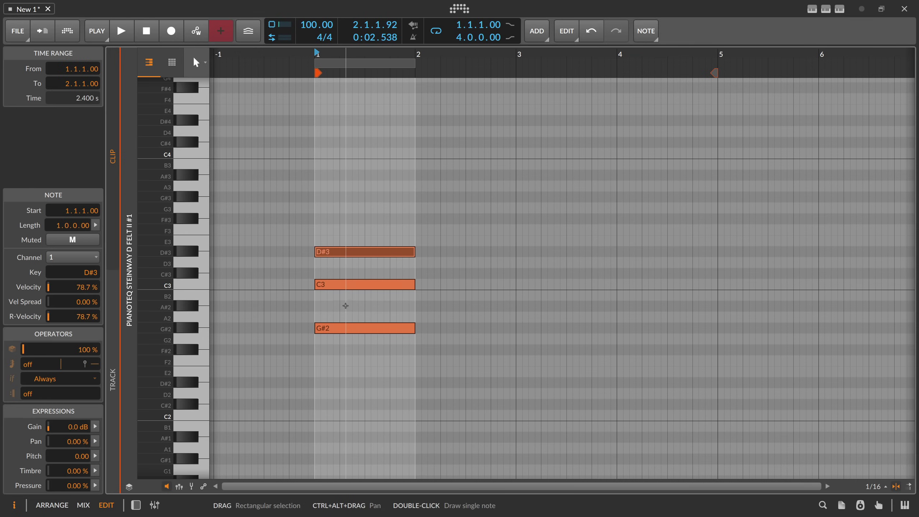
pyautogui.click(342, 327)
pyautogui.click(345, 285)
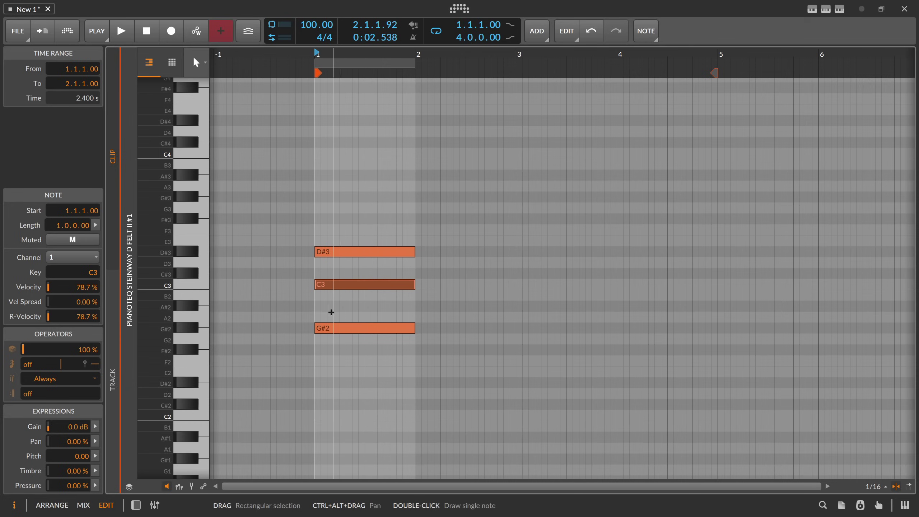
pyautogui.moveTo(331, 296)
pyautogui.mouseDown()
pyautogui.moveTo(330, 321)
pyautogui.moveTo(333, 313)
pyautogui.mouseUp()
pyautogui.moveTo(328, 261); pyautogui.dragTo(329, 276)
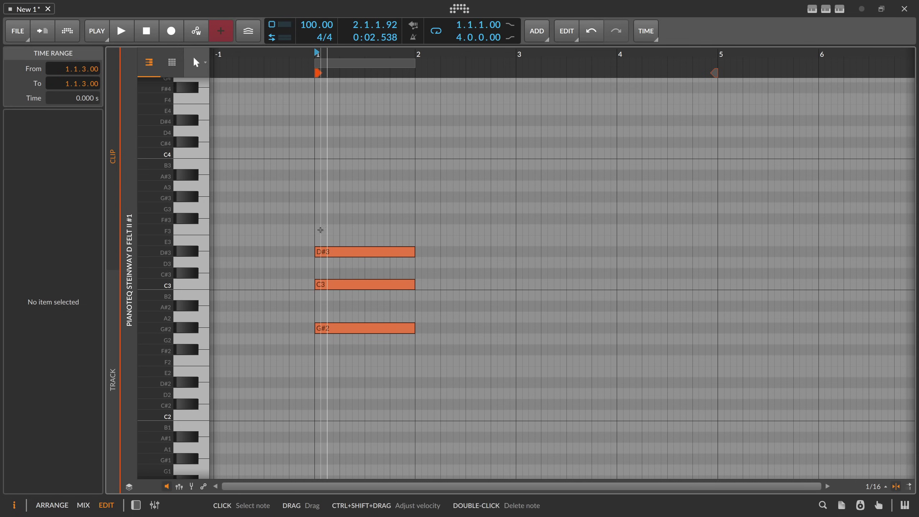
# Add a one-bar G3 note above D#3 in bar 1 and play the four-note chord.
pyautogui.doubleClick(319, 242)
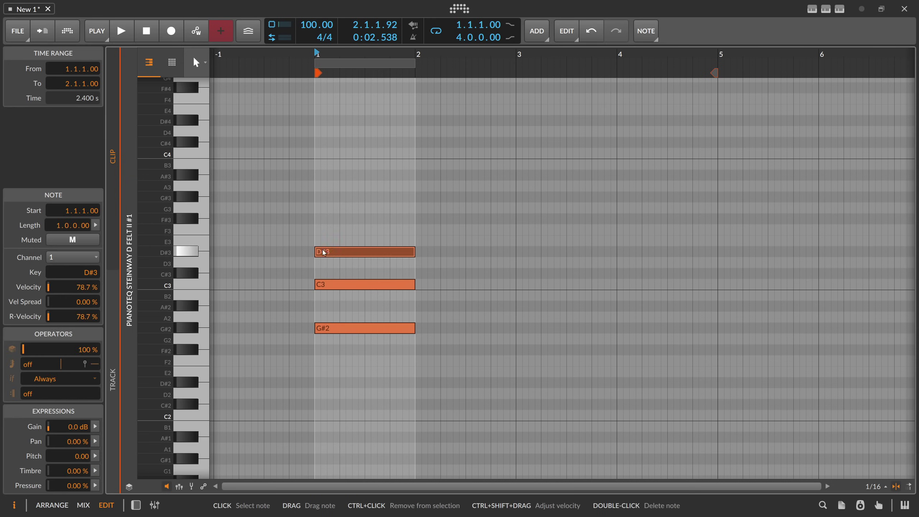
pyautogui.press('Up')
pyautogui.press('Up')
pyautogui.press('Up')
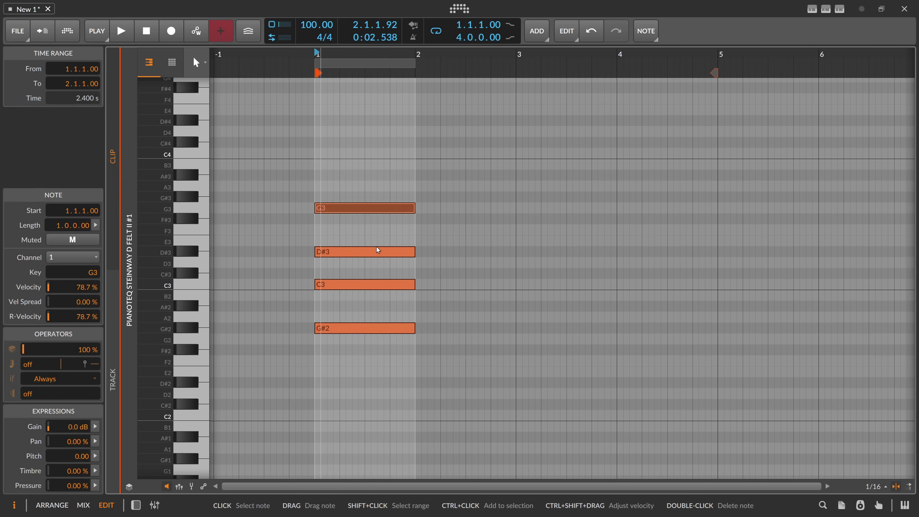
pyautogui.press('space')
pyautogui.click(434, 283)
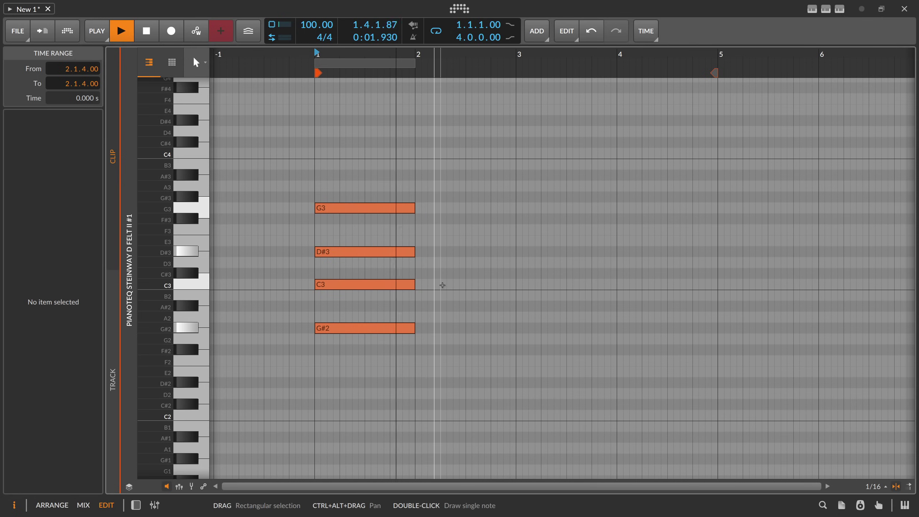
pyautogui.press('space')
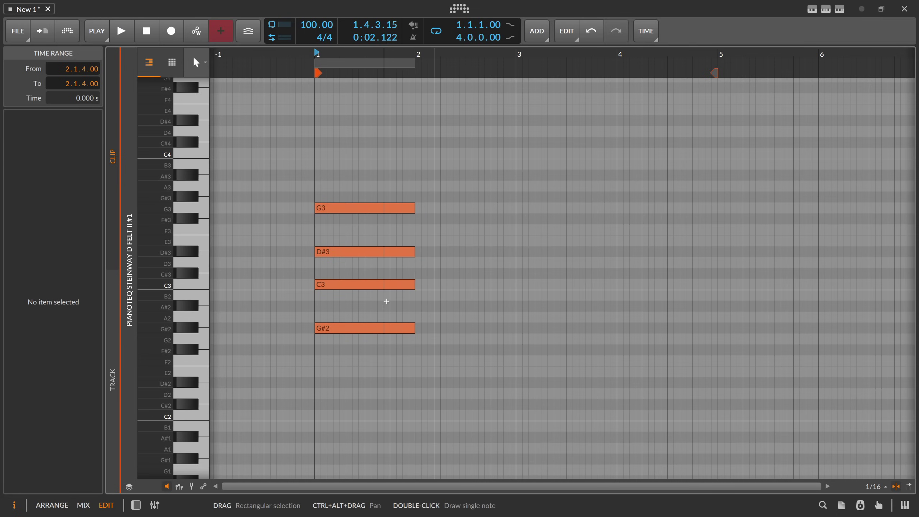
# Move the C3 and G3 notes together to the start of bar 2 and play the clip.
pyautogui.moveTo(375, 295); pyautogui.dragTo(375, 321)
pyautogui.click(392, 244)
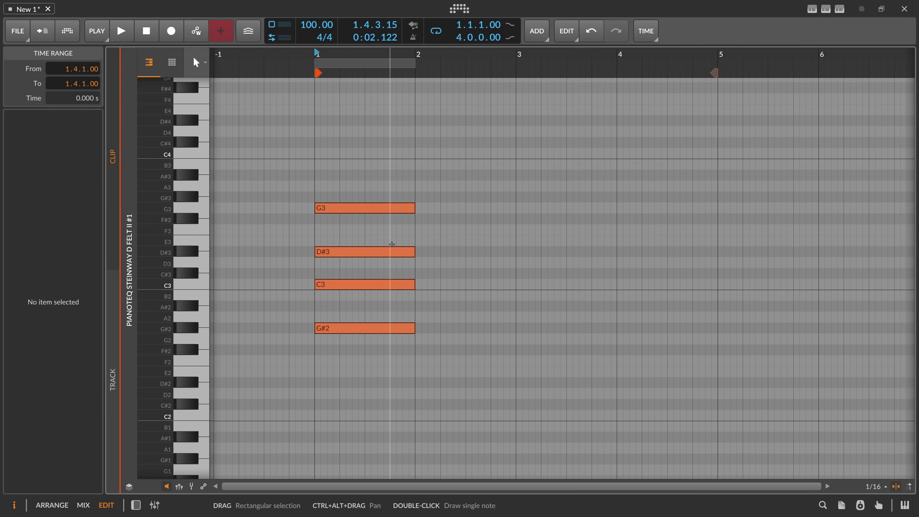
pyautogui.click(348, 286)
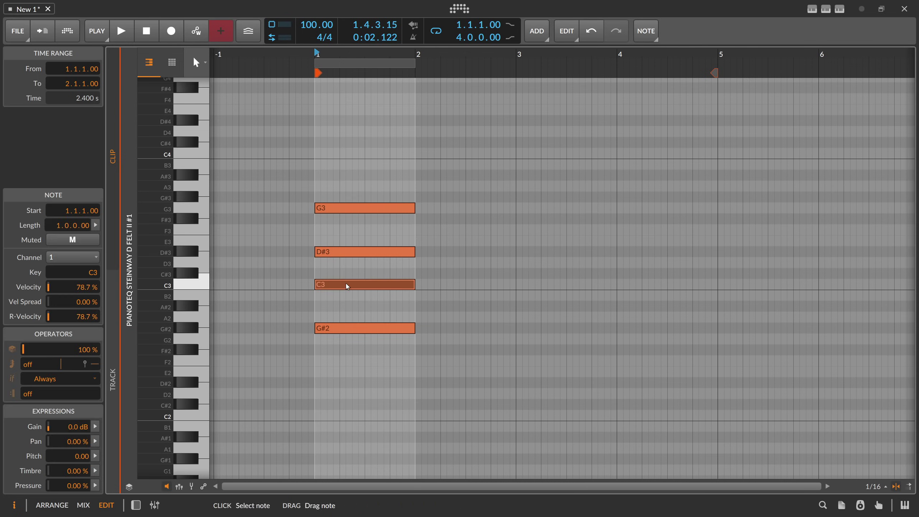
pyautogui.keyDown('ctrl'); pyautogui.click(365, 209); pyautogui.keyUp('ctrl')
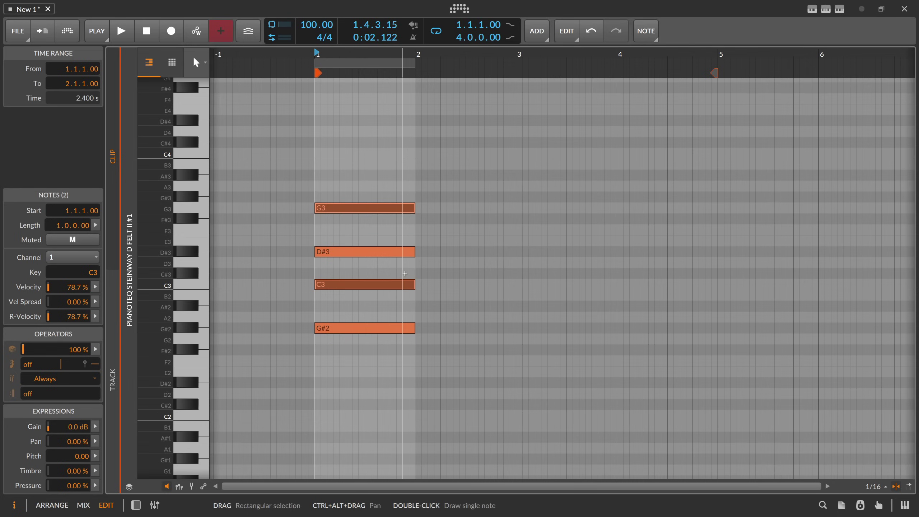
pyautogui.press('Right')
pyautogui.press('Right')
pyautogui.press('Right')
pyautogui.press('Right')
pyautogui.press('Right')
pyautogui.press('Right')
pyautogui.press('Right')
pyautogui.press('Right')
pyautogui.press('Right')
pyautogui.press('Right')
pyautogui.press('Right')
pyautogui.press('Right')
pyautogui.press('Right')
pyautogui.press('Right')
pyautogui.press('Right')
pyautogui.press('Right')
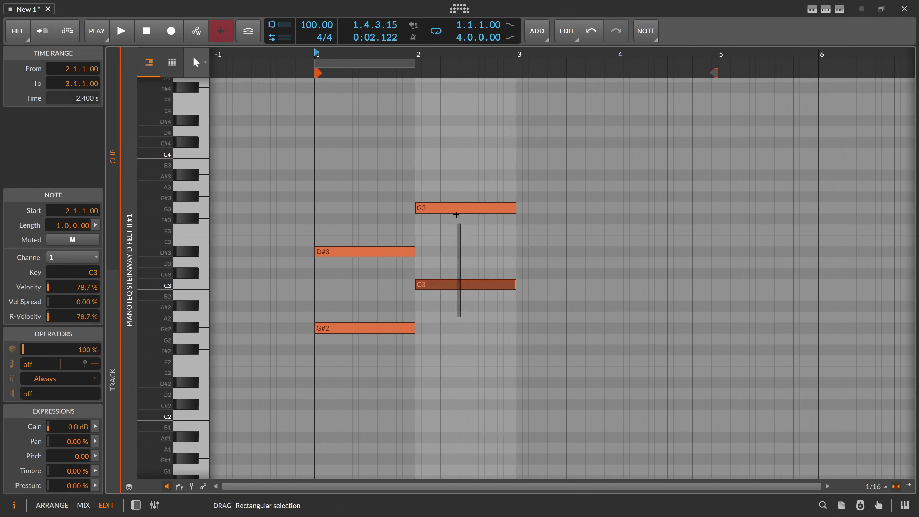
pyautogui.press('space')
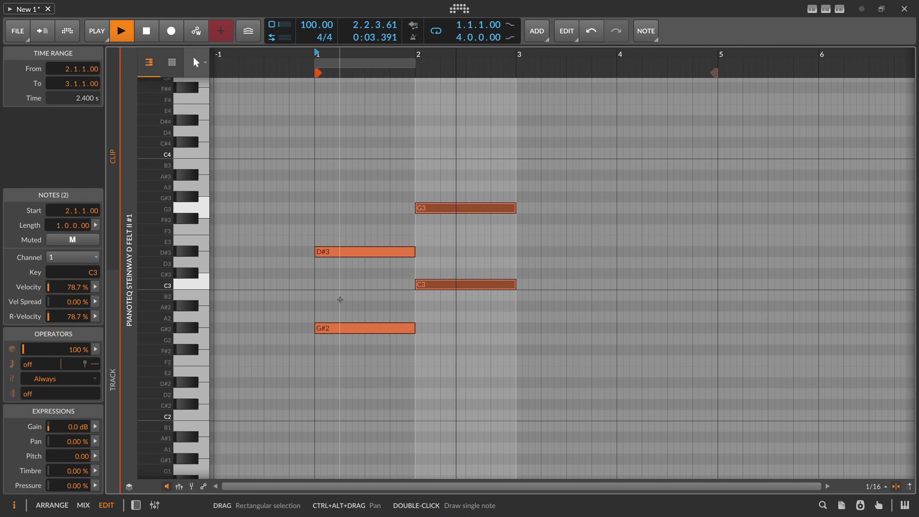
# Stop playback and move the C3 and G3 notes together back to the start of bar 1.
pyautogui.press('space')
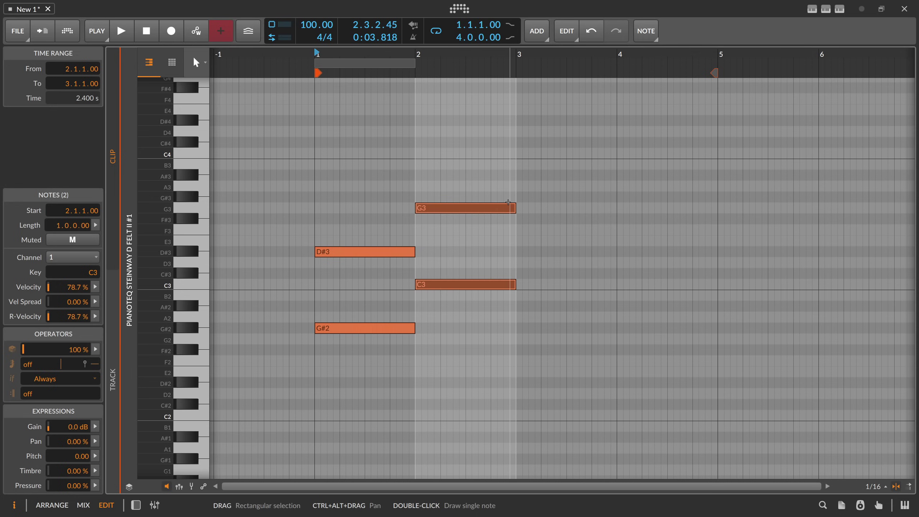
pyautogui.press('Left')
pyautogui.press('Left')
pyautogui.press('Left')
pyautogui.press('Left')
pyautogui.press('Left')
pyautogui.press('Left')
pyautogui.press('Left')
pyautogui.press('Left')
pyautogui.press('Left')
pyautogui.press('Left')
pyautogui.press('Left')
pyautogui.press('Left')
pyautogui.press('Left')
pyautogui.press('Left')
pyautogui.press('Left')
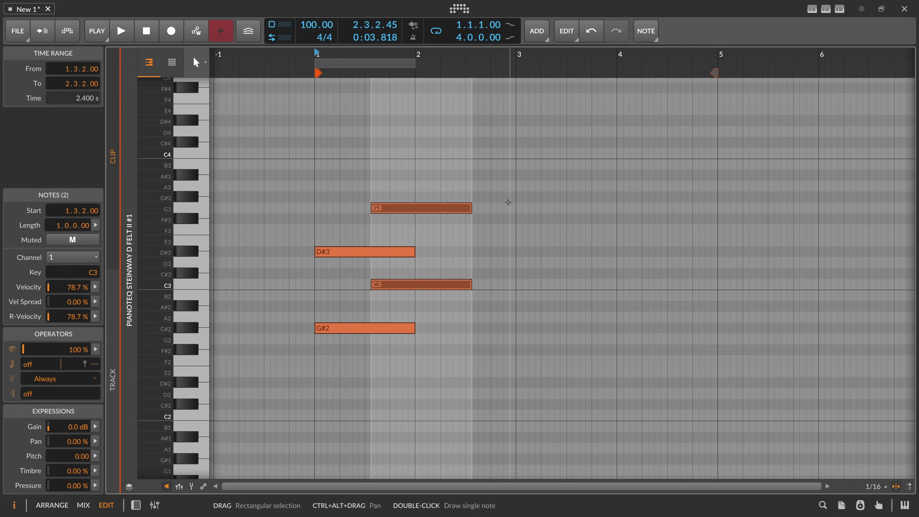
pyautogui.press('Left')
pyautogui.click(497, 243)
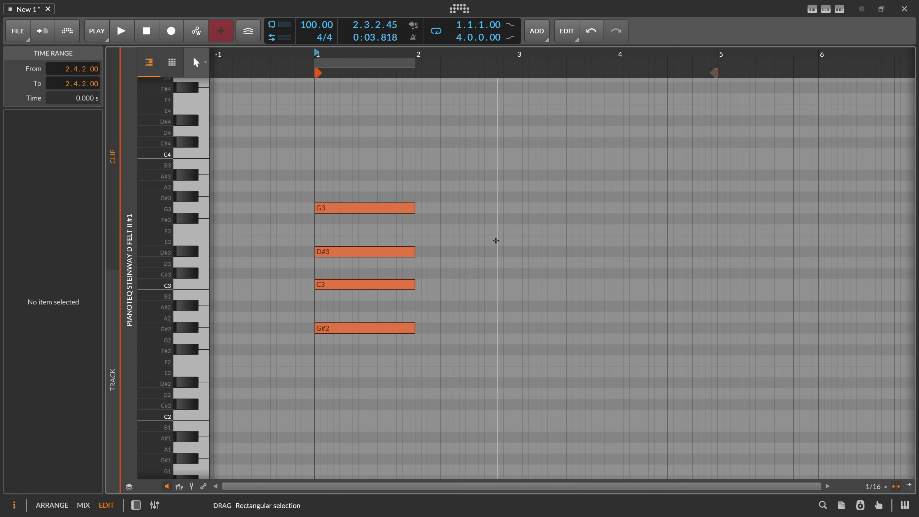
# Select all four notes in bar 1 and play the G#2, C3, D#3 and G3 chord.
pyautogui.moveTo(341, 181); pyautogui.dragTo(335, 385)
pyautogui.press('space')
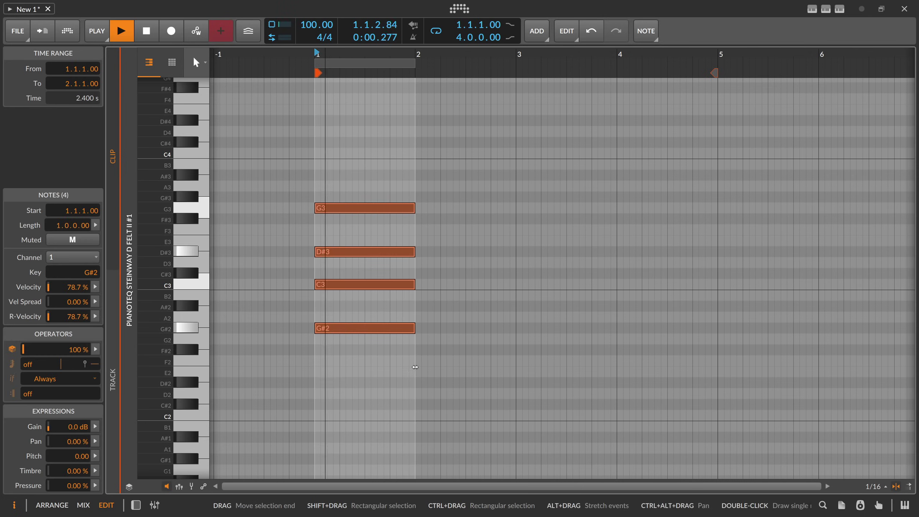
pyautogui.press('space')
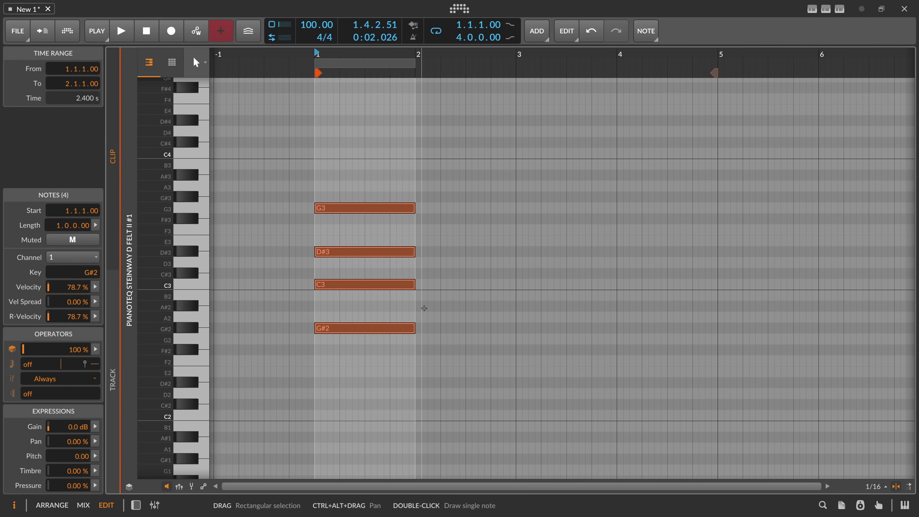
pyautogui.click(421, 307)
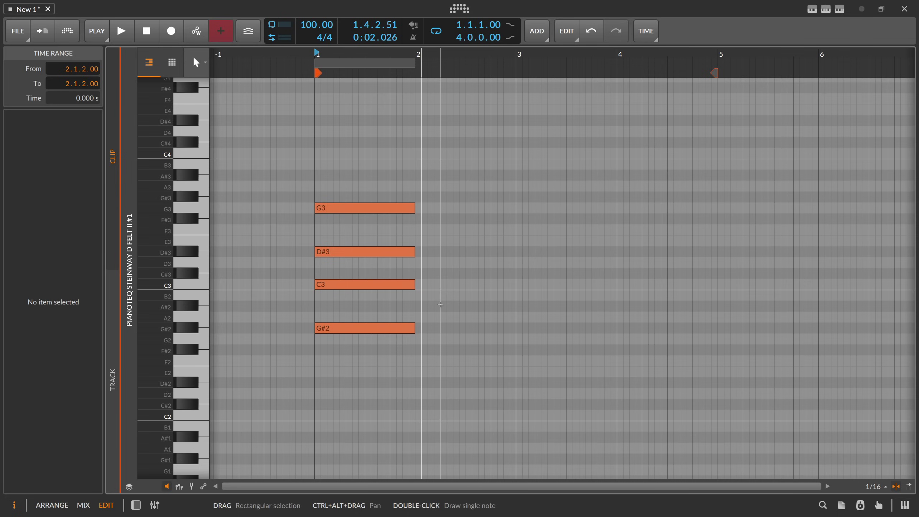
# Stack one-bar A#3 and D4 notes above G3 at the start of bar 1.
pyautogui.scroll(2, 434, 307)
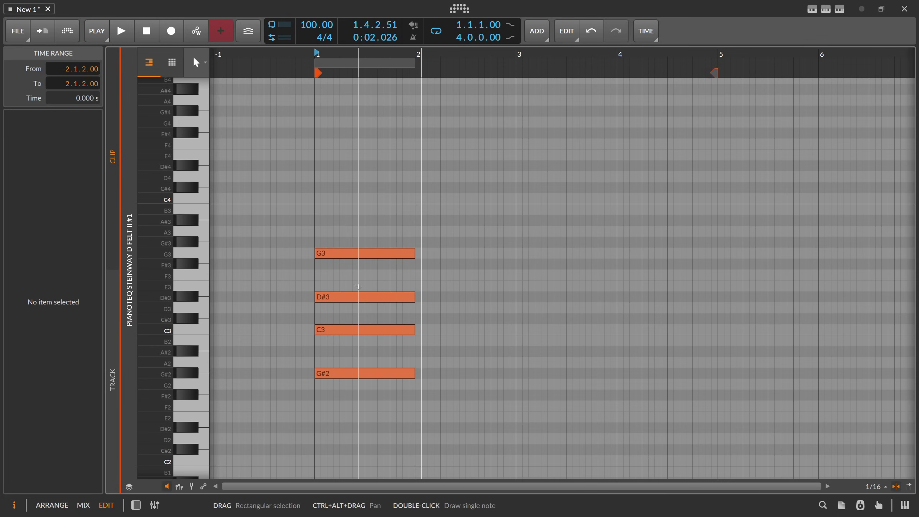
pyautogui.moveTo(343, 215); pyautogui.dragTo(338, 374)
pyautogui.click(338, 351)
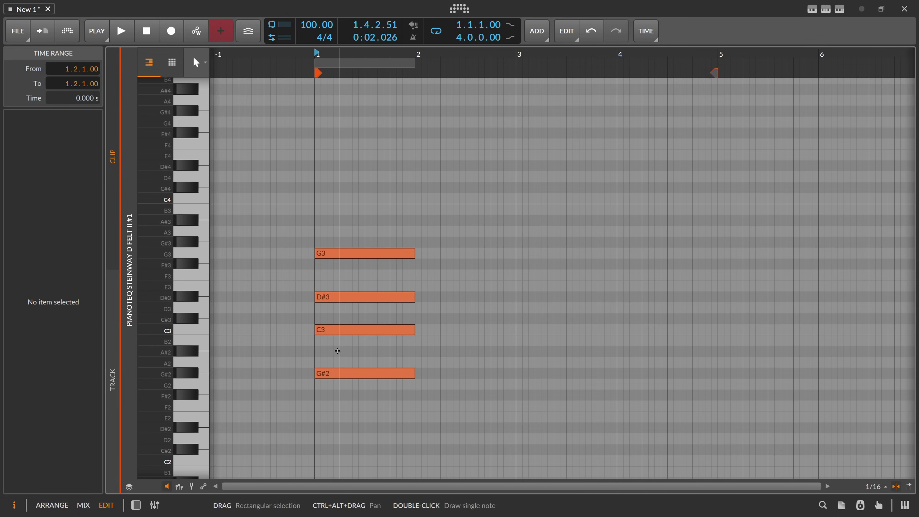
pyautogui.doubleClick(321, 243)
pyautogui.press('Up')
pyautogui.press('Up')
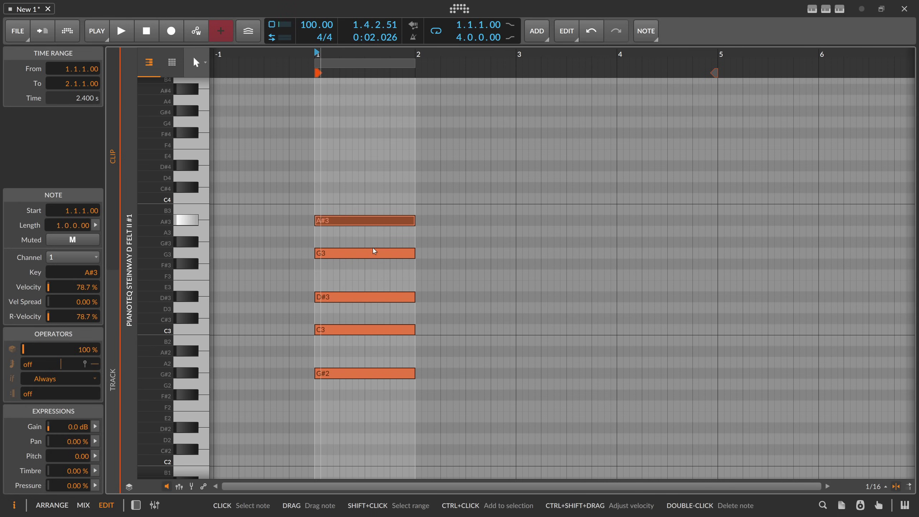
pyautogui.press('Up')
pyautogui.press('Up')
pyautogui.press('Up')
pyautogui.press('Up')
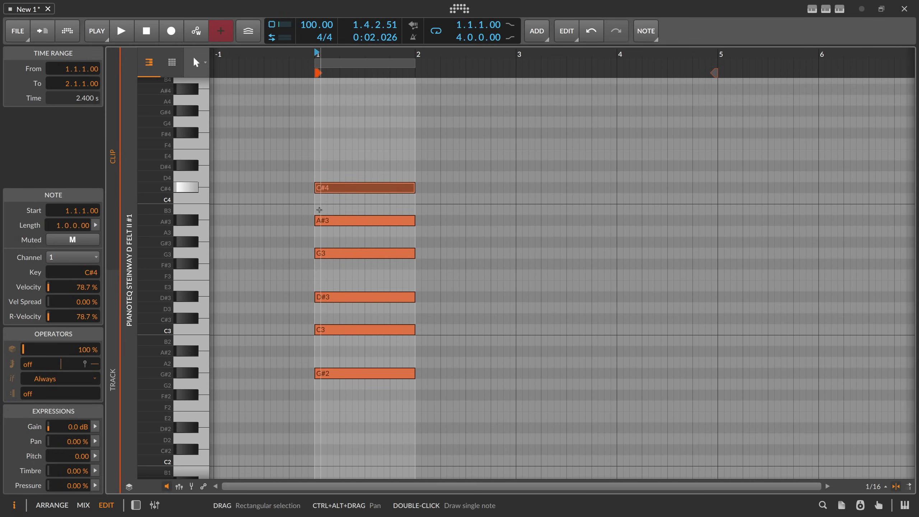
# Add a one-bar F4 note above D4 in bar 1 and play the seven-note chord.
pyautogui.doubleClick(317, 166)
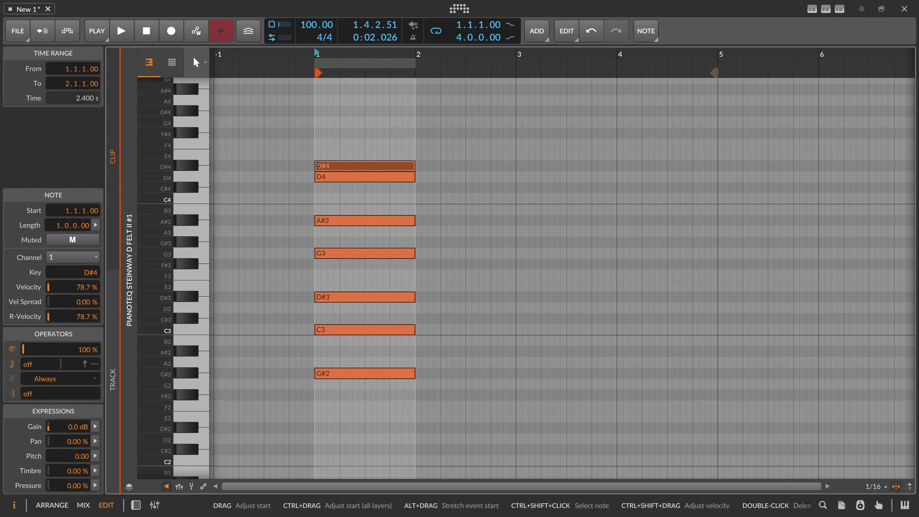
pyautogui.press('Up')
pyautogui.press('Up')
pyautogui.press('space')
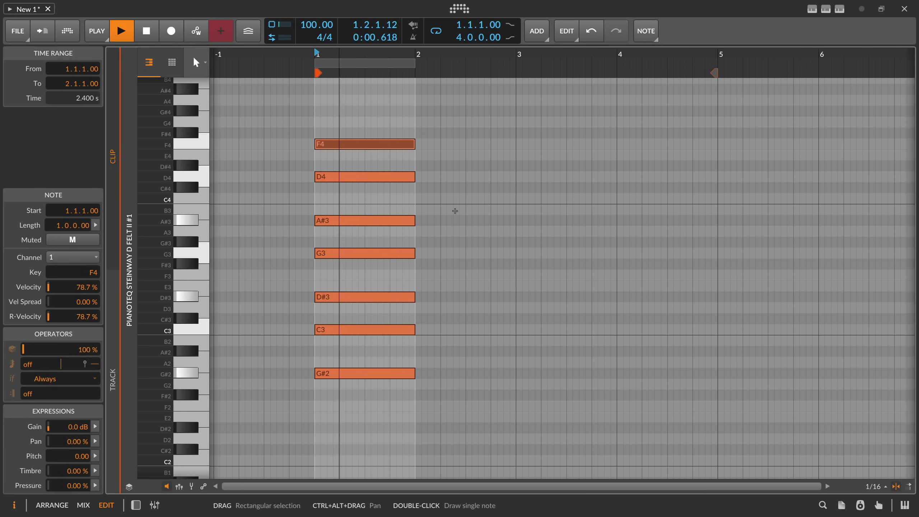
pyautogui.press('space')
# Transpose all seven chord notes down one octave and play the chord.
pyautogui.hotkey('ctrl', 'a')
pyautogui.hotkey('shift', 'Down')
pyautogui.press('space')
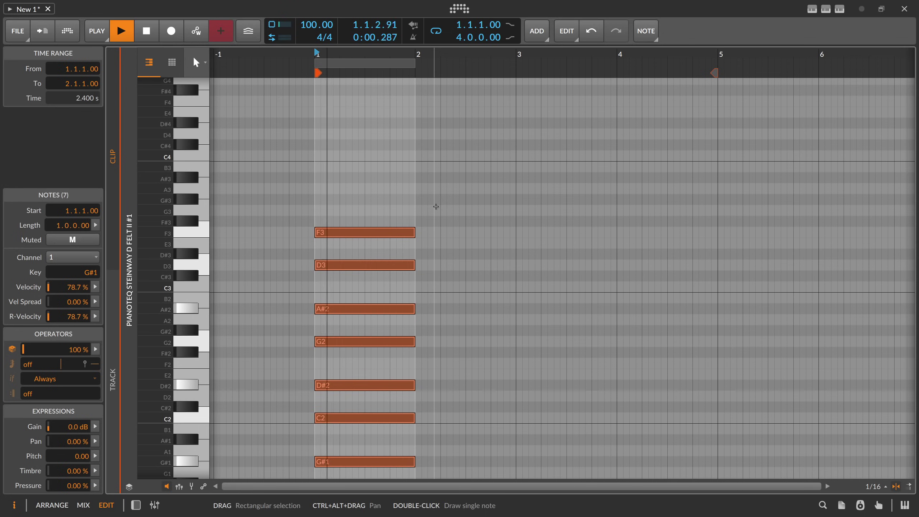
pyautogui.press('space')
# Transpose the seven notes back up one octave and play the chord.
pyautogui.hotkey('shift', 'Up')
pyautogui.press('space')
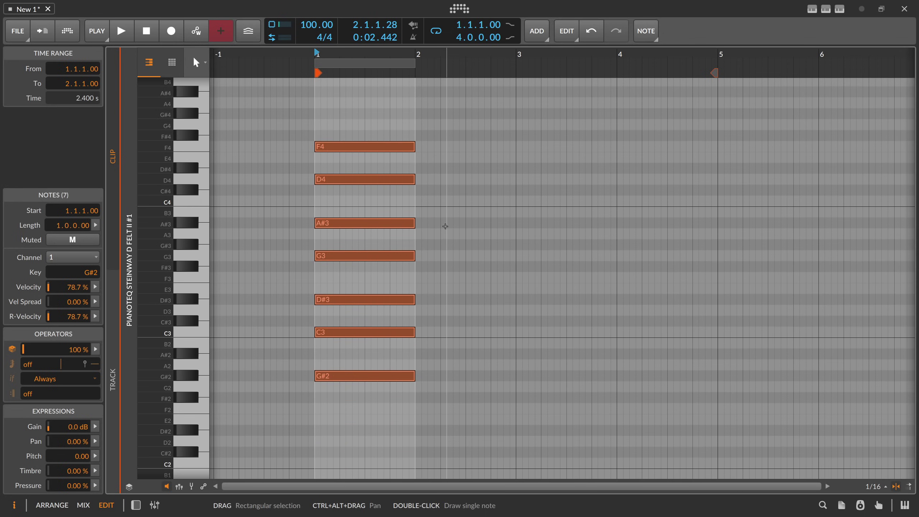
pyautogui.click(376, 209)
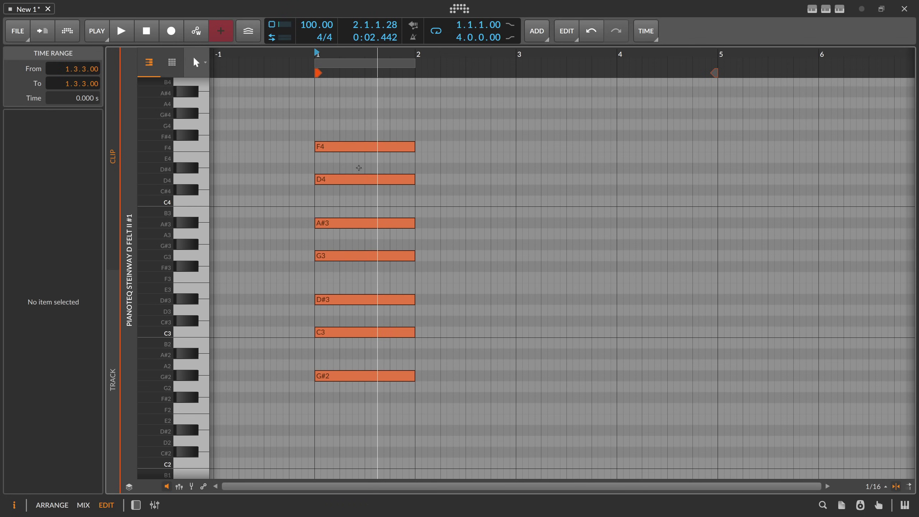
# Examine the chord's stacked note pairs by selecting G#2 with D#3, C3 with G3, and D#3 with A#3.
pyautogui.click(341, 376)
pyautogui.keyDown('shift'); pyautogui.click(347, 300); pyautogui.keyUp('shift')
pyautogui.click(362, 332)
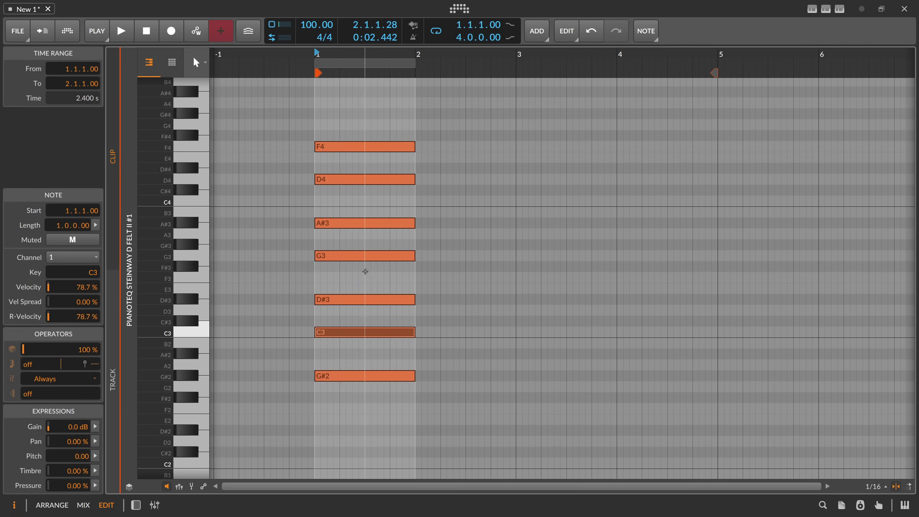
pyautogui.keyDown('ctrl'); pyautogui.click(367, 257); pyautogui.keyUp('ctrl')
pyautogui.click(354, 300)
pyautogui.keyDown('ctrl'); pyautogui.click(362, 224); pyautogui.keyUp('ctrl')
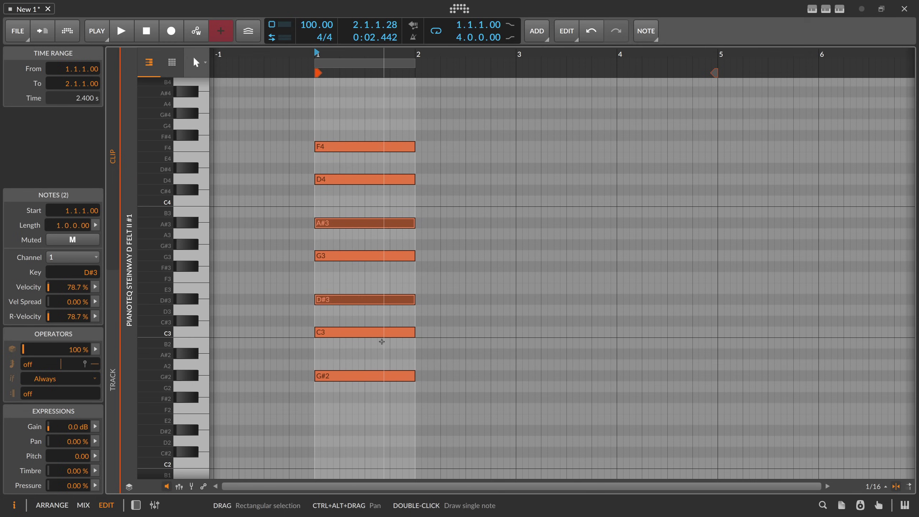
pyautogui.click(369, 346)
# Move the C3 and G3 notes together so they start at 1.4.1.
pyautogui.click(364, 332)
pyautogui.keyDown('ctrl'); pyautogui.click(364, 256); pyautogui.keyUp('ctrl')
pyautogui.press('Right')
pyautogui.press('Right')
pyautogui.press('Right')
pyautogui.press('Right')
pyautogui.press('Right')
pyautogui.press('Right')
pyautogui.press('Right')
pyautogui.press('Right')
pyautogui.press('Right')
pyautogui.press('Right')
pyautogui.press('Right')
pyautogui.press('Right')
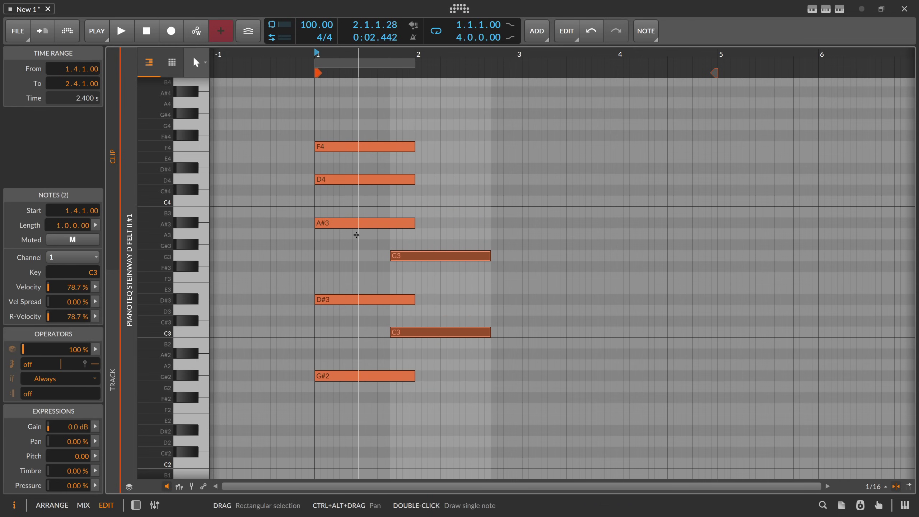
# Move the D#3 and D4 notes together so they start at 2.2.4.
pyautogui.click(344, 299)
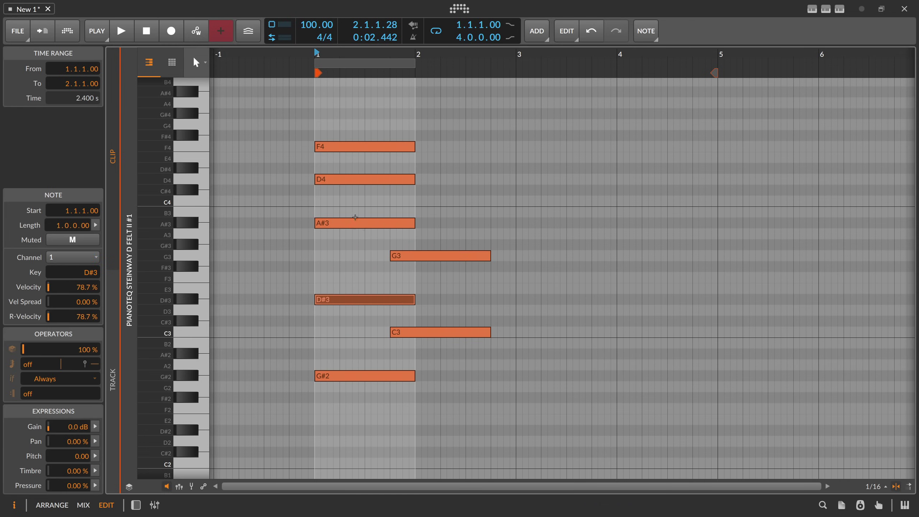
pyautogui.keyDown('ctrl'); pyautogui.click(355, 179); pyautogui.keyUp('ctrl')
pyautogui.press('Right')
pyautogui.press('Right')
pyautogui.press('Right')
pyautogui.press('Right')
pyautogui.press('Right')
pyautogui.press('Right')
pyautogui.press('Right')
pyautogui.press('Right')
pyautogui.press('Right')
pyautogui.press('Right')
pyautogui.press('Right')
pyautogui.press('Right')
pyautogui.press('Right')
pyautogui.press('Right')
pyautogui.press('Right')
pyautogui.press('Right')
pyautogui.press('Right')
pyautogui.press('Right')
pyautogui.press('Right')
pyautogui.press('Right')
pyautogui.press('Right')
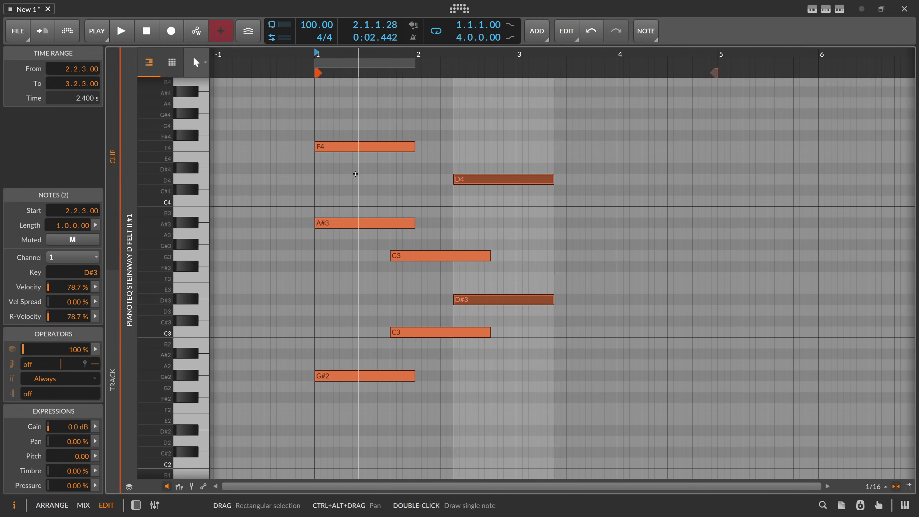
pyautogui.click(451, 155)
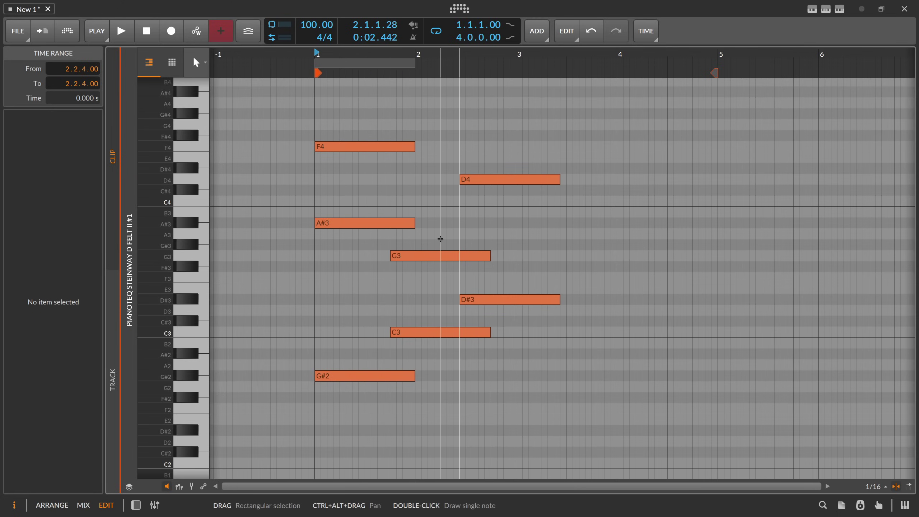
# Undo both note-pair moves and delete the A#3, D4 and F4 notes from the chord.
pyautogui.hotkey('ctrl', 'z')
pyautogui.hotkey('ctrl', 'z')
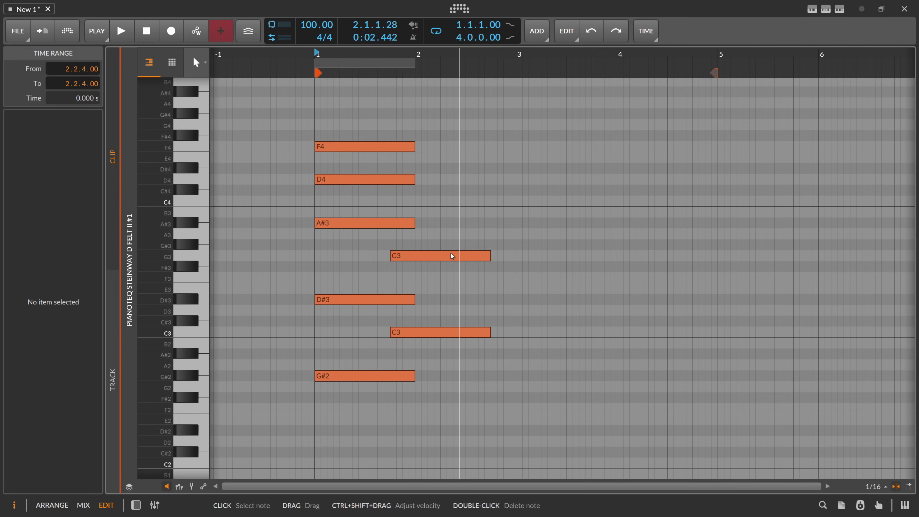
pyautogui.moveTo(357, 112); pyautogui.dragTo(296, 373)
pyautogui.press('Delete')
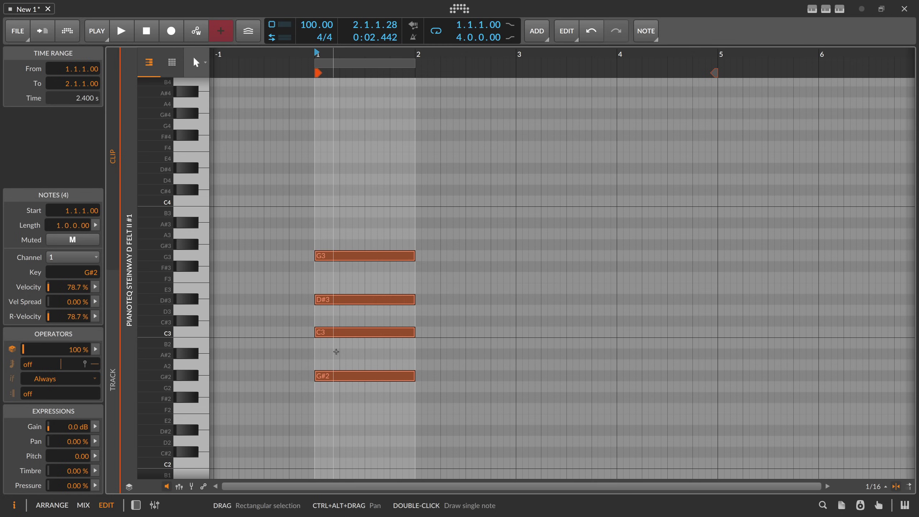
# Play the remaining G#2, C3, D#3 and G3 chord and clear the note selection.
pyautogui.press('space')
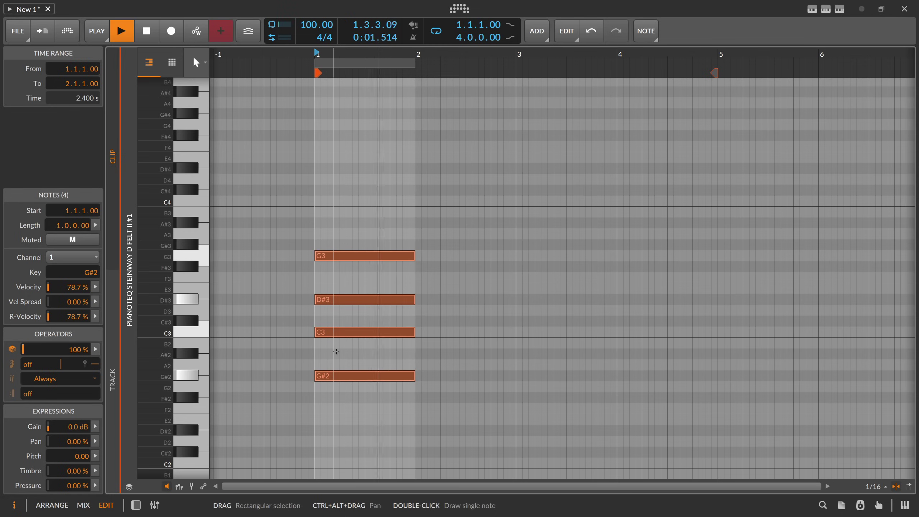
pyautogui.press('space')
pyautogui.click(378, 350)
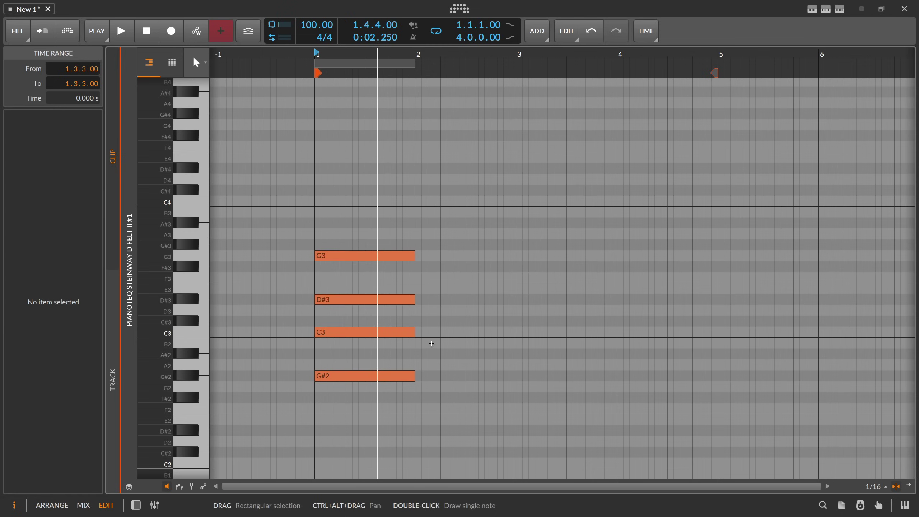
# Lower the C3 and G3 notes together by one semitone to B2 and F#3 and play the chord.
pyautogui.click(402, 332)
pyautogui.keyDown('shift'); pyautogui.click(376, 256); pyautogui.keyUp('shift')
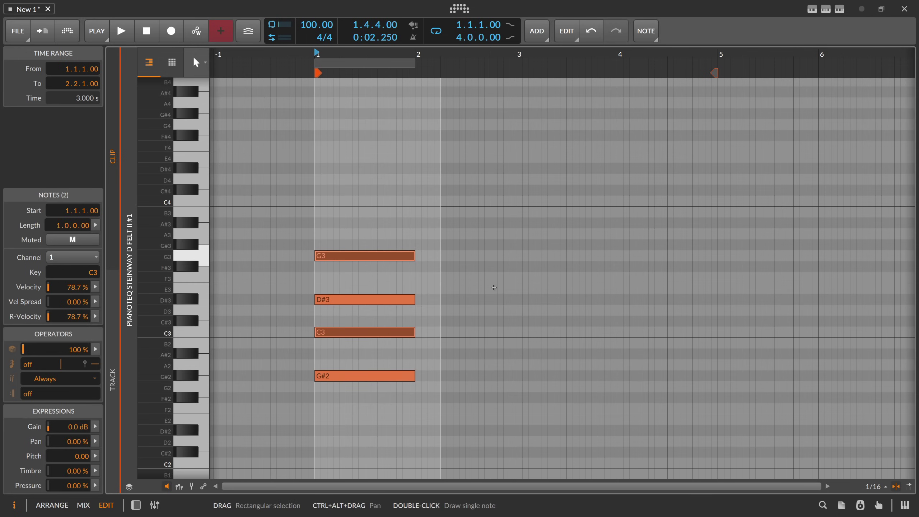
pyautogui.press('Down')
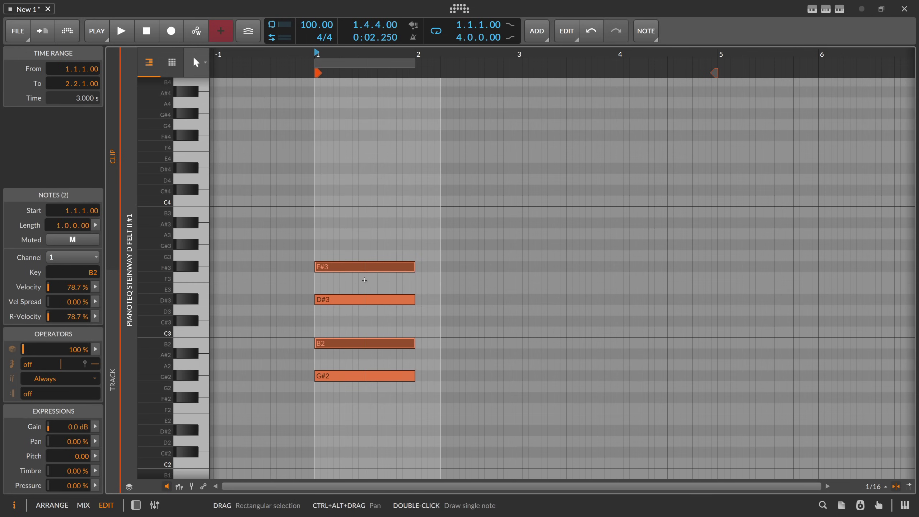
pyautogui.press('space')
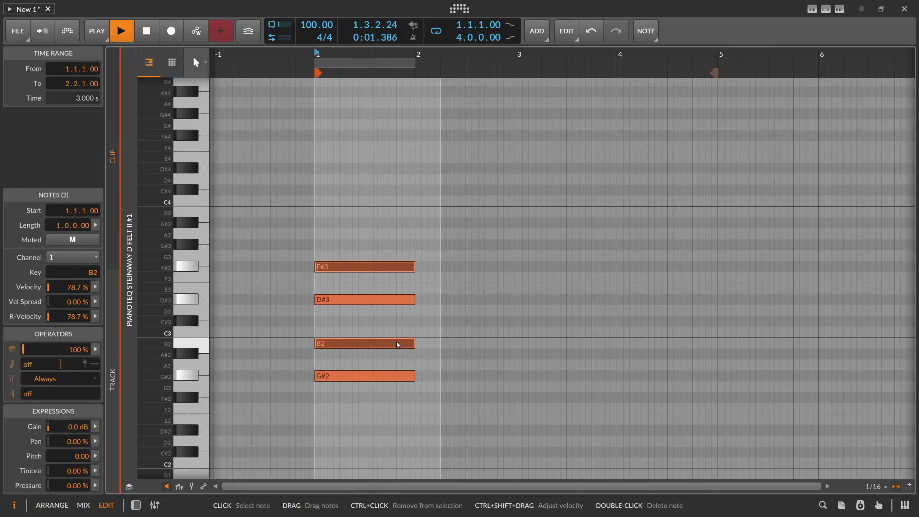
pyautogui.press('space')
pyautogui.press('space')
pyautogui.press('space')
# Raise the B2 and F#3 notes back by one semitone to C3 and G3 and play the chord.
pyautogui.press('Up')
pyautogui.press('space')
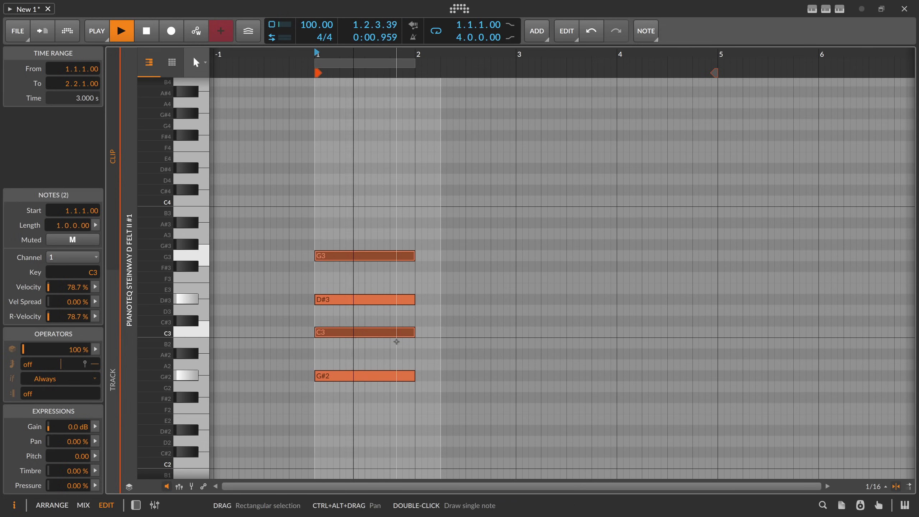
pyautogui.press('space')
# Compare both voicings again by lowering C3 and G3 one semitone and raising them back, playing each chord.
pyautogui.press('Down')
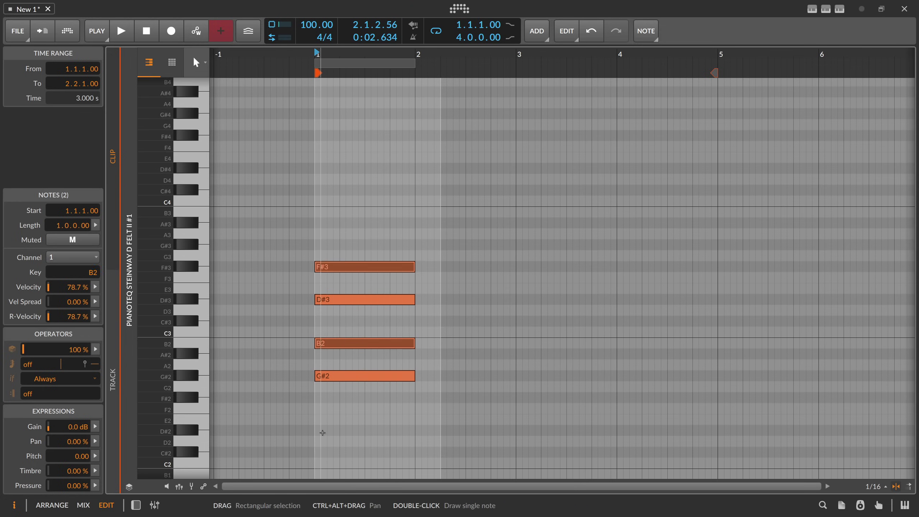
pyautogui.press('space')
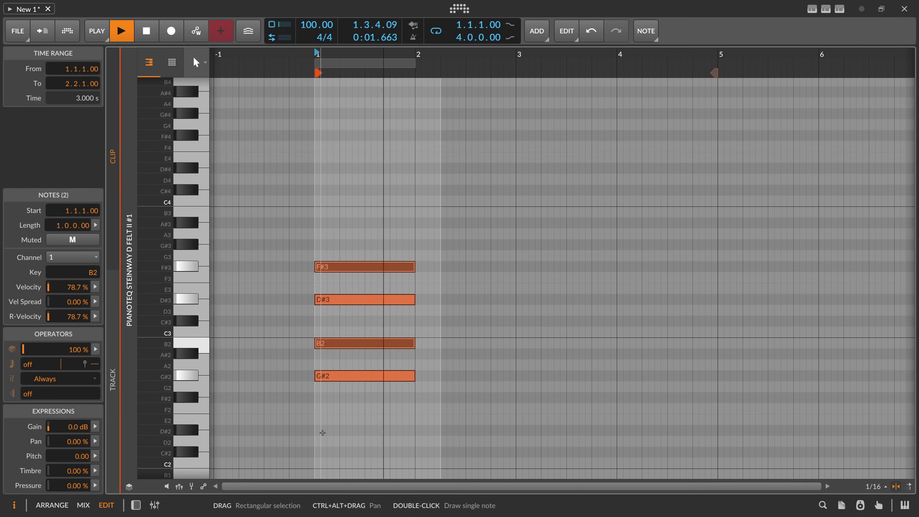
pyautogui.press('space')
pyautogui.press('Up')
pyautogui.press('space')
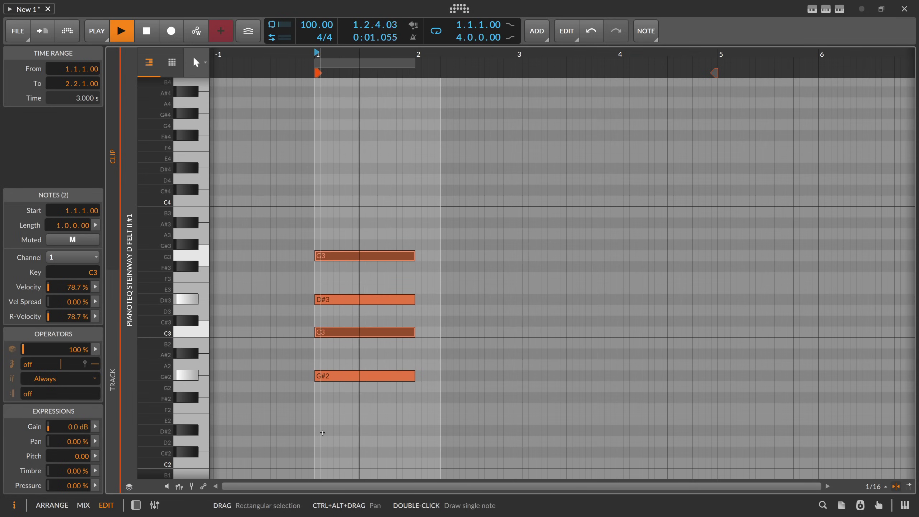
pyautogui.press('space')
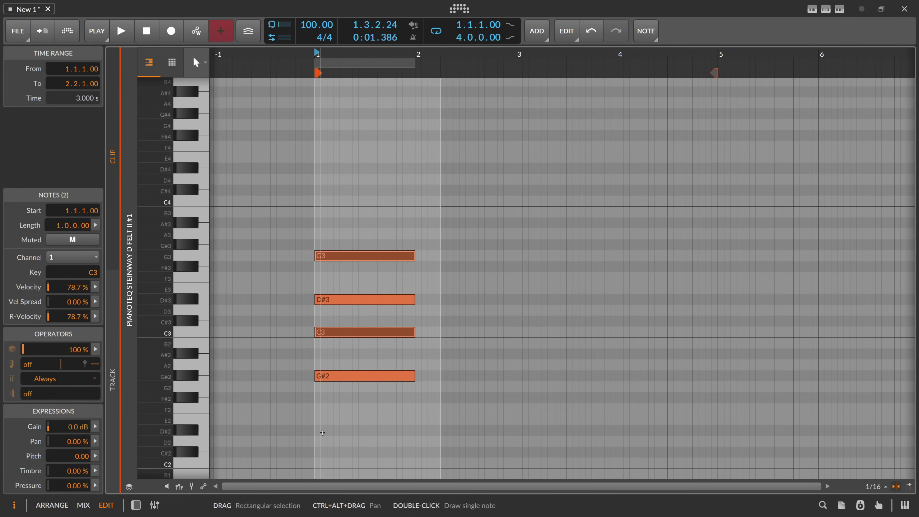
# Lower the G3 note of the chord by one semitone to F#3.
pyautogui.click(372, 361)
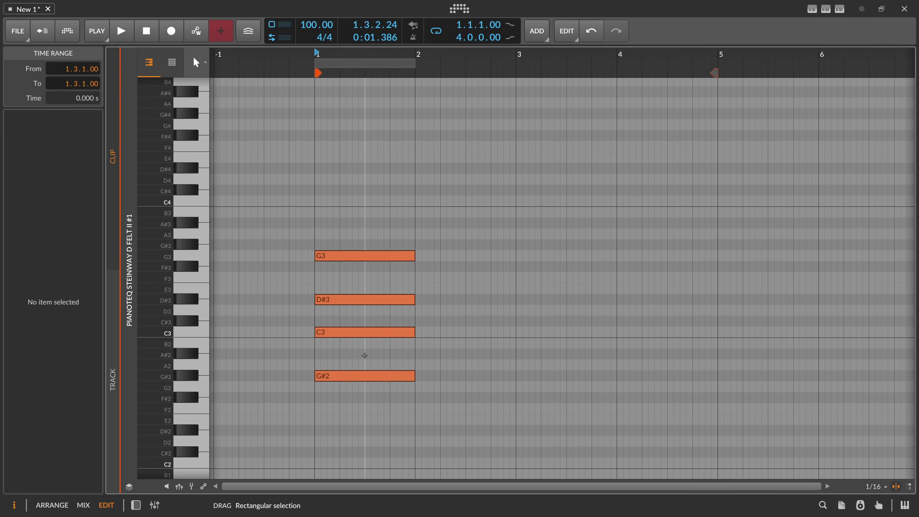
pyautogui.moveTo(360, 288); pyautogui.dragTo(356, 407)
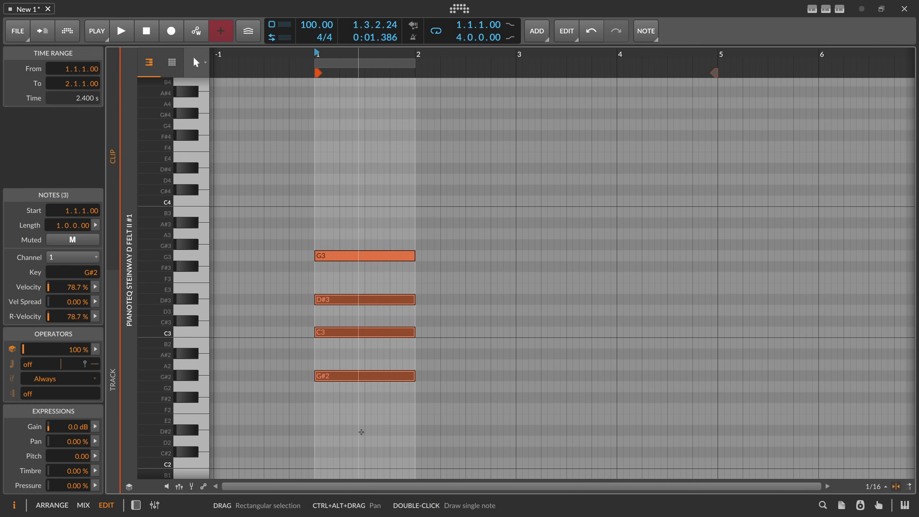
pyautogui.click(361, 281)
pyautogui.click(377, 256)
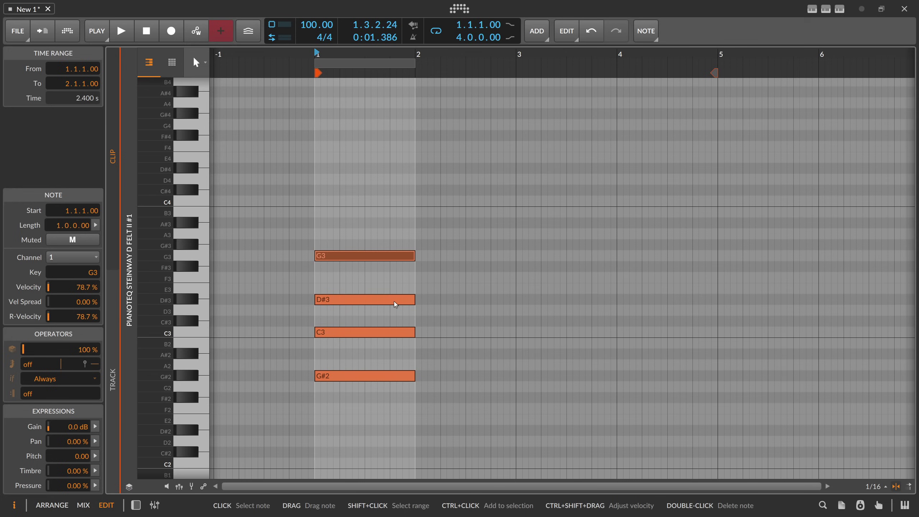
pyautogui.press('Down')
# Select the C3 and F#3 notes together, play the four-note chord twice and clear the selection.
pyautogui.click(374, 331)
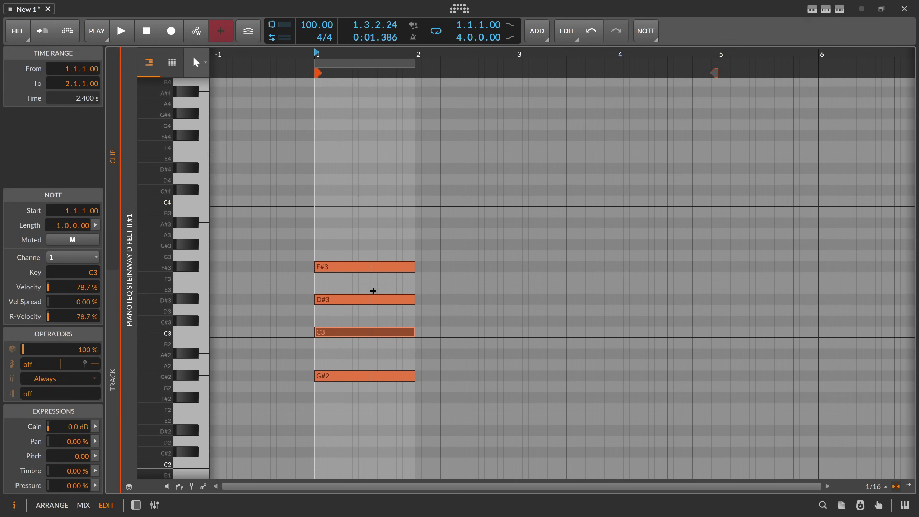
pyautogui.keyDown('ctrl'); pyautogui.click(363, 269); pyautogui.keyUp('ctrl')
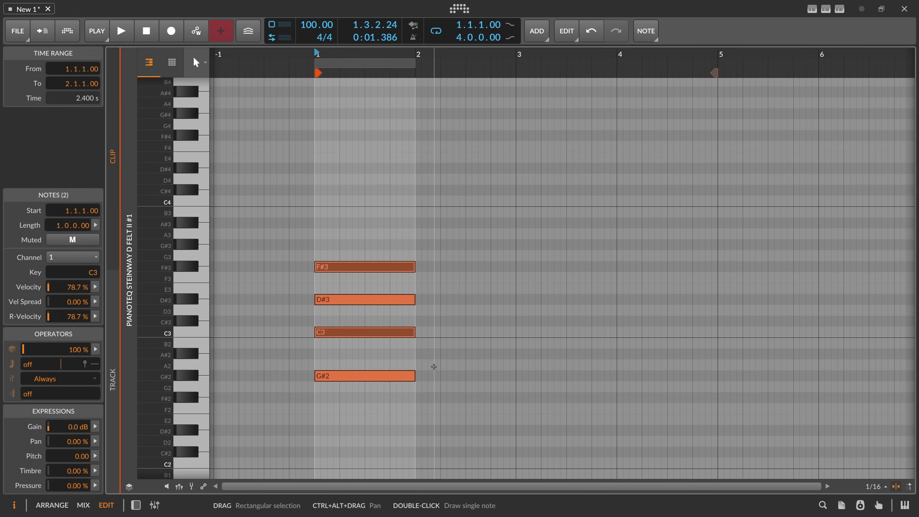
pyautogui.press('space')
pyautogui.press('space')
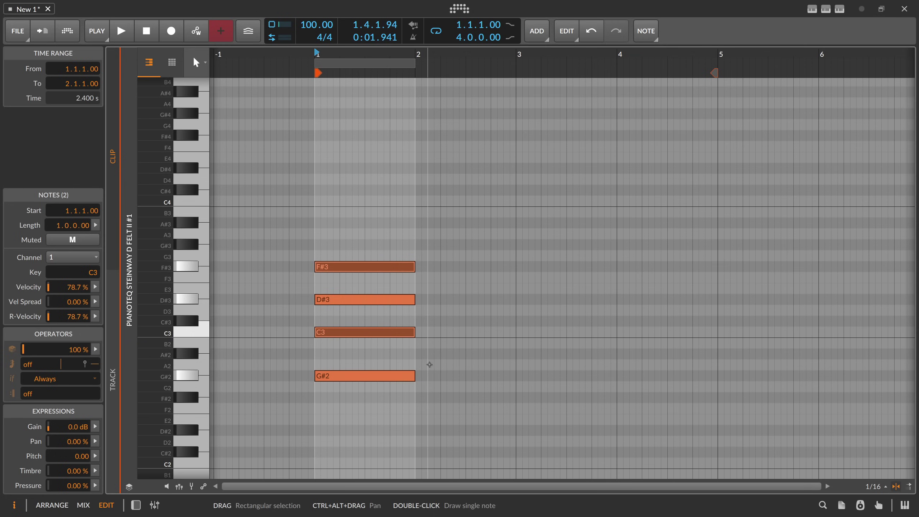
pyautogui.press('space')
pyautogui.press('space')
pyautogui.click(427, 363)
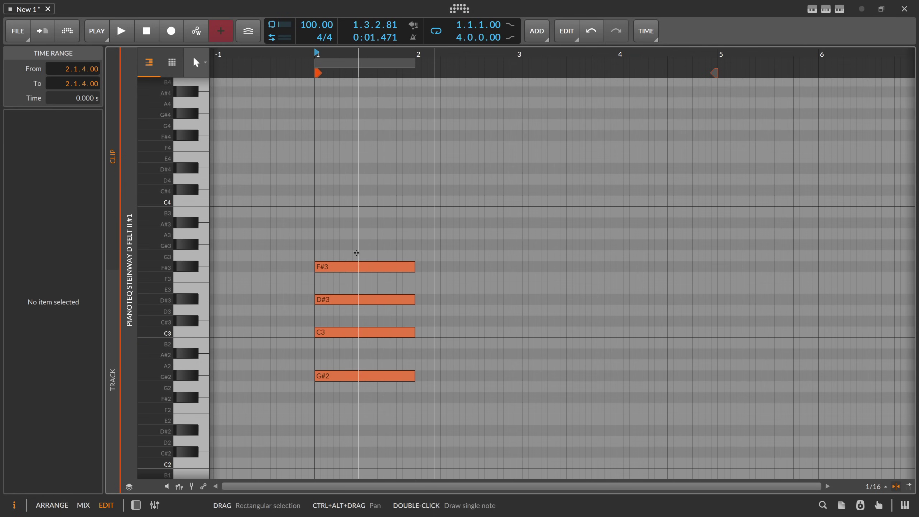
# Raise all four chord notes by one octave and duplicate the chord into bar 2.
pyautogui.moveTo(355, 256); pyautogui.dragTo(354, 391)
pyautogui.hotkey('shift', 'Up')
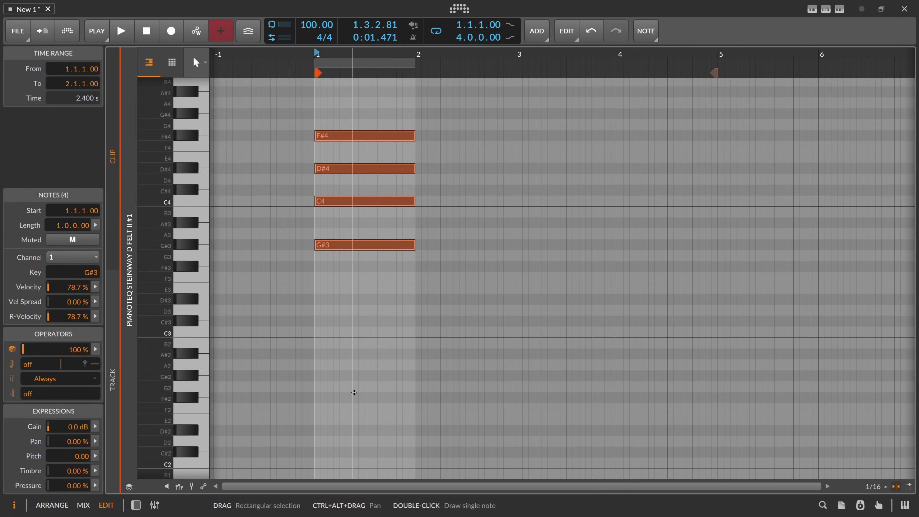
pyautogui.scroll(2, 353, 393)
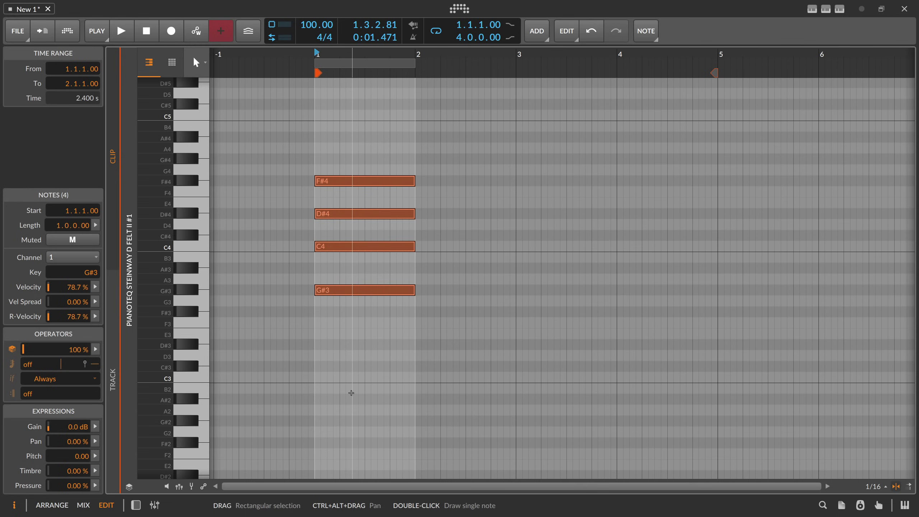
pyautogui.hotkey('ctrl', 'd')
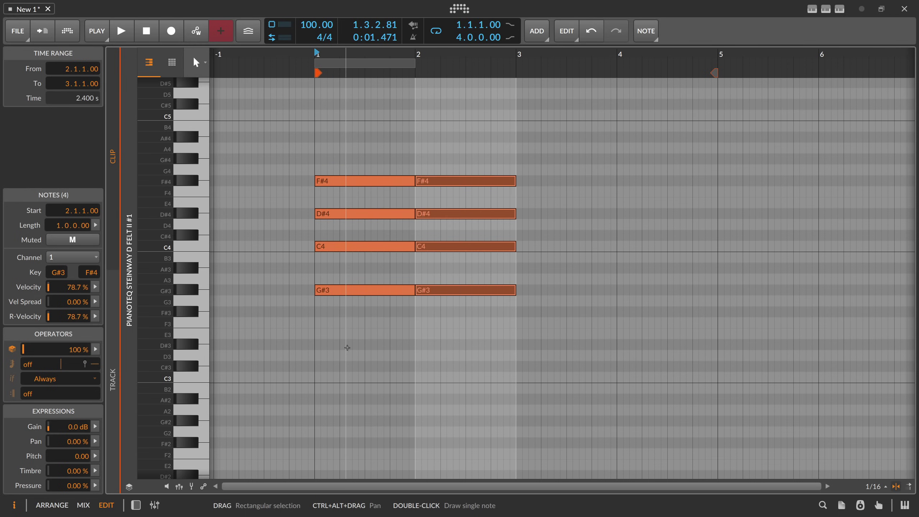
# Raise the second chord's F#4 by one semitone to G4 and select it together with that chord's C4.
pyautogui.click(453, 181)
pyautogui.press('Up')
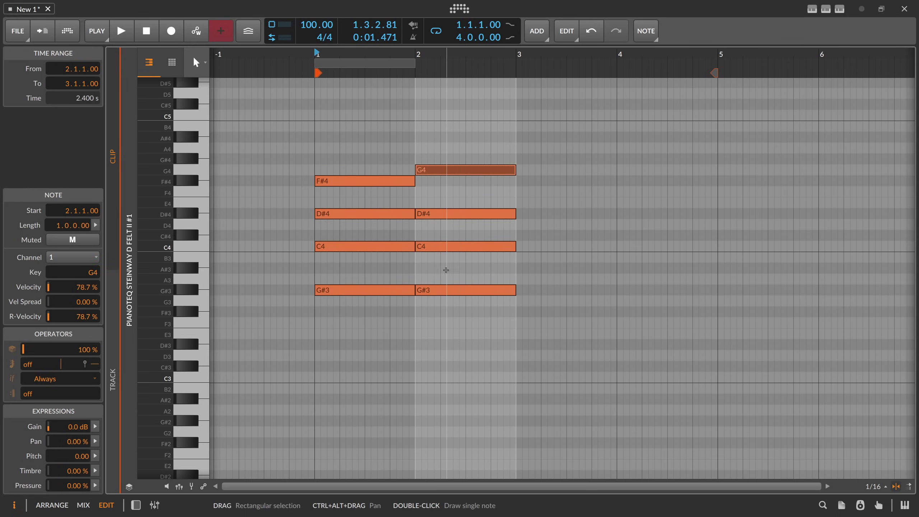
pyautogui.click(447, 247)
pyautogui.keyDown('ctrl'); pyautogui.click(440, 170); pyautogui.keyUp('ctrl')
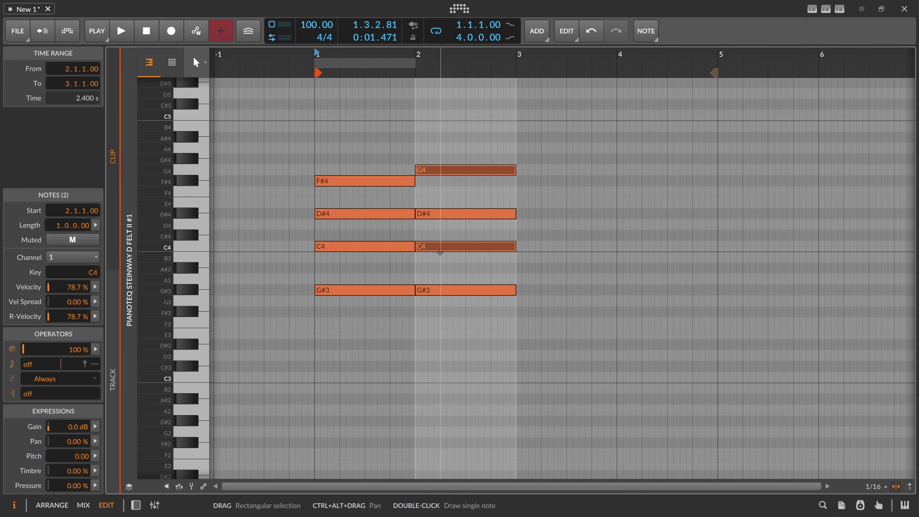
# Transpose the whole second chord down seven semitones to C#3, F3, G#3 and C4 and play both chords.
pyautogui.moveTo(456, 142); pyautogui.dragTo(459, 322)
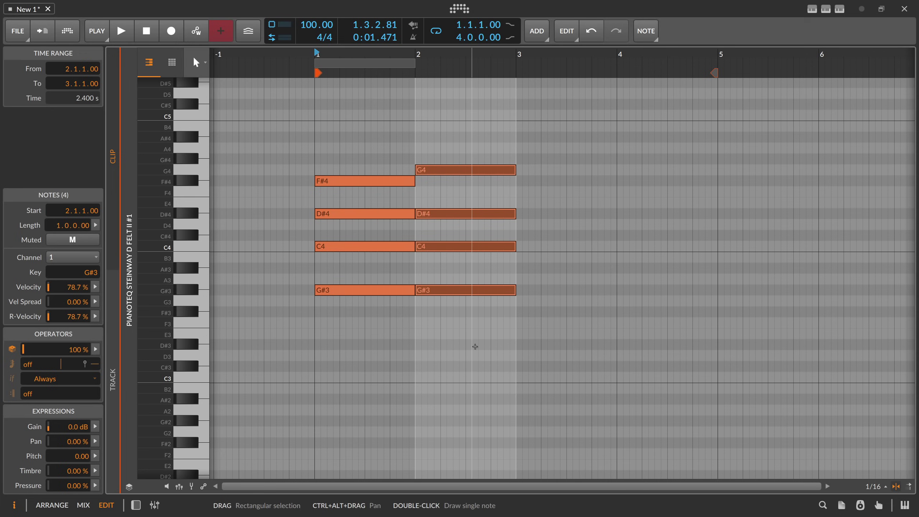
pyautogui.press('Down')
pyautogui.press('Down')
pyautogui.press('Down')
pyautogui.press('Down')
pyautogui.press('Down')
pyautogui.press('Down')
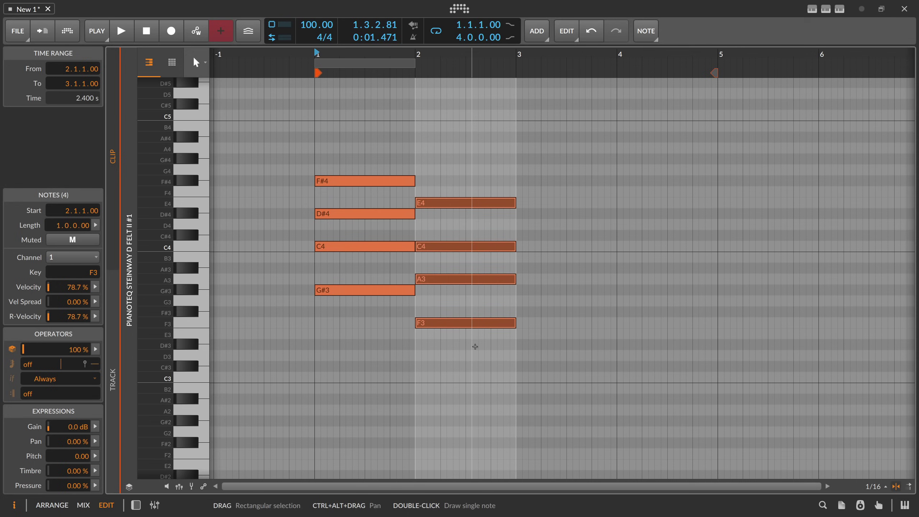
pyautogui.press('Down')
pyautogui.press('space')
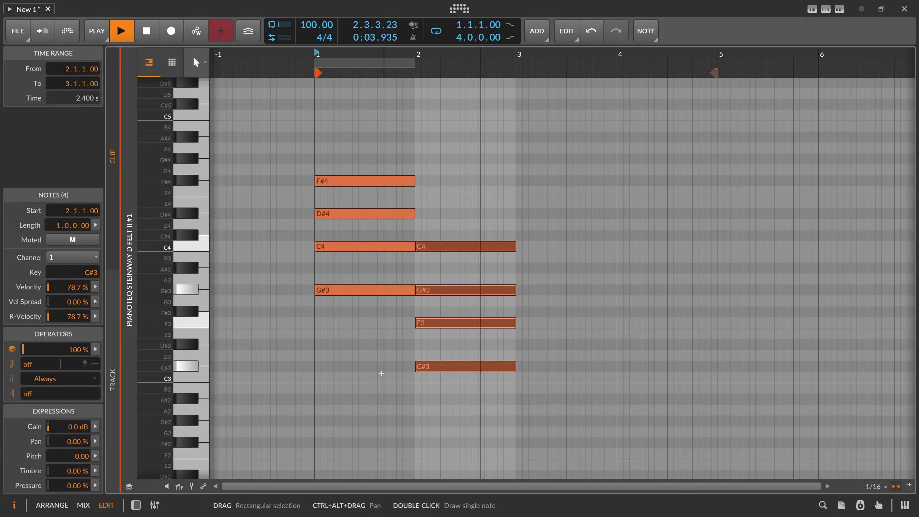
pyautogui.press('space')
# Lower all notes of both chords by one octave and play the progression.
pyautogui.click(377, 180)
pyautogui.hotkey('ctrl', 'a')
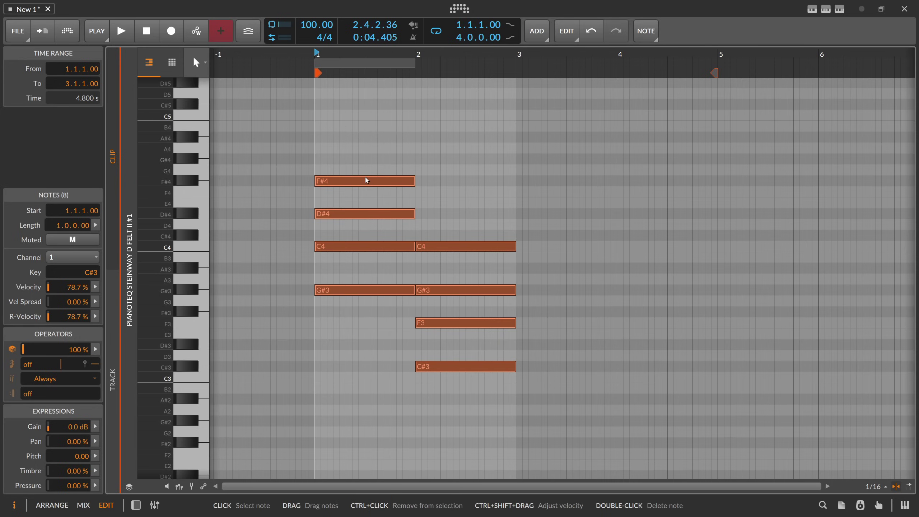
pyautogui.hotkey('shift', 'Down')
pyautogui.press('space')
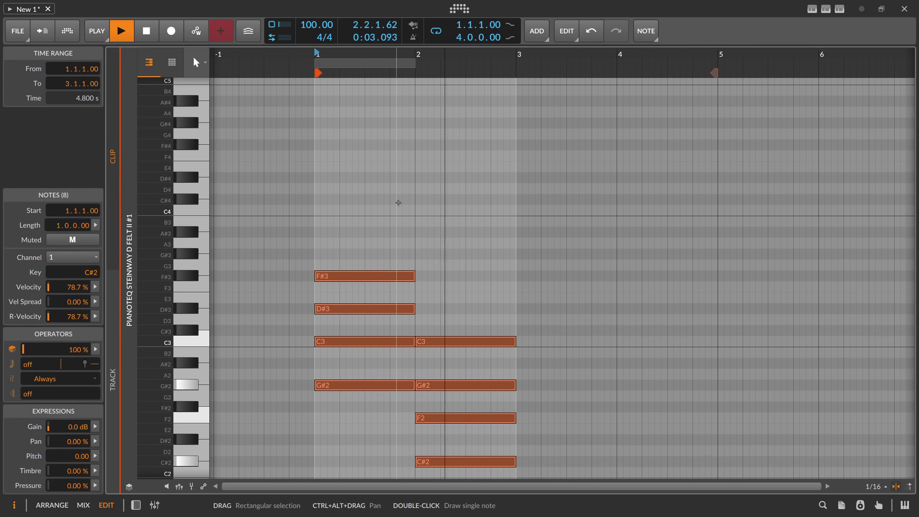
pyautogui.press('space')
# Delete the four notes of the second chord in bar 2.
pyautogui.moveTo(372, 231); pyautogui.dragTo(358, 391)
pyautogui.moveTo(466, 282); pyautogui.dragTo(467, 481)
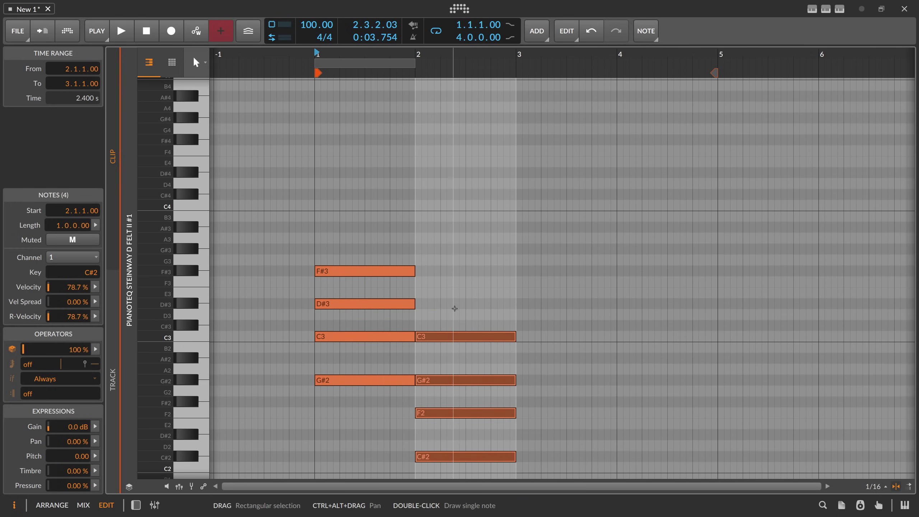
pyautogui.moveTo(453, 303); pyautogui.dragTo(438, 461)
pyautogui.press('Delete')
# Raise the remaining chord's F#3 by one semitone to G3 and duplicate the whole chord into bar 2.
pyautogui.click(369, 270)
pyautogui.press('Up')
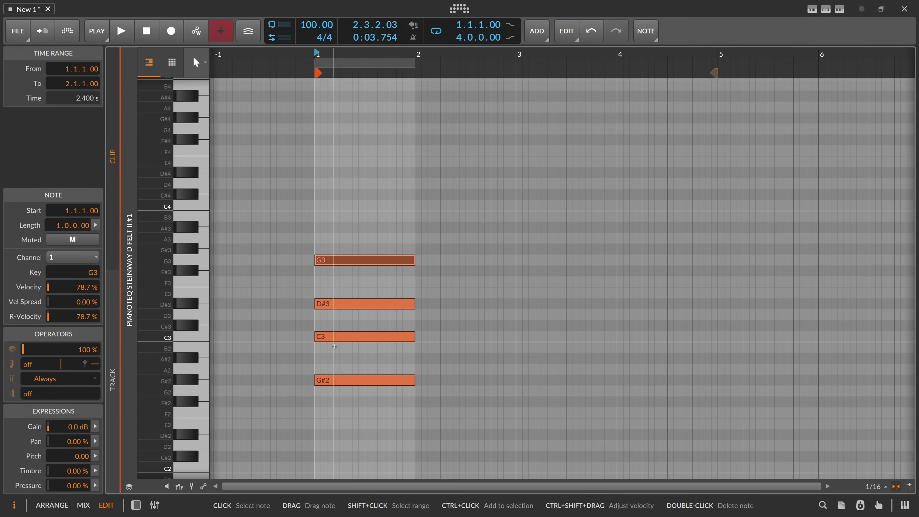
pyautogui.hotkey('ctrl', 'a')
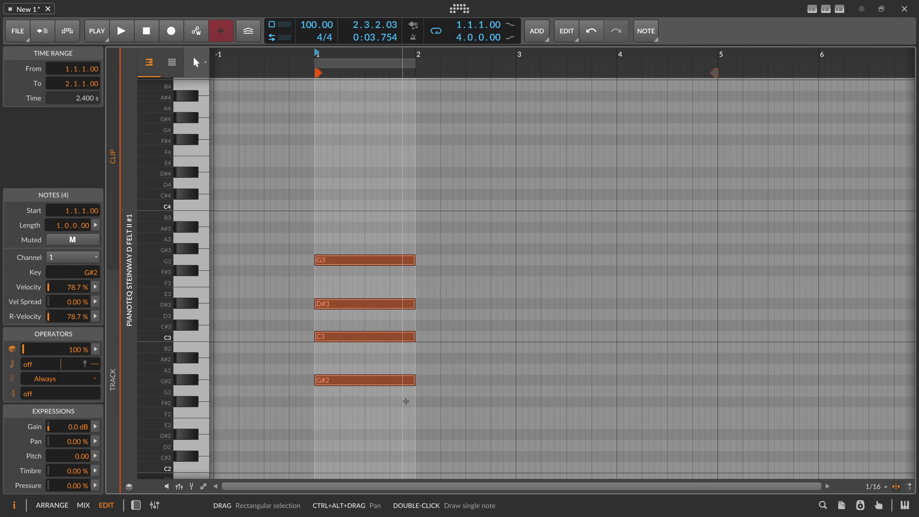
pyautogui.moveTo(374, 240); pyautogui.dragTo(349, 422)
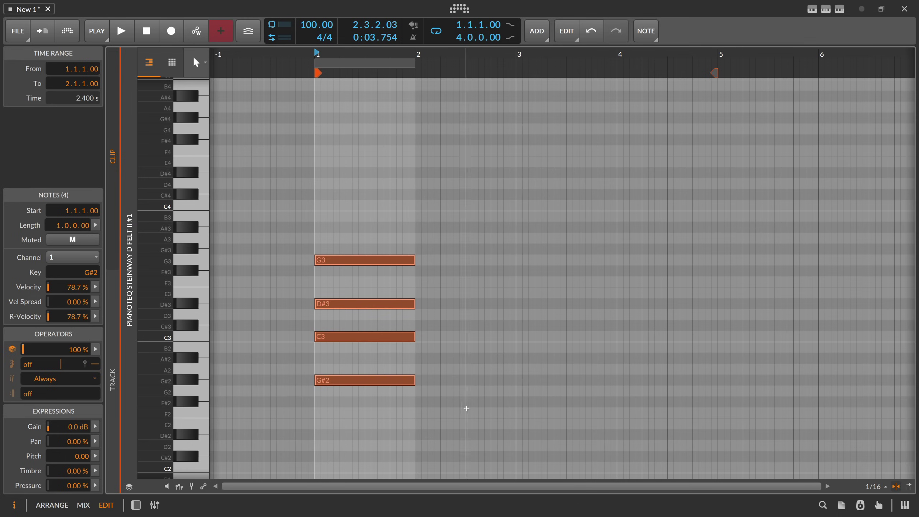
pyautogui.click(376, 424)
pyautogui.hotkey('ctrl', 'a')
pyautogui.hotkey('ctrl', 'd')
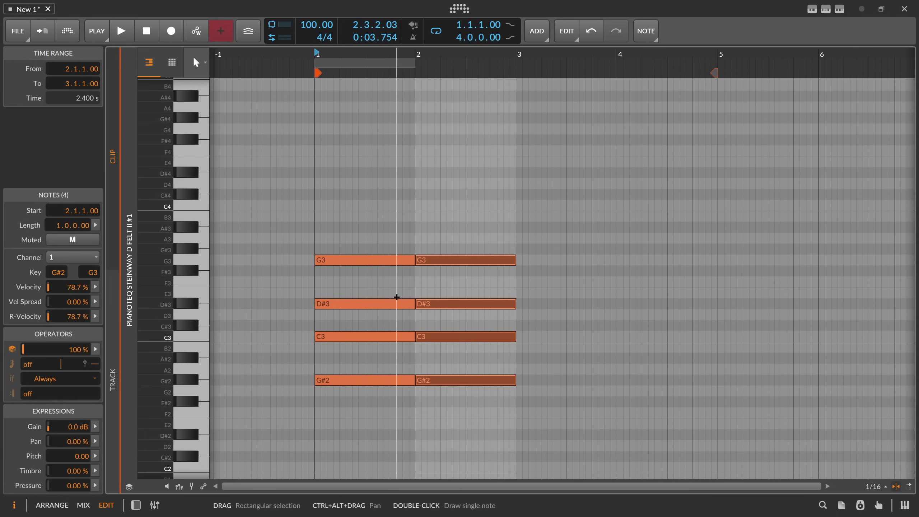
# Lower the C3 and G3 notes of both chords together by one semitone to B2 and F#3.
pyautogui.click(333, 242)
pyautogui.moveTo(334, 242); pyautogui.dragTo(470, 272)
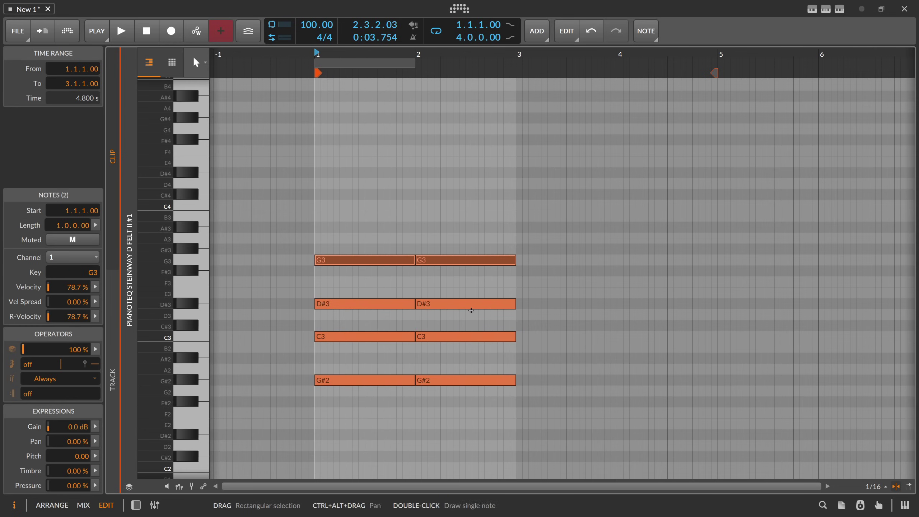
pyautogui.moveTo(387, 325); pyautogui.dragTo(436, 343)
pyautogui.press('Down')
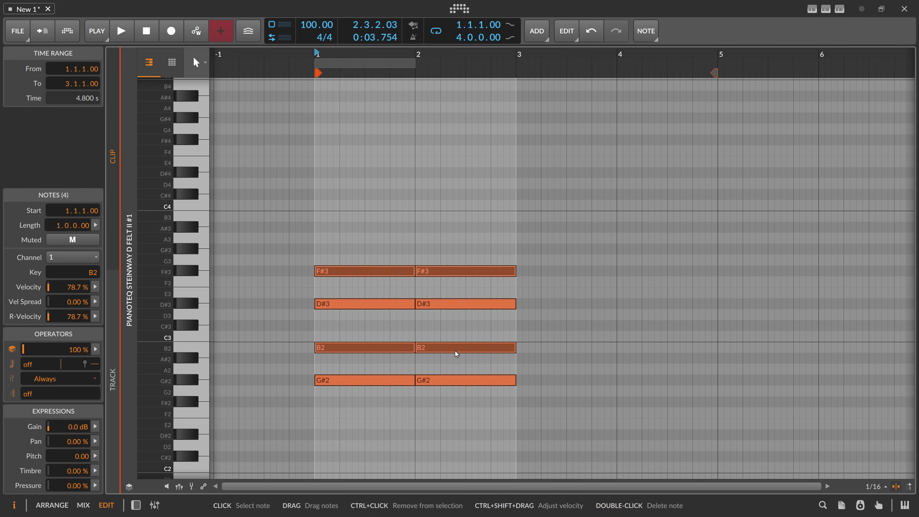
# Transpose the second chord down three semitones to F2, G#2, C3 and D#3 and clear the selection.
pyautogui.scroll(-1, 459, 348)
pyautogui.scroll(1, 457, 347)
pyautogui.moveTo(449, 236); pyautogui.dragTo(449, 404)
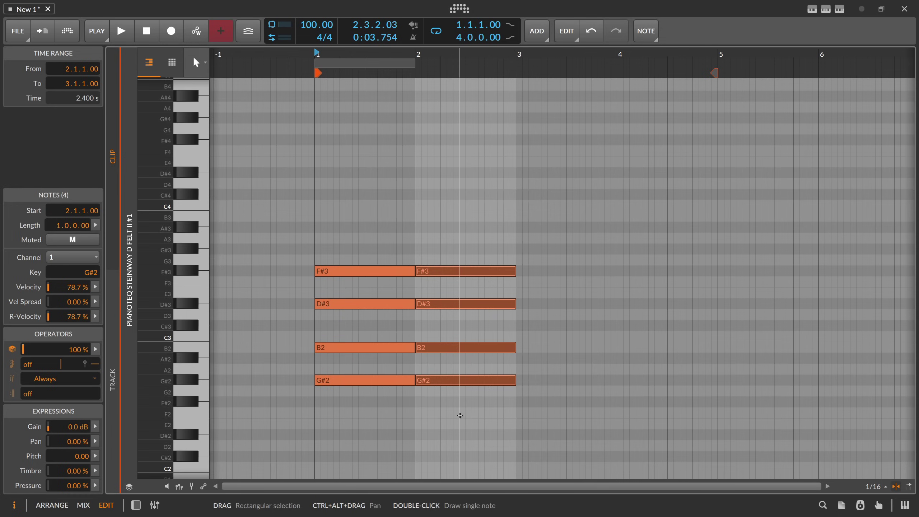
pyautogui.press('Down')
pyautogui.press('Down')
pyautogui.press('Down')
pyautogui.click(443, 395)
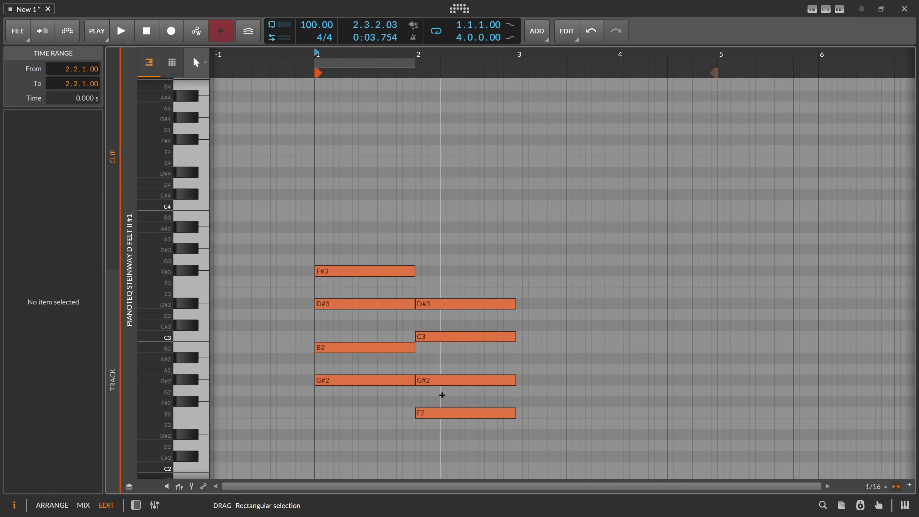
# Select the D#3 notes shared by both chords and play the progression.
pyautogui.moveTo(442, 394); pyautogui.dragTo(372, 384)
pyautogui.moveTo(390, 318); pyautogui.dragTo(439, 296)
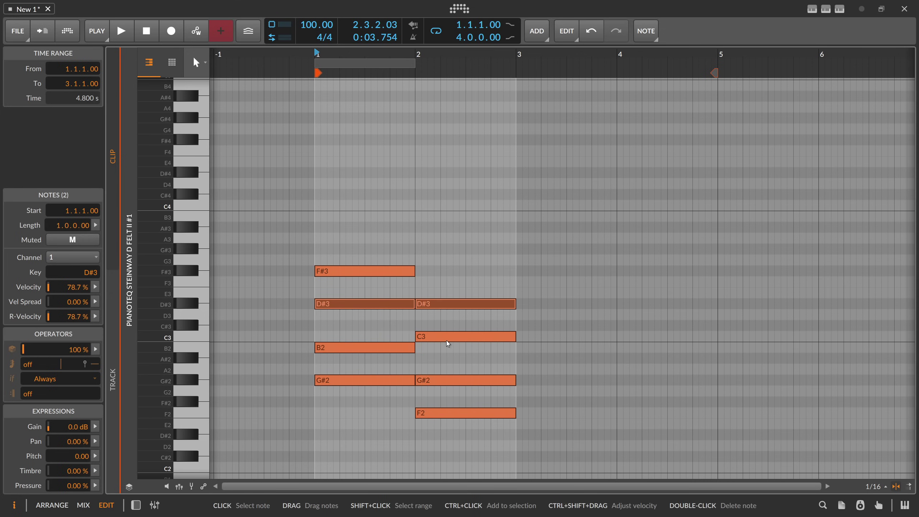
pyautogui.press('space')
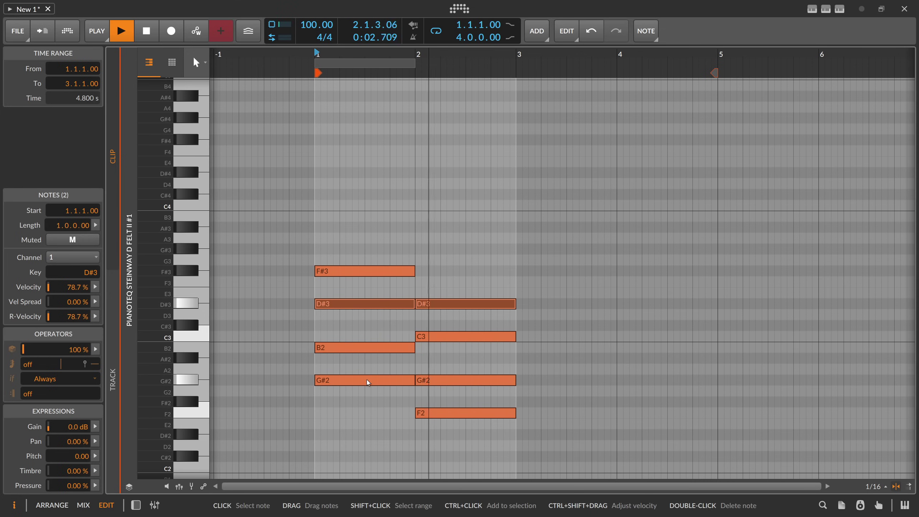
pyautogui.press('space')
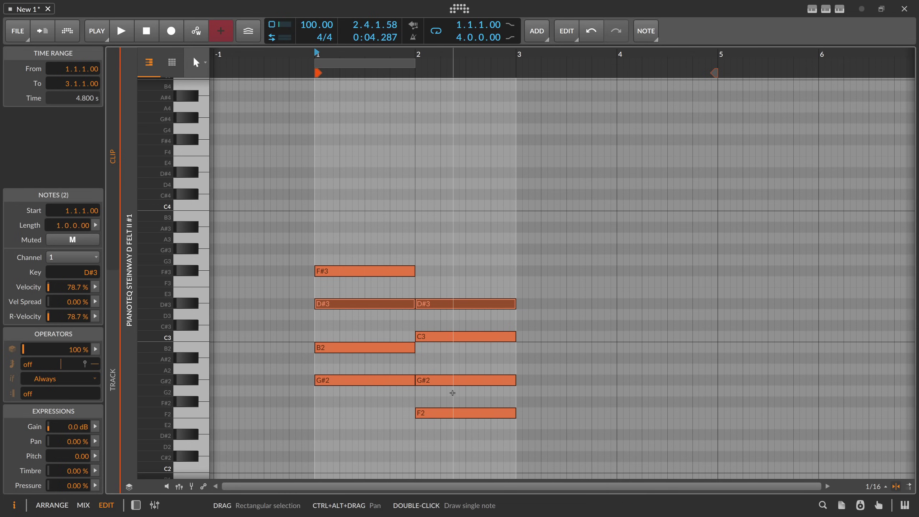
# Raise the second chord's G#2 by one octave to G#3 and play both chords.
pyautogui.click(445, 382)
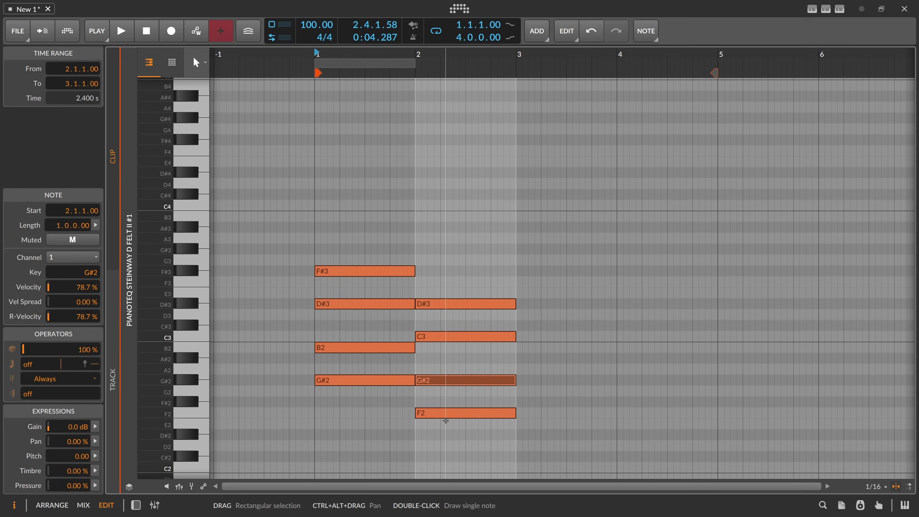
pyautogui.hotkey('shift', 'Up')
pyautogui.press('space')
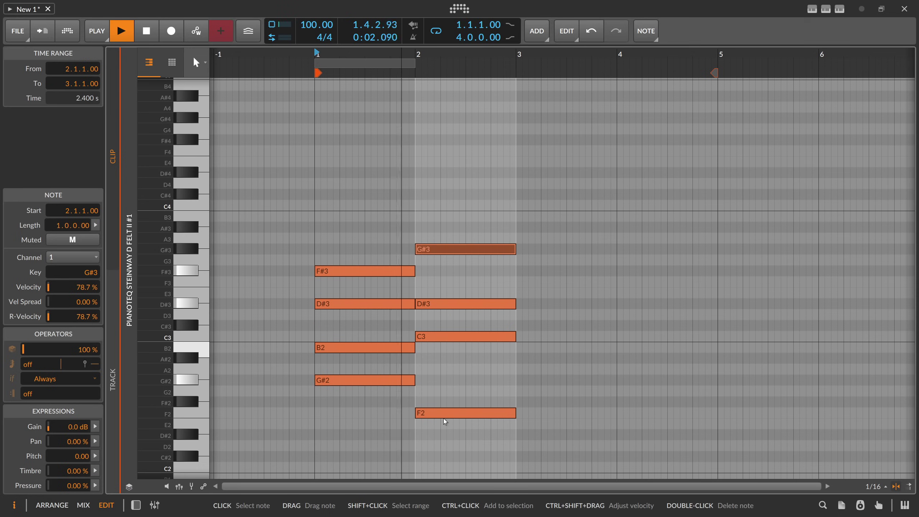
pyautogui.press('space')
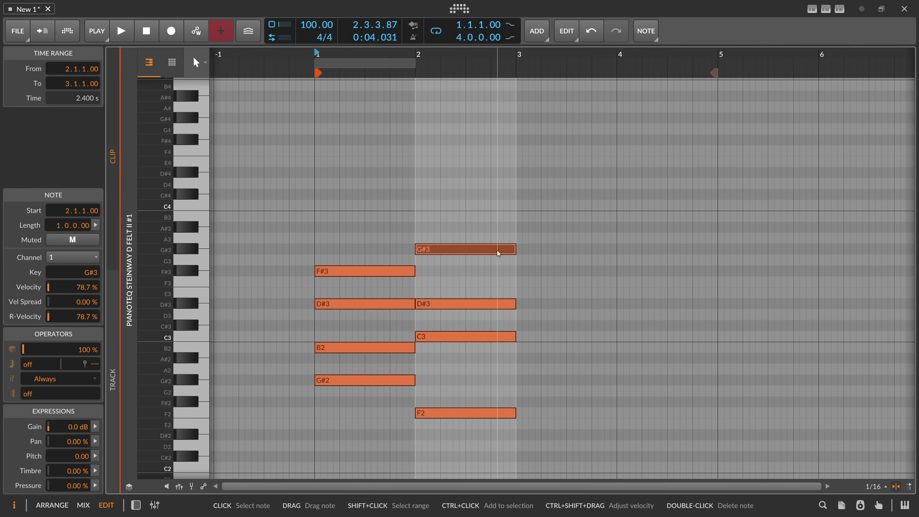
# Lower the second chord's G#3 by one octave and raise the whole chord three semitones to G#2, B2, D#3 and F#3.
pyautogui.moveTo(480, 205); pyautogui.dragTo(442, 421)
pyautogui.hotkey('shift', 'Down')
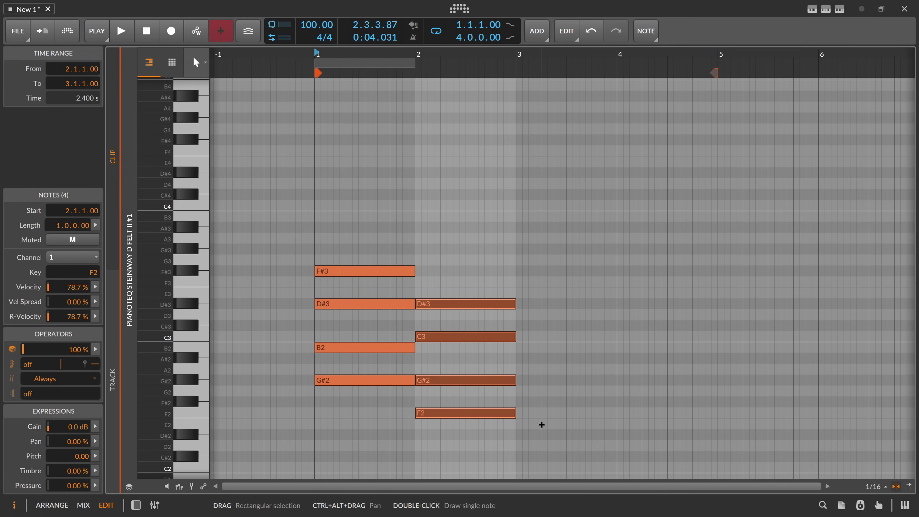
pyautogui.press('Up')
pyautogui.press('Up')
pyautogui.press('Up')
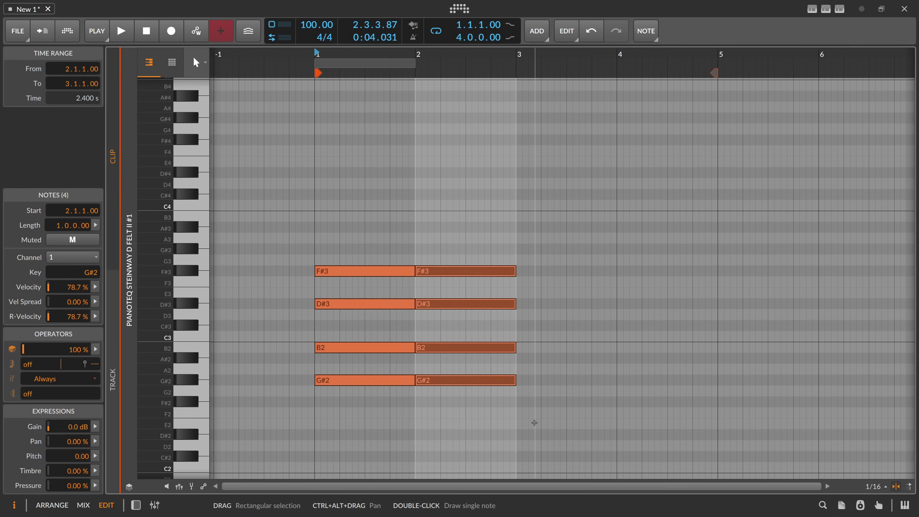
# Transpose the second chord down four semitones to E2, G2, B2 and D3.
pyautogui.press('Down')
pyautogui.press('Down')
pyautogui.press('Down')
pyautogui.press('Down')
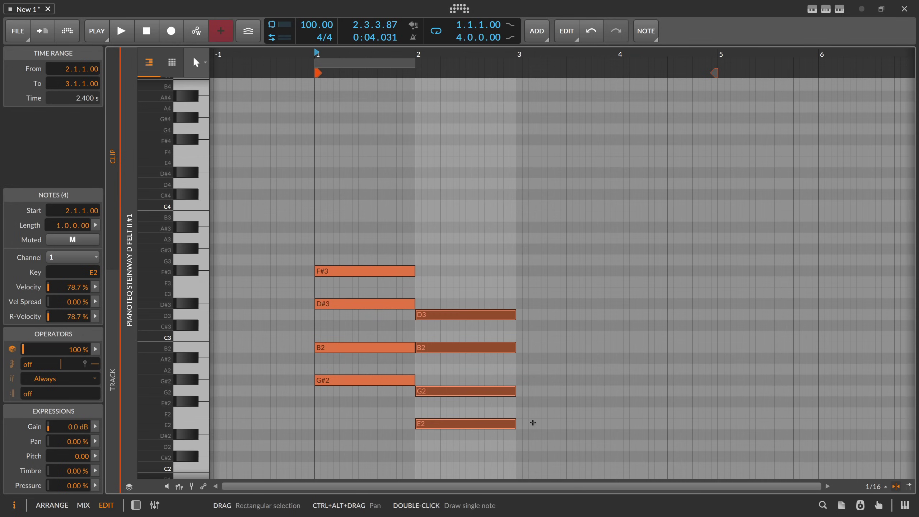
# Raise the second chord's G2 by one octave to G3 and play both chords.
pyautogui.click(429, 377)
pyautogui.click(429, 391)
pyautogui.hotkey('shift', 'Up')
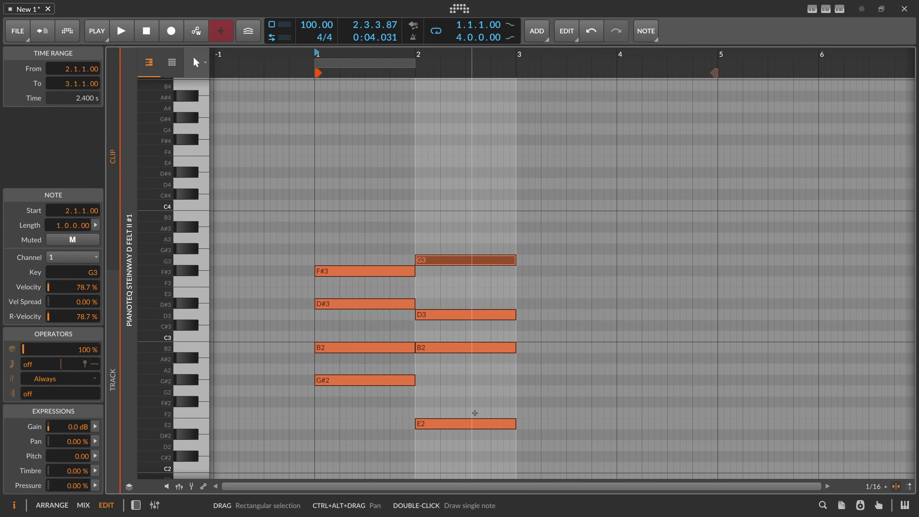
pyautogui.press('space')
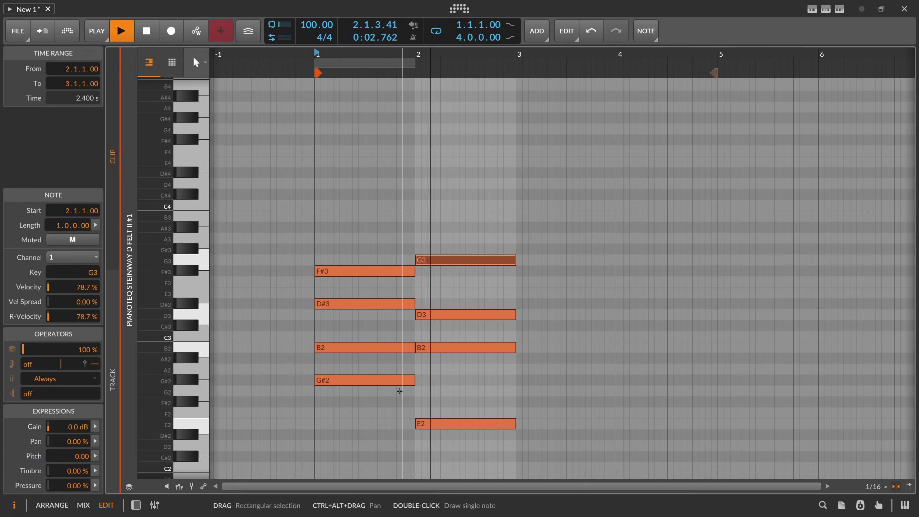
pyautogui.press('space')
# Select the top notes F#3 and G3 of the two chords and lower the G3 by one octave to G2.
pyautogui.moveTo(435, 288); pyautogui.dragTo(384, 260)
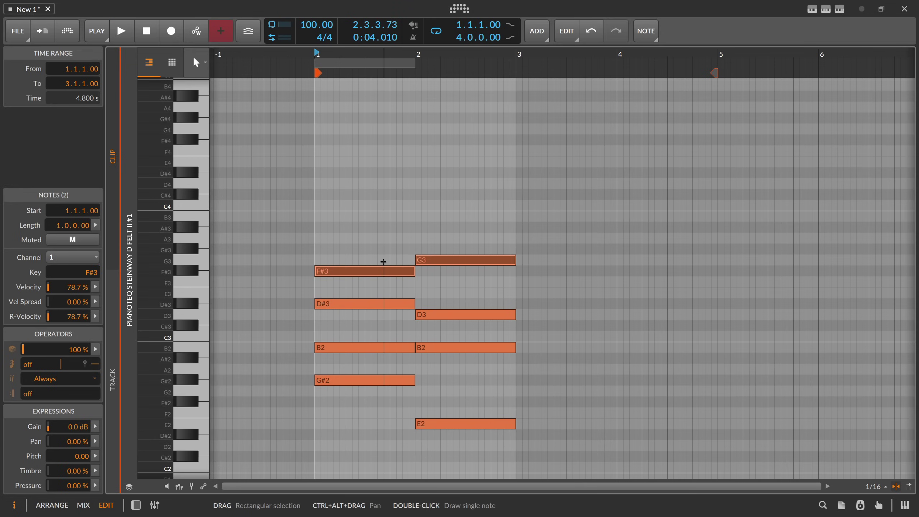
pyautogui.click(435, 264)
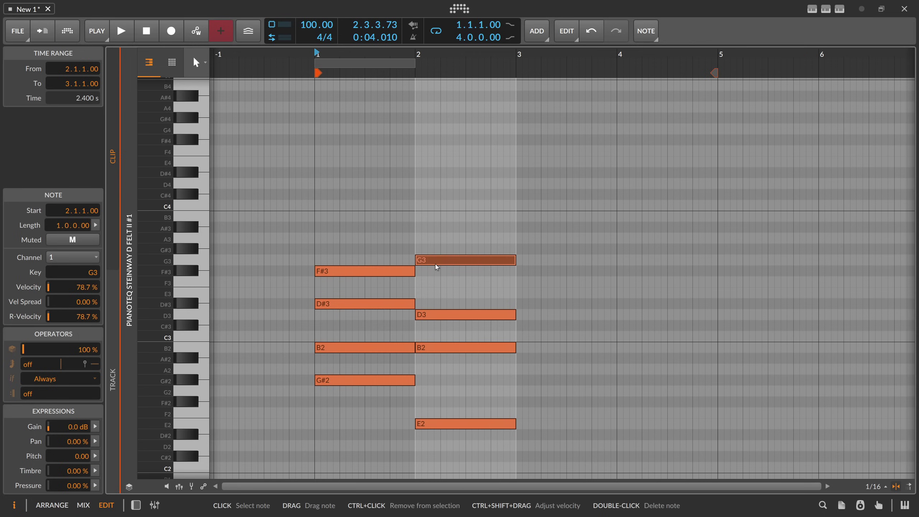
pyautogui.hotkey('shift', 'Down')
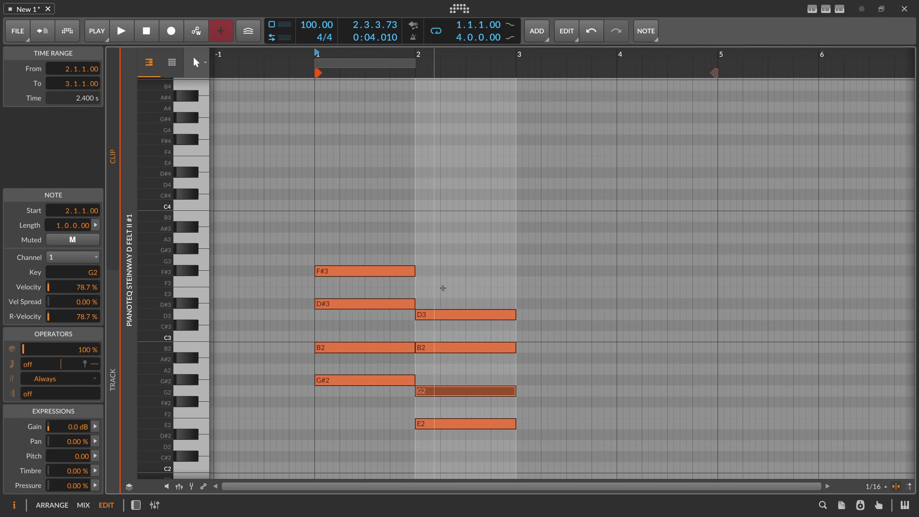
# Move the second chord's G2 up to G3 once more and listen to the progression.
pyautogui.moveTo(438, 375); pyautogui.dragTo(452, 404)
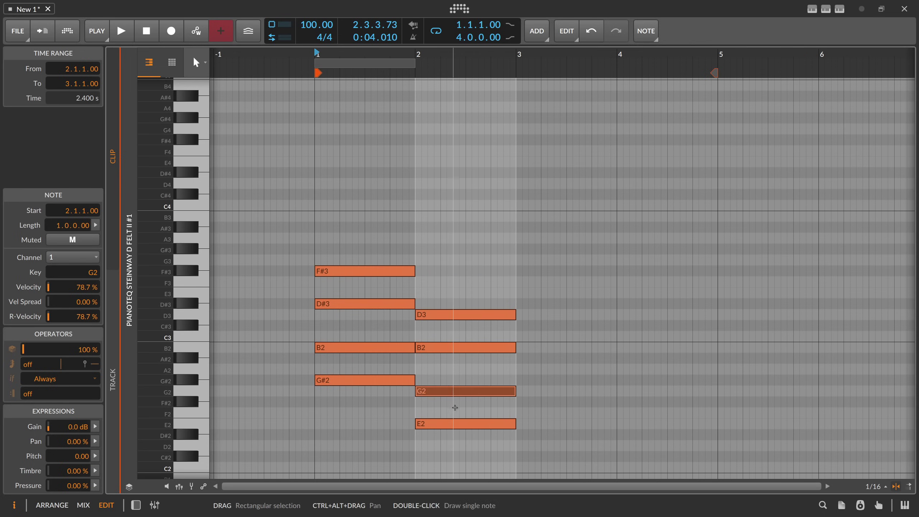
pyautogui.hotkey('shift', 'Up')
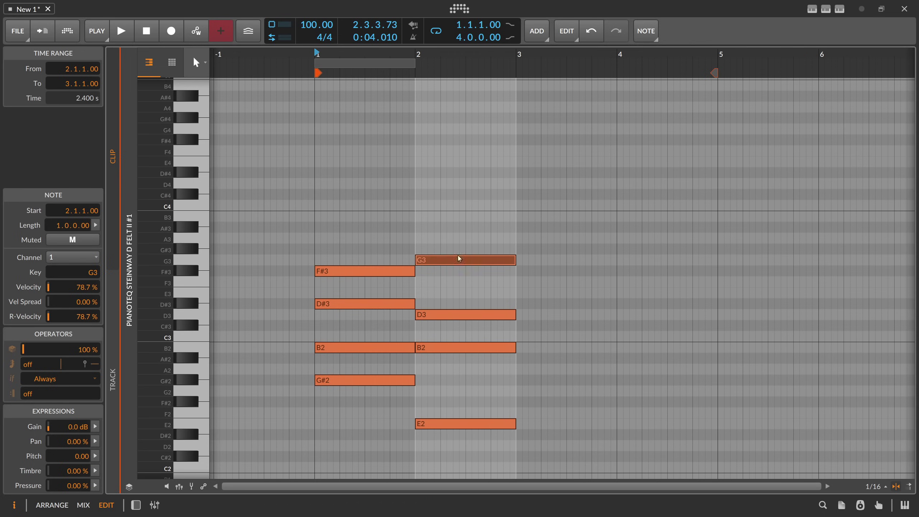
pyautogui.press('space')
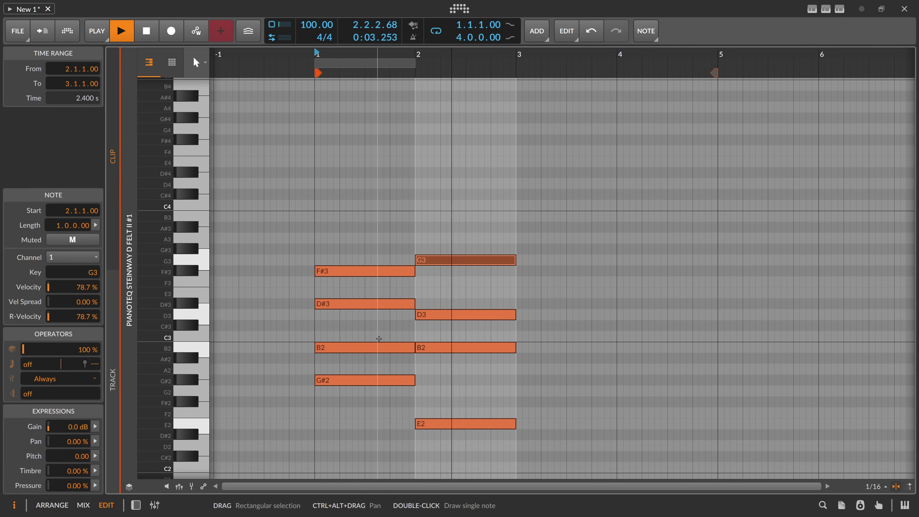
pyautogui.press('space')
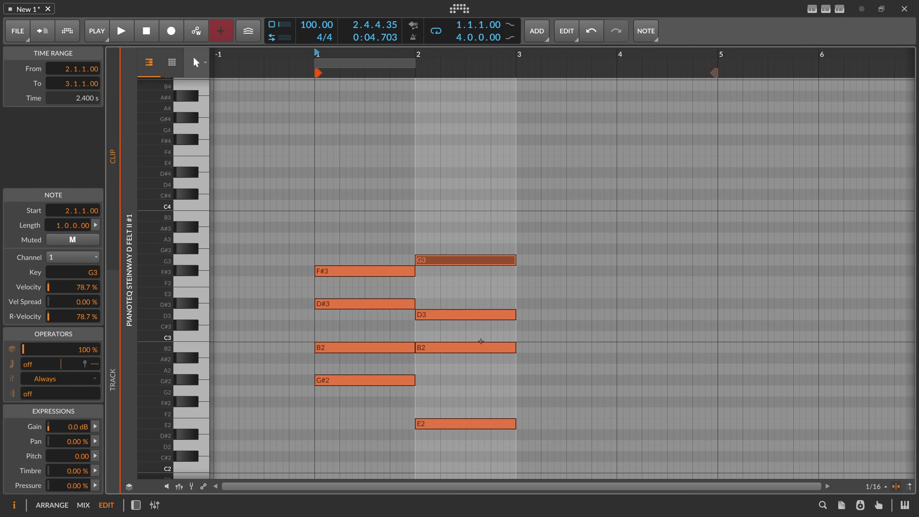
# Lower the second chord's G3 by one octave and raise the whole chord four semitones to G#2, B2, D#3 and F#3.
pyautogui.hotkey('shift', 'Down')
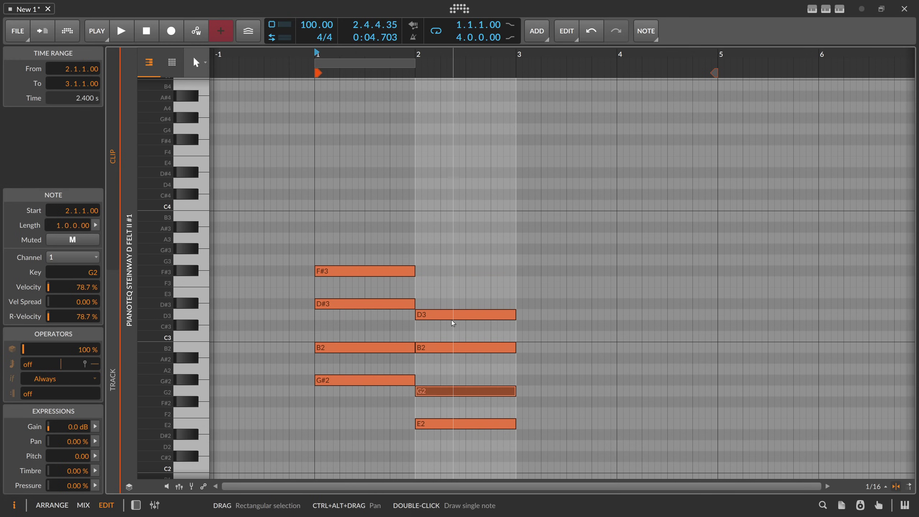
pyautogui.moveTo(444, 285); pyautogui.dragTo(433, 434)
pyautogui.press('Up')
pyautogui.press('Up')
pyautogui.press('Up')
pyautogui.press('Up')
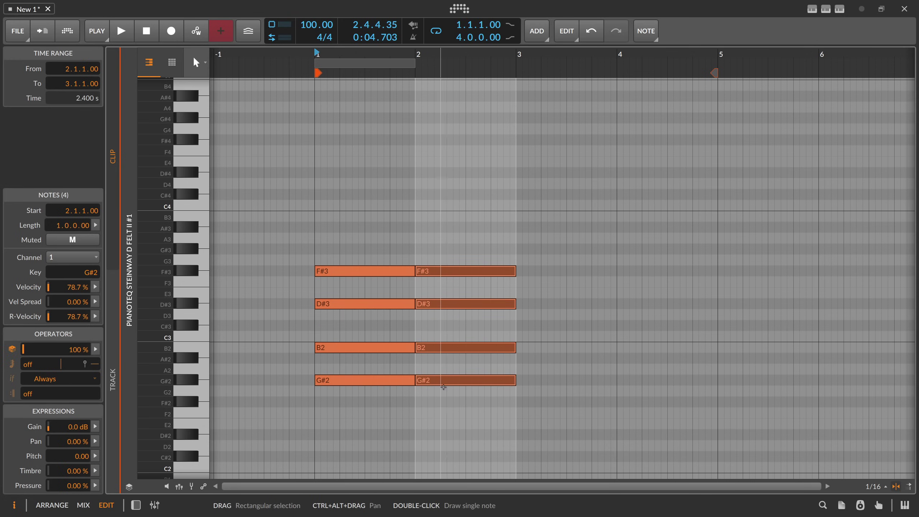
# Raise the second chord's B2 and F#3 by one semitone to C3 and G3.
pyautogui.click(463, 361)
pyautogui.moveTo(380, 354); pyautogui.dragTo(377, 254)
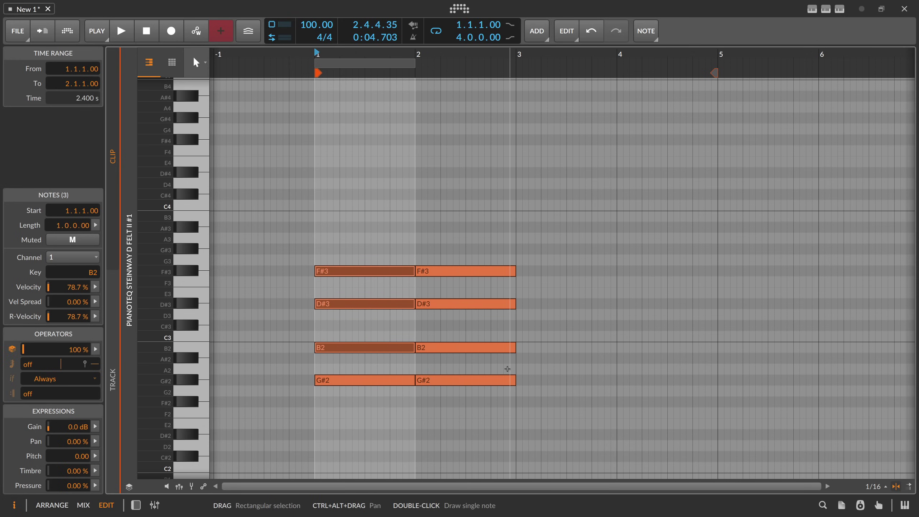
pyautogui.moveTo(508, 365); pyautogui.dragTo(475, 341)
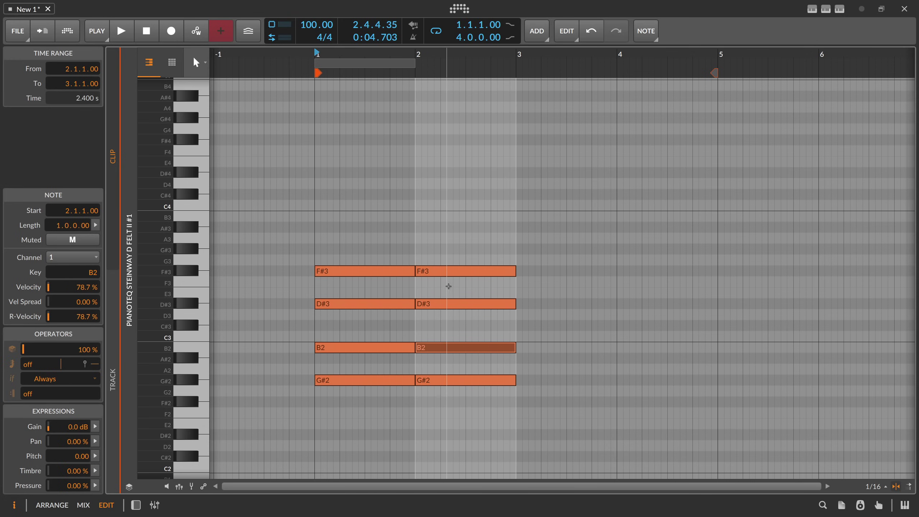
pyautogui.keyDown('shift'); pyautogui.click(448, 272); pyautogui.keyUp('shift')
pyautogui.press('Up')
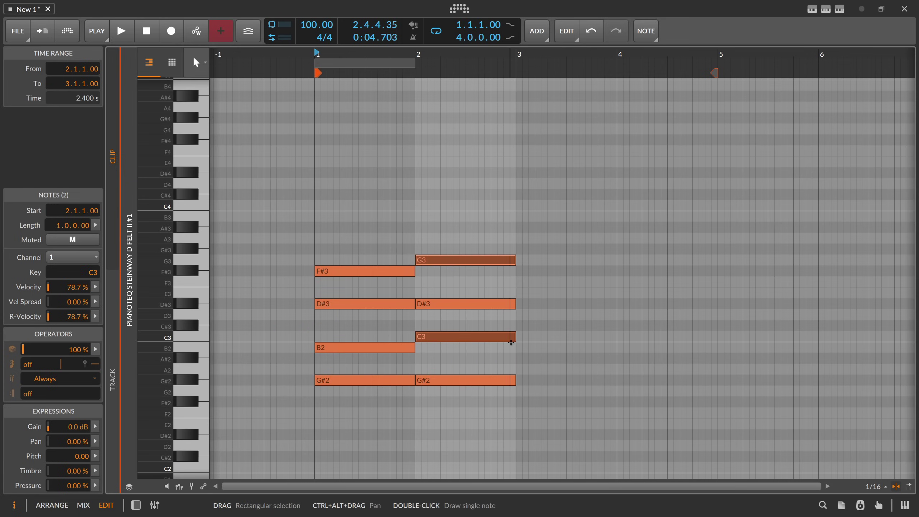
# Transpose the whole second chord down four semitones to E2, G#2, B2 and D#3.
pyautogui.moveTo(446, 250); pyautogui.dragTo(448, 417)
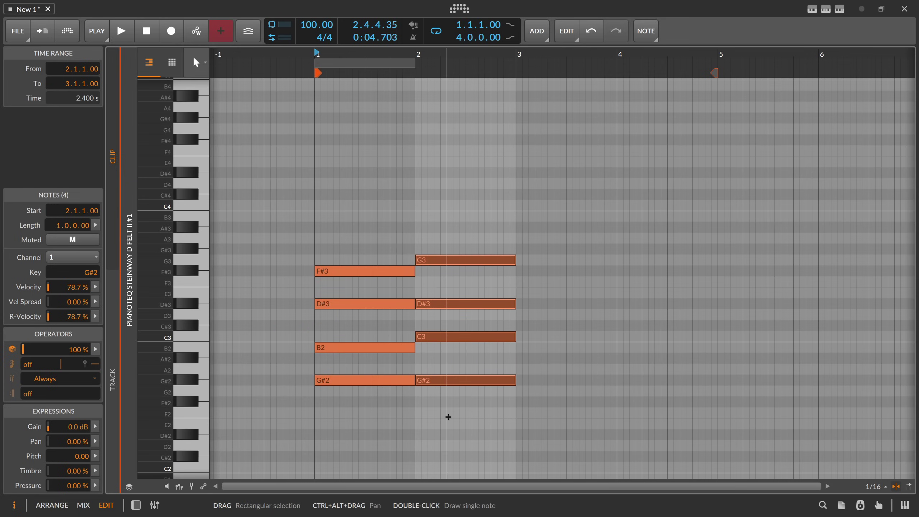
pyautogui.press('Down')
pyautogui.press('Down')
pyautogui.press('Down')
pyautogui.press('Down')
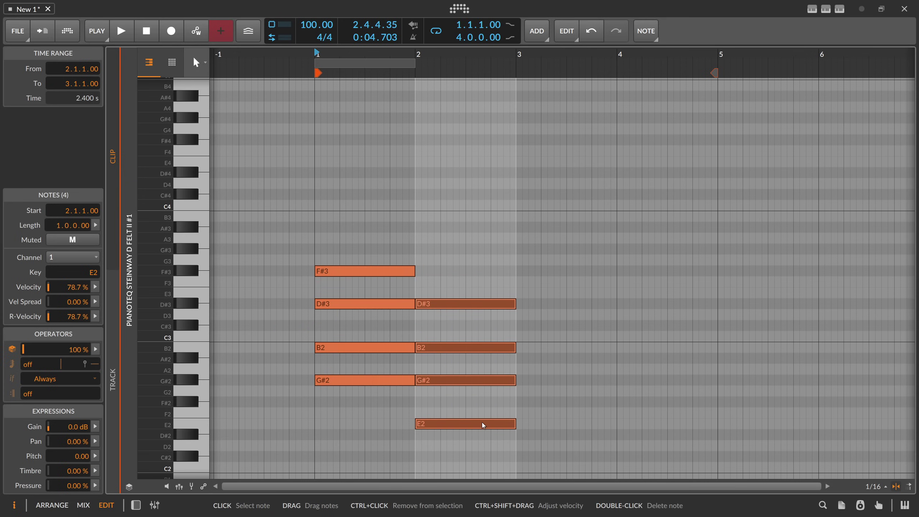
# Raise the second chord's G#2 by one octave to G#3 and play both chords.
pyautogui.moveTo(359, 250); pyautogui.dragTo(361, 398)
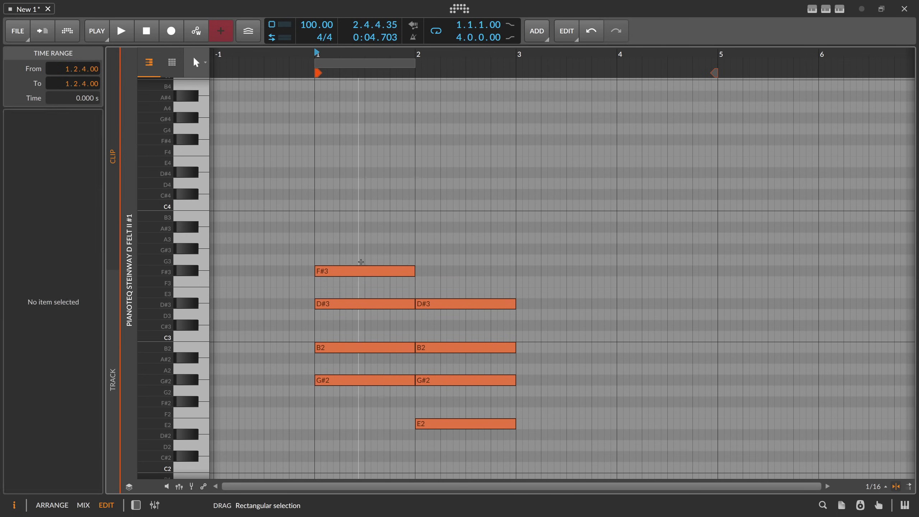
pyautogui.moveTo(455, 278); pyautogui.dragTo(453, 399)
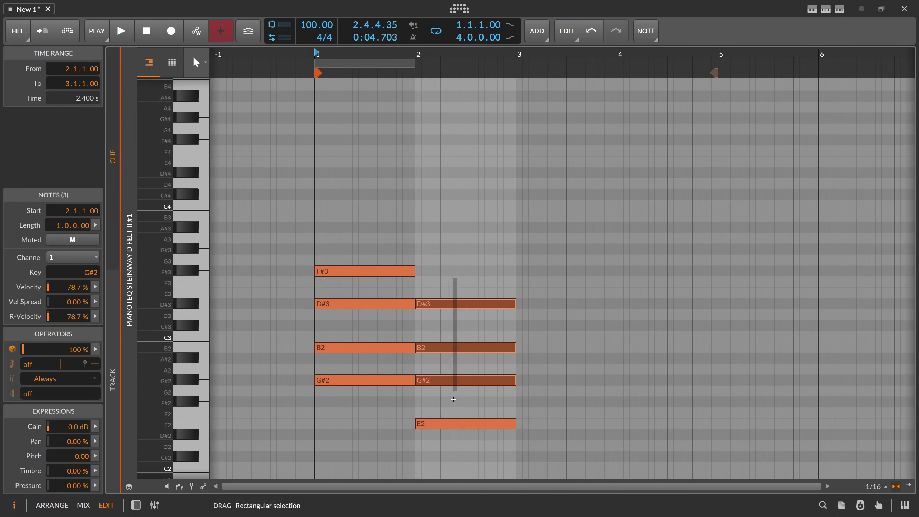
pyautogui.click(457, 379)
pyautogui.hotkey('shift', 'Up')
pyautogui.press('space')
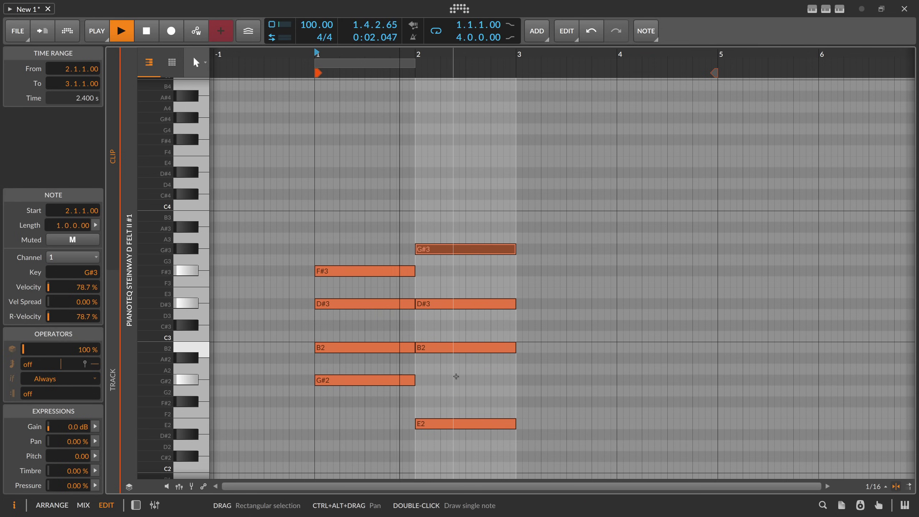
pyautogui.press('space')
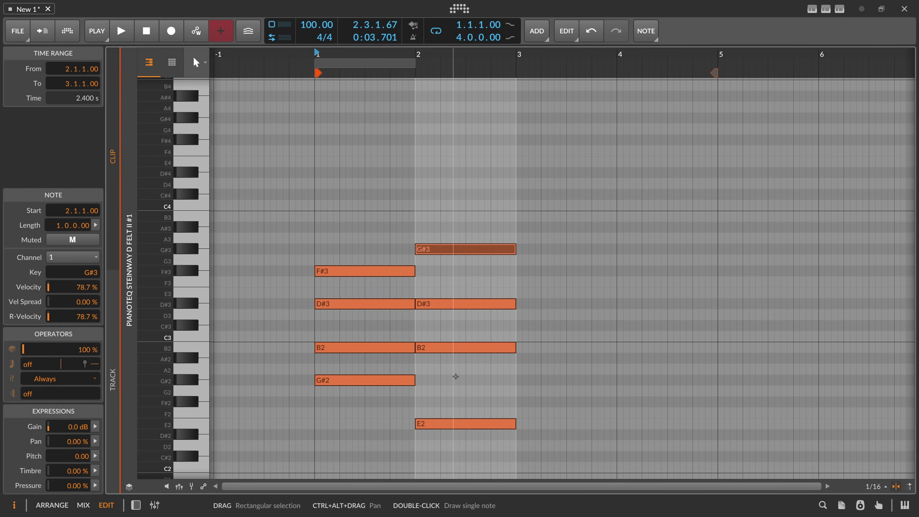
# Duplicate the first chord, G#2, B2, D#3 and F#3, to bar 3.
pyautogui.scroll(-3, 467, 340)
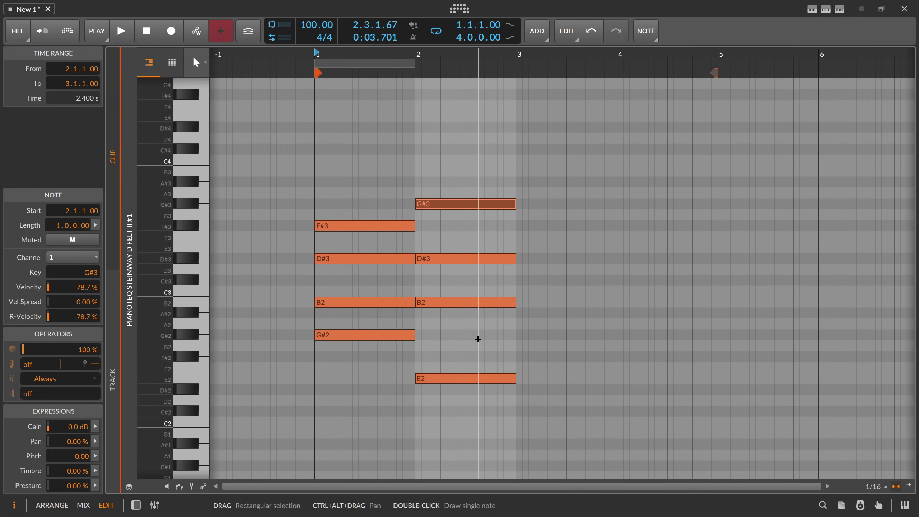
pyautogui.moveTo(361, 198); pyautogui.dragTo(550, 337)
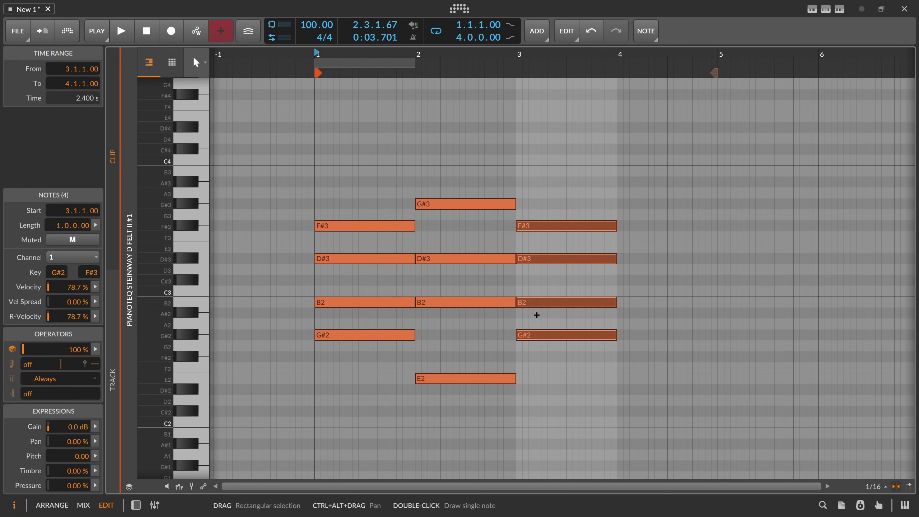
pyautogui.click(537, 283)
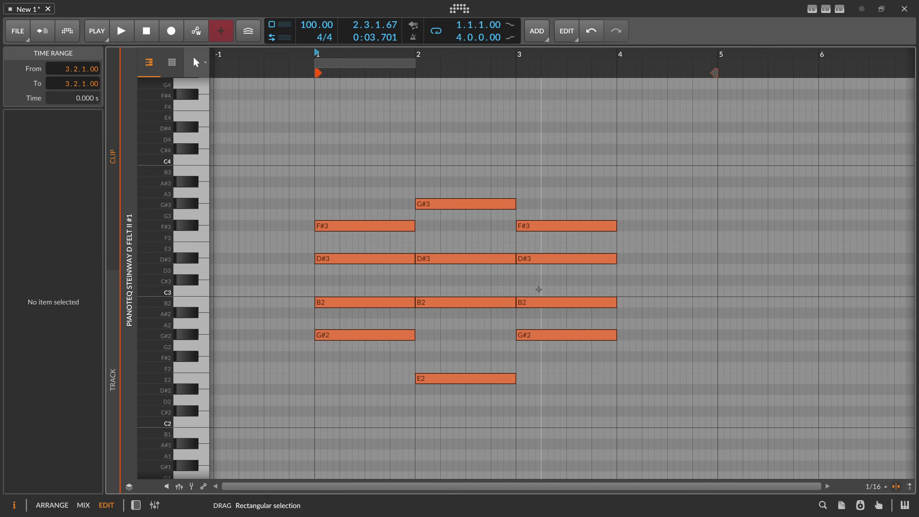
pyautogui.click(559, 272)
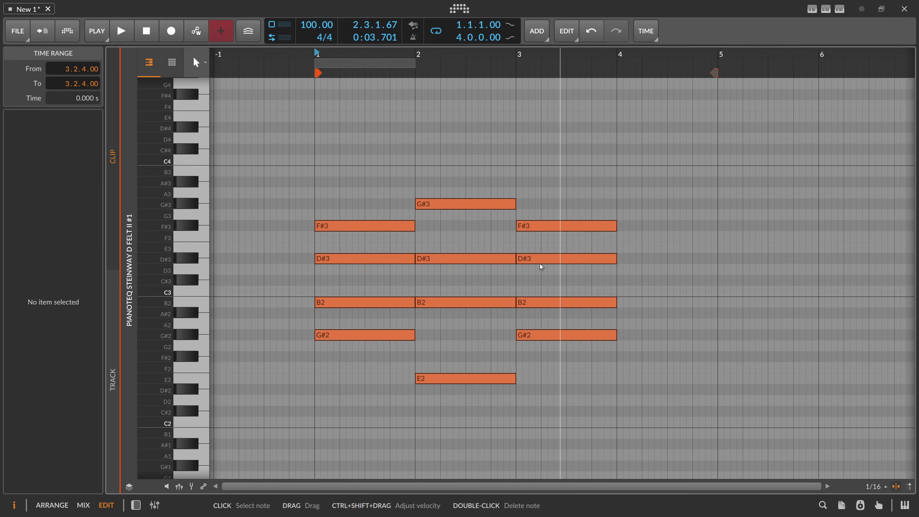
# Revoice the third chord by lowering D#3 to D#2 and raising G#2 to G#3, and play the progression.
pyautogui.click(539, 336)
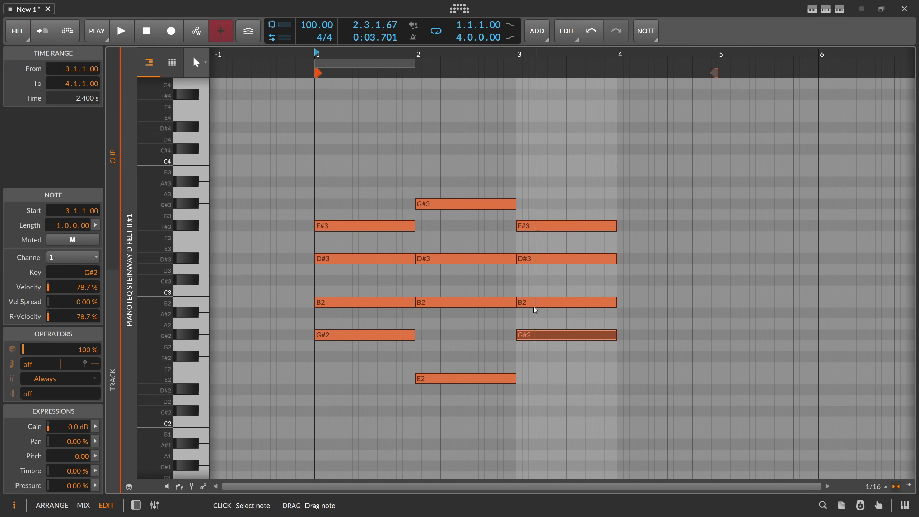
pyautogui.click(533, 261)
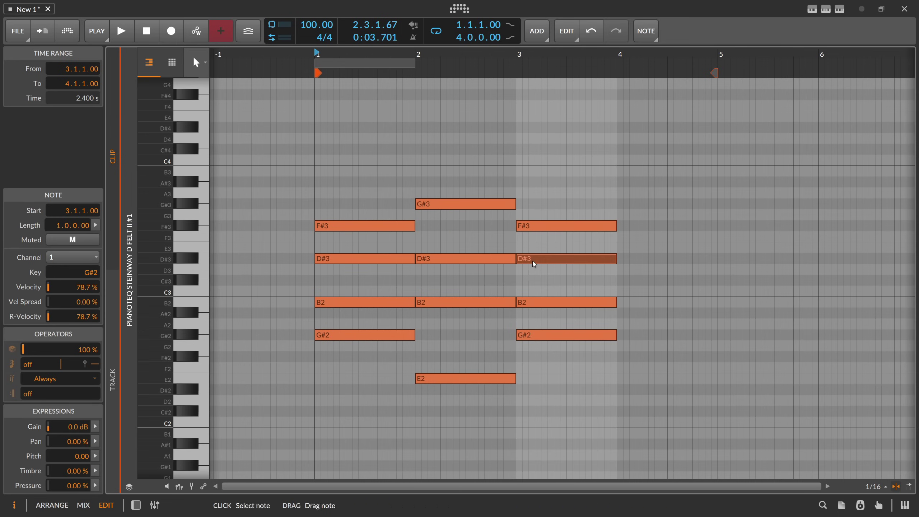
pyautogui.hotkey('shift', 'Down')
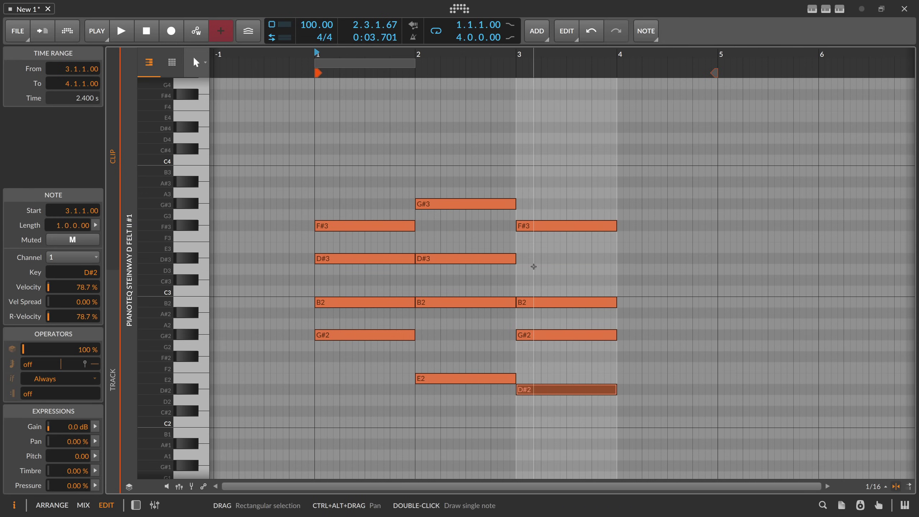
pyautogui.click(543, 336)
pyautogui.hotkey('shift', 'Up')
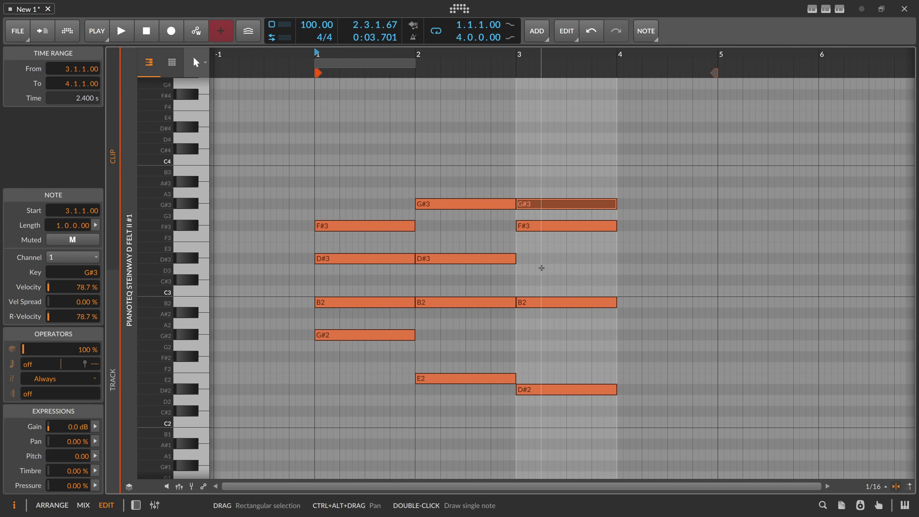
pyautogui.press('space')
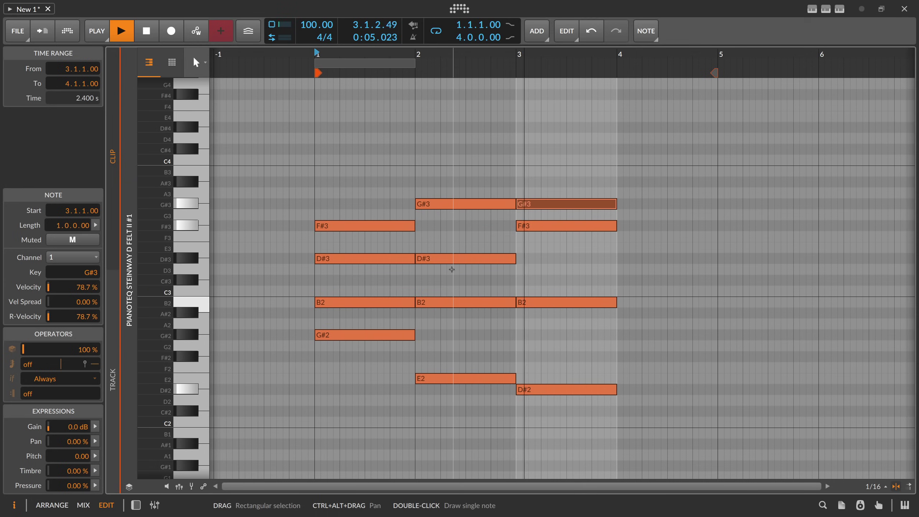
pyautogui.press('space')
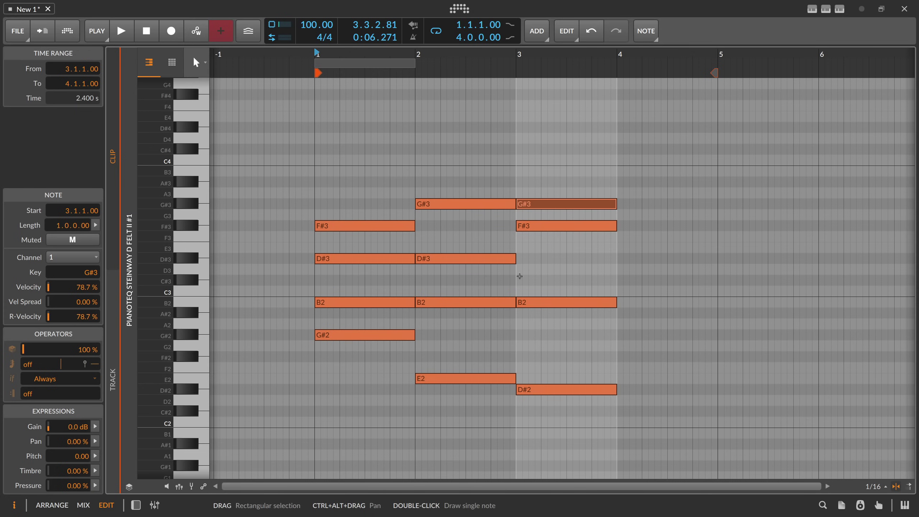
# Duplicate the first chord to bar 4 after the third chord.
pyautogui.moveTo(533, 187); pyautogui.dragTo(534, 410)
pyautogui.moveTo(379, 192); pyautogui.dragTo(366, 382)
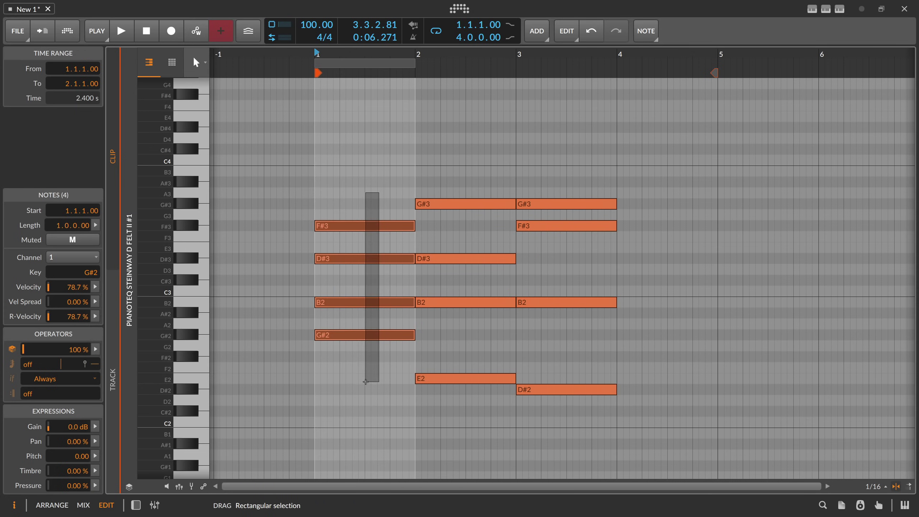
pyautogui.moveTo(556, 176); pyautogui.dragTo(551, 390)
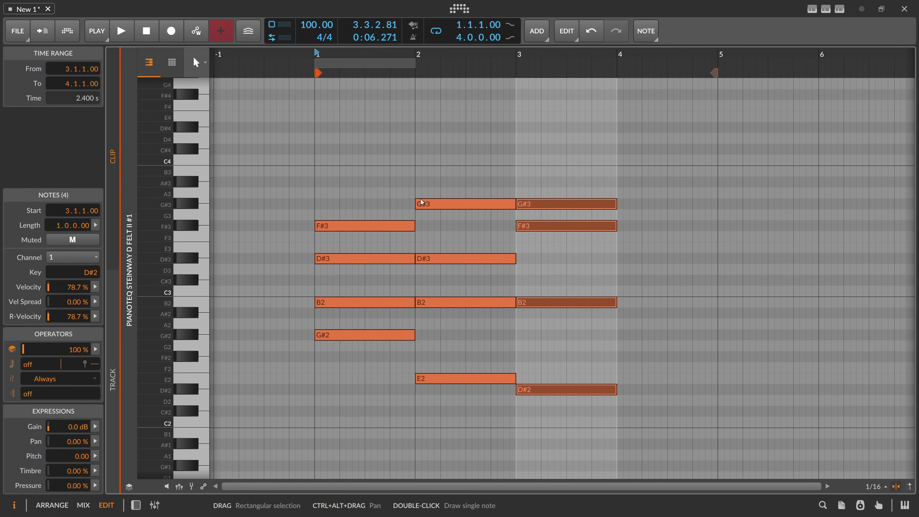
pyautogui.moveTo(365, 196); pyautogui.dragTo(640, 341)
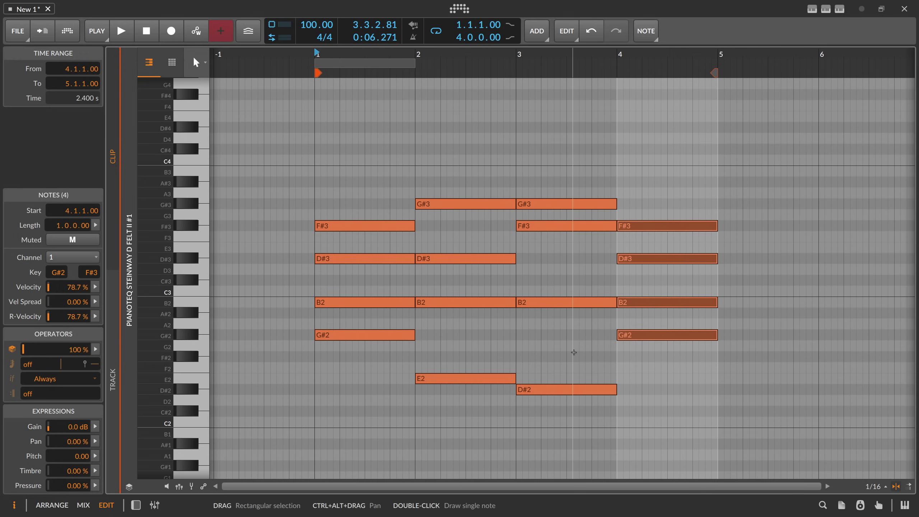
# Transpose the fourth chord up seven semitones to D#3, F#3, A#3 and C#4.
pyautogui.press('Up')
pyautogui.press('Up')
pyautogui.press('Up')
pyautogui.press('Up')
pyautogui.press('Up')
pyautogui.press('Up')
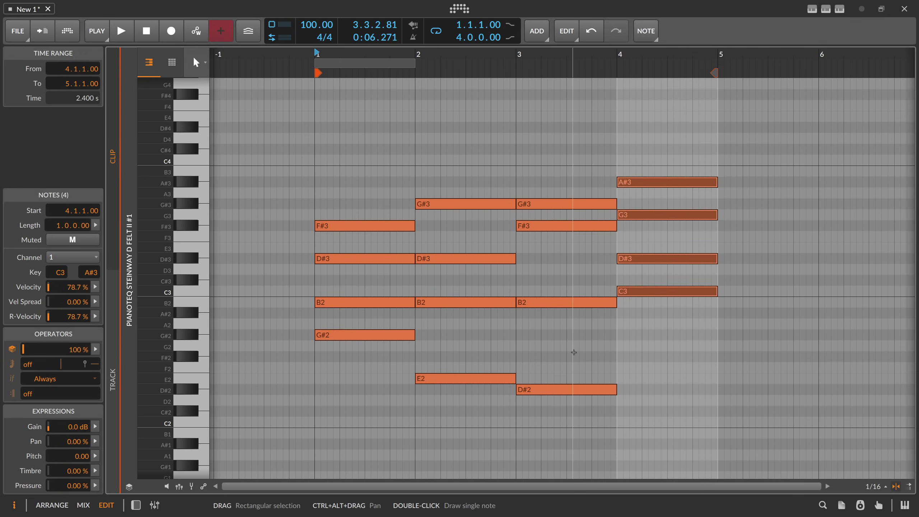
pyautogui.press('Up')
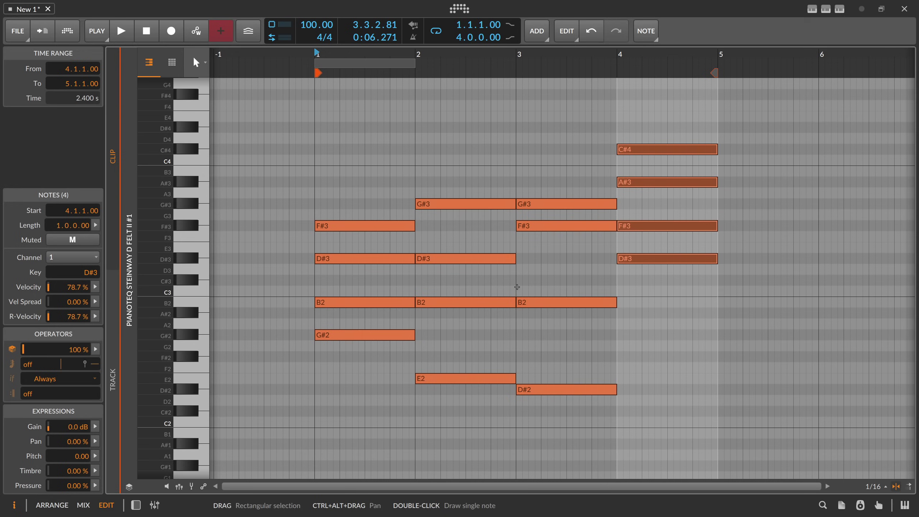
pyautogui.moveTo(365, 194); pyautogui.dragTo(365, 336)
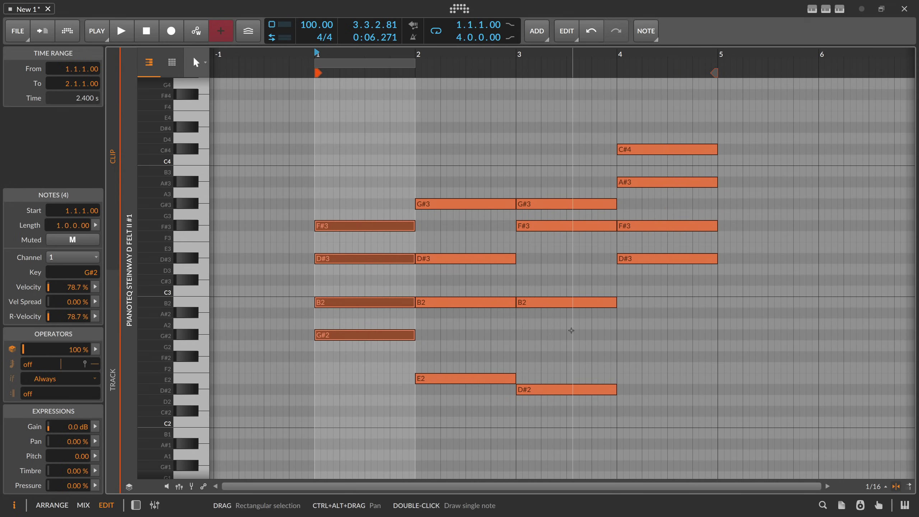
pyautogui.click(670, 286)
pyautogui.moveTo(669, 287); pyautogui.dragTo(643, 269)
pyautogui.click(354, 200)
pyautogui.moveTo(353, 199); pyautogui.dragTo(360, 369)
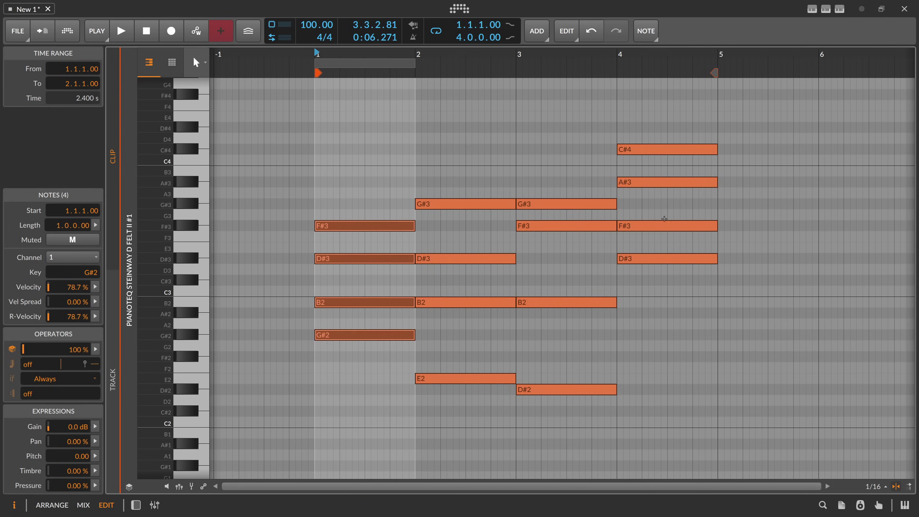
pyautogui.click(635, 260)
pyautogui.hotkey('shift', 'Down')
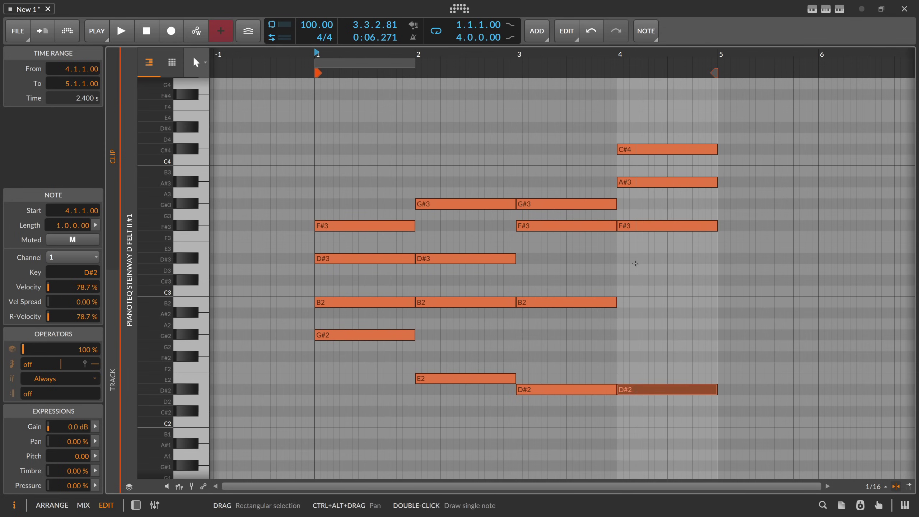
pyautogui.hotkey('shift', 'Up')
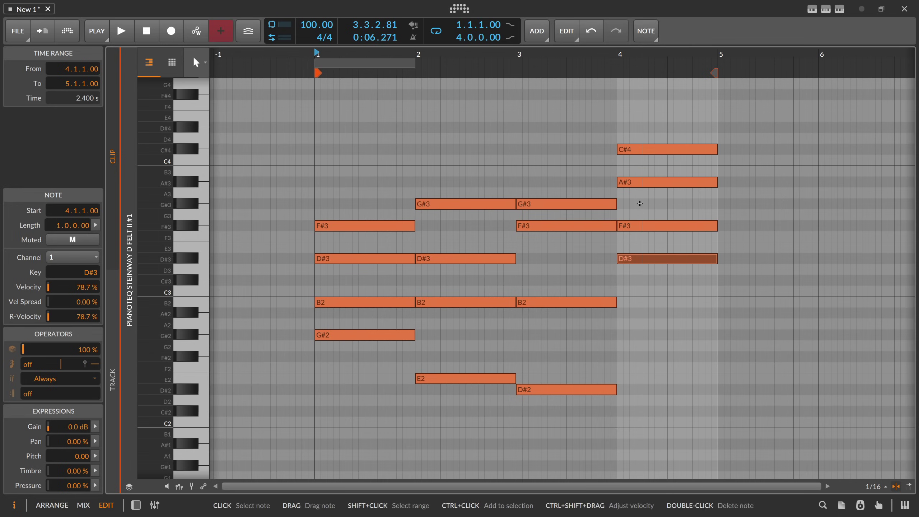
pyautogui.click(641, 182)
pyautogui.hotkey('shift', 'Down')
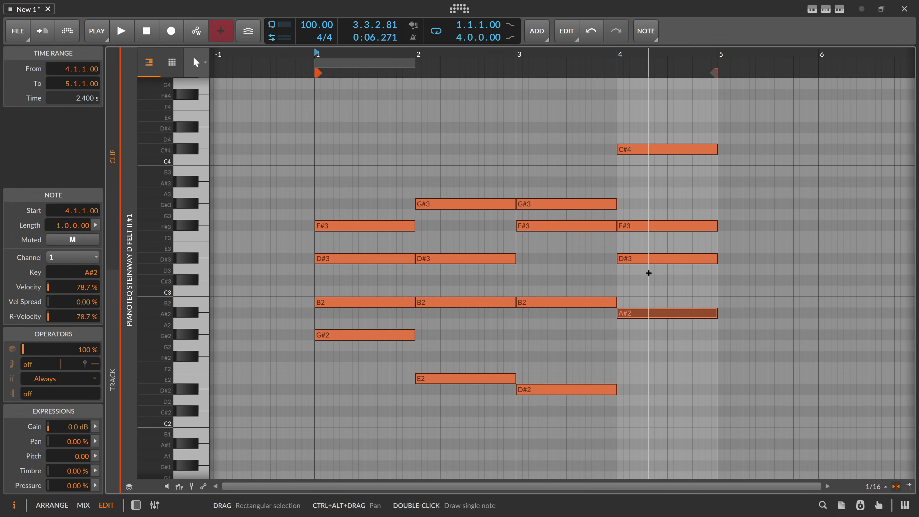
pyautogui.hotkey('shift', 'Down')
pyautogui.hotkey('shift', 'Up')
pyautogui.hotkey('shift', 'Up')
pyautogui.moveTo(644, 133); pyautogui.dragTo(649, 329)
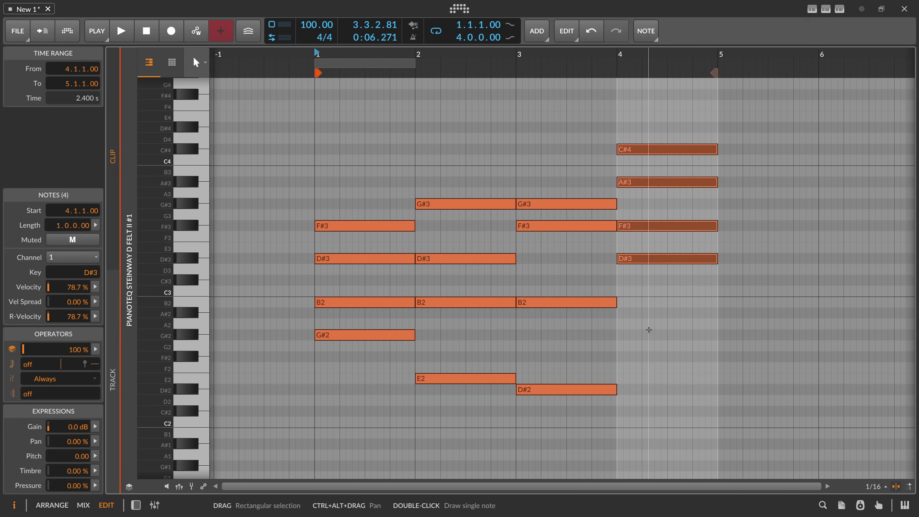
# Revoice the fourth chord by lowering F#3 to F#2 and C#4 to C#3, and play the progression.
pyautogui.click(648, 225)
pyautogui.hotkey('shift', 'Down')
pyautogui.click(647, 149)
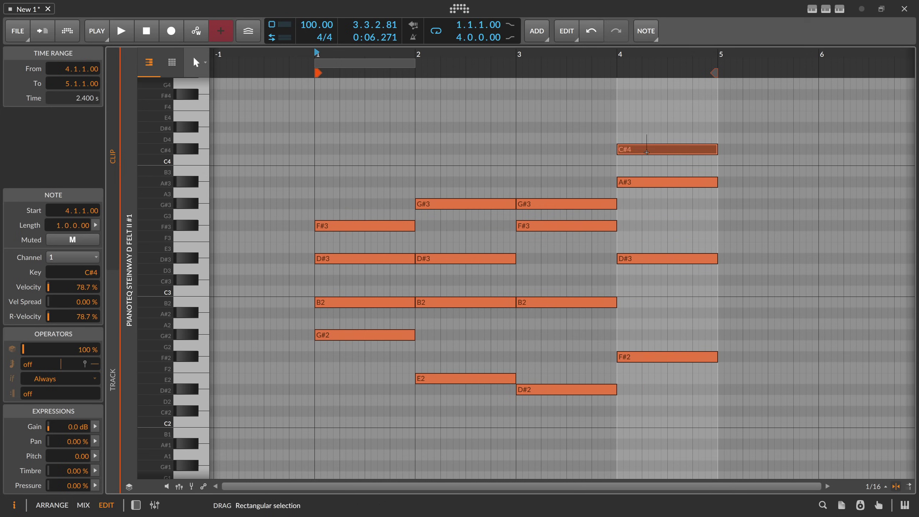
pyautogui.hotkey('shift', 'Down')
pyautogui.press('space')
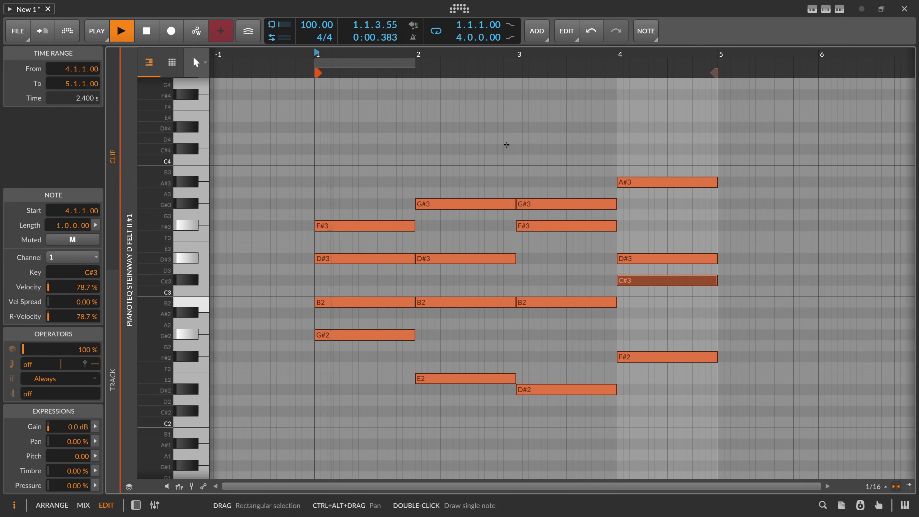
pyautogui.press('space')
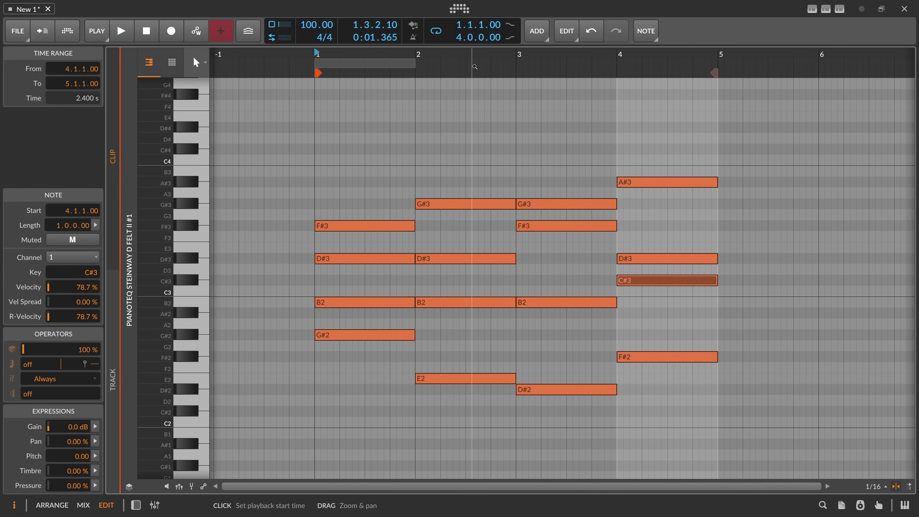
# Select the chords in bars 1 to 4 to compare their voicings.
pyautogui.moveTo(475, 68); pyautogui.dragTo(450, 58)
pyautogui.scroll(-2, 458, 101)
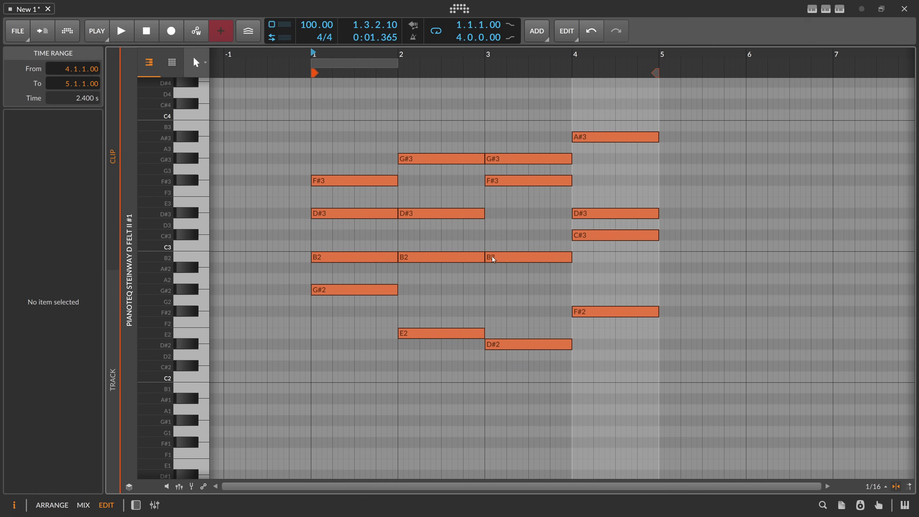
pyautogui.moveTo(349, 91); pyautogui.dragTo(334, 322)
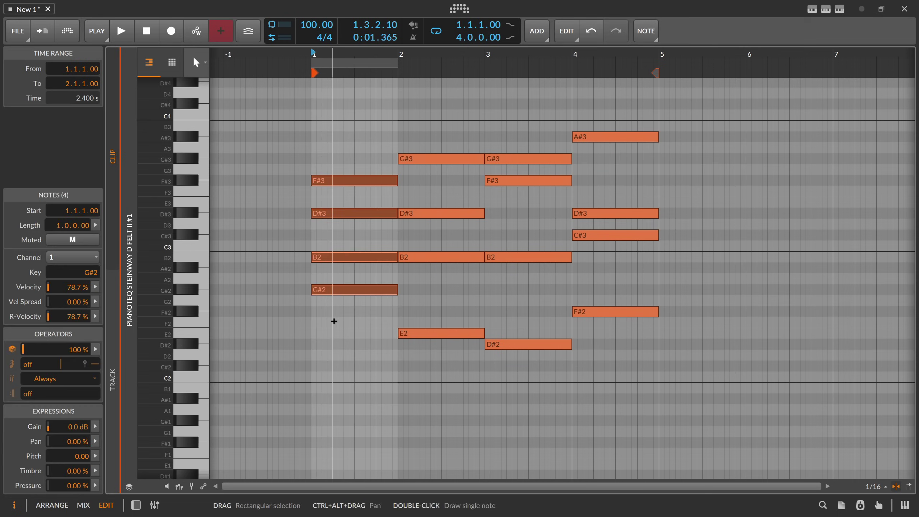
pyautogui.moveTo(422, 137); pyautogui.dragTo(449, 345)
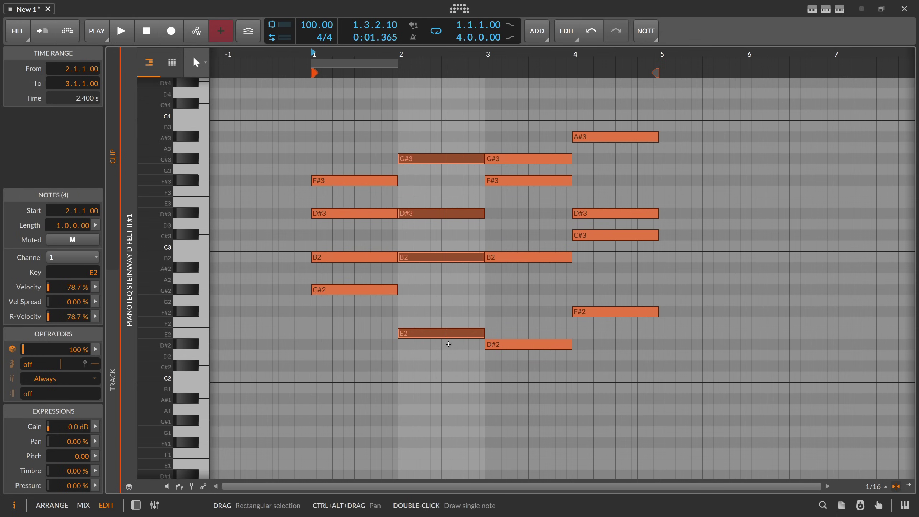
pyautogui.moveTo(523, 129); pyautogui.dragTo(528, 382)
pyautogui.moveTo(323, 136); pyautogui.dragTo(330, 304)
pyautogui.moveTo(500, 127); pyautogui.dragTo(503, 378)
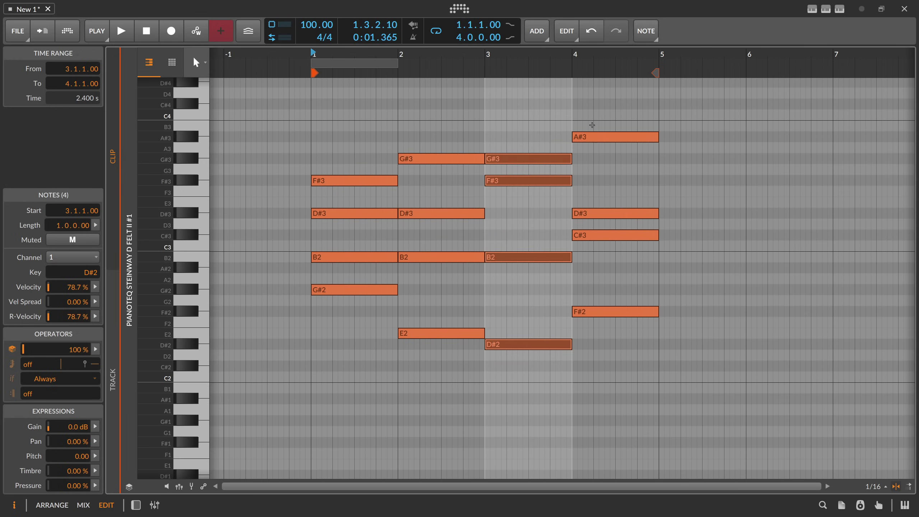
pyautogui.moveTo(612, 106); pyautogui.dragTo(596, 326)
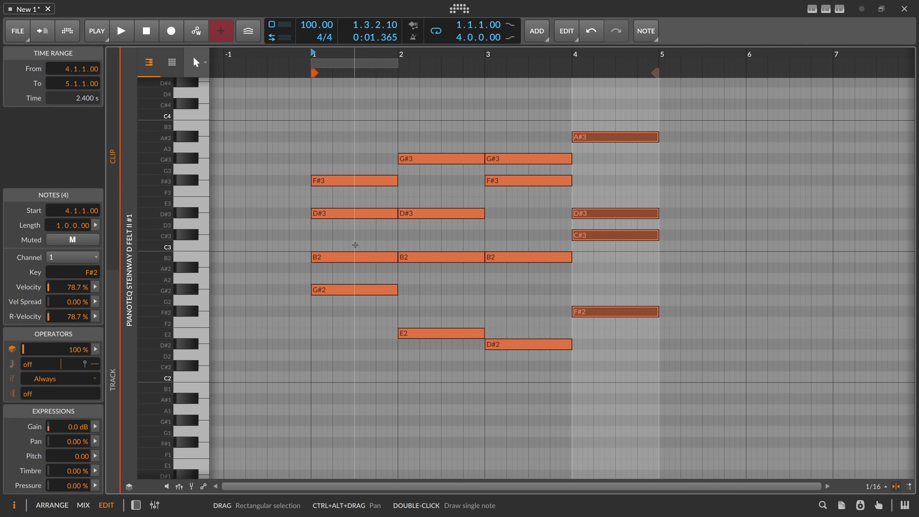
pyautogui.scroll(-3, 356, 245)
pyautogui.moveTo(414, 264); pyautogui.dragTo(523, 330)
pyautogui.hotkey('shift', 'Up')
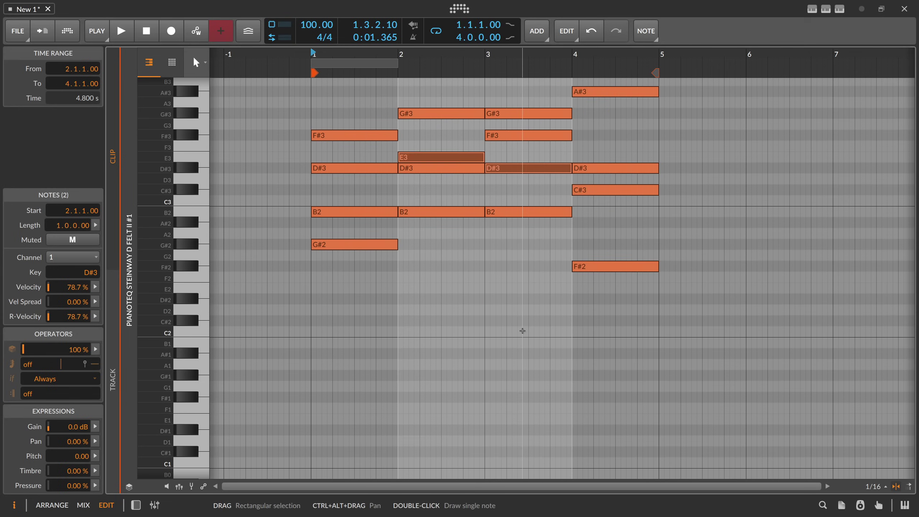
pyautogui.hotkey('shift', 'Down')
# Duplicate the four bass notes one octave lower to G#1, E1, D#1 and F#1, and play the progression.
pyautogui.moveTo(619, 326); pyautogui.dragTo(328, 242)
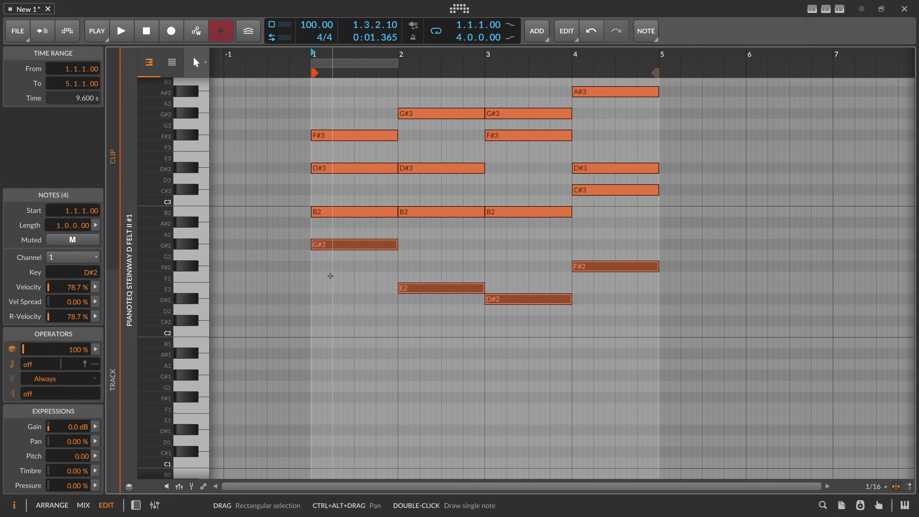
pyautogui.scroll(-2, 330, 276)
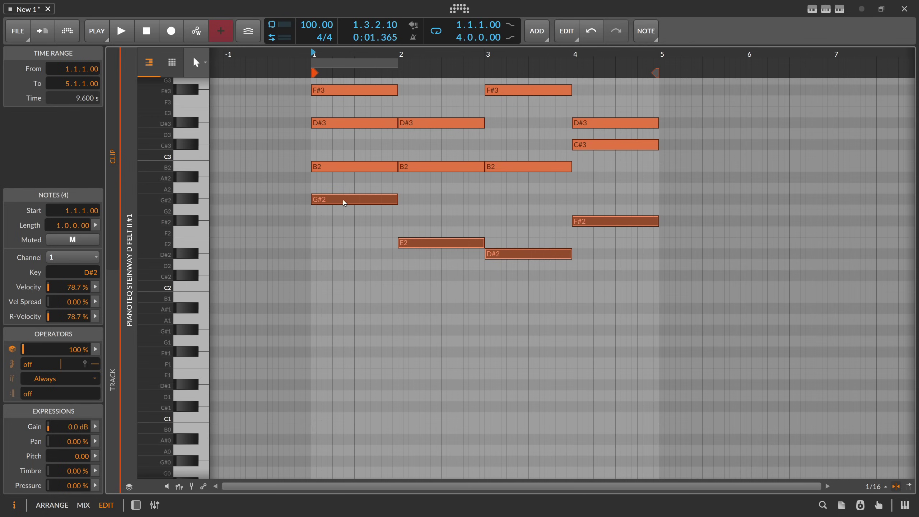
pyautogui.moveTo(318, 199); pyautogui.dragTo(326, 331)
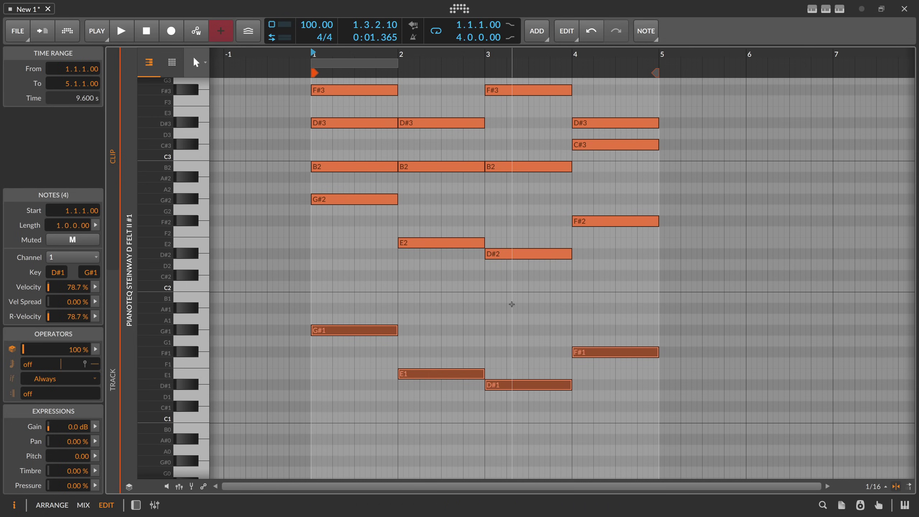
pyautogui.scroll(2, 462, 282)
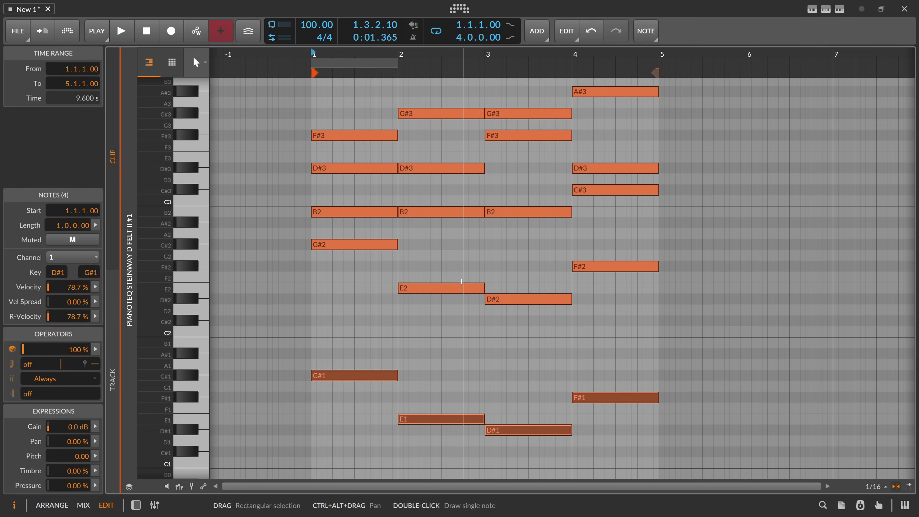
pyautogui.press('space')
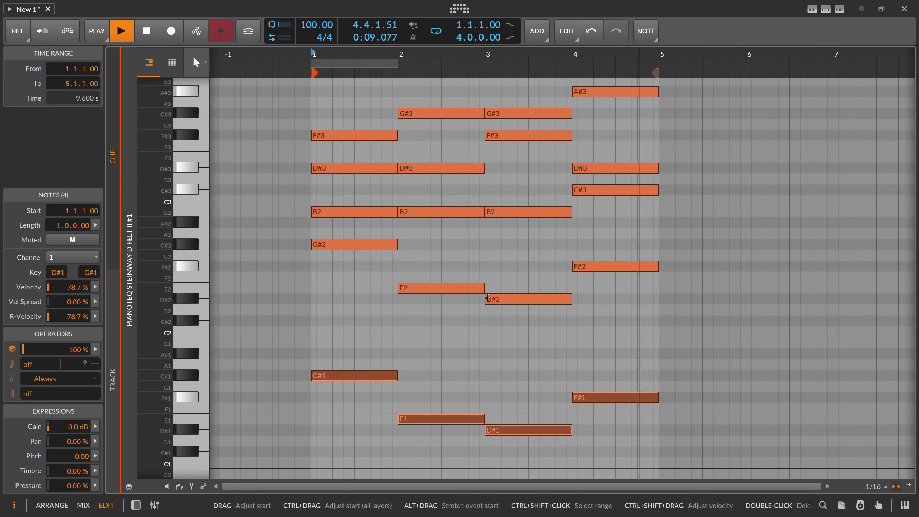
pyautogui.press('space')
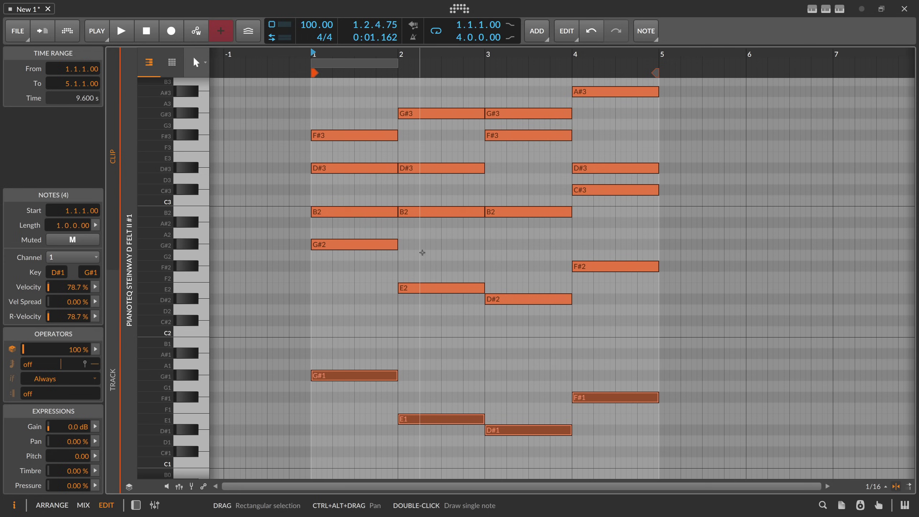
# Shorten all five notes of the third chord to a length of 0.3.0.00.
pyautogui.click(335, 226)
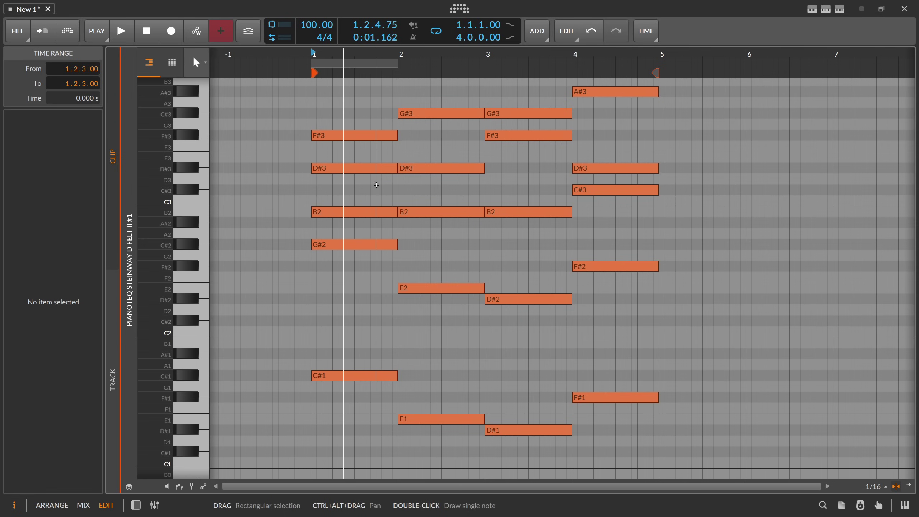
pyautogui.moveTo(366, 136); pyautogui.dragTo(382, 387)
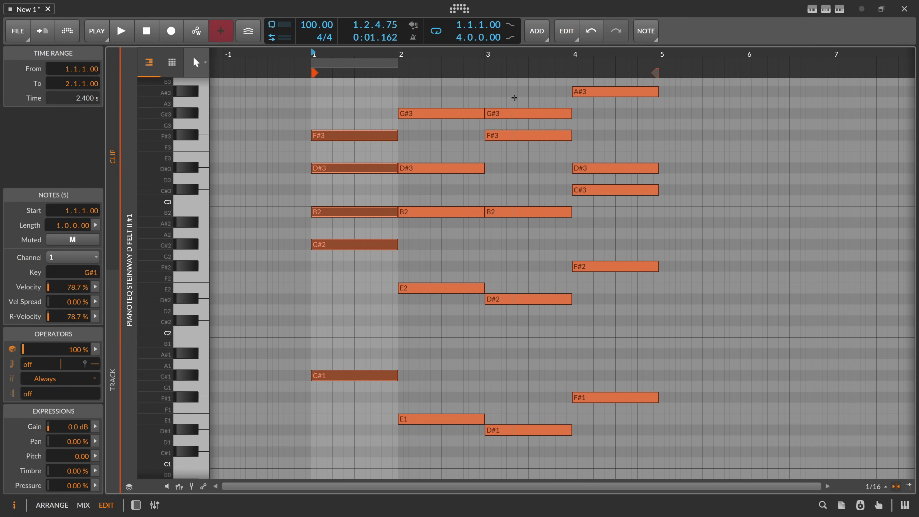
pyautogui.moveTo(515, 98); pyautogui.dragTo(495, 468)
pyautogui.moveTo(571, 431); pyautogui.dragTo(544, 439)
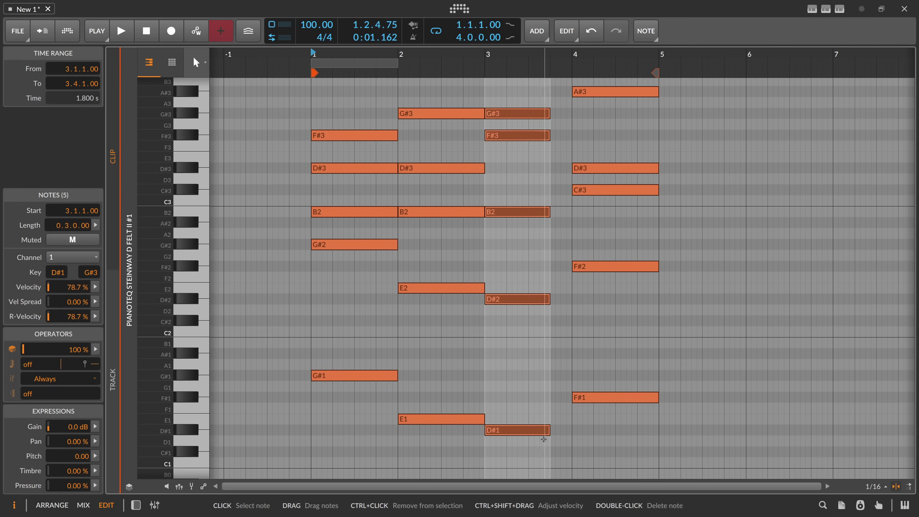
pyautogui.moveTo(535, 94); pyautogui.dragTo(512, 454)
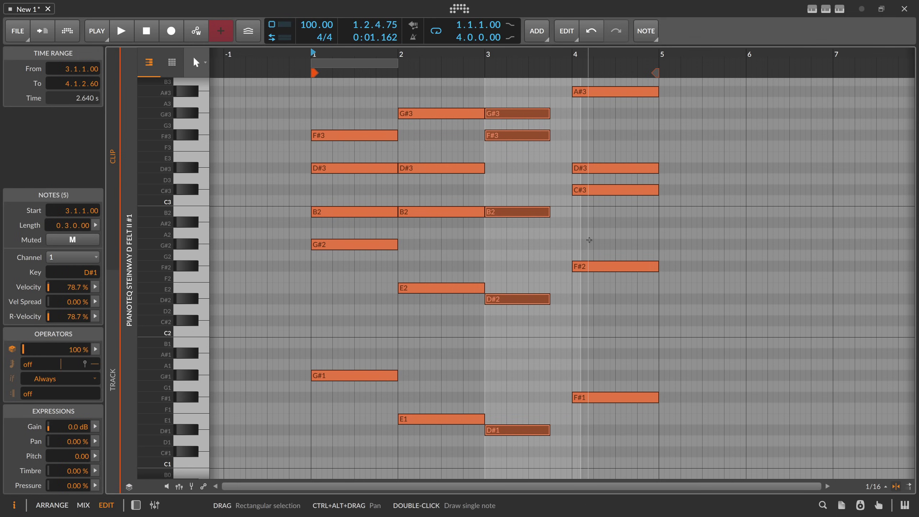
# Add one-beat notes A#3, D#3, C#3, F#2 and F#1 at 3.4.1.00, filling the gap before the fourth chord.
pyautogui.doubleClick(531, 82)
pyautogui.moveTo(591, 82); pyautogui.dragTo(565, 92)
pyautogui.scroll(2, 568, 94)
pyautogui.scroll(-2, 573, 108)
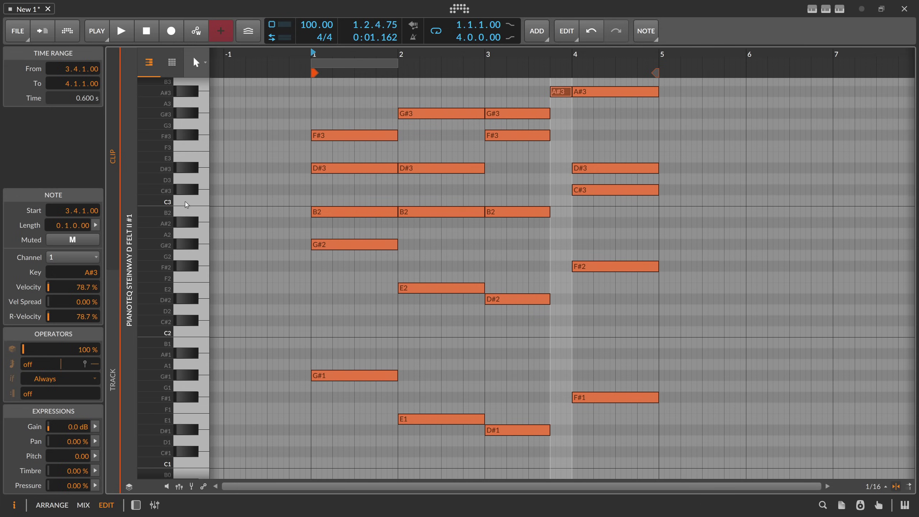
pyautogui.moveTo(159, 203)
pyautogui.mouseDown()
pyautogui.moveTo(172, 203)
pyautogui.moveTo(145, 203)
pyautogui.mouseUp()
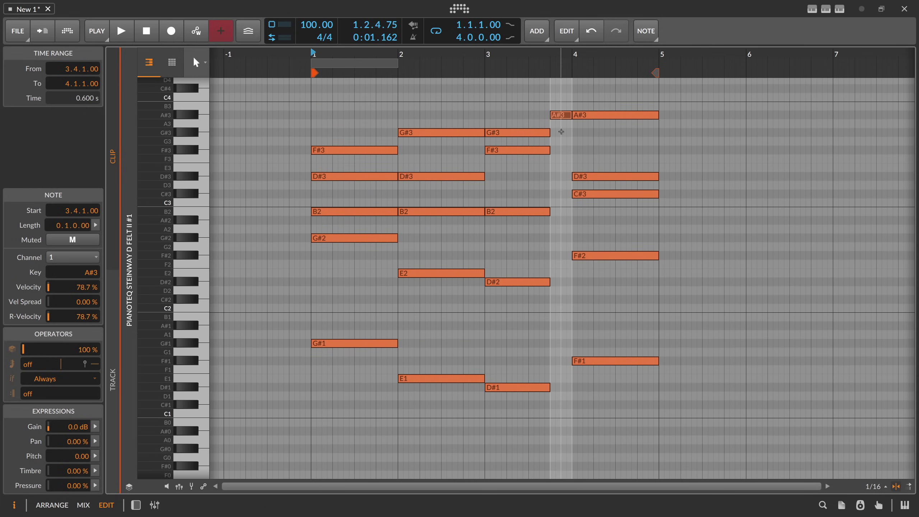
pyautogui.moveTo(560, 176); pyautogui.dragTo(561, 213)
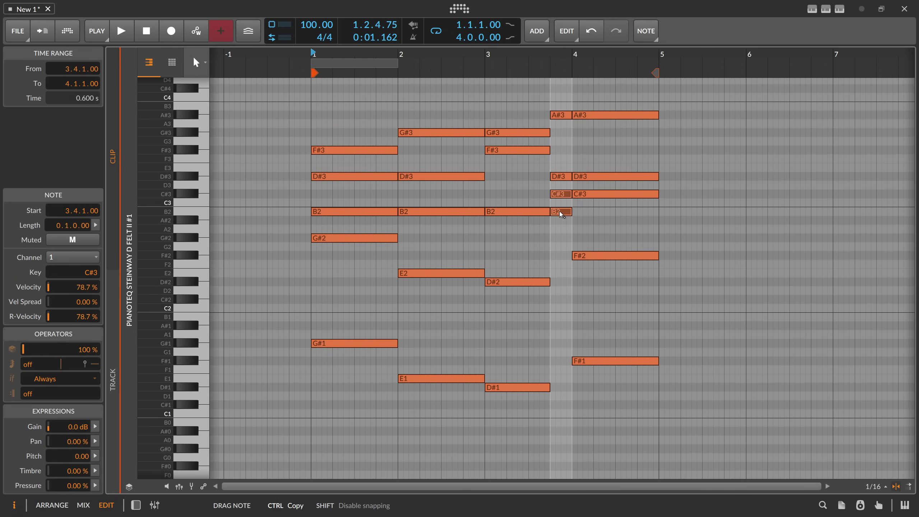
pyautogui.moveTo(562, 257); pyautogui.dragTo(562, 312)
pyautogui.moveTo(557, 372); pyautogui.dragTo(603, 422)
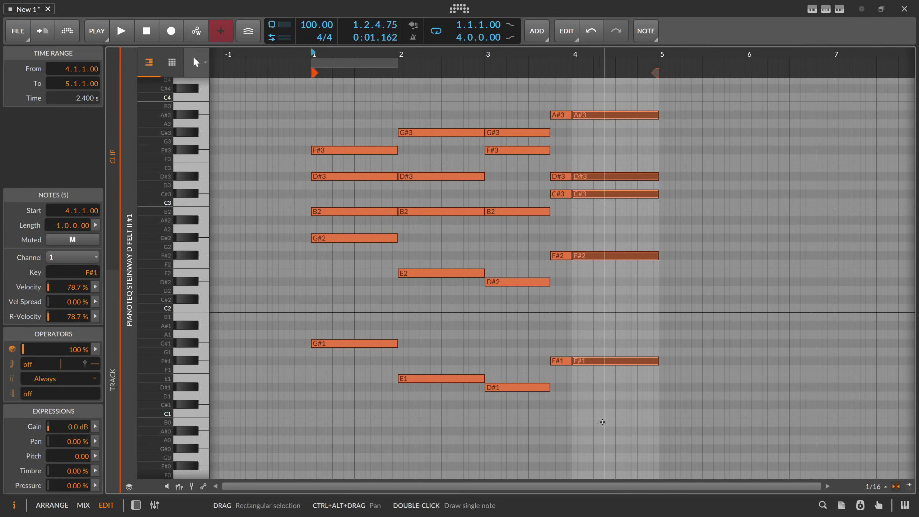
# Transpose the one-beat chord before bar 4 up seven semitones to C#2, C#3, G#3, A#3 and F4.
pyautogui.moveTo(561, 381); pyautogui.dragTo(560, 105)
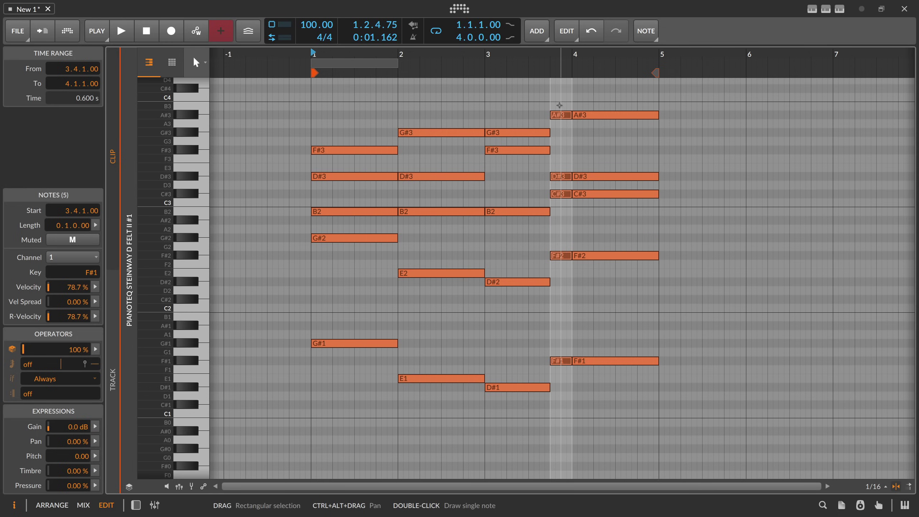
pyautogui.press('Up')
pyautogui.press('Up')
pyautogui.press('Up')
pyautogui.press('Up')
pyautogui.press('Up')
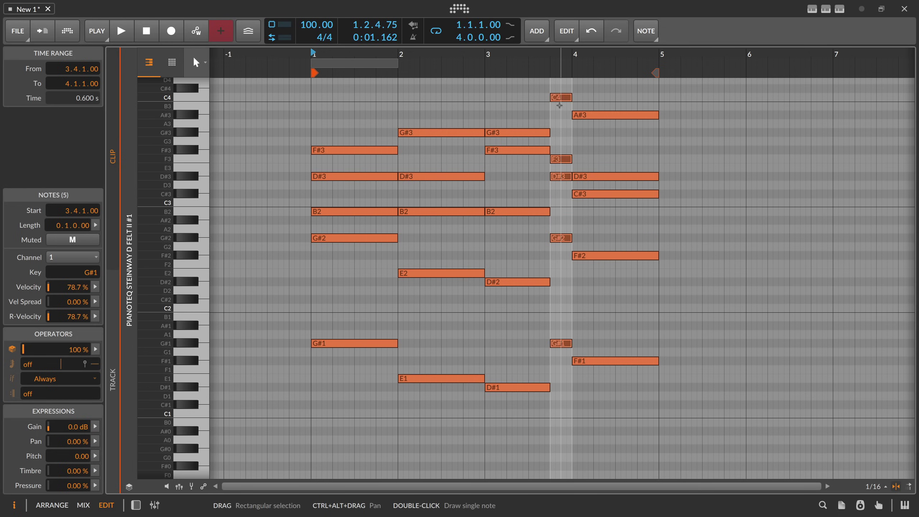
pyautogui.press('Up')
pyautogui.press('Up')
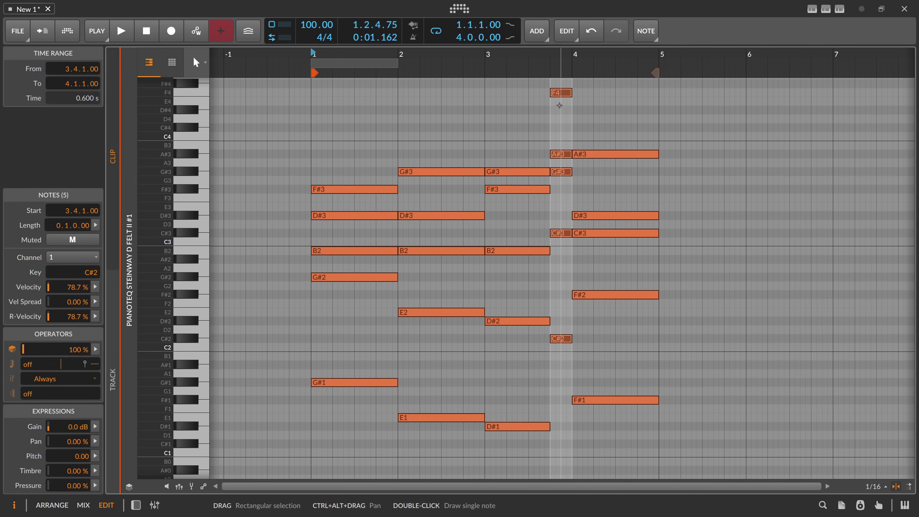
# Lower the one-beat chord's top note from F4 to F3 and play the progression.
pyautogui.click(565, 129)
pyautogui.scroll(3, 564, 133)
pyautogui.click(562, 138)
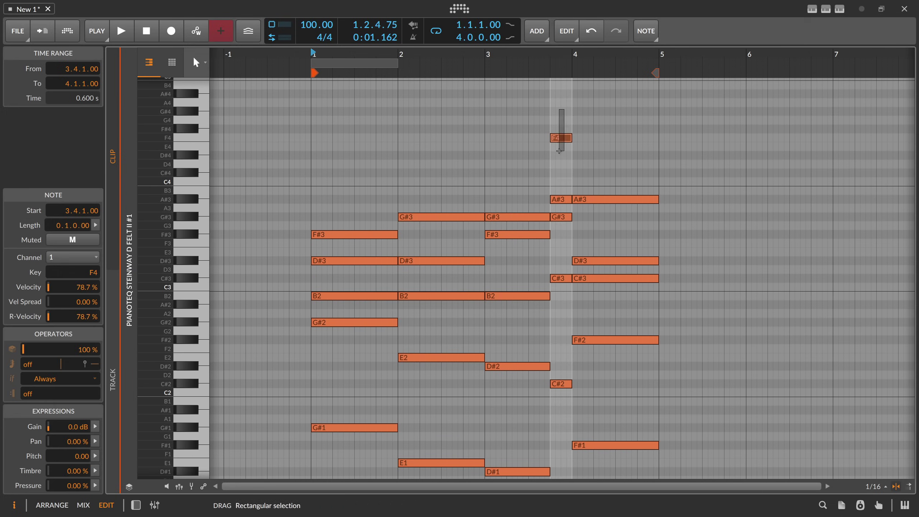
pyautogui.hotkey('shift', 'Down')
pyautogui.scroll(-3, 560, 185)
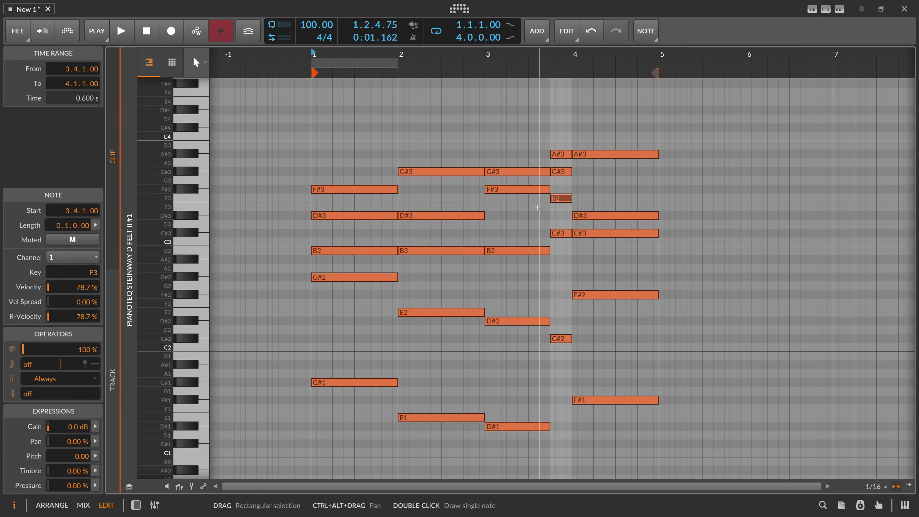
pyautogui.moveTo(512, 153); pyautogui.dragTo(557, 235)
pyautogui.moveTo(559, 371); pyautogui.dragTo(559, 373)
pyautogui.moveTo(601, 123); pyautogui.dragTo(588, 413)
pyautogui.press('space')
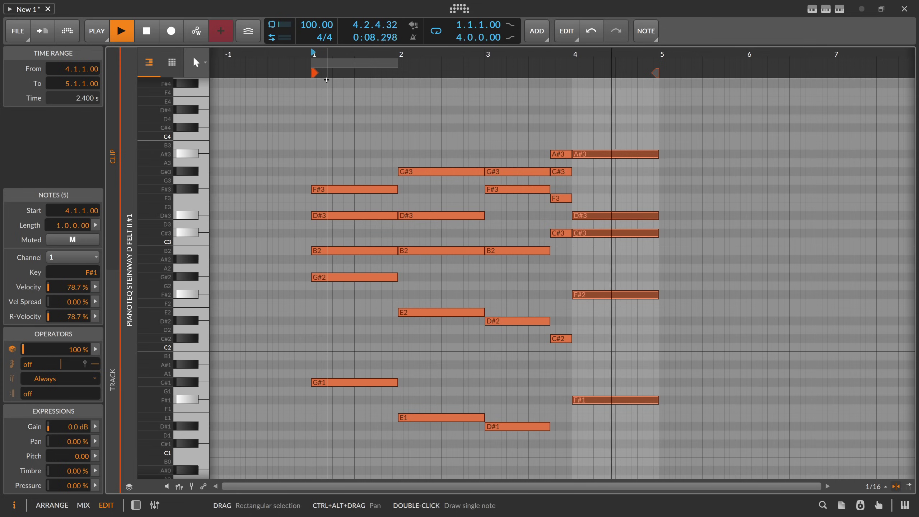
# Shorten the first chord to three beats and add one-beat notes G#3, D#3, B2, E2 and E1 at 1.4.1.00.
pyautogui.press('space')
pyautogui.moveTo(372, 155); pyautogui.dragTo(378, 374)
pyautogui.doubleClick(382, 164)
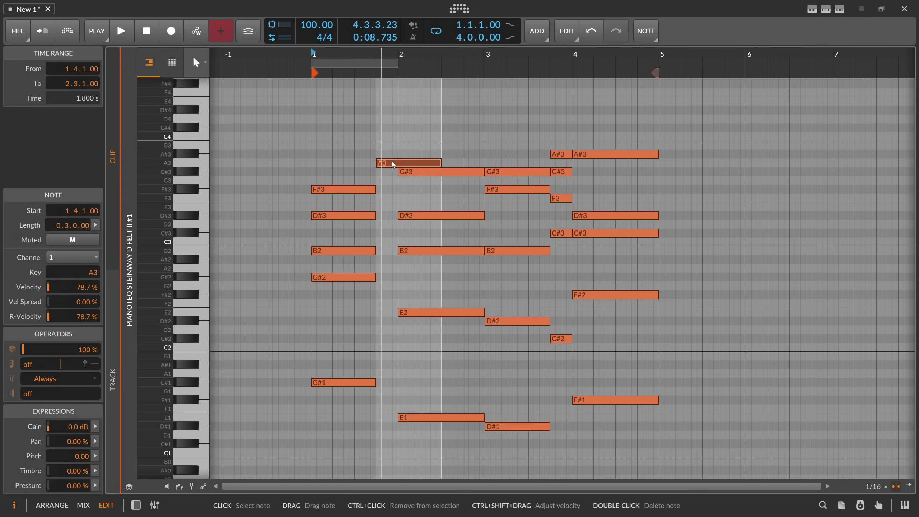
pyautogui.moveTo(438, 166); pyautogui.dragTo(390, 174)
pyautogui.moveTo(391, 174); pyautogui.dragTo(390, 252)
pyautogui.moveTo(390, 252); pyautogui.dragTo(390, 328)
pyautogui.moveTo(389, 420); pyautogui.dragTo(388, 420)
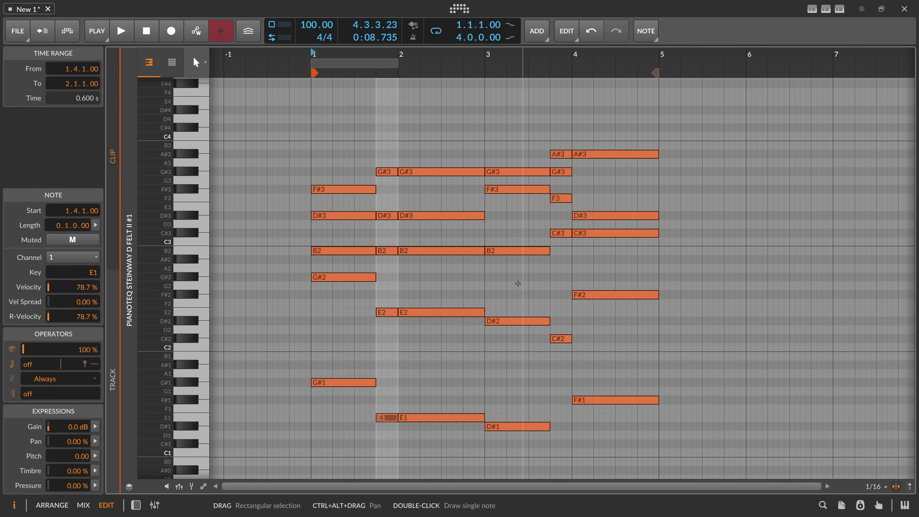
# Transpose the one-beat chord before bar 2 up seven semitones to B1, B2, F#3, A#3 and D#4.
pyautogui.press('space')
pyautogui.press('space')
pyautogui.click(383, 431)
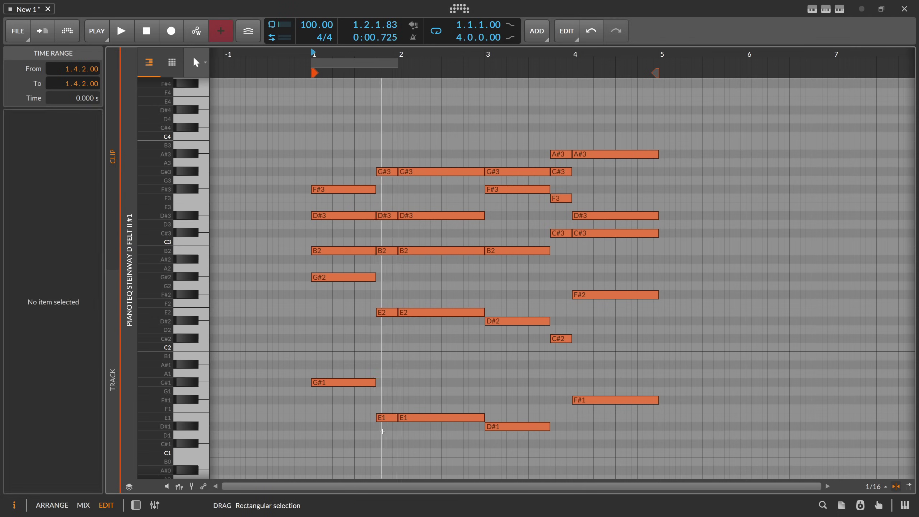
pyautogui.moveTo(382, 431); pyautogui.dragTo(394, 163)
pyautogui.press('Up')
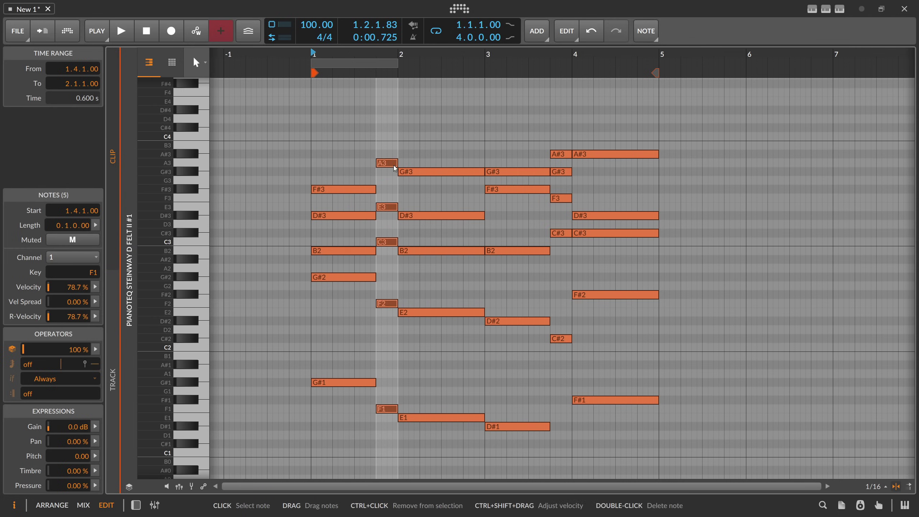
pyautogui.press('Up')
pyautogui.press('Up')
pyautogui.press('Up')
pyautogui.press('Up')
pyautogui.press('Up')
pyautogui.press('Up')
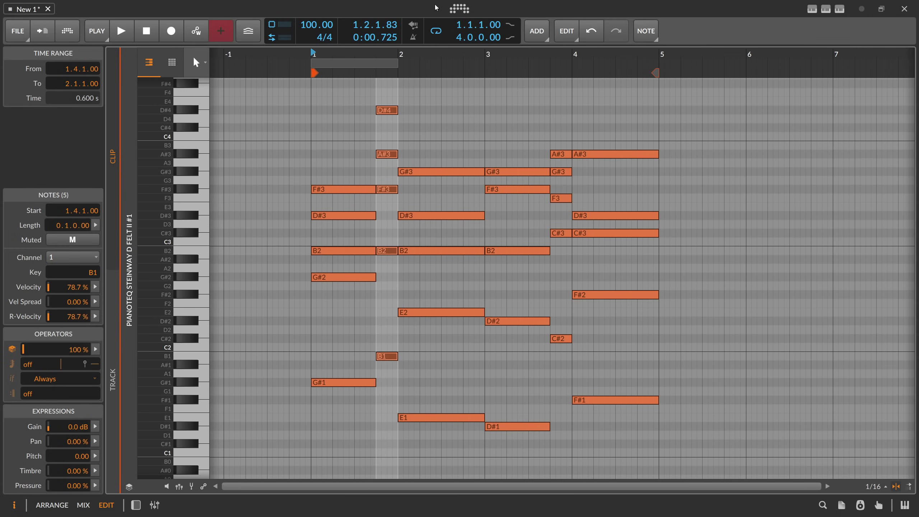
# Lower the D#4 and A#3 of the chord at 1.4.1.00 by an octave to D#3 and A#2, and play the progression.
pyautogui.click(394, 111)
pyautogui.click(386, 154)
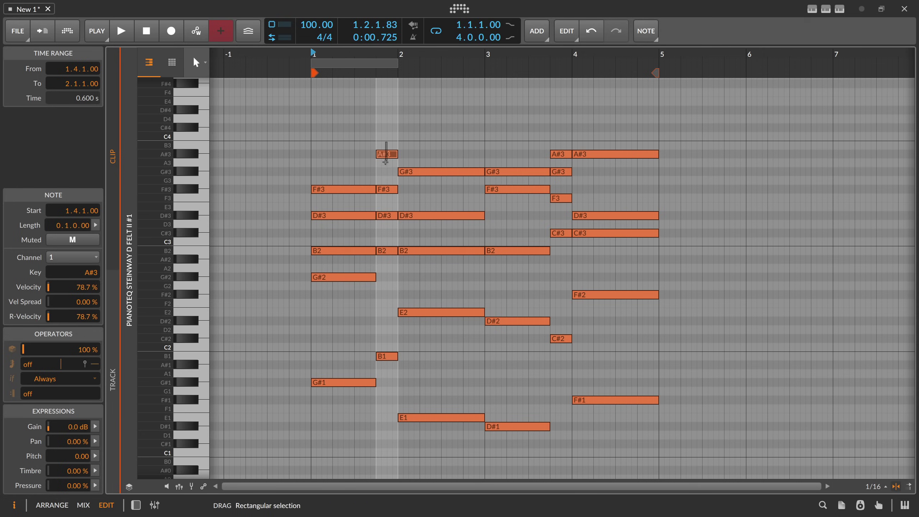
pyautogui.hotkey('shift', 'Down')
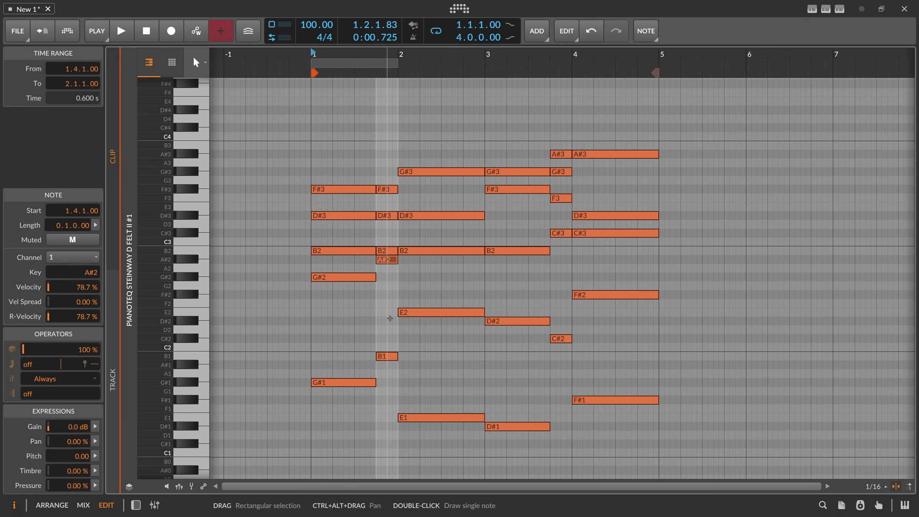
pyautogui.moveTo(382, 270); pyautogui.dragTo(388, 252)
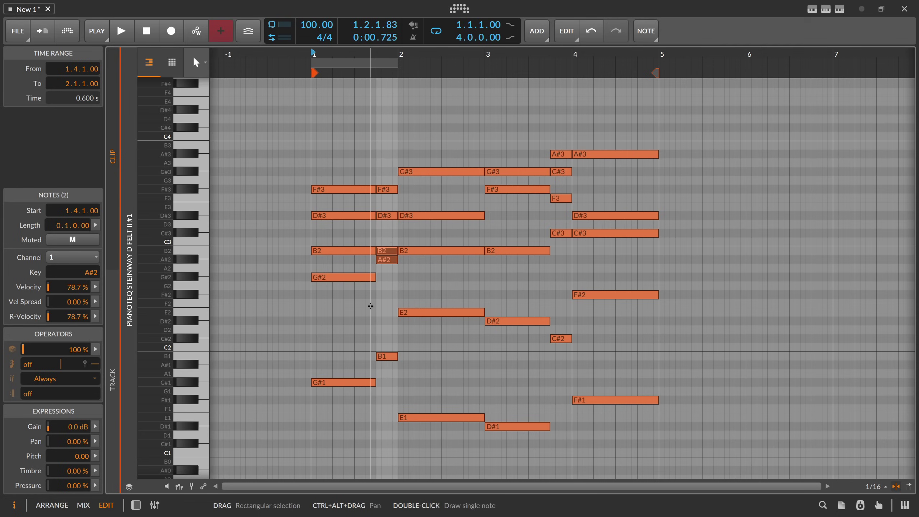
pyautogui.press('space')
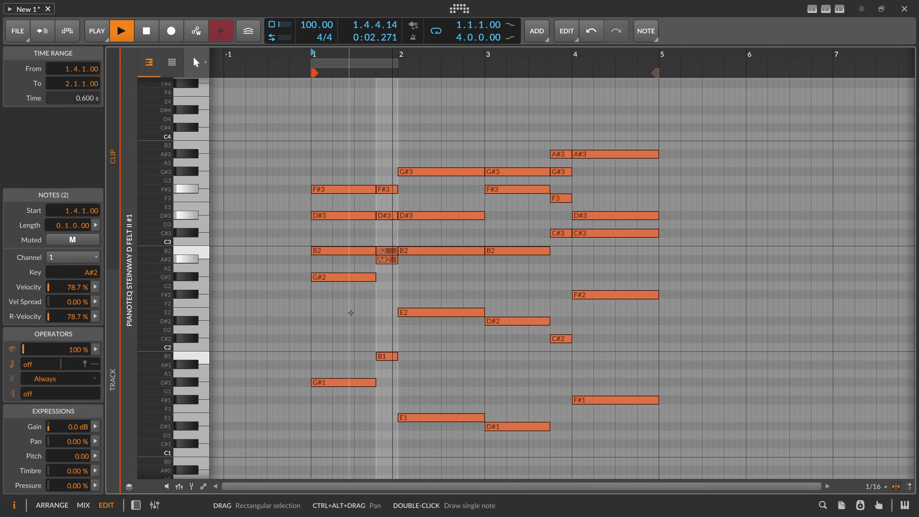
# Shorten the first chord to two beats and place a copy of the following one-beat chord at 1.3.1.00, transposed up seven semitones.
pyautogui.press('space')
pyautogui.moveTo(362, 174); pyautogui.dragTo(364, 192)
pyautogui.press('Up')
pyautogui.press('Up')
pyautogui.press('Up')
pyautogui.press('Up')
pyautogui.press('Up')
pyautogui.press('Up')
pyautogui.press('Up')
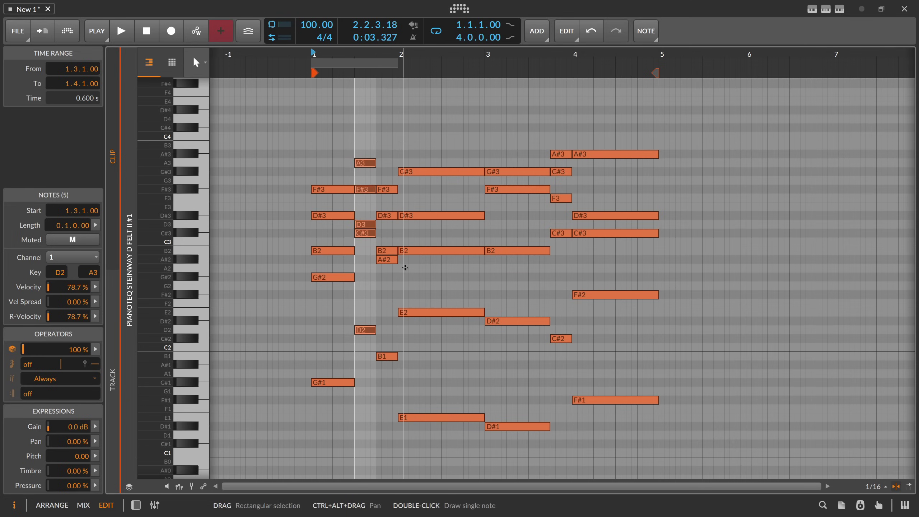
# Lower the top two notes of the chord at 1.3.1.00 by an octave to C#3 and A#2, and play the progression.
pyautogui.moveTo(367, 175); pyautogui.dragTo(369, 189)
pyautogui.moveTo(369, 117); pyautogui.dragTo(365, 164)
pyautogui.hotkey('shift', 'Down')
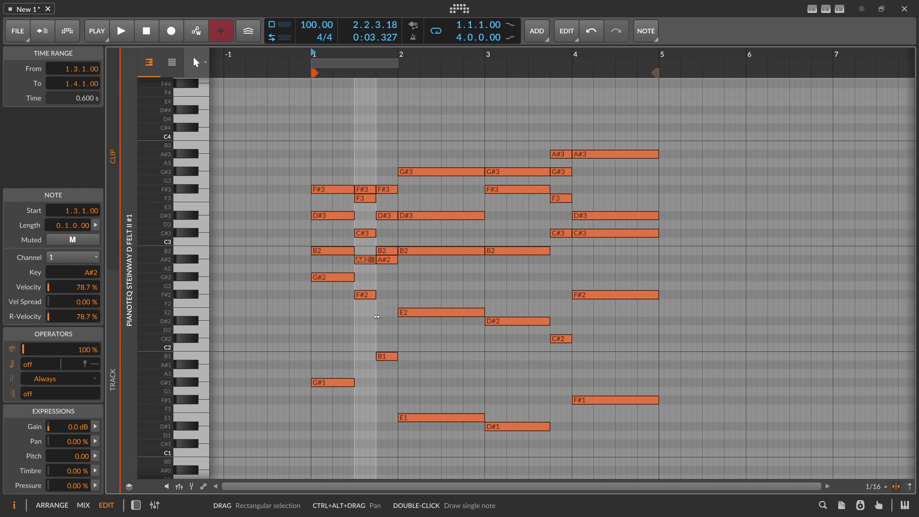
pyautogui.press('space')
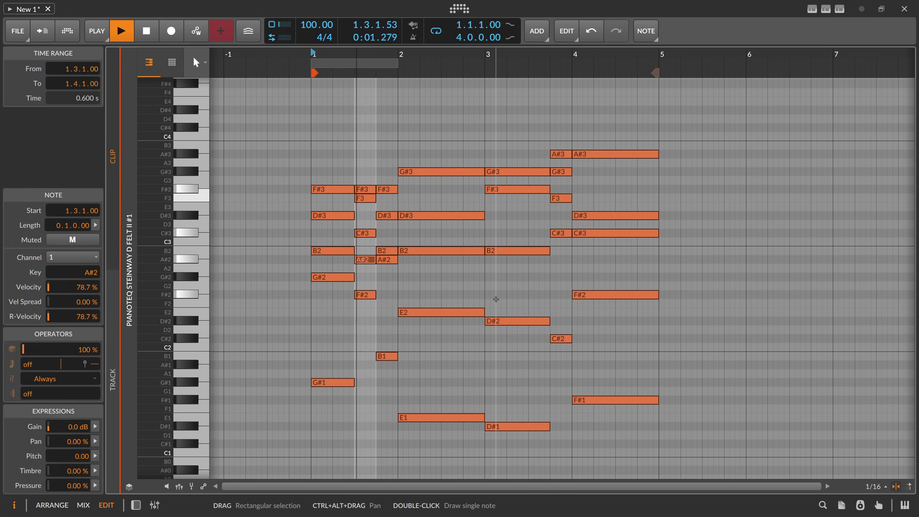
pyautogui.press('space')
pyautogui.click(443, 292)
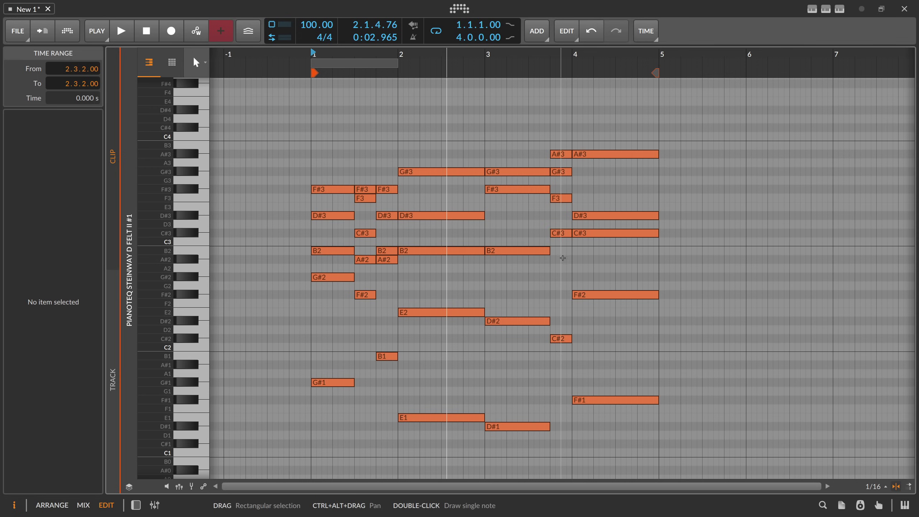
# Duplicate the entire four-bar progression into bars 5 to 8 and extend the clip to a length of 8.0.0.00.
pyautogui.scroll(-2, 399, 58)
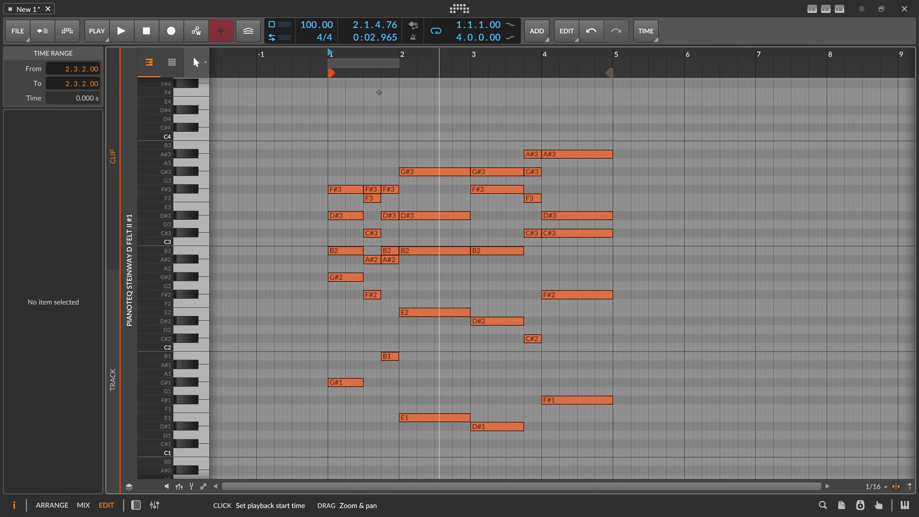
pyautogui.moveTo(346, 128); pyautogui.dragTo(610, 453)
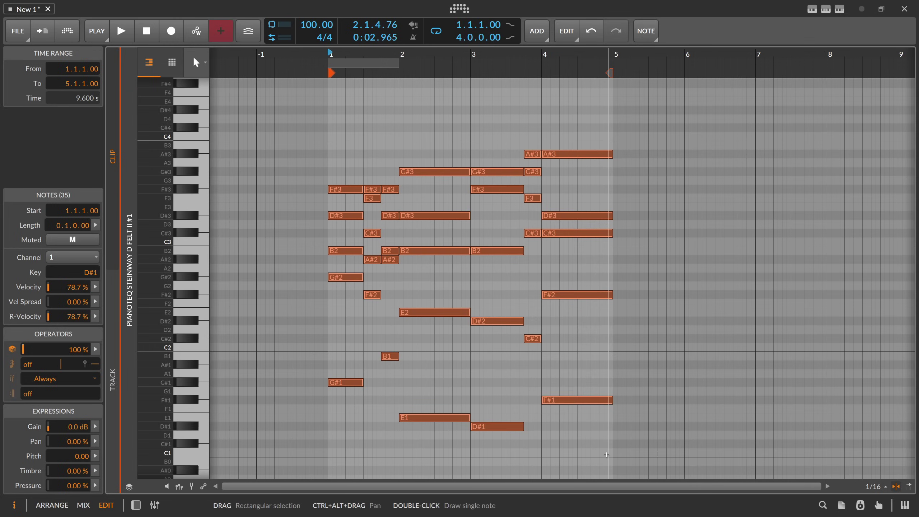
pyautogui.hotkey('ctrl', 'd')
pyautogui.moveTo(624, 67)
pyautogui.mouseDown()
pyautogui.moveTo(562, 55)
pyautogui.moveTo(503, 62)
pyautogui.moveTo(722, 89)
pyautogui.mouseUp()
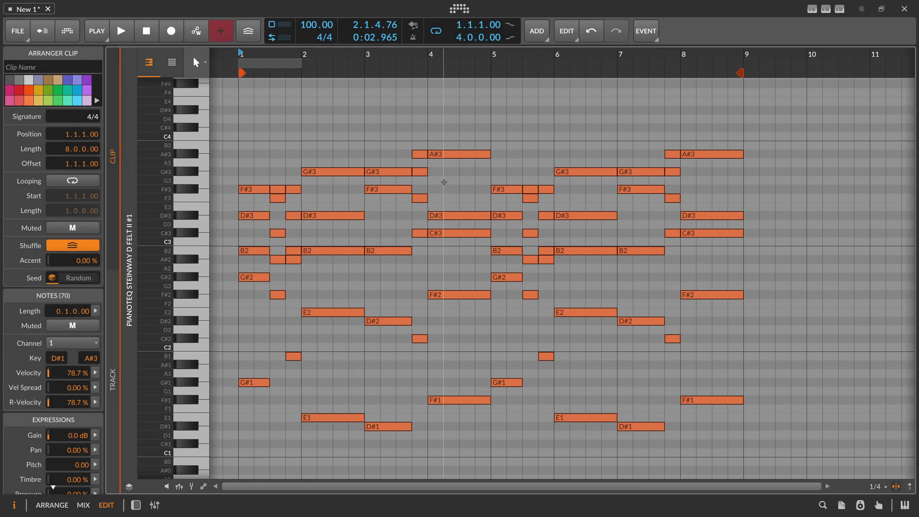
# Lower the top note of the bar 4 chord by an octave to A#2.
pyautogui.click(444, 154)
pyautogui.hotkey('shift', 'Down')
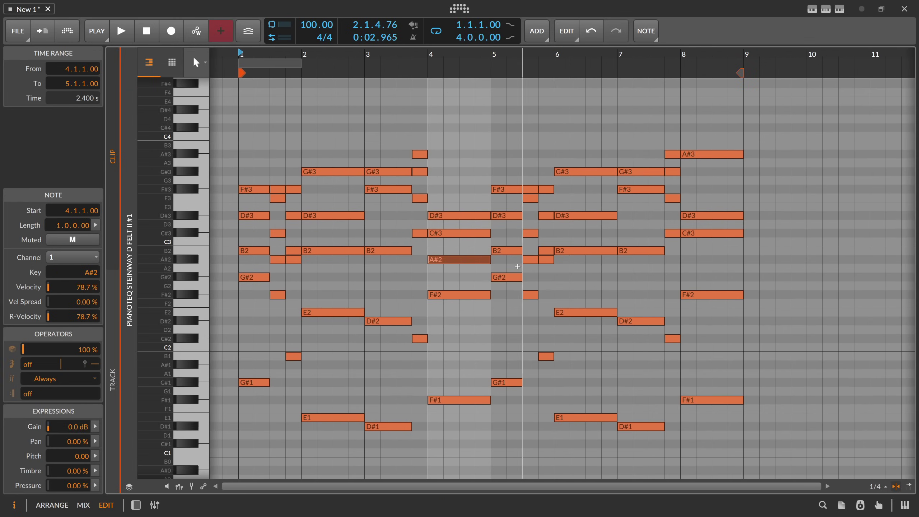
pyautogui.click(512, 251)
pyautogui.hotkey('shift', 'Up')
pyautogui.hotkey('shift', 'Down')
pyautogui.hotkey('shift', 'Down')
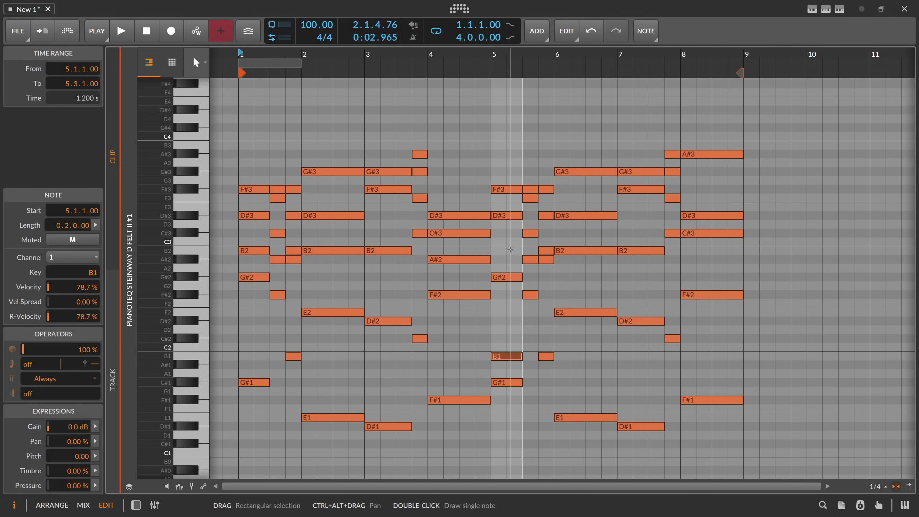
pyautogui.hotkey('shift', 'Up')
# Lower the D#3 in the bar 5 chord to D#2 and the A#3 in the bar 8 chord to A#2.
pyautogui.click(510, 215)
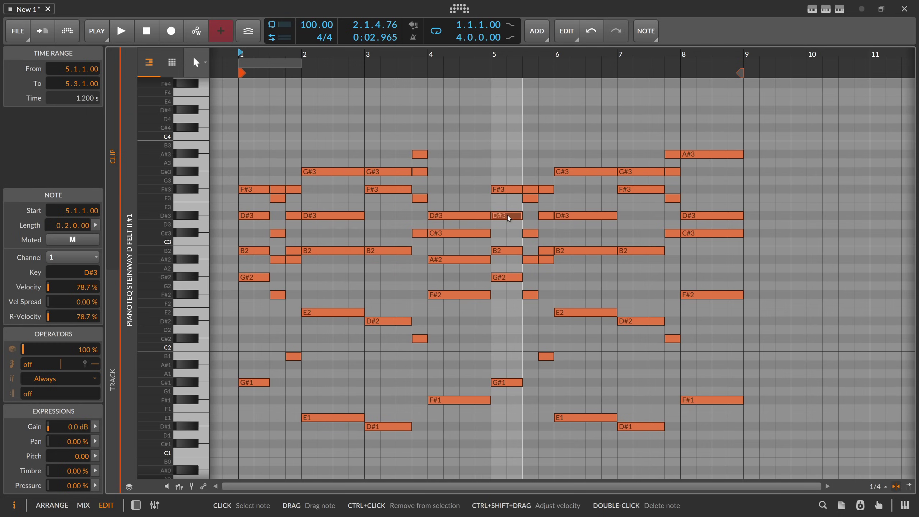
pyautogui.hotkey('shift', 'Down')
pyautogui.click(600, 155)
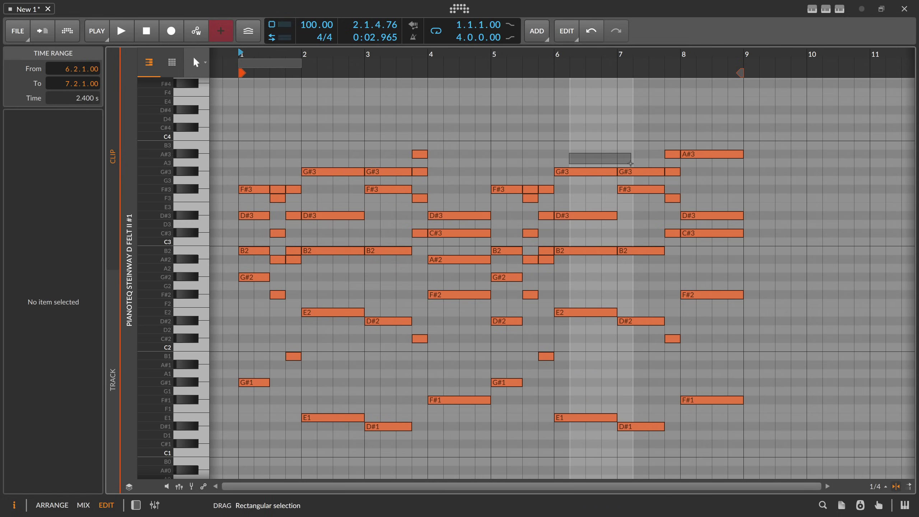
pyautogui.click(700, 155)
pyautogui.hotkey('shift', 'Down')
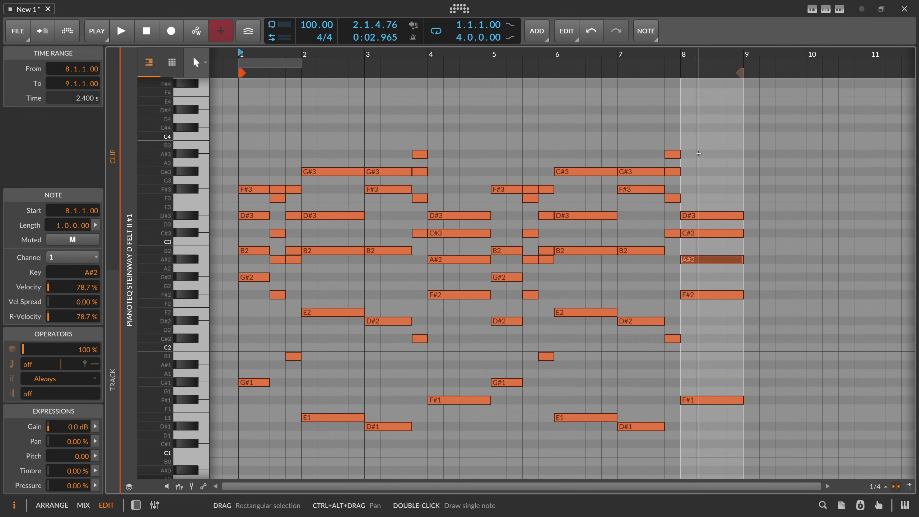
# Raise the F#2 in the bar 8 chord by an octave to F#3 and play the progression.
pyautogui.click(701, 245)
pyautogui.click(706, 235)
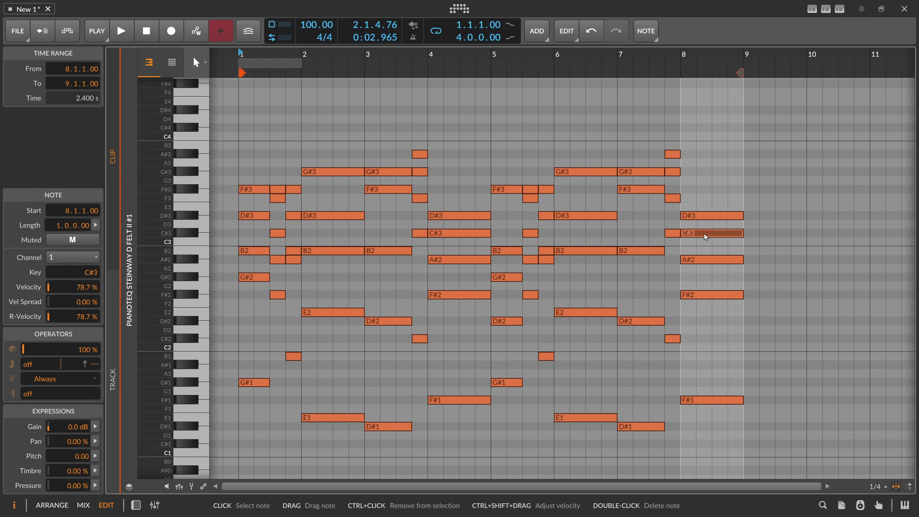
pyautogui.click(702, 294)
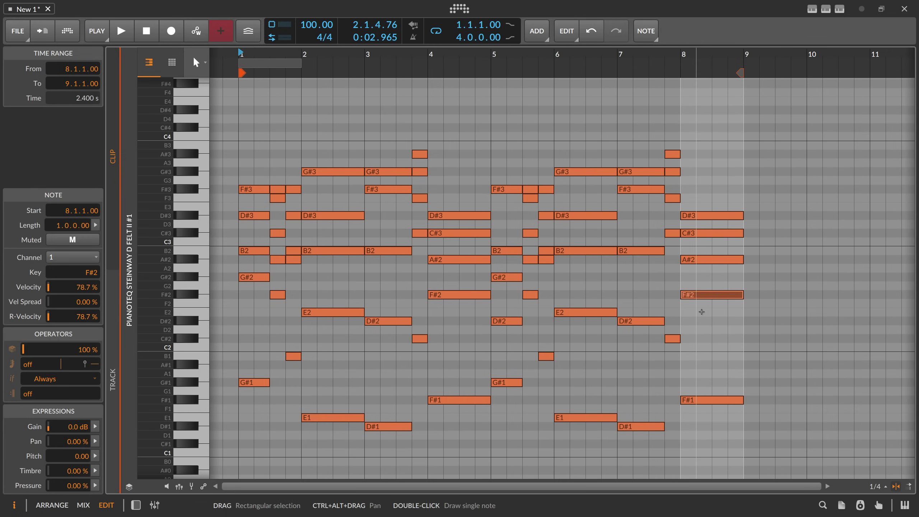
pyautogui.hotkey('shift', 'Up')
pyautogui.moveTo(487, 55); pyautogui.dragTo(506, 45)
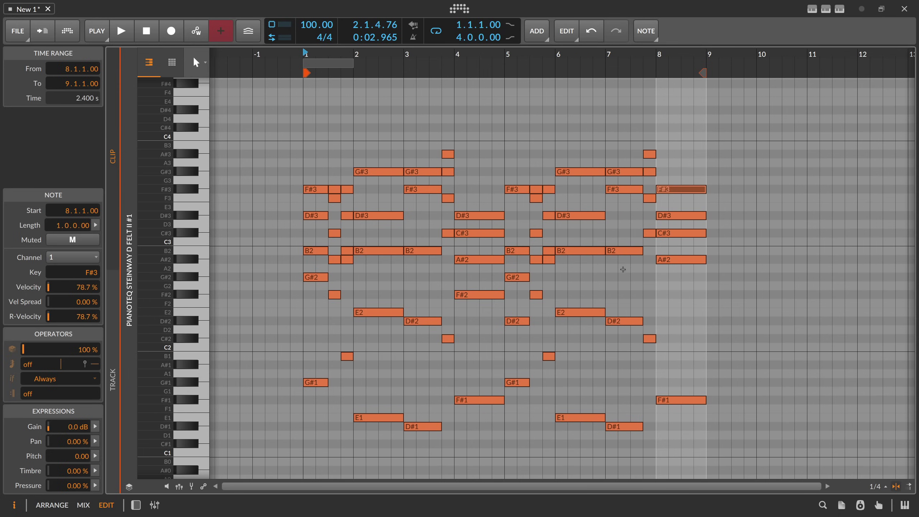
pyautogui.press('space')
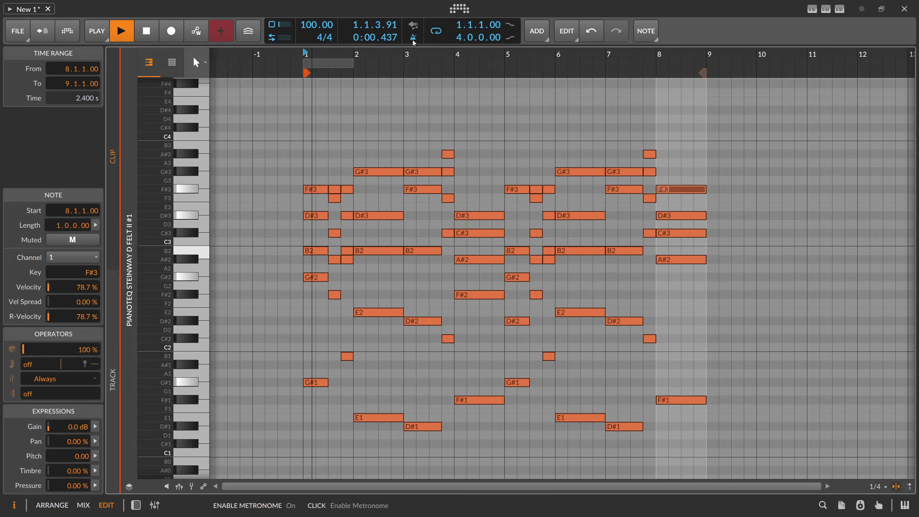
pyautogui.press('space')
# Set the arranger loop region to a length of 8.0.0.00 from bar 1 and play the clip while viewing its notes.
pyautogui.press('Tab')
pyautogui.moveTo(576, 61); pyautogui.dragTo(731, 72)
pyautogui.press('space')
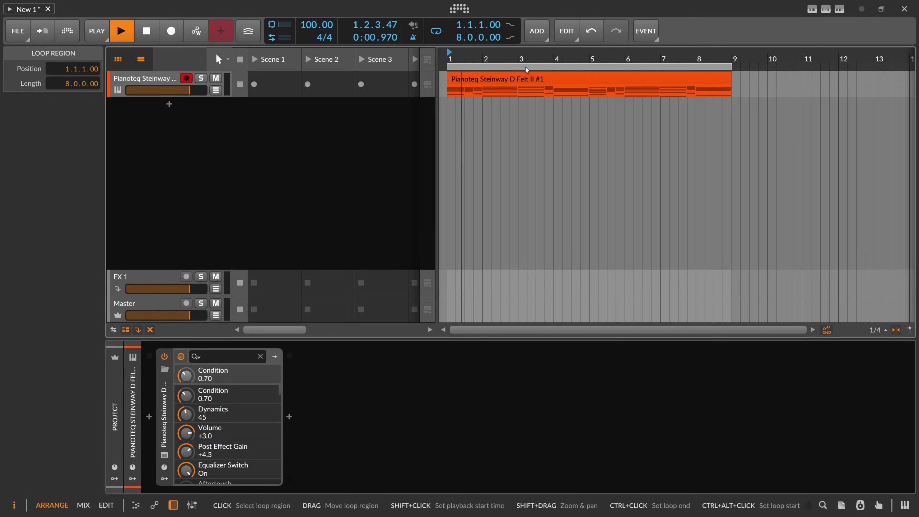
pyautogui.doubleClick(516, 78)
pyautogui.moveTo(442, 57)
pyautogui.mouseDown()
pyautogui.moveTo(435, 47)
pyautogui.moveTo(435, 64)
pyautogui.mouseUp()
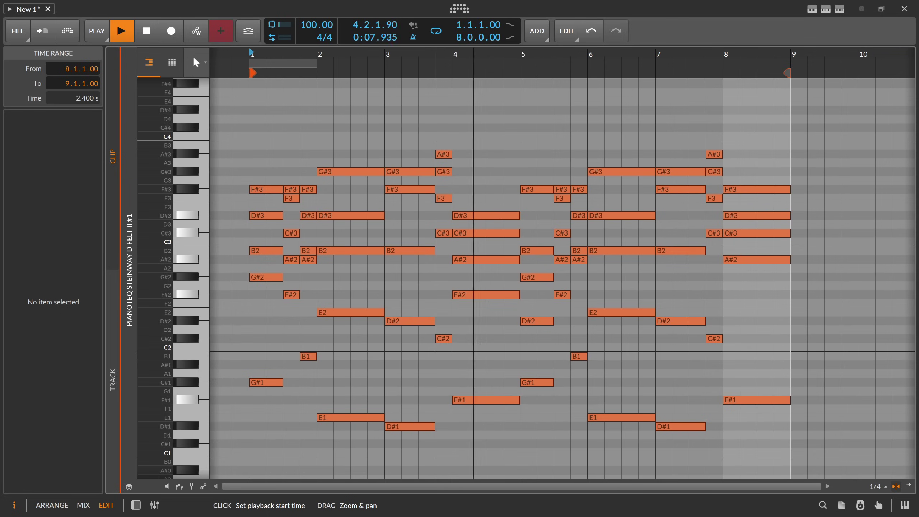
pyautogui.moveTo(435, 63); pyautogui.dragTo(432, 55)
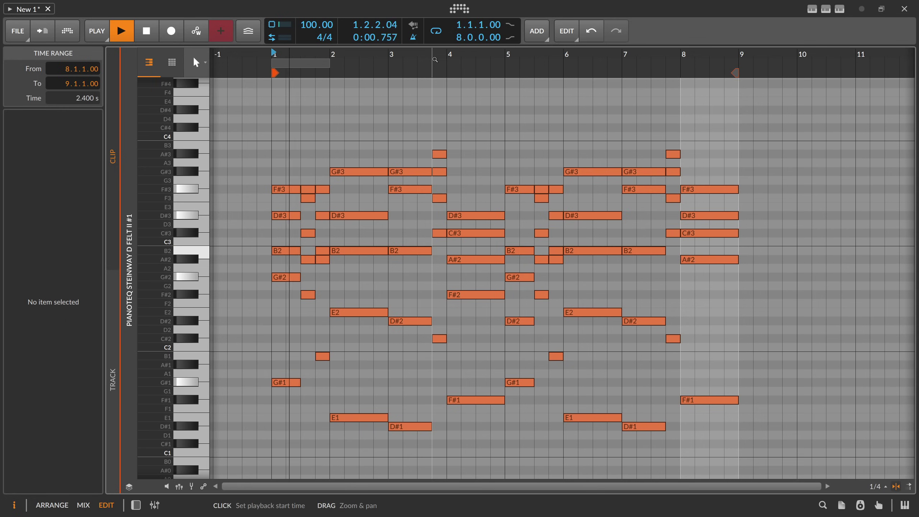
pyautogui.press('space')
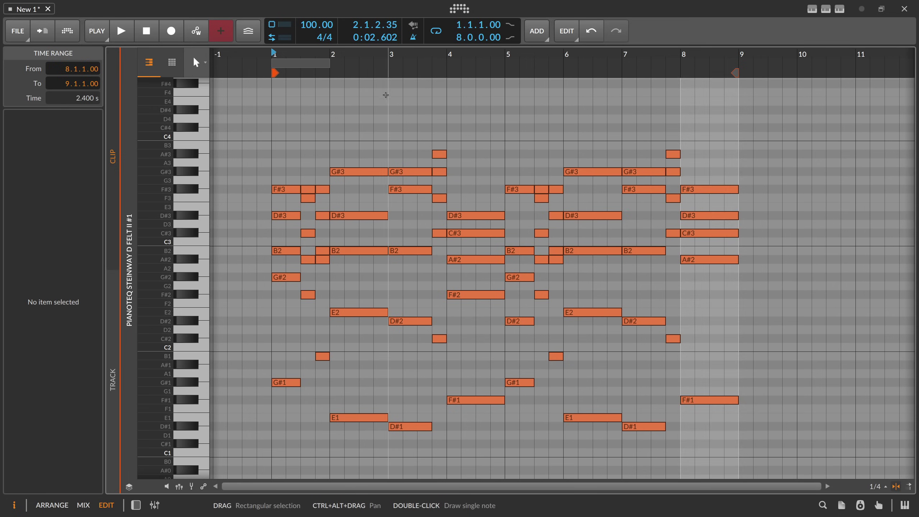
# Return to the arrangement and delete the eight-bar piano clip from the track.
pyautogui.moveTo(279, 122); pyautogui.dragTo(710, 456)
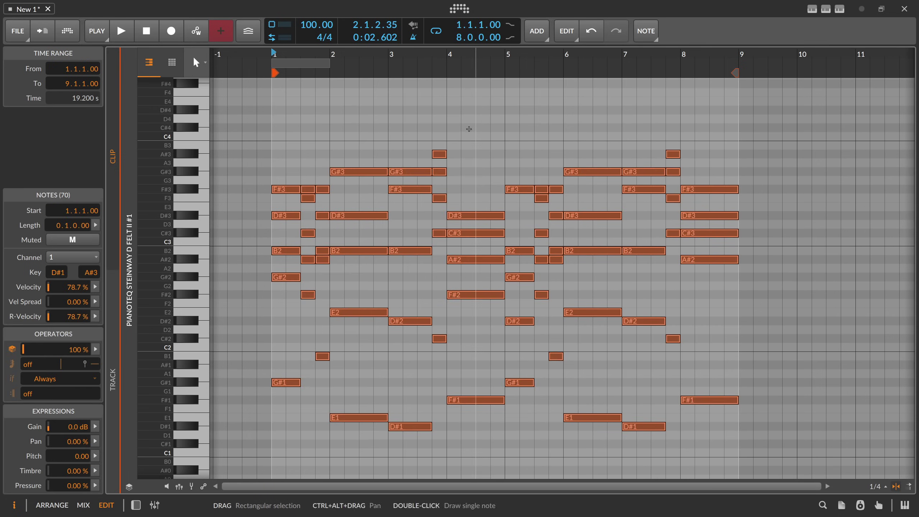
pyautogui.click(474, 145)
pyautogui.press('Tab')
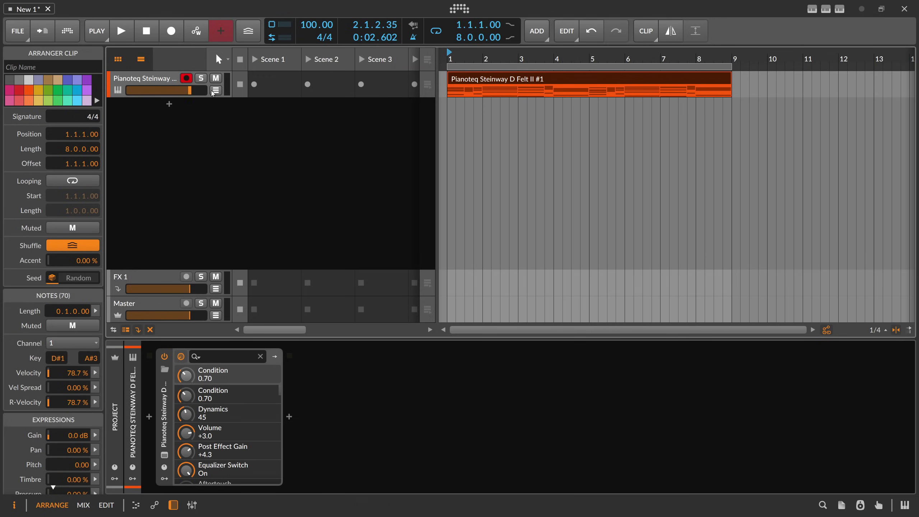
pyautogui.click(496, 83)
pyautogui.press('Delete')
# Insert a Note Grid device before Pianoteq on the piano track and open its grid editor.
pyautogui.click(168, 83)
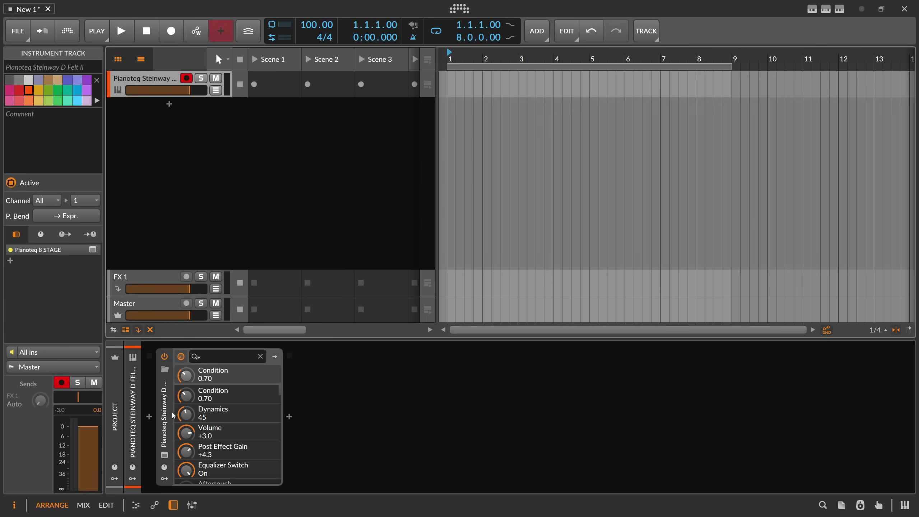
pyautogui.click(149, 417)
pyautogui.write('note grid')
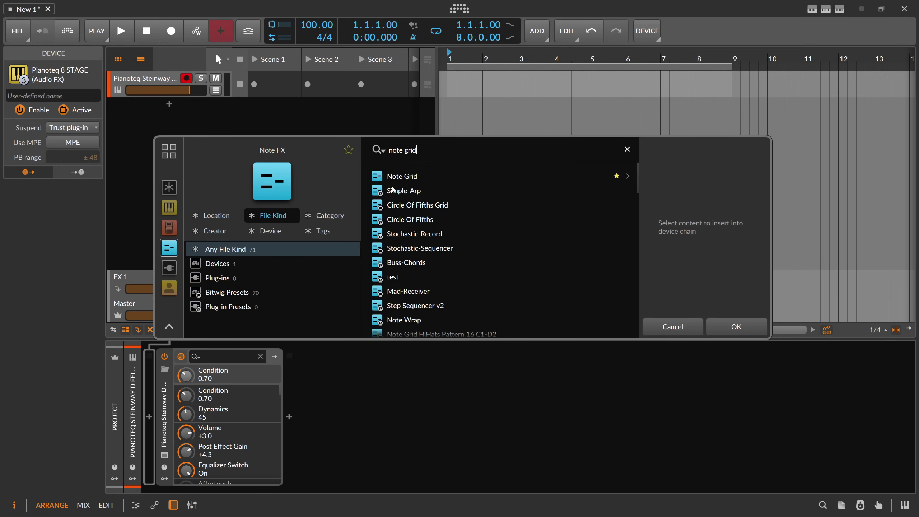
pyautogui.doubleClick(394, 177)
pyautogui.doubleClick(232, 374)
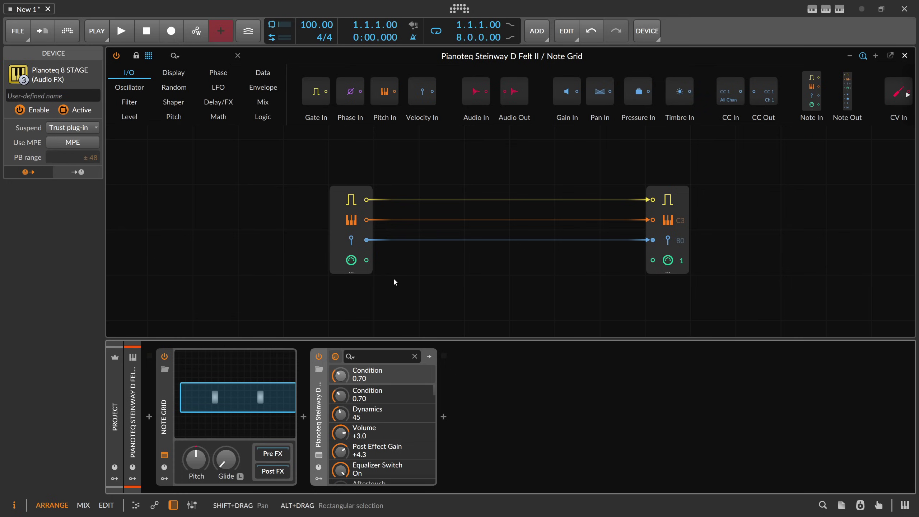
# Add a Transpose module to the grid, wired into the pitch connection between the note input and output.
pyautogui.click(167, 386)
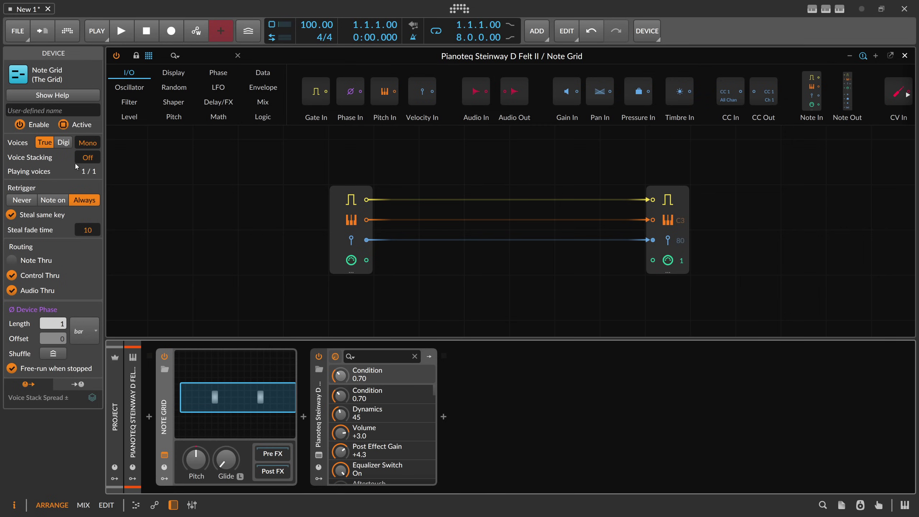
pyautogui.click(194, 51)
pyautogui.write('tran')
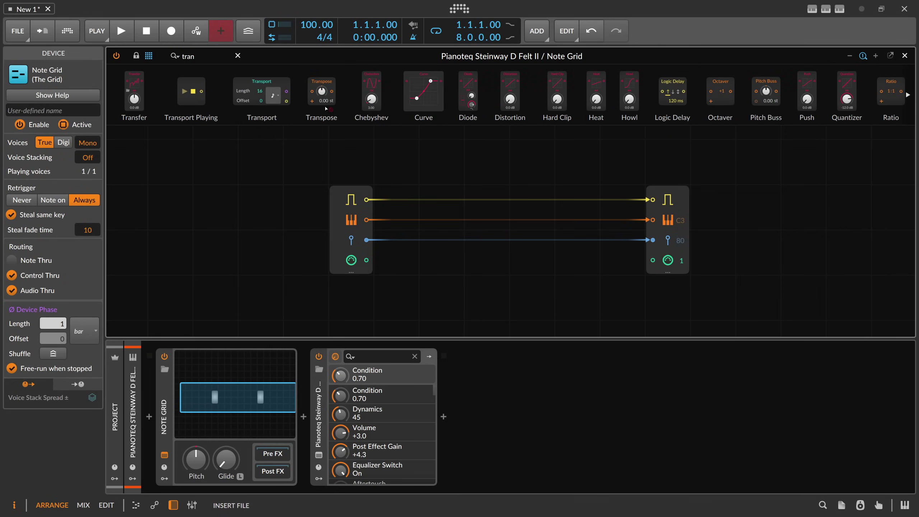
pyautogui.moveTo(325, 108); pyautogui.dragTo(480, 295)
# Set the Note Grid's Voice Stacking to 3 and show its modulators.
pyautogui.click(176, 367)
pyautogui.doubleClick(94, 160)
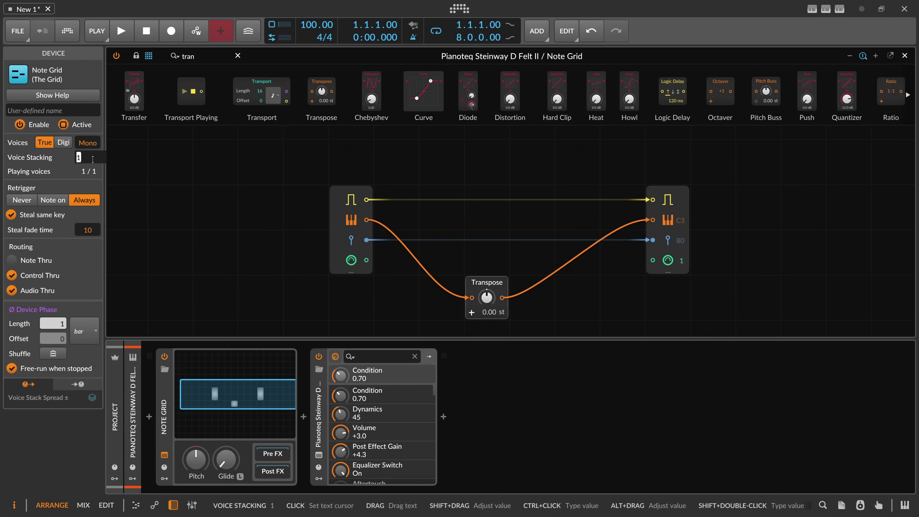
pyautogui.write('3')
pyautogui.press('Return')
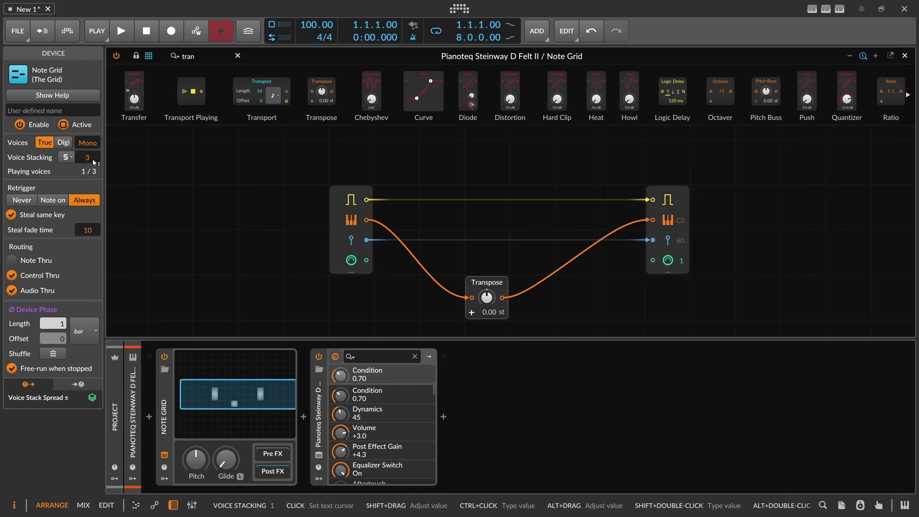
pyautogui.click(164, 478)
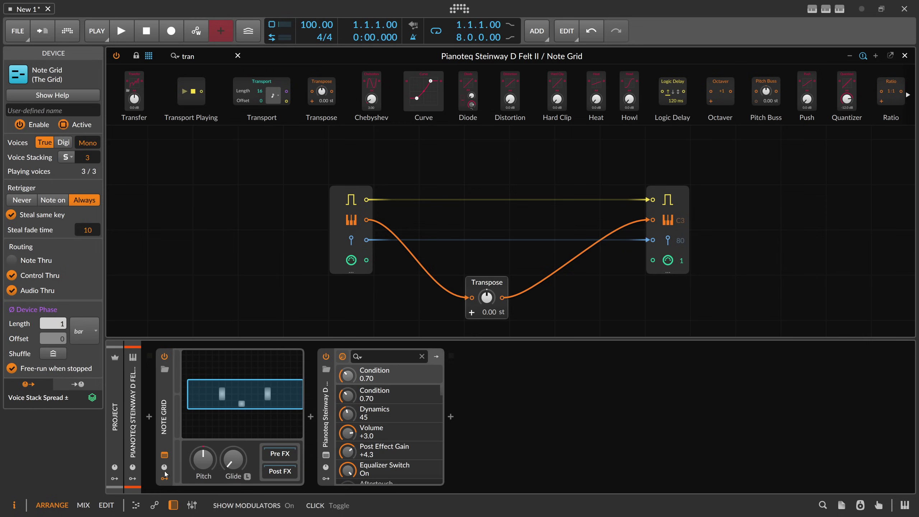
# Add a Stack Spread modulator to the Note Grid device and set its spread mode to Value.
pyautogui.click(185, 373)
pyautogui.write('voice')
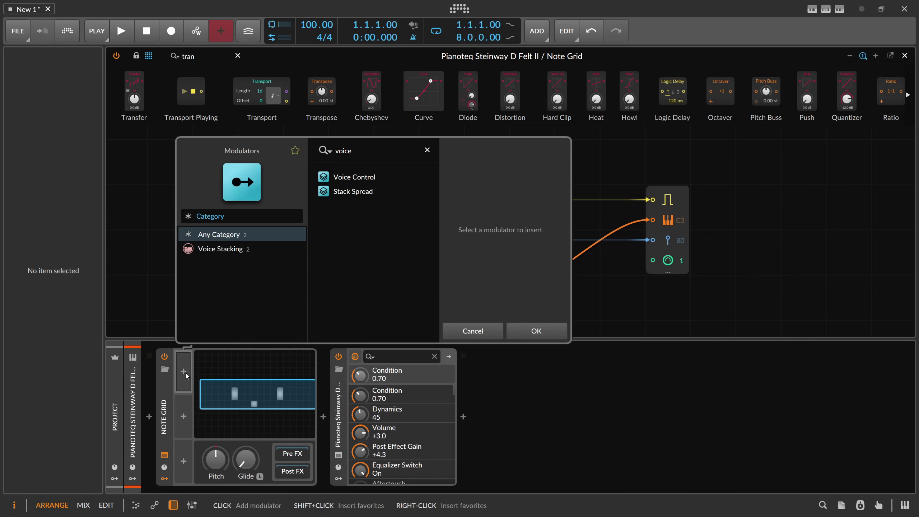
pyautogui.doubleClick(351, 193)
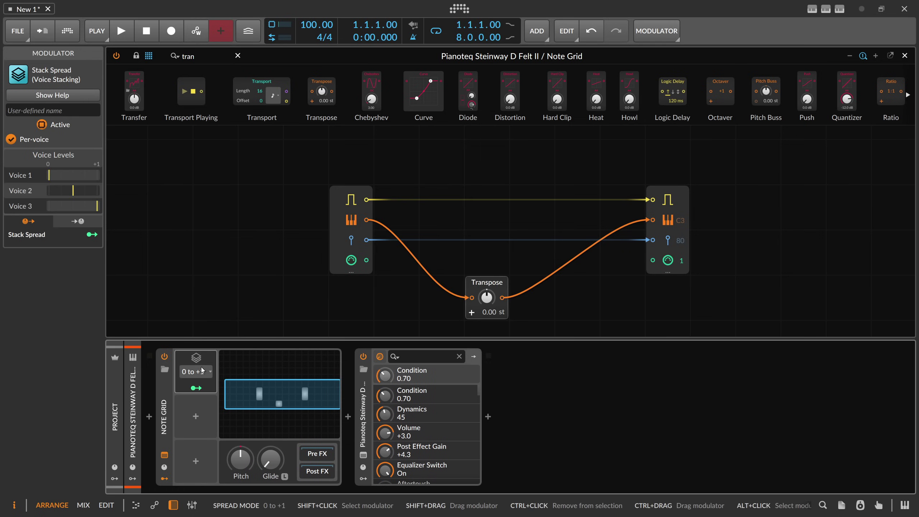
pyautogui.click(202, 371)
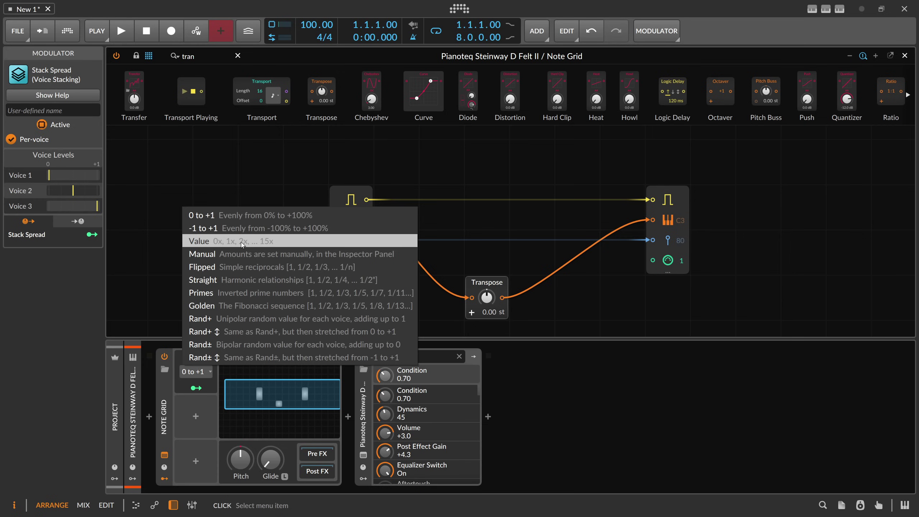
pyautogui.click(266, 241)
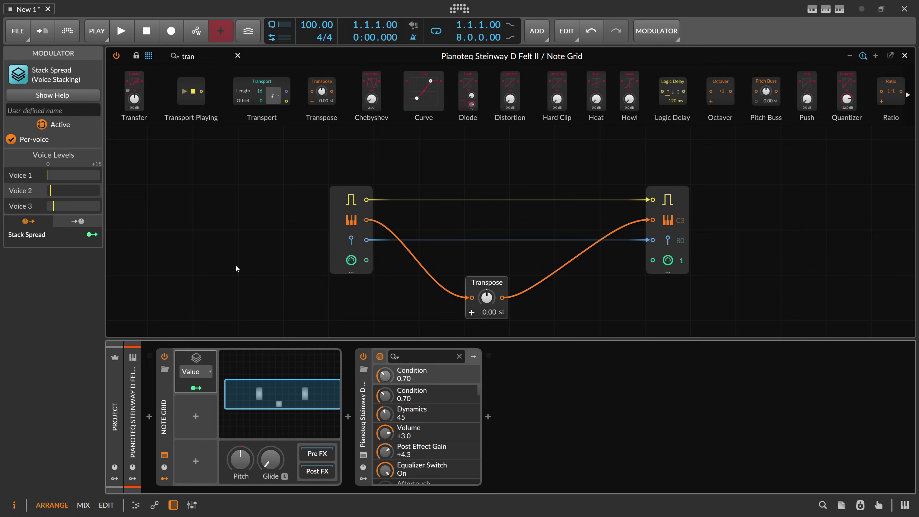
# Map Stack Spread to the Transpose module's amount with a modulation depth of 7.
pyautogui.click(212, 390)
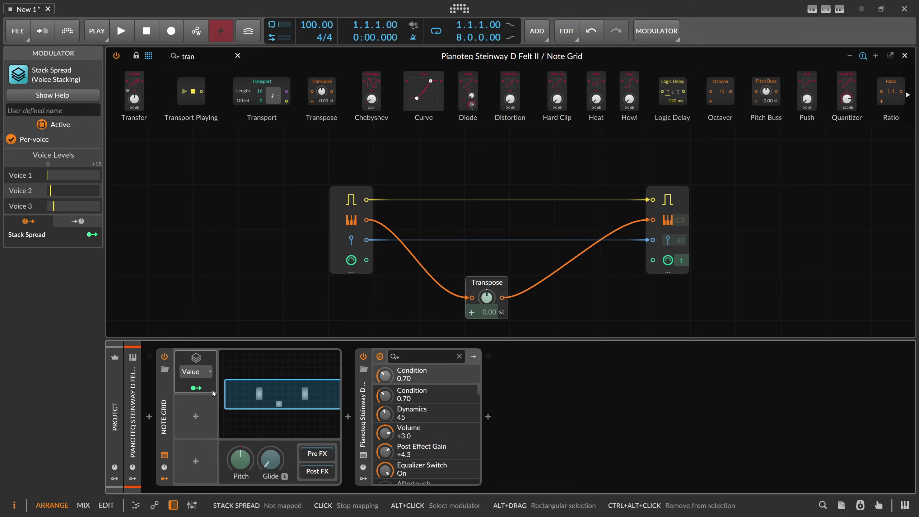
pyautogui.moveTo(480, 309); pyautogui.dragTo(480, 294)
pyautogui.doubleClick(91, 248)
pyautogui.write('7')
pyautogui.press('Return')
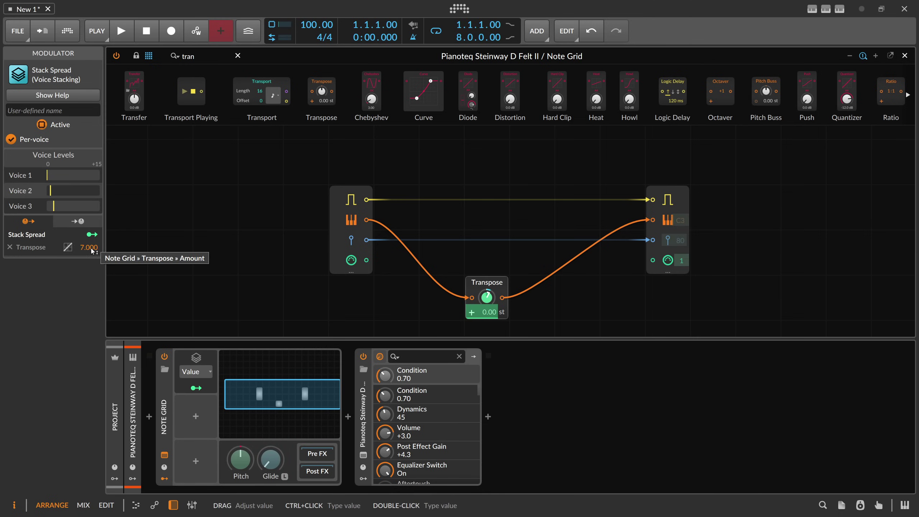
pyautogui.click(193, 391)
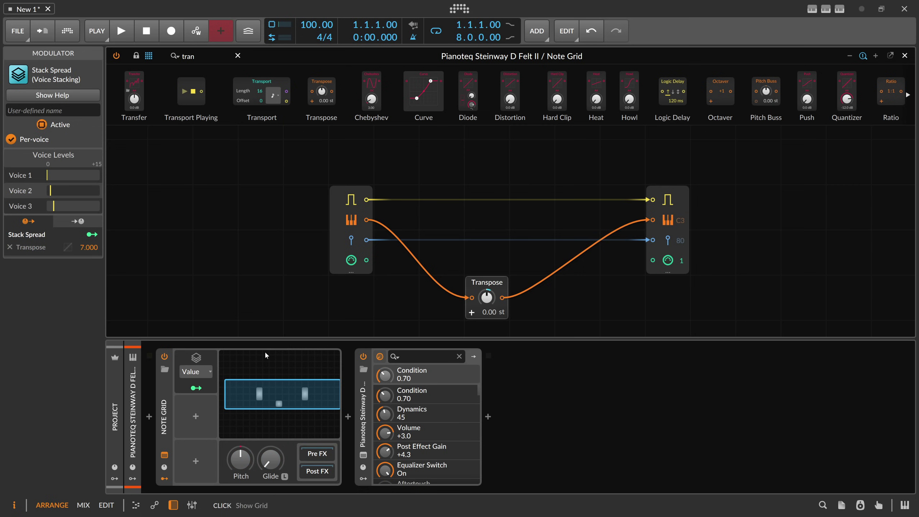
# Insert the VirtualKeyboard plug-in between Note Grid and Pianoteq, and move its window down over the device chain.
pyautogui.click(165, 387)
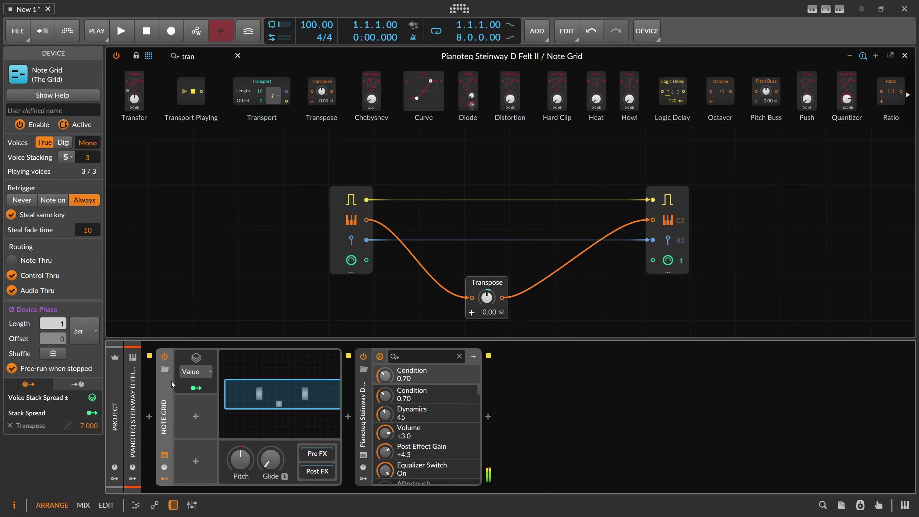
pyautogui.click(348, 417)
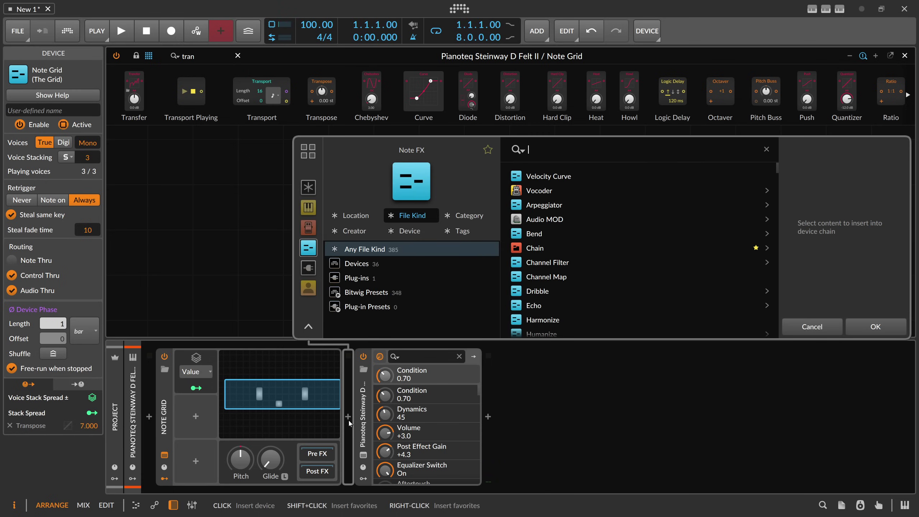
pyautogui.write('virtual')
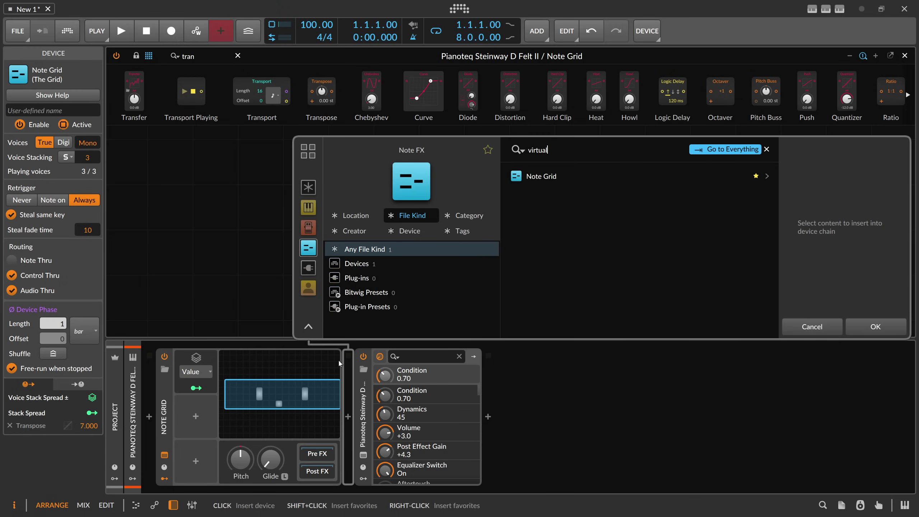
pyautogui.click(309, 189)
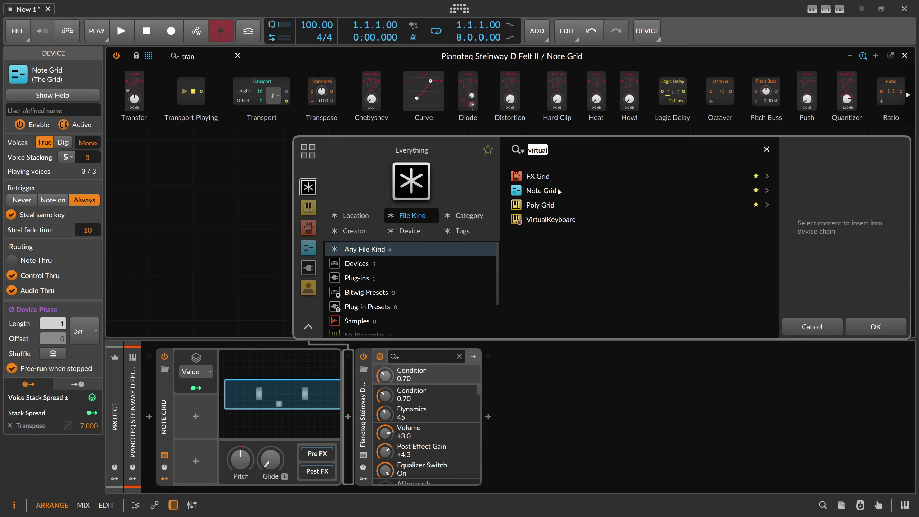
pyautogui.doubleClick(546, 220)
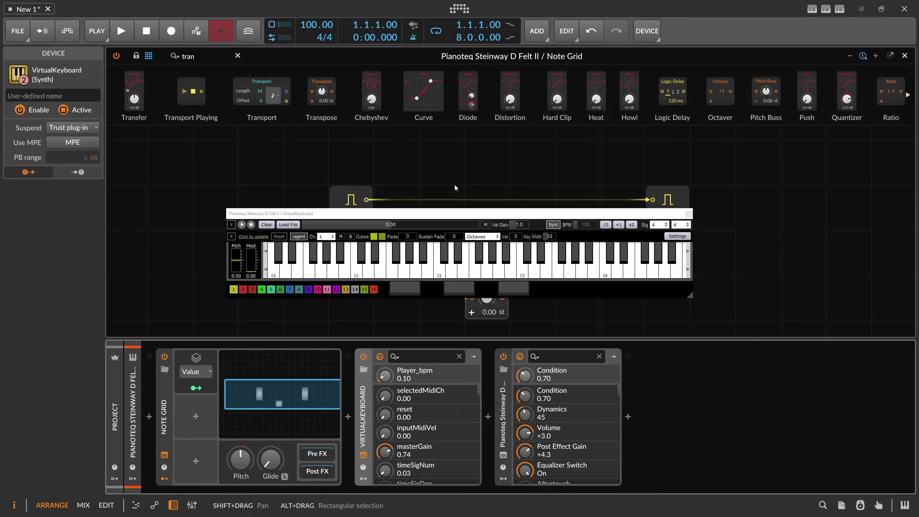
pyautogui.moveTo(443, 206); pyautogui.dragTo(580, 392)
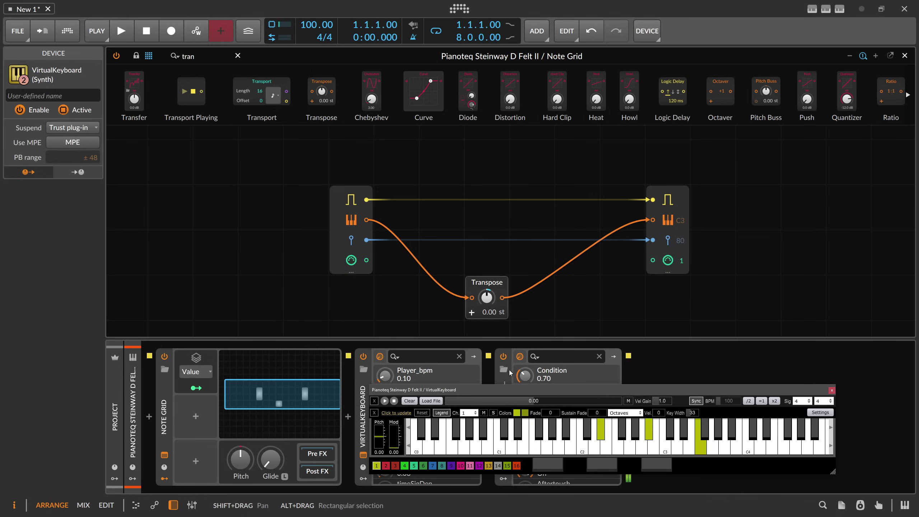
# Compare the notes on the virtual keyboard with Note Grid switched off and back on.
pyautogui.click(612, 440)
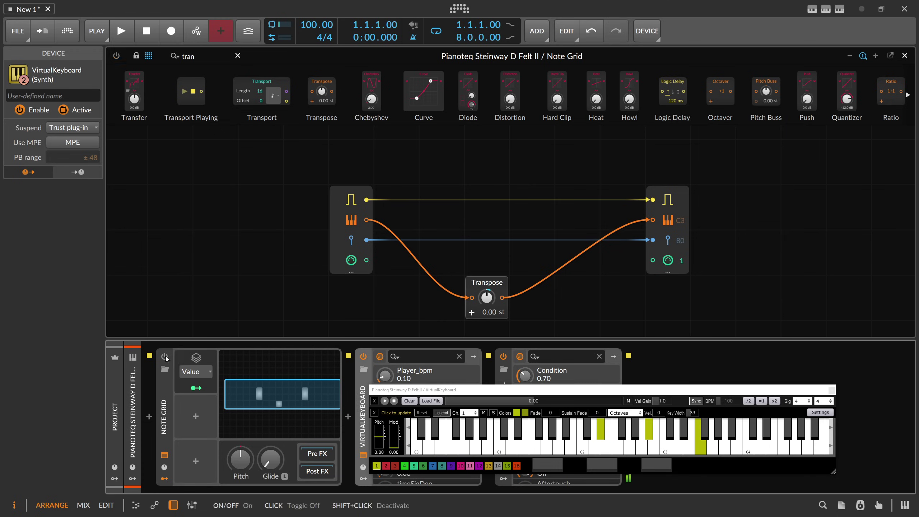
pyautogui.click(166, 357)
pyautogui.click(165, 357)
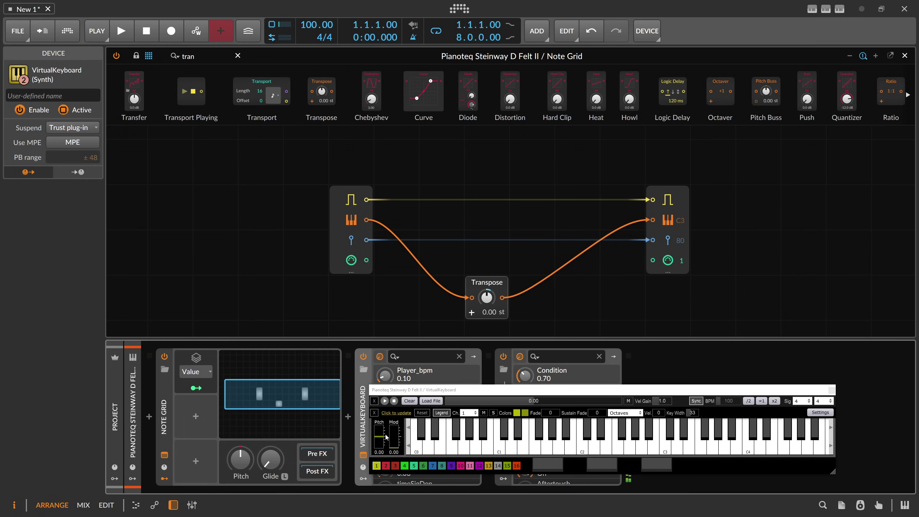
pyautogui.click(624, 440)
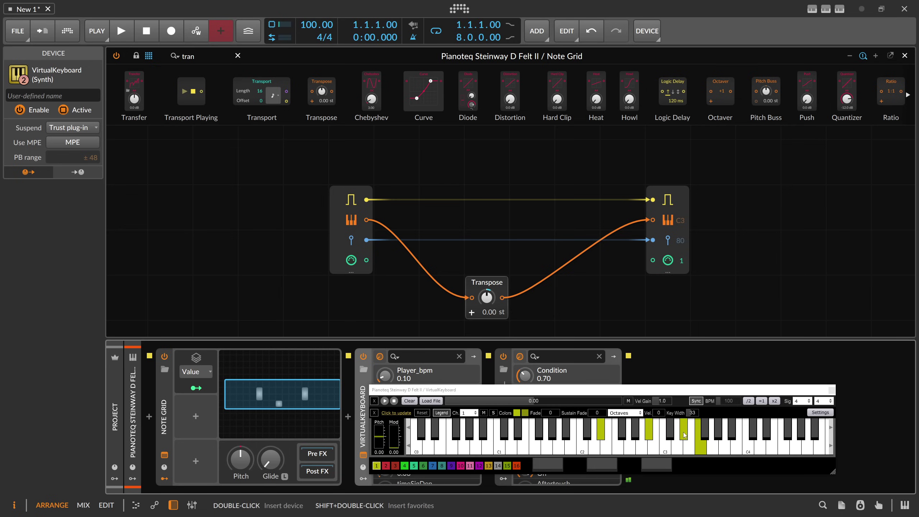
# Raise the Note Grid's voice stacking to 6 voices.
pyautogui.click(278, 390)
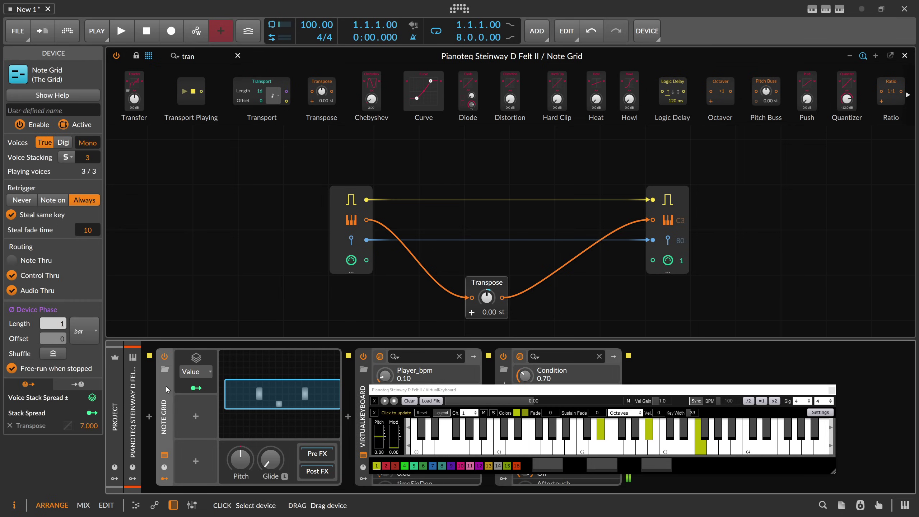
pyautogui.moveTo(90, 158); pyautogui.dragTo(90, 153)
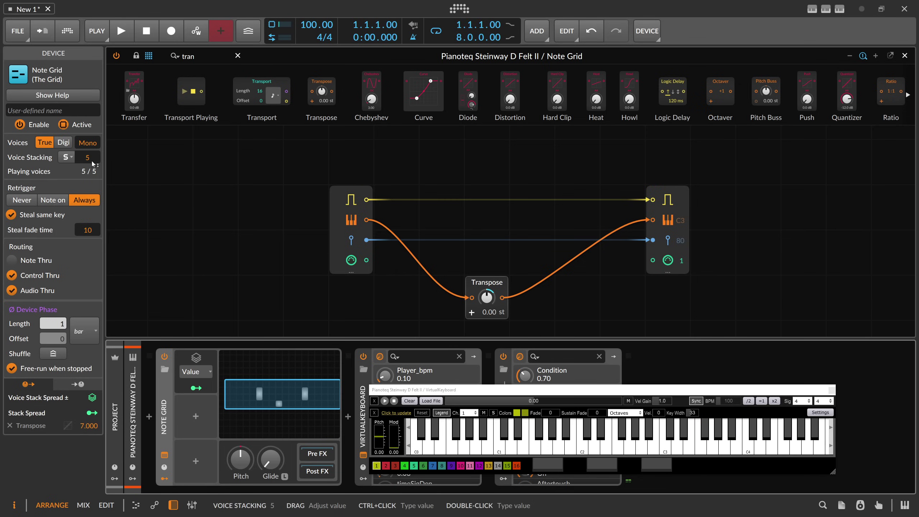
pyautogui.moveTo(93, 164); pyautogui.dragTo(93, 159)
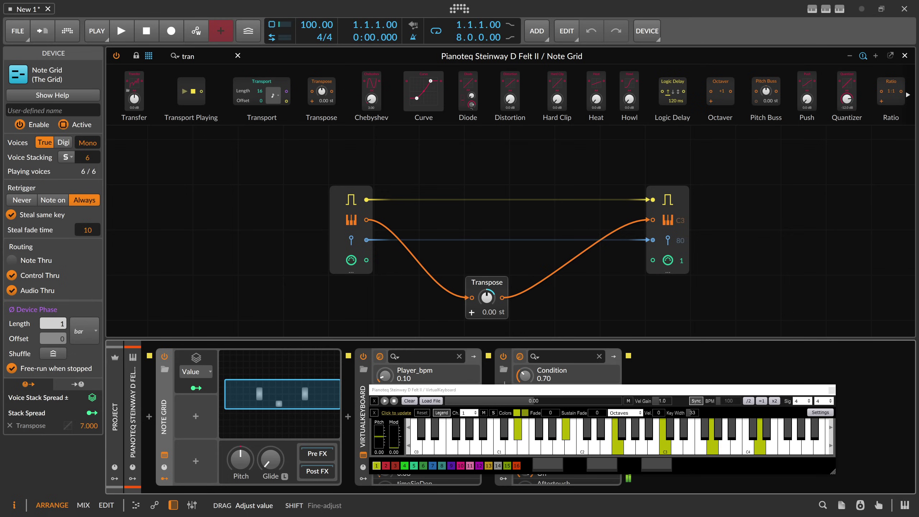
pyautogui.moveTo(92, 162); pyautogui.dragTo(91, 162)
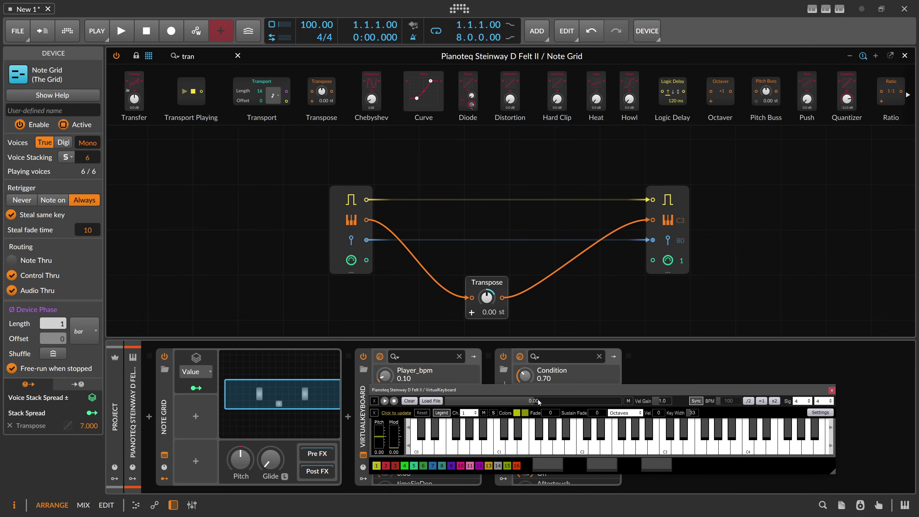
pyautogui.click(518, 438)
# Find the Ø Wrap module and place it below and beside the Transpose module.
pyautogui.click(197, 57)
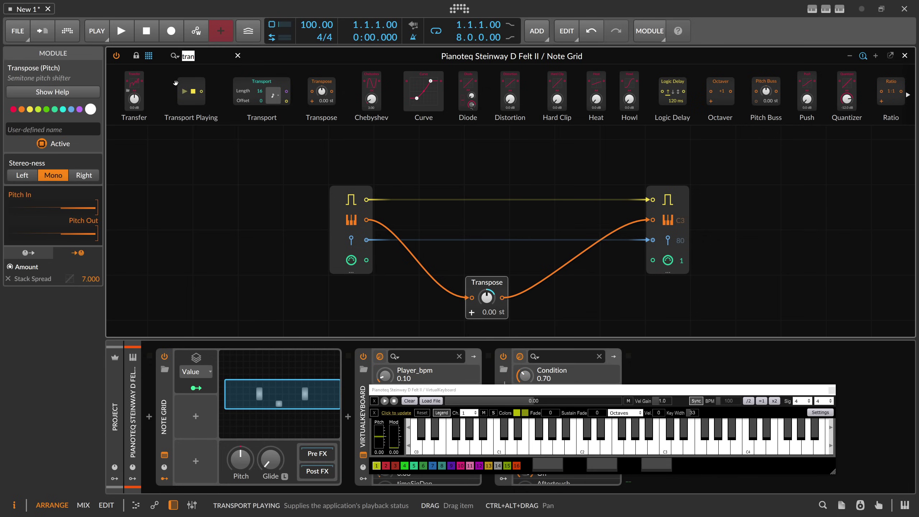
pyautogui.press('BackSpace')
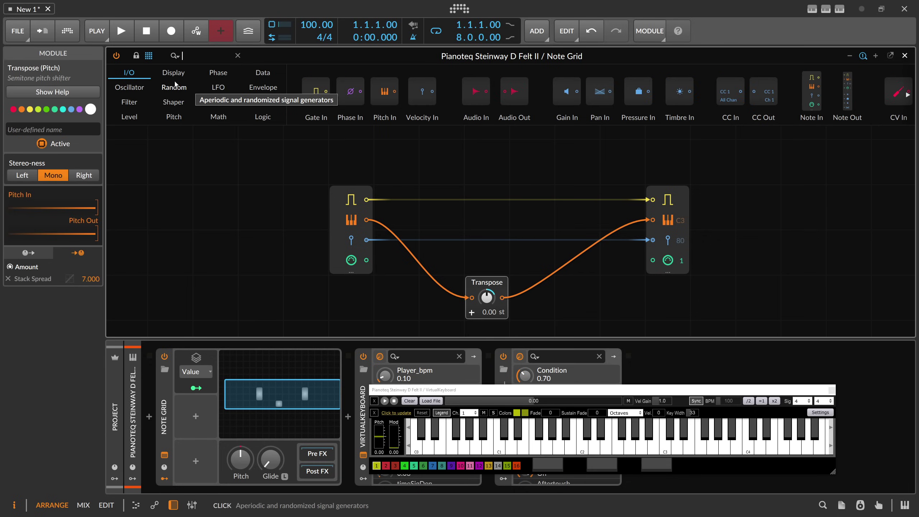
pyautogui.write('wrap')
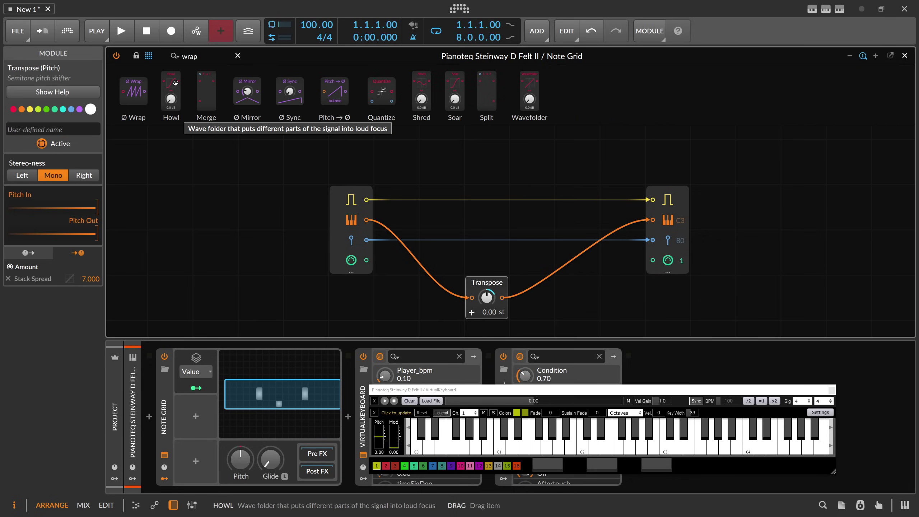
pyautogui.moveTo(133, 91); pyautogui.dragTo(579, 296)
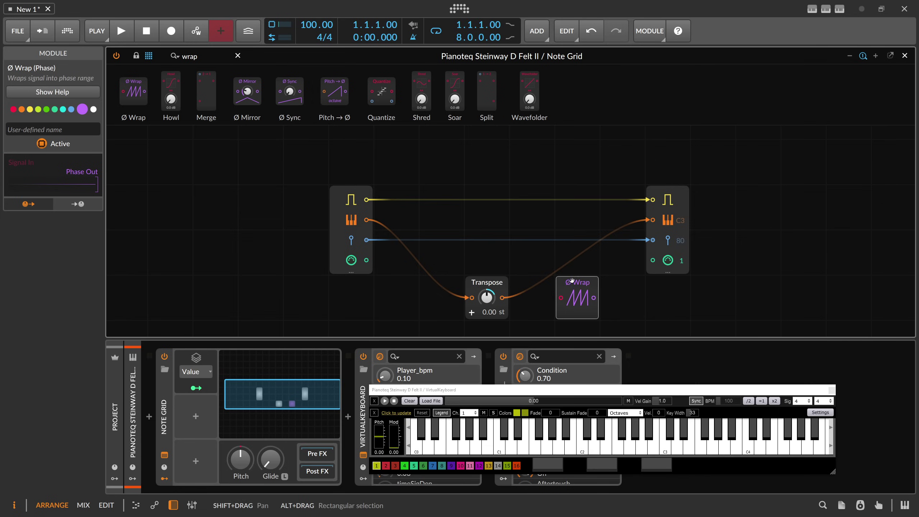
pyautogui.scroll(-3, 580, 253)
pyautogui.moveTo(579, 252); pyautogui.dragTo(579, 298)
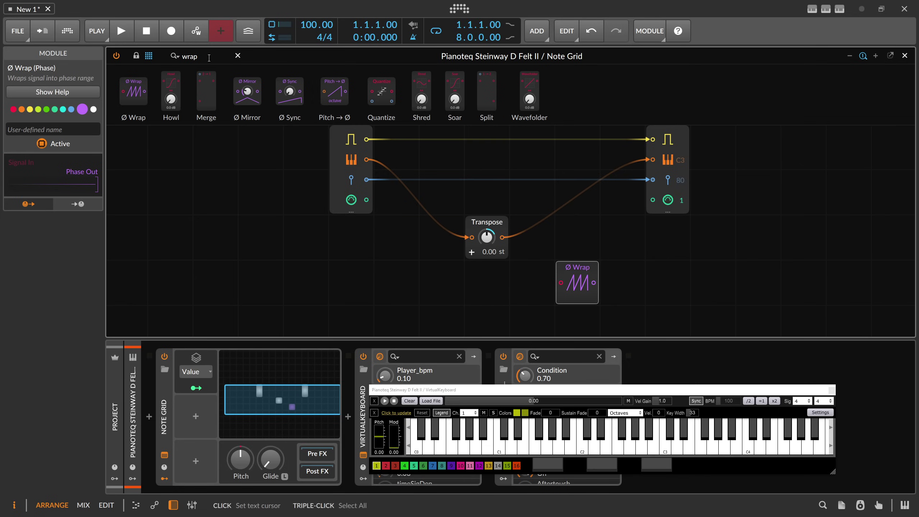
# Add a Multiply module feeding Ø Wrap and a Divide module fed by Ø Wrap's output.
pyautogui.moveTo(200, 57); pyautogui.dragTo(126, 55)
pyautogui.write('mul')
pyautogui.moveTo(134, 91); pyautogui.dragTo(553, 281)
pyautogui.moveTo(198, 57); pyautogui.dragTo(123, 54)
pyautogui.press('BackSpace')
pyautogui.write('di')
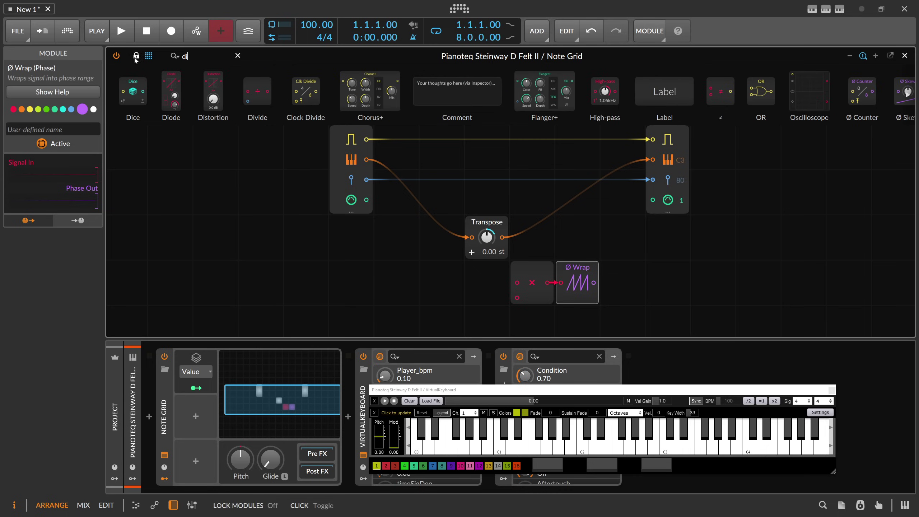
pyautogui.moveTo(257, 91); pyautogui.dragTo(594, 283)
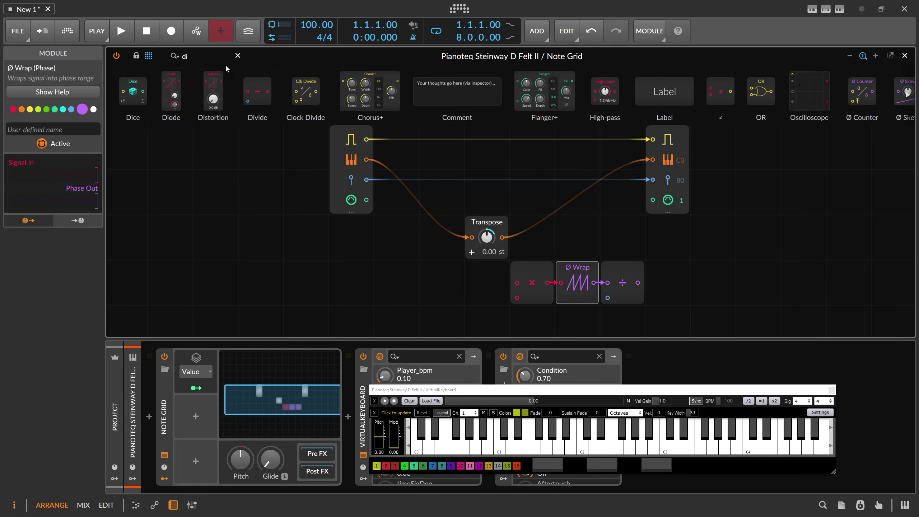
# Add a Constant module wired to the multiplier's second input and set its value to 10.
pyautogui.moveTo(197, 57); pyautogui.dragTo(137, 54)
pyautogui.write('const')
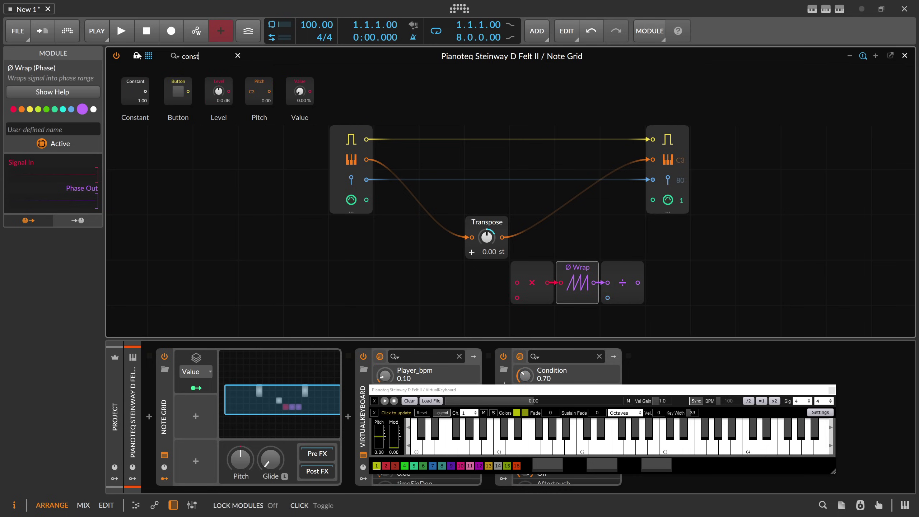
pyautogui.moveTo(135, 91); pyautogui.dragTo(517, 297)
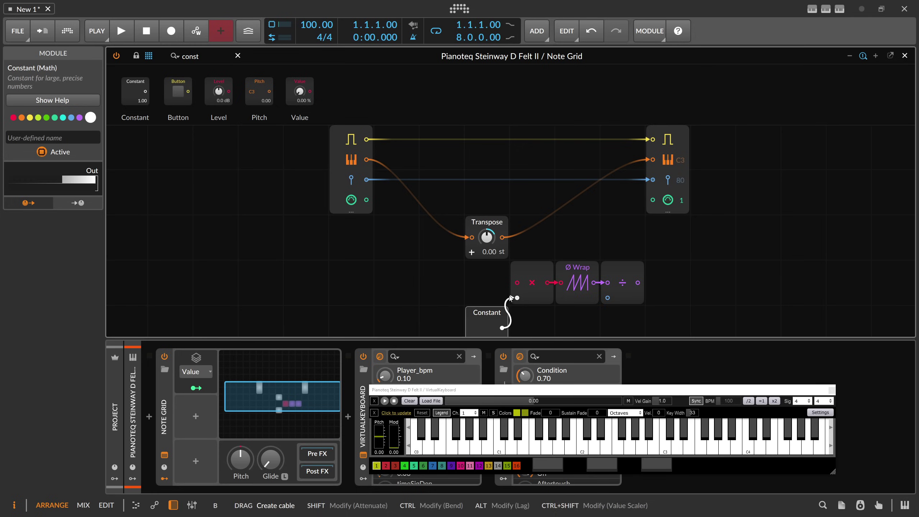
pyautogui.scroll(-2, 518, 298)
pyautogui.keyDown('ctrl'); pyautogui.click(495, 298); pyautogui.keyUp('ctrl')
pyautogui.write('10')
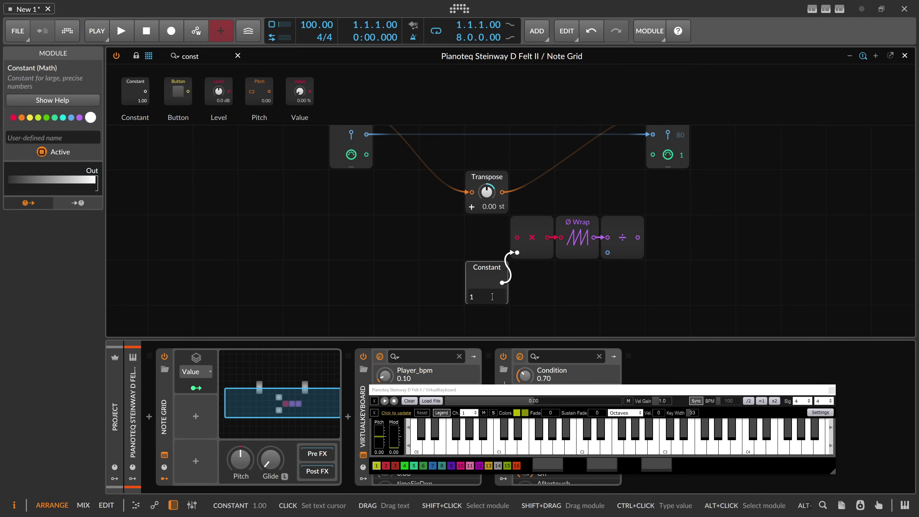
pyautogui.press('Return')
# Connect Transpose's output to the multiplier's first input and the divider's output to the note output's pitch input.
pyautogui.moveTo(503, 192); pyautogui.dragTo(517, 237)
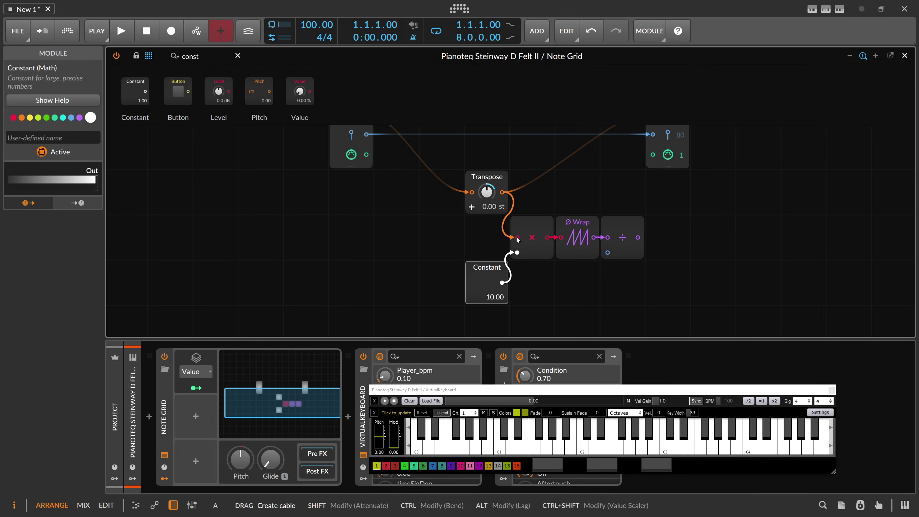
pyautogui.scroll(2, 620, 218)
pyautogui.moveTo(639, 283); pyautogui.dragTo(653, 160)
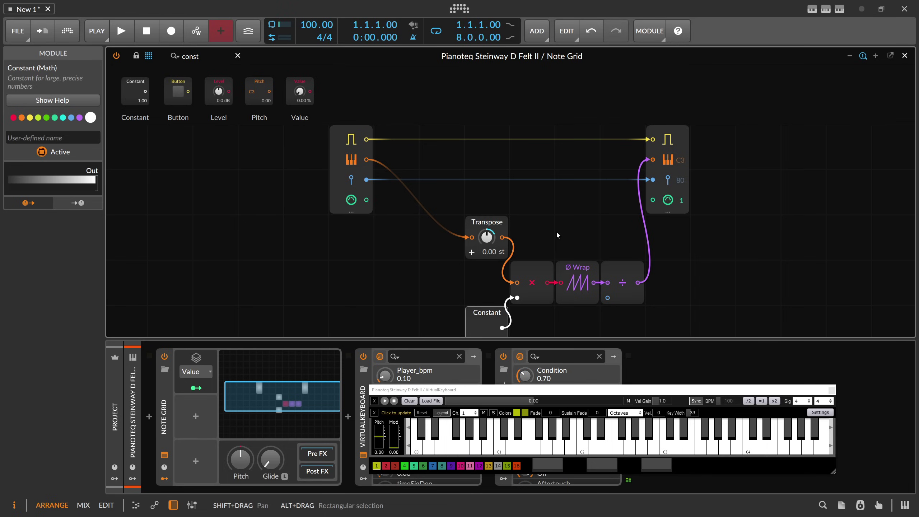
# Connect the Constant module's output to the divider's second input as well.
pyautogui.scroll(-2, 546, 201)
pyautogui.scroll(2, 531, 238)
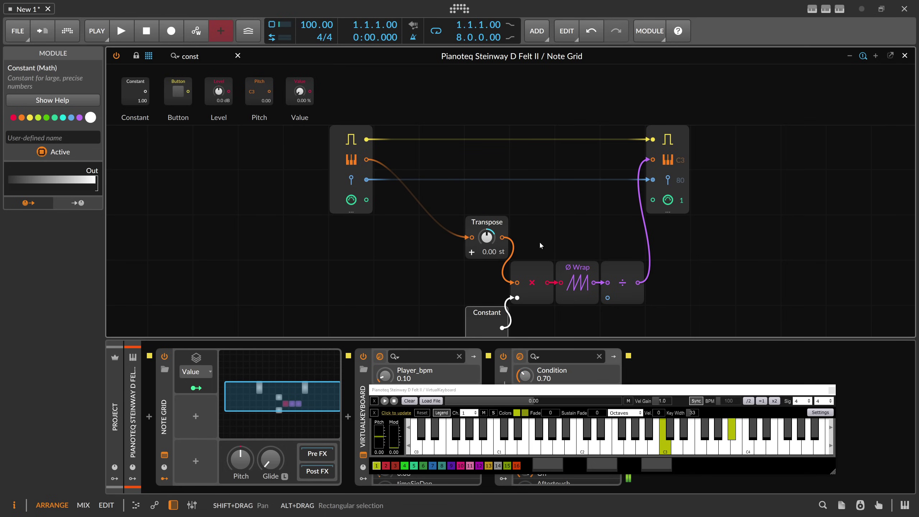
pyautogui.moveTo(502, 329); pyautogui.dragTo(608, 298)
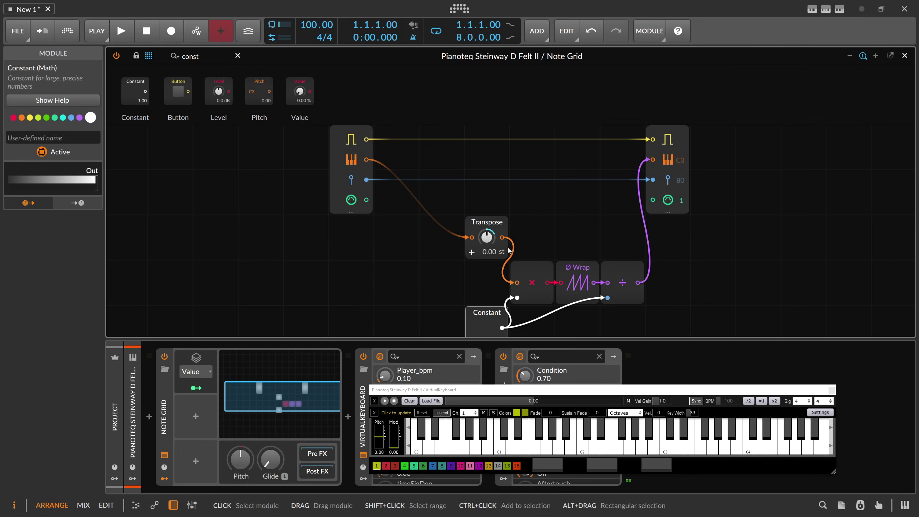
# Set the Transpose module's amount to -28 semitones.
pyautogui.tripleClick(488, 240)
pyautogui.write('-')
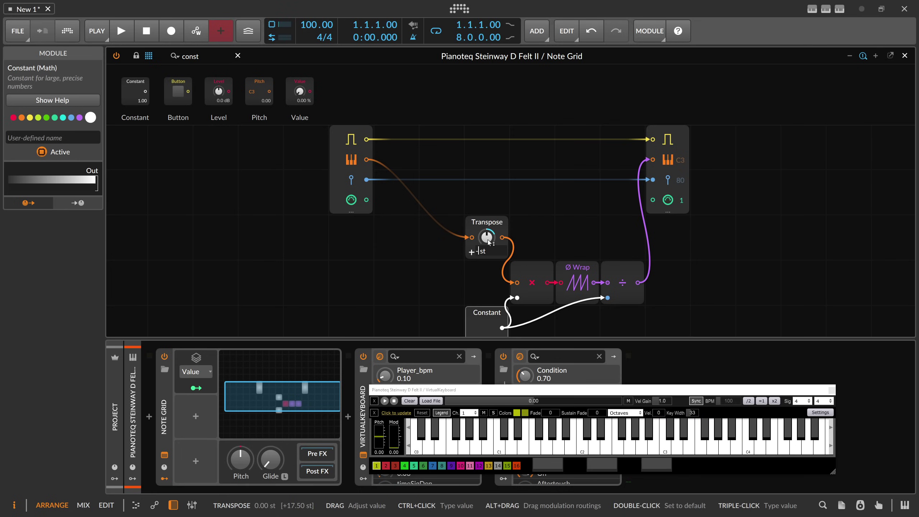
pyautogui.write('28')
pyautogui.press('Return')
pyautogui.hotkey('ctrl', 'a')
pyautogui.press('BackSpace')
pyautogui.write('-7')
pyautogui.press('BackSpace')
pyautogui.press('BackSpace')
pyautogui.write('218')
pyautogui.press('Return')
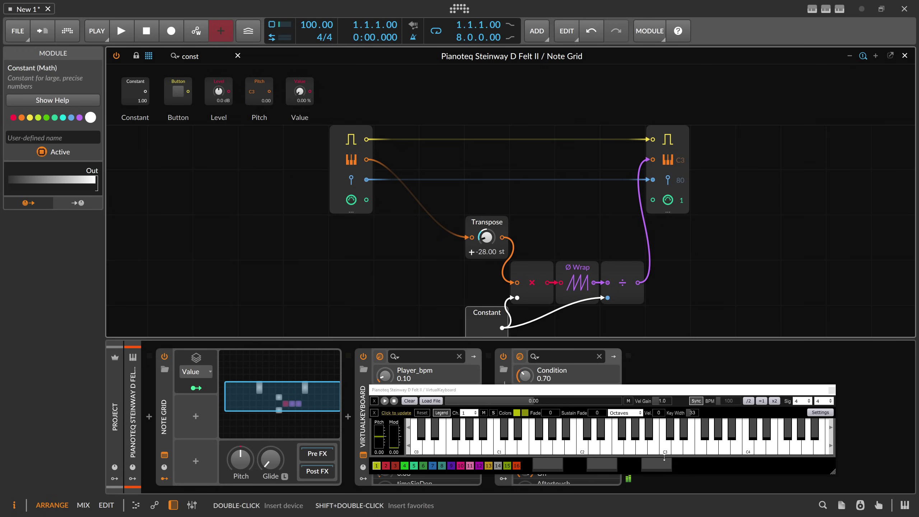
# Raise the Note Grid's voice stacking to 7 voices.
pyautogui.click(162, 400)
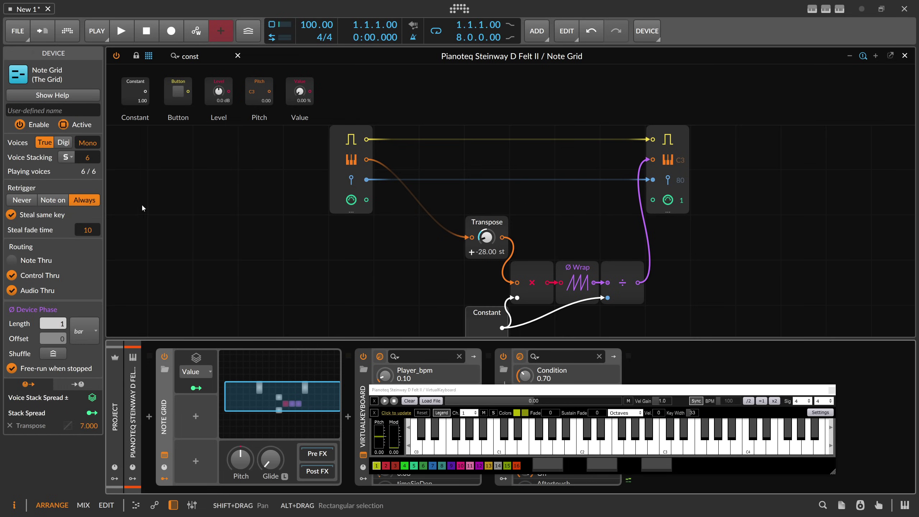
pyautogui.moveTo(95, 158); pyautogui.dragTo(95, 151)
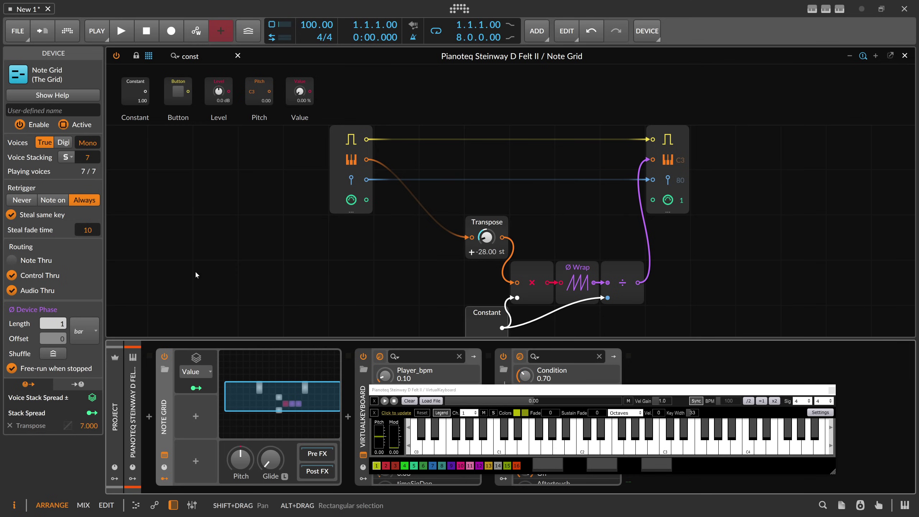
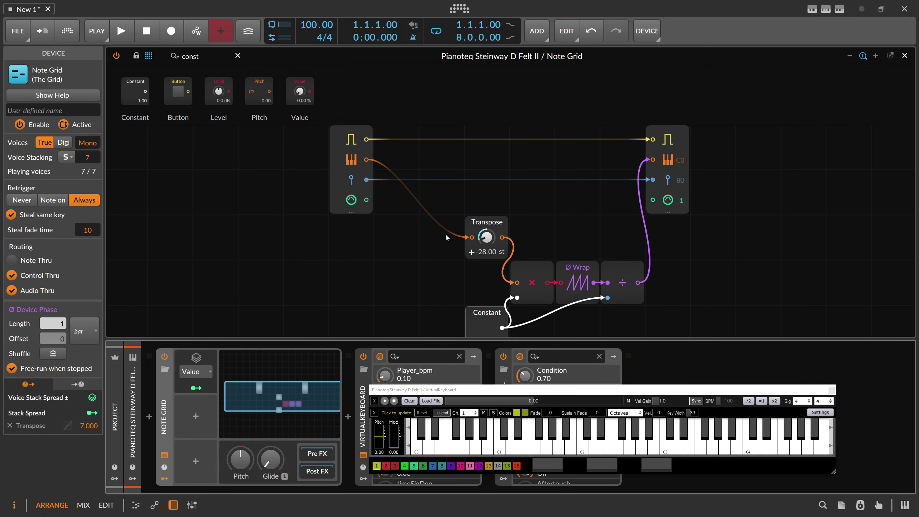
# Reset the Transpose module's amount to 0 st and set its Stack Spread modulation to 3.
pyautogui.moveTo(445, 233); pyautogui.dragTo(355, 233)
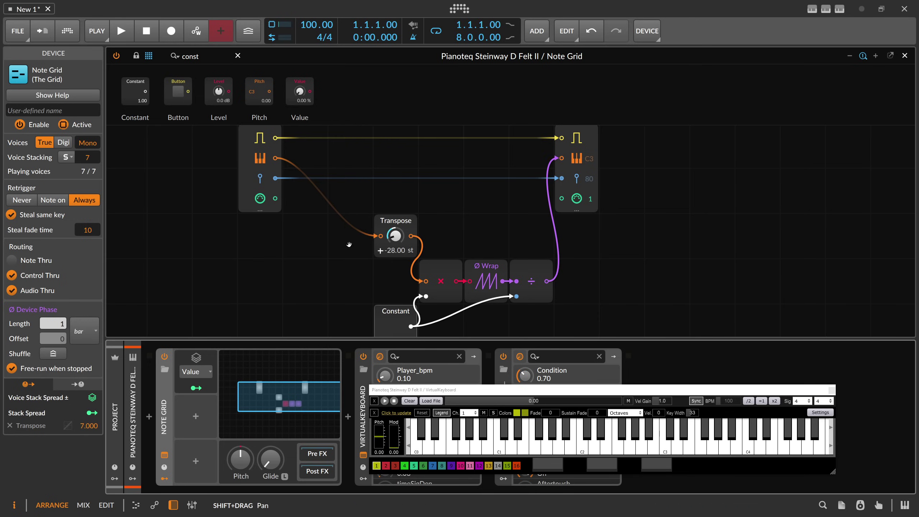
pyautogui.tripleClick(397, 250)
pyautogui.click(401, 240)
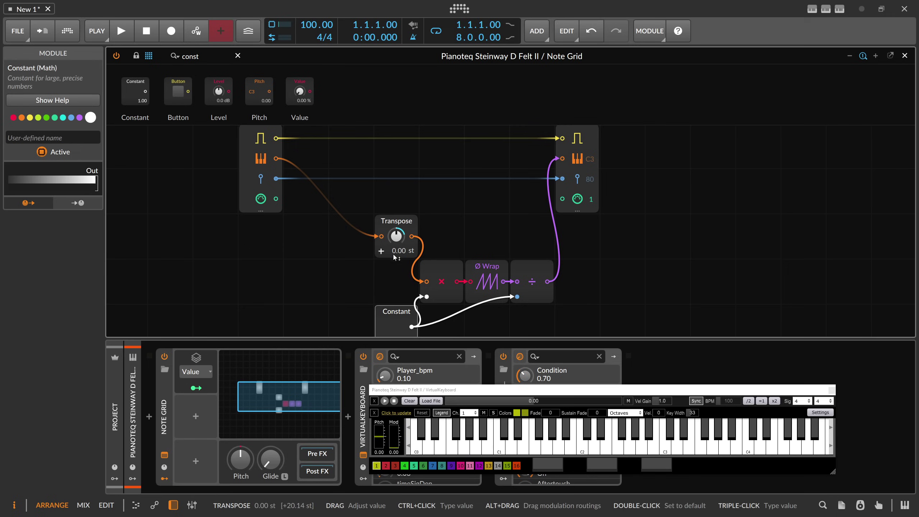
pyautogui.click(196, 388)
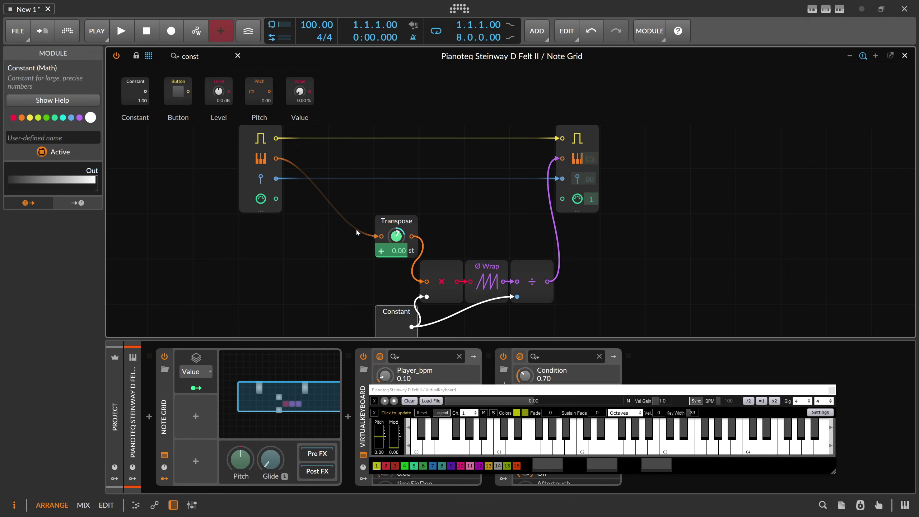
pyautogui.click(389, 227)
pyautogui.keyDown('ctrl'); pyautogui.click(92, 279); pyautogui.keyUp('ctrl')
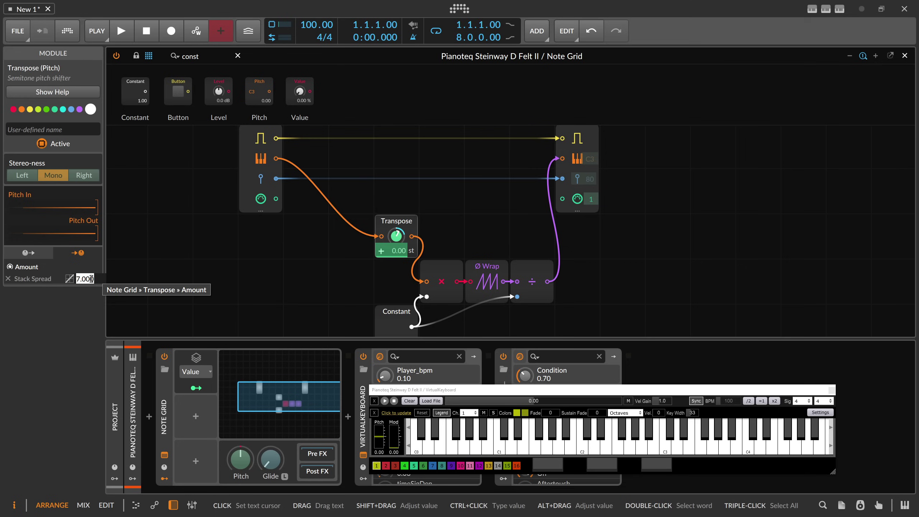
pyautogui.write('3')
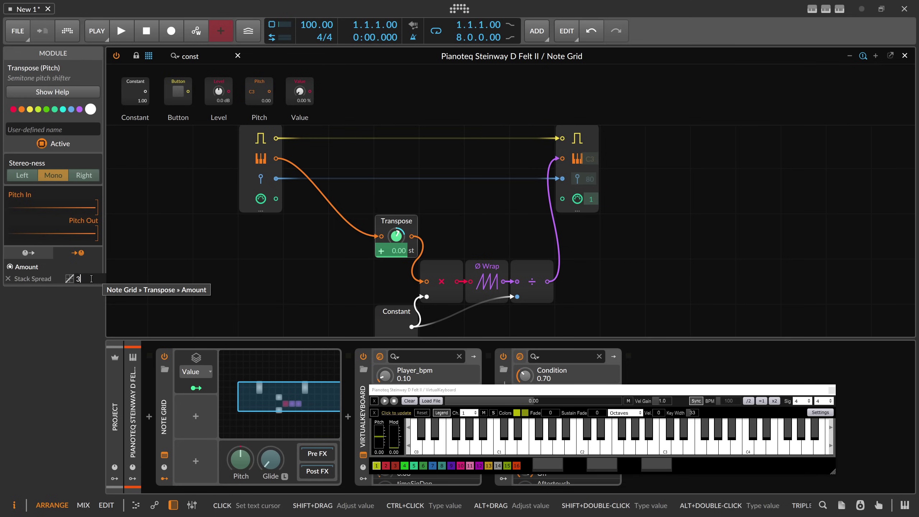
pyautogui.press('Return')
# Reduce the Note Grid's voice stacking to 4 and set Stack Spread's modulation of Transpose to 4.
pyautogui.click(169, 395)
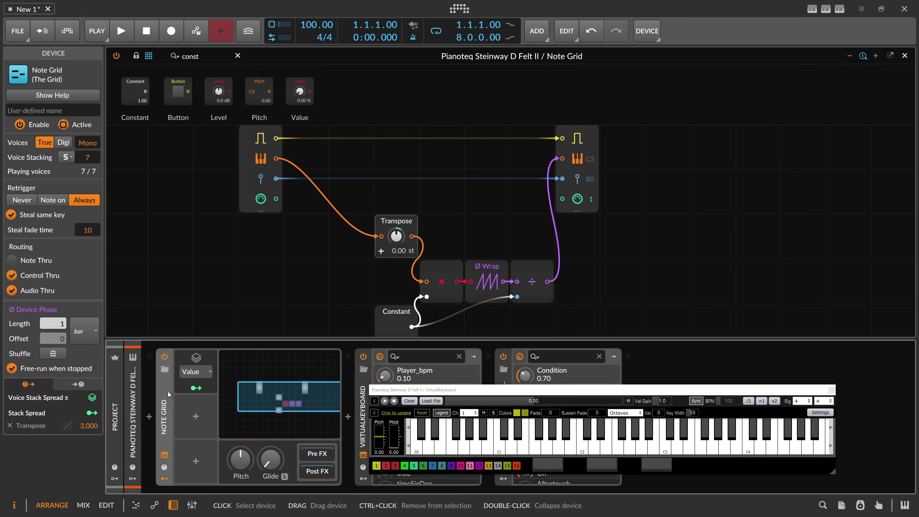
pyautogui.moveTo(88, 158); pyautogui.dragTo(88, 167)
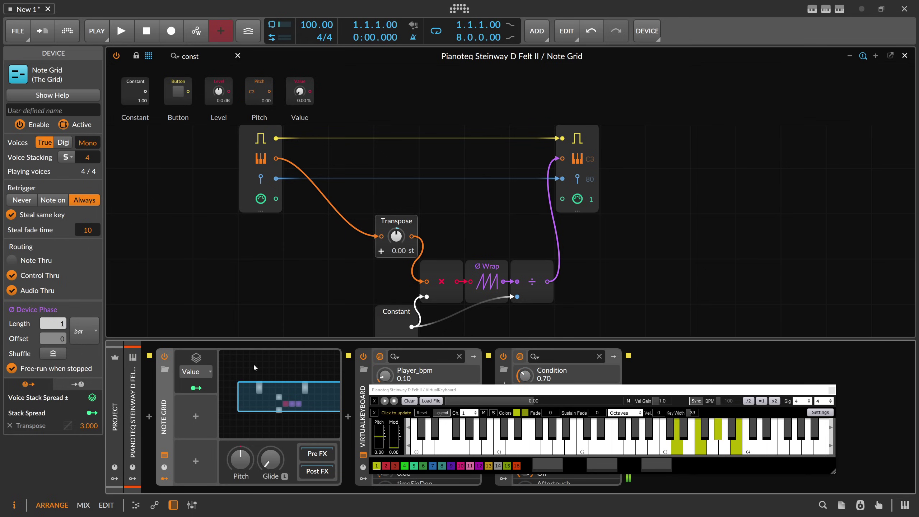
pyautogui.click(188, 359)
pyautogui.doubleClick(83, 265)
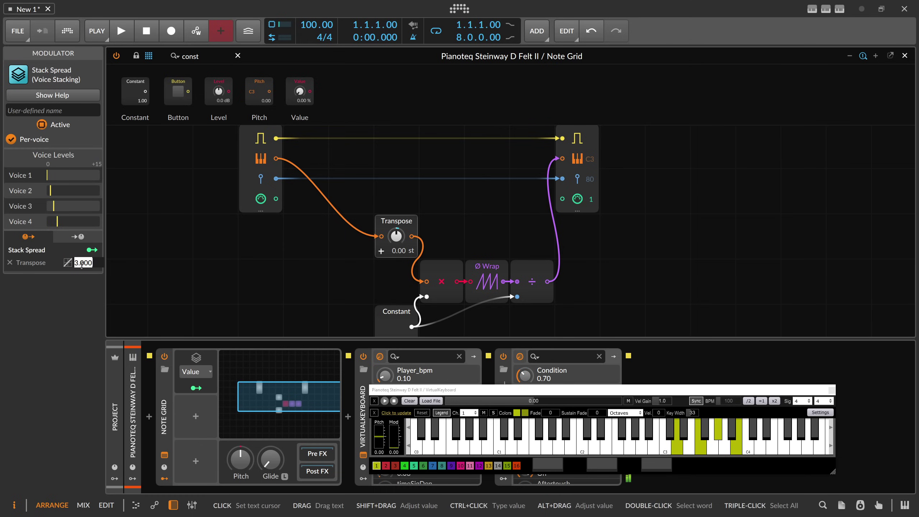
pyautogui.write('4')
pyautogui.press('Return')
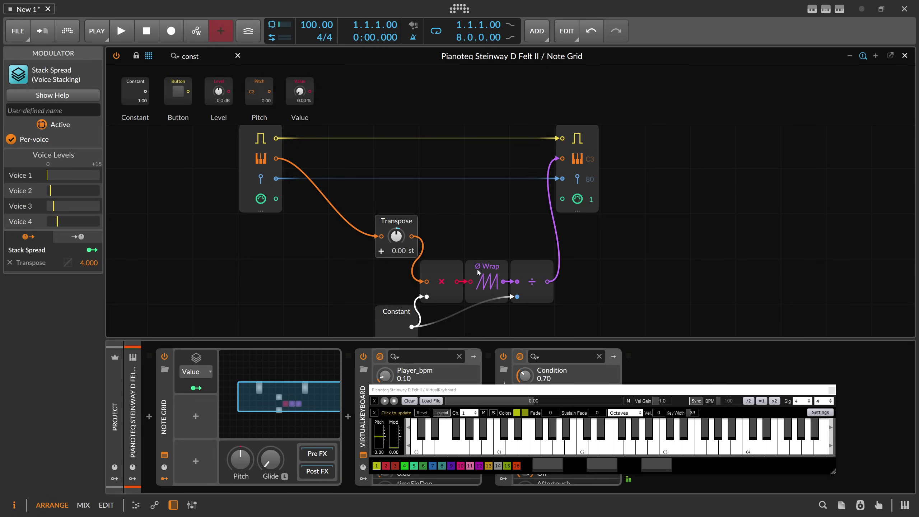
# Connect Transpose's output directly to the note output's pitch input and set its Stack Spread modulation to 3.
pyautogui.moveTo(412, 236); pyautogui.dragTo(568, 157)
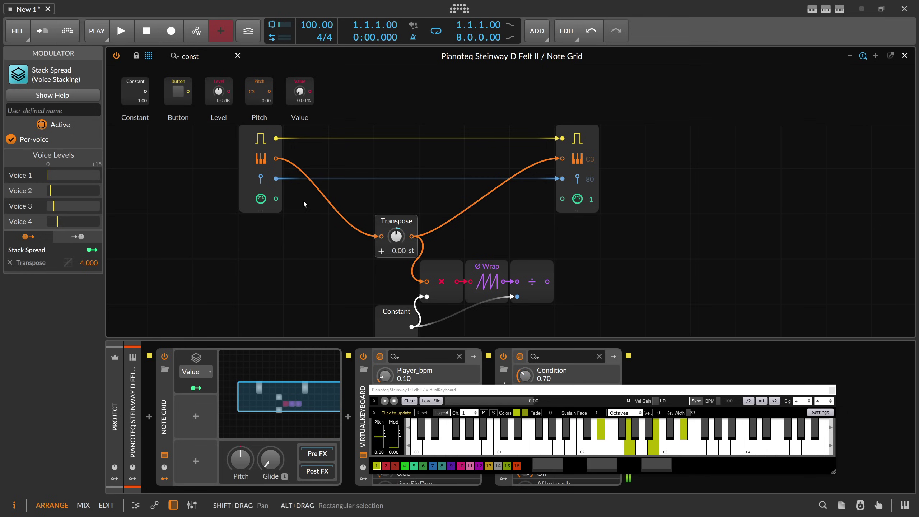
pyautogui.click(380, 217)
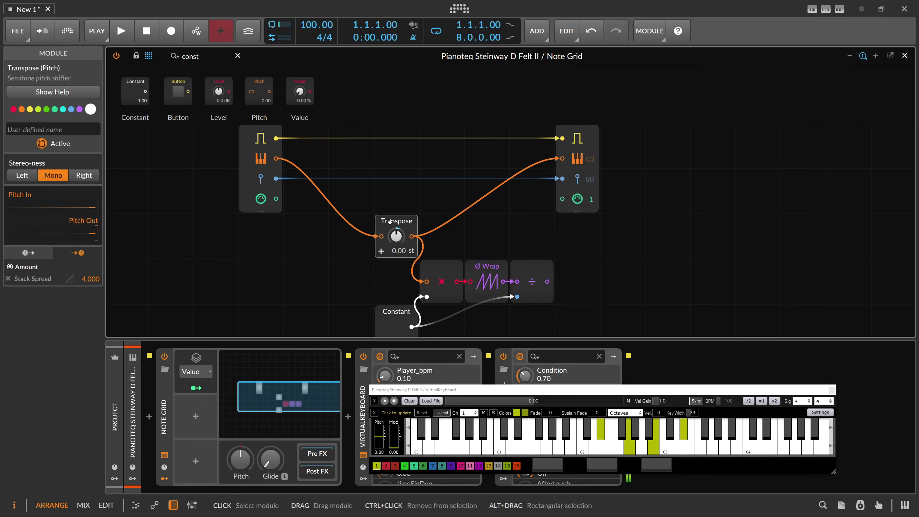
pyautogui.moveTo(90, 285); pyautogui.dragTo(90, 282)
pyautogui.doubleClick(89, 280)
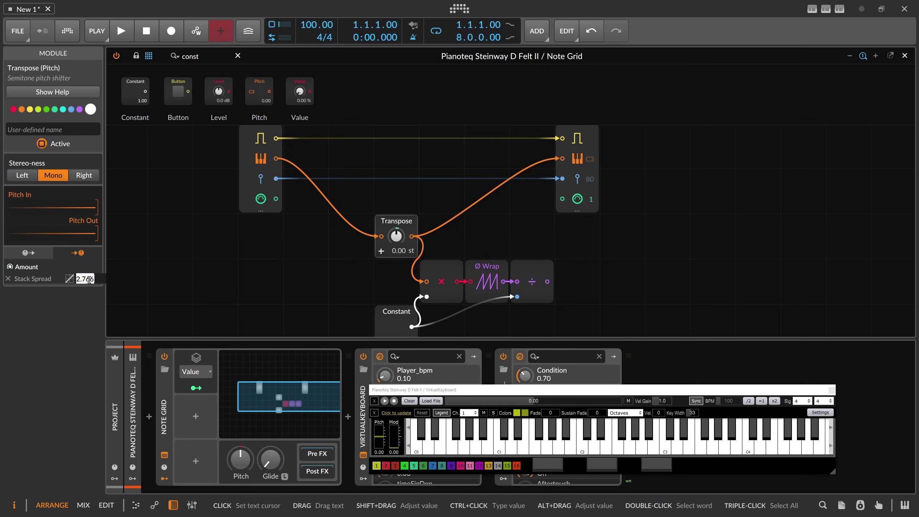
pyautogui.write('3')
pyautogui.press('Return')
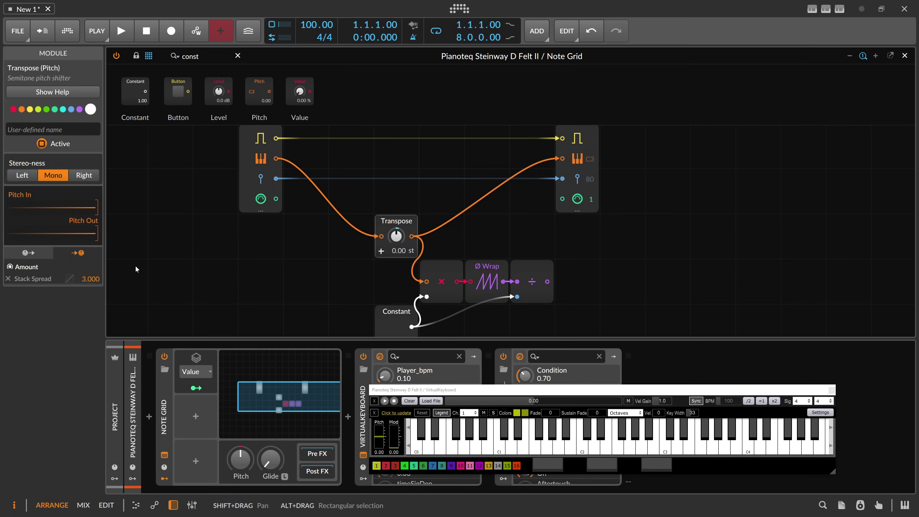
# Try the Golden, Primes and Straight distribution modes of the Stack Spread modulator, ending on Flipped.
pyautogui.click(184, 358)
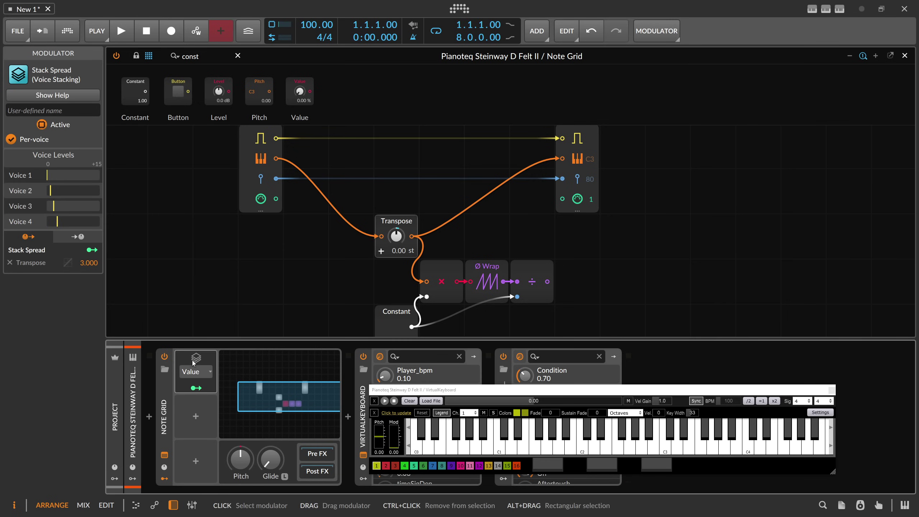
pyautogui.click(194, 372)
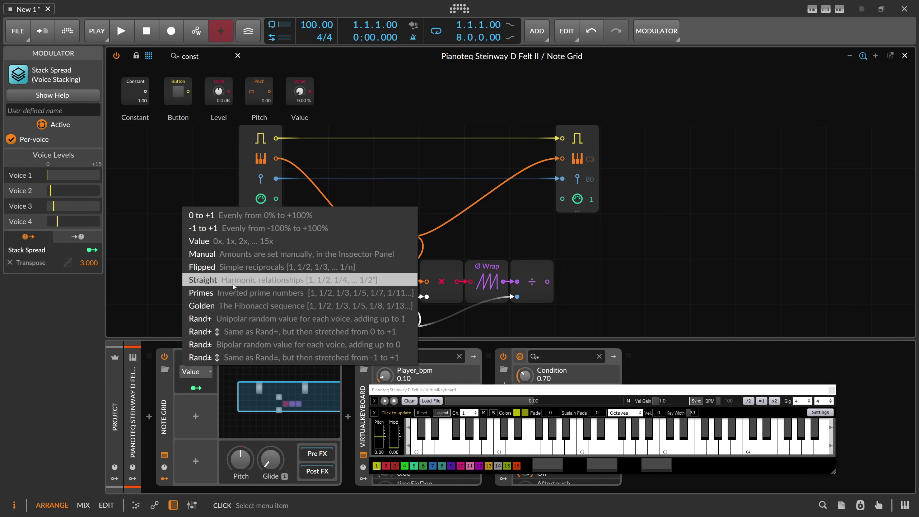
pyautogui.click(230, 305)
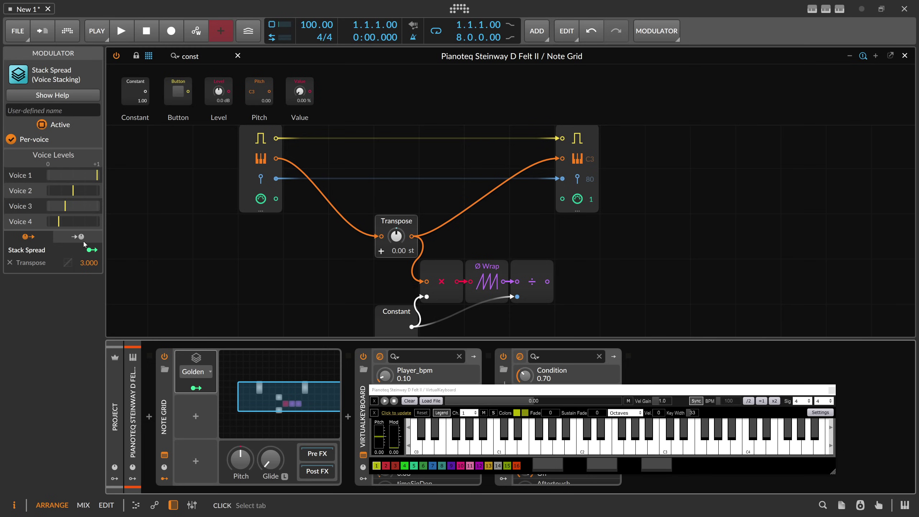
pyautogui.click(194, 372)
pyautogui.click(214, 296)
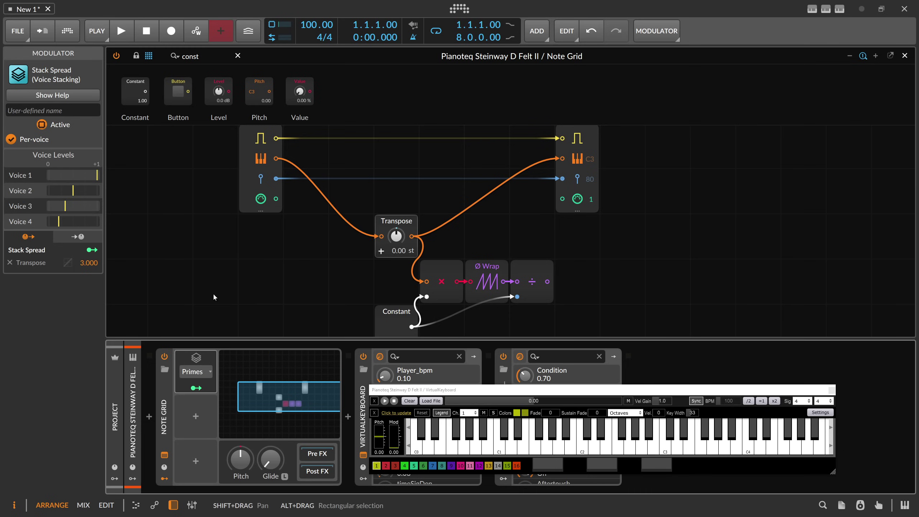
pyautogui.click(194, 372)
pyautogui.click(214, 305)
pyautogui.click(194, 372)
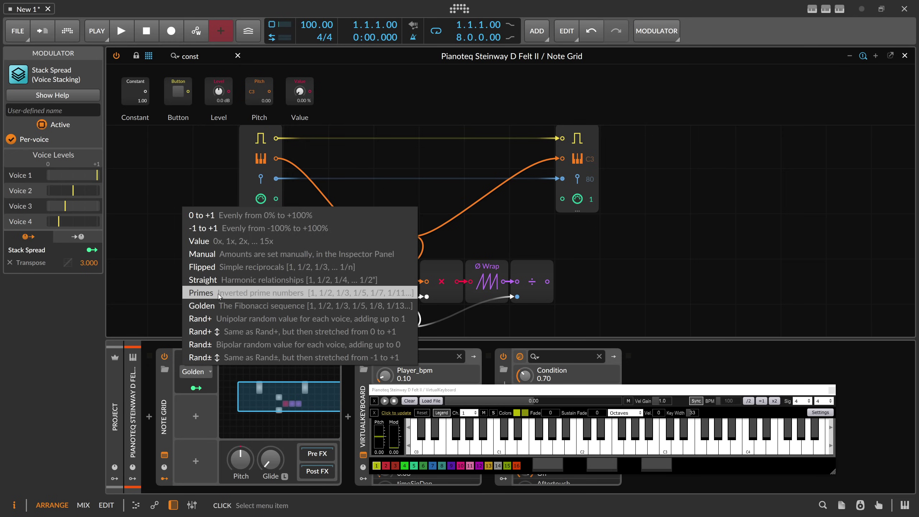
pyautogui.click(219, 306)
pyautogui.click(197, 372)
pyautogui.click(214, 283)
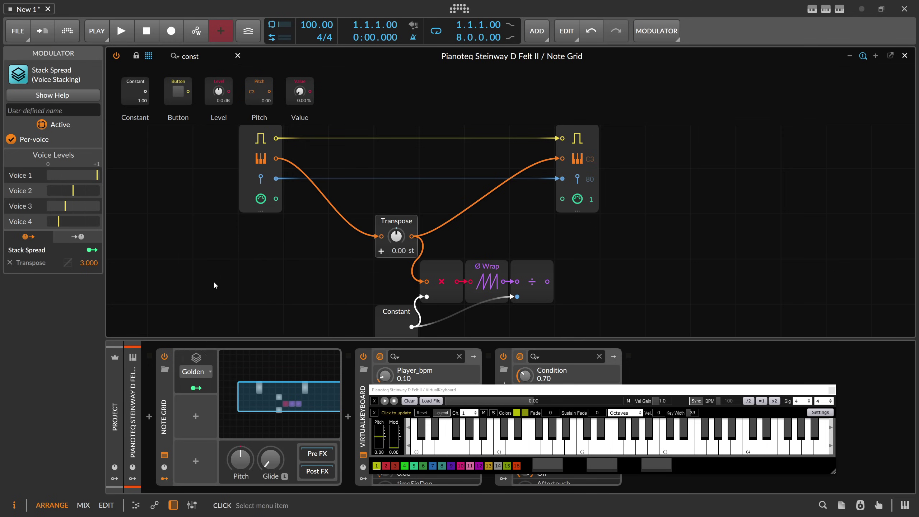
pyautogui.click(195, 372)
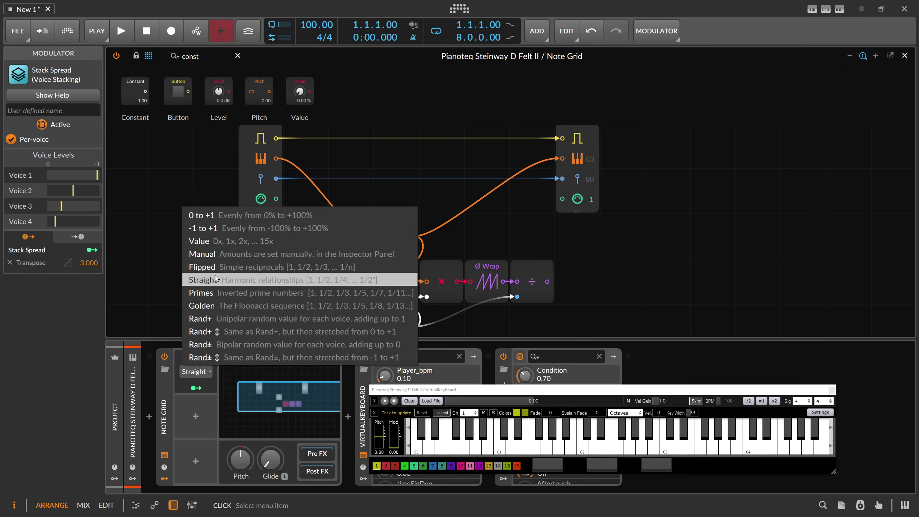
pyautogui.click(217, 268)
pyautogui.click(198, 372)
pyautogui.click(203, 267)
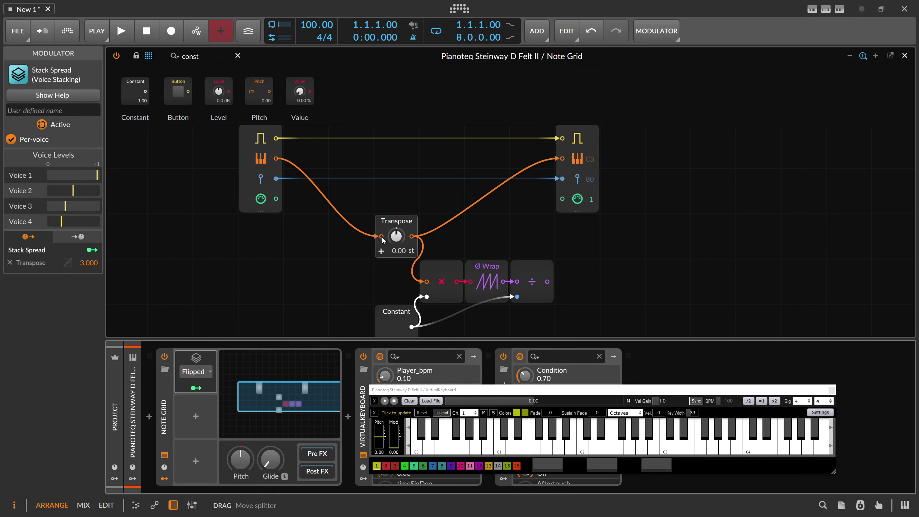
# Set Stack Spread's modulation of the Transpose amount to 36.
pyautogui.click(196, 388)
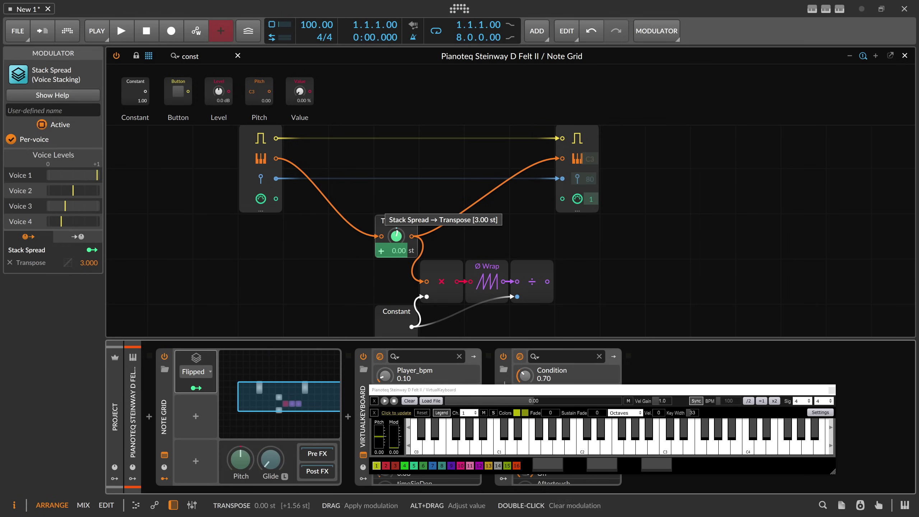
pyautogui.moveTo(397, 237); pyautogui.dragTo(393, 224)
pyautogui.doubleClick(95, 264)
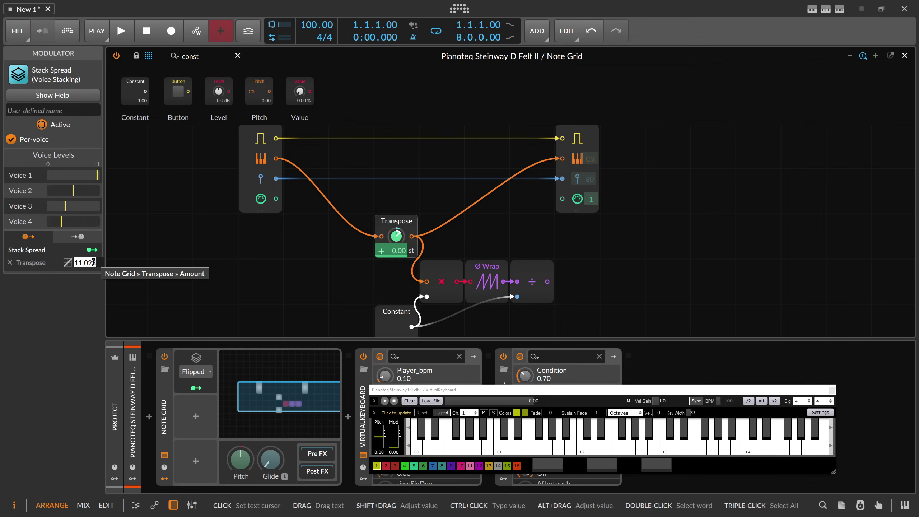
pyautogui.write('36')
pyautogui.press('Return')
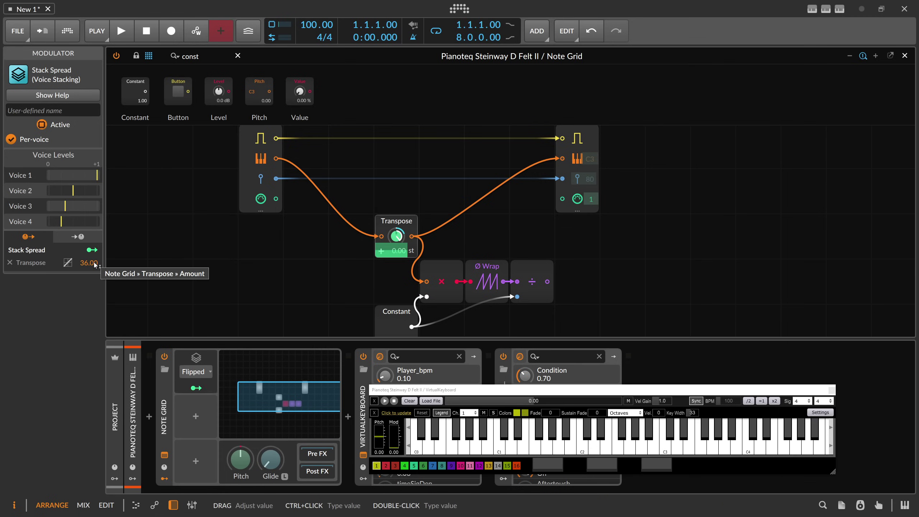
# Switch the Stack Spread modulator to Manual mode and set its Transpose modulation to 7.
pyautogui.click(196, 372)
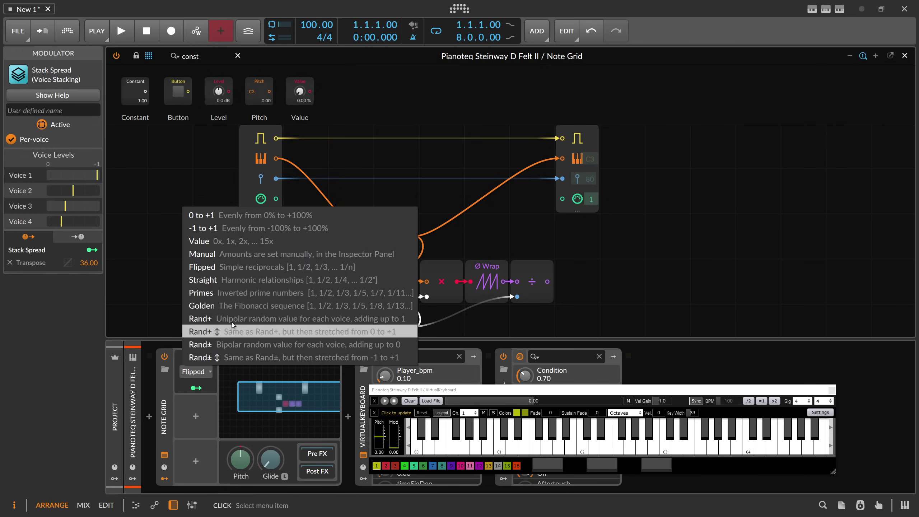
pyautogui.click(222, 253)
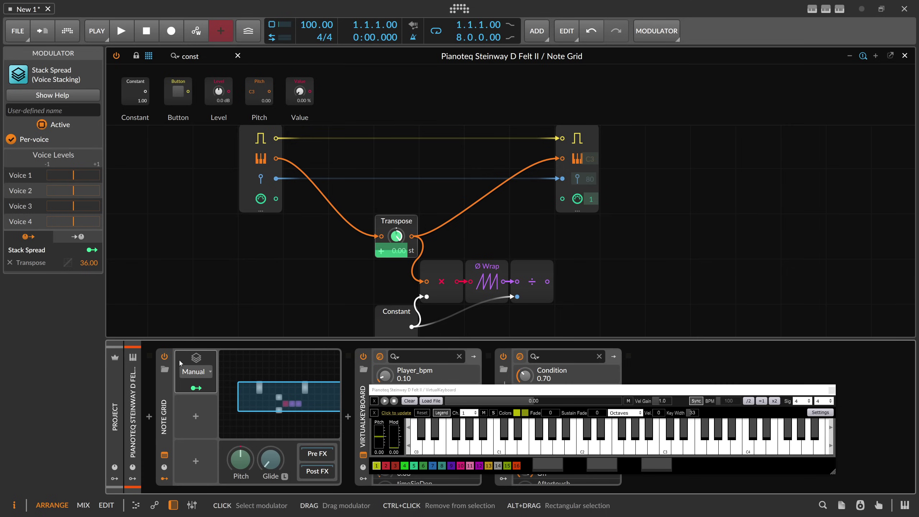
pyautogui.doubleClick(87, 262)
pyautogui.write('7')
pyautogui.press('Return')
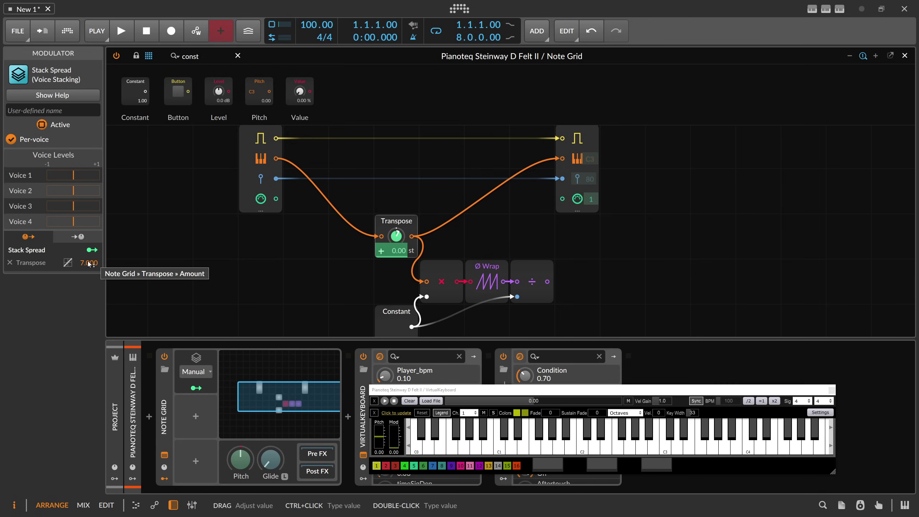
# Connect the divider's output to the note output's pitch input in place of Transpose's direct connection.
pyautogui.moveTo(557, 227); pyautogui.dragTo(534, 188)
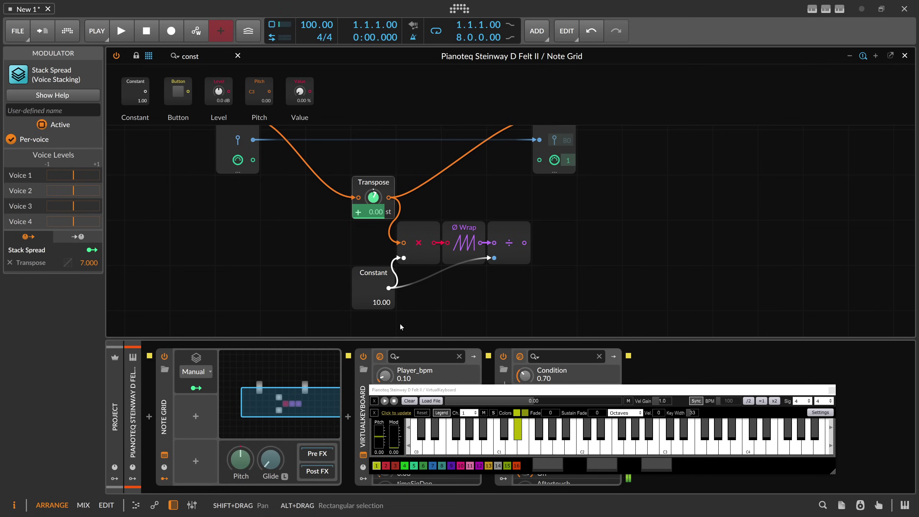
pyautogui.scroll(3, 522, 225)
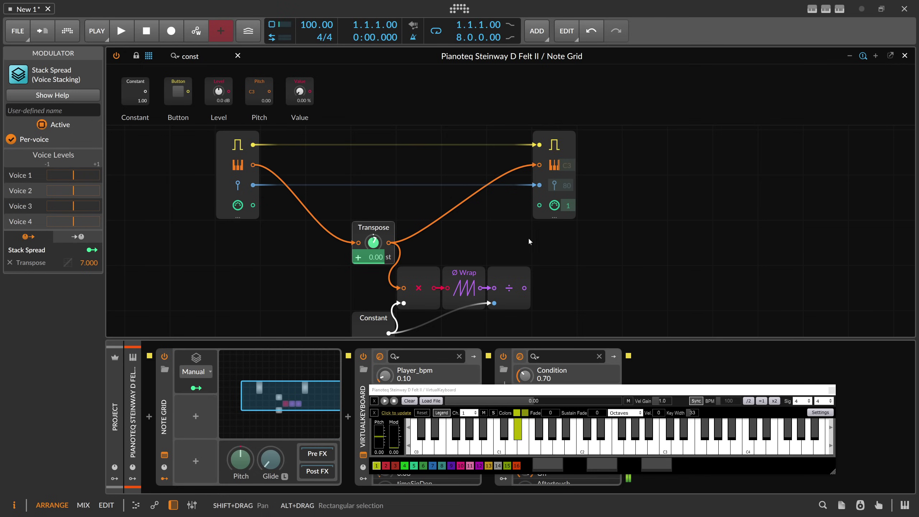
pyautogui.moveTo(524, 288); pyautogui.dragTo(539, 165)
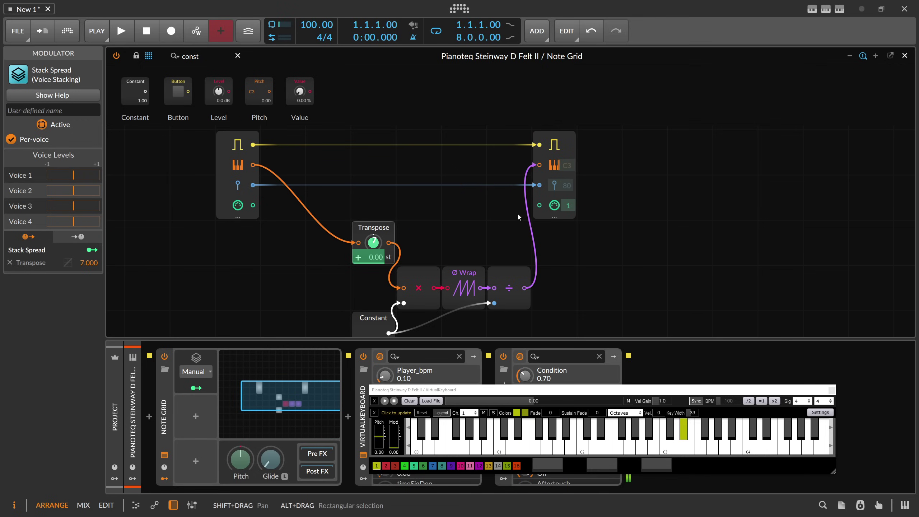
# Raise the Note Grid's Voice Stacking to 5 and switch the Stack Spread modulator to Value mode.
pyautogui.scroll(-3, 517, 213)
pyautogui.click(168, 380)
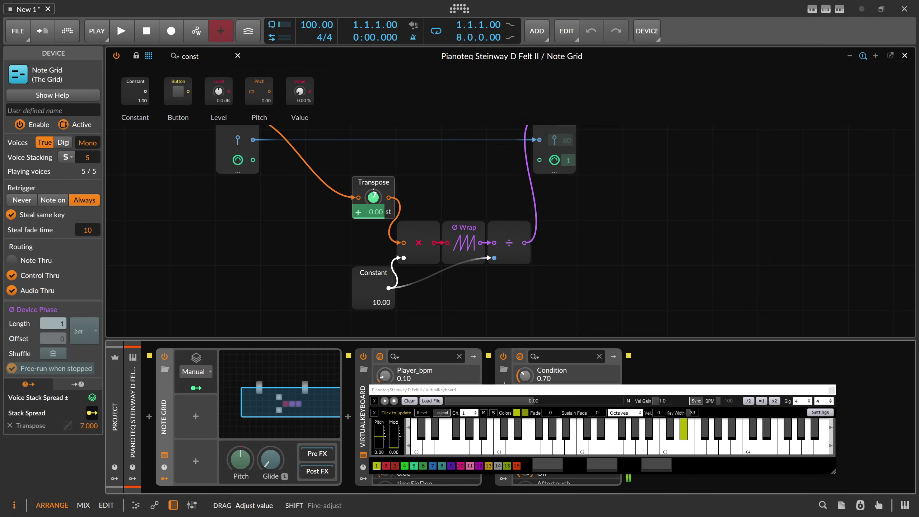
pyautogui.moveTo(87, 157); pyautogui.dragTo(87, 154)
pyautogui.click(199, 373)
pyautogui.click(217, 241)
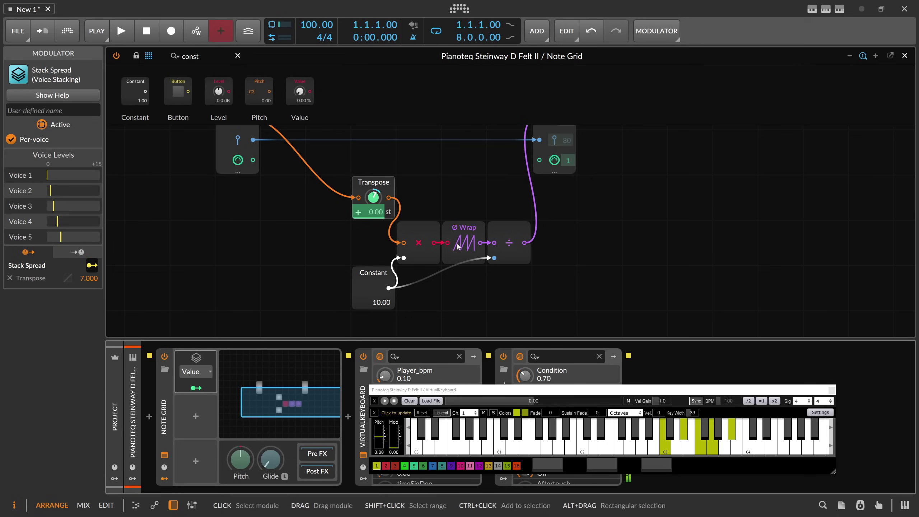
# Connect Transpose's output directly to the note output's pitch input and set the Note Grid's Voice Stacking to 3.
pyautogui.scroll(2, 407, 280)
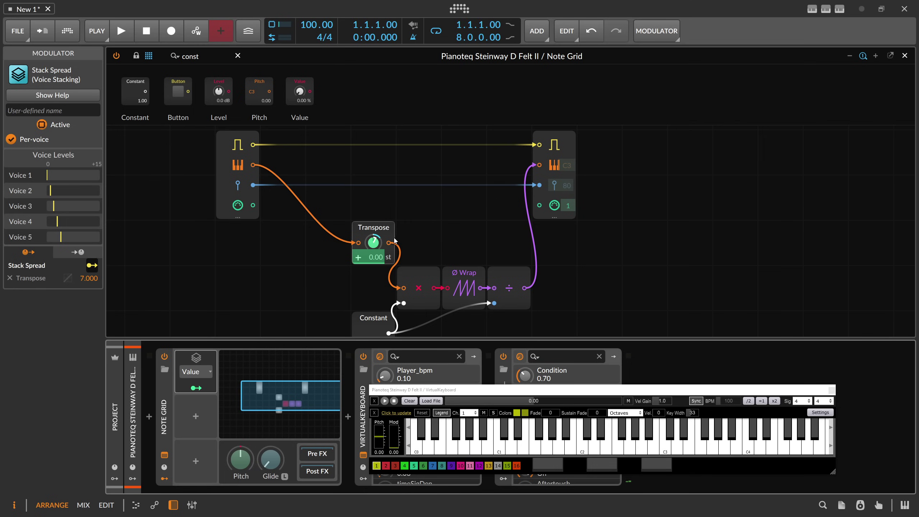
pyautogui.moveTo(389, 243); pyautogui.dragTo(540, 166)
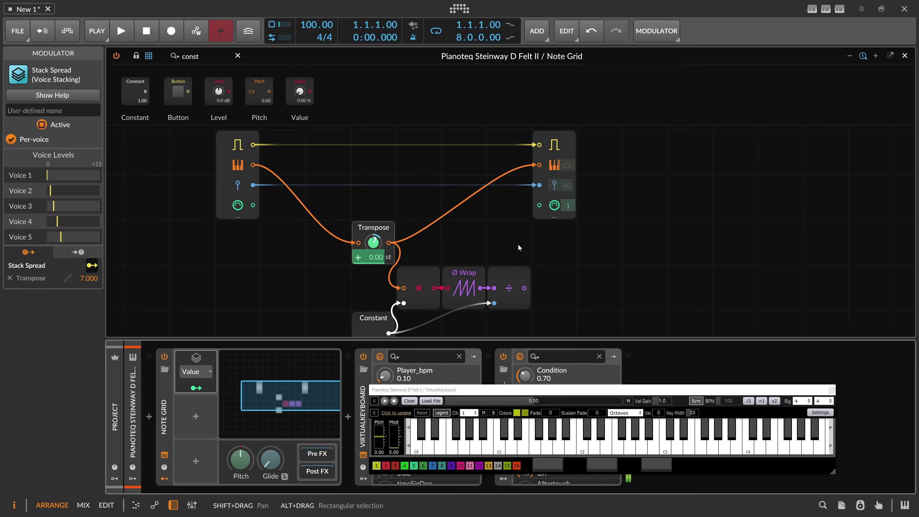
pyautogui.click(221, 404)
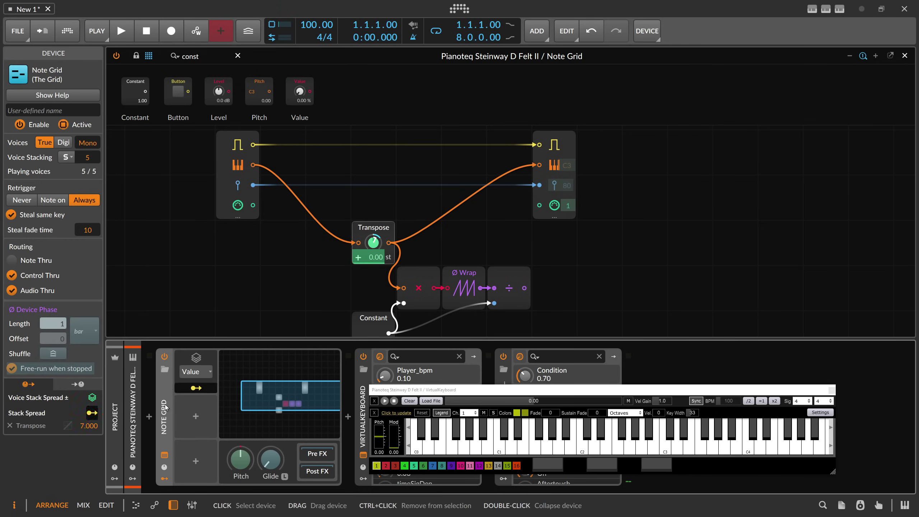
pyautogui.doubleClick(89, 158)
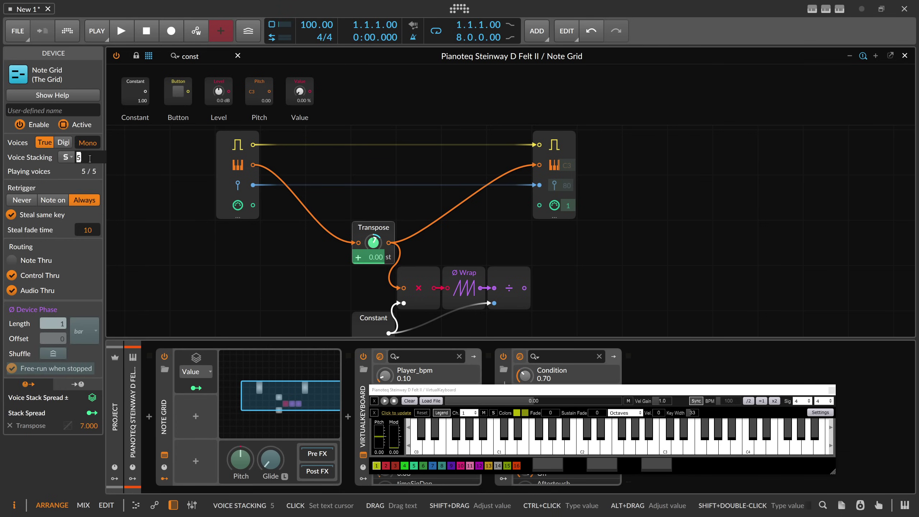
pyautogui.write('2')
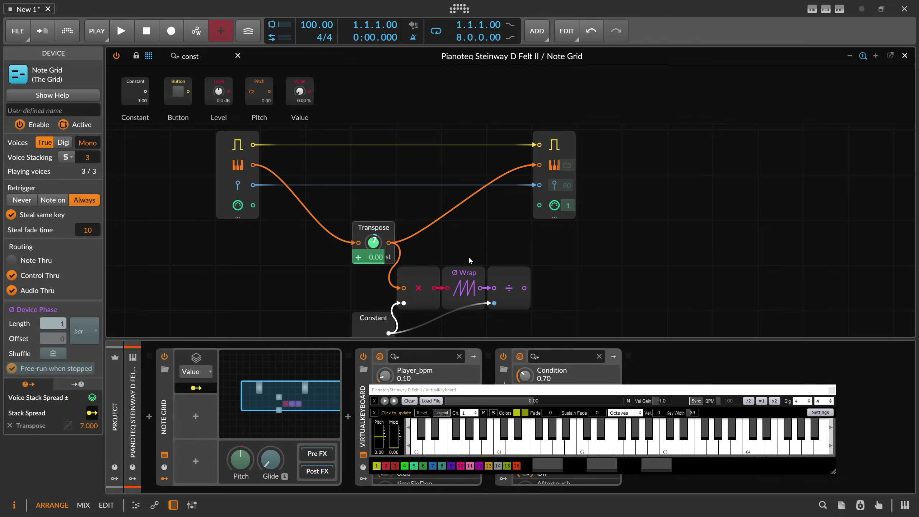
# Move the Multiply, Wrap, divider and Constant modules together well below the Transpose module.
pyautogui.scroll(-2, 468, 256)
pyautogui.moveTo(591, 295); pyautogui.dragTo(359, 235)
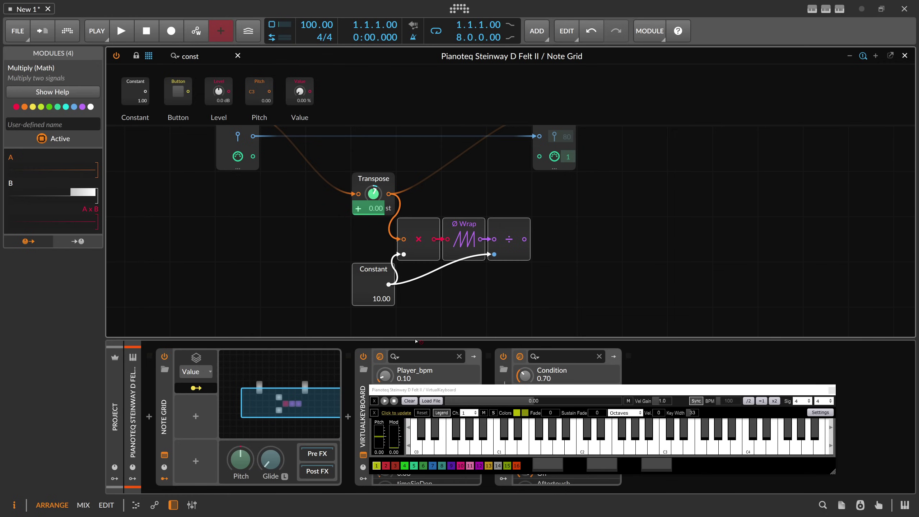
pyautogui.moveTo(422, 256); pyautogui.dragTo(422, 335)
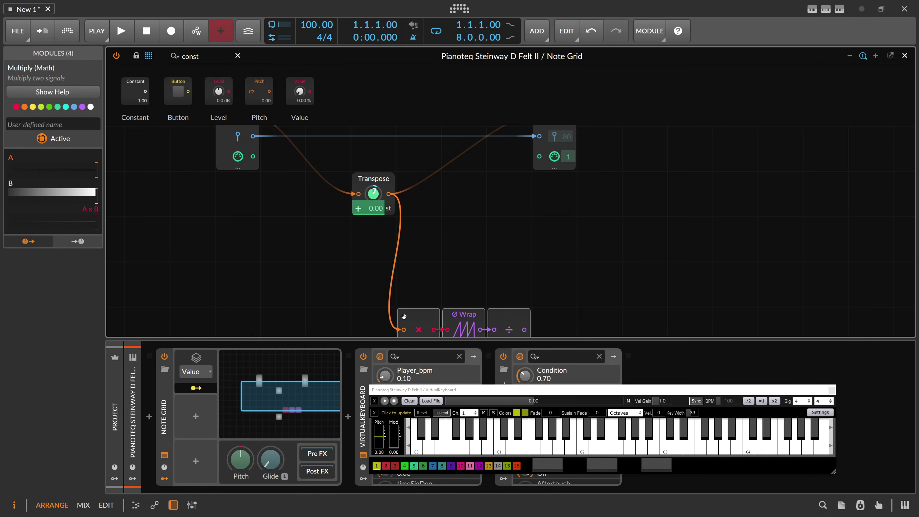
# Duplicate the Transpose and Note Out modules and connect the second Transpose's output to the second note output's pitch input.
pyautogui.scroll(2, 426, 234)
pyautogui.click(385, 224)
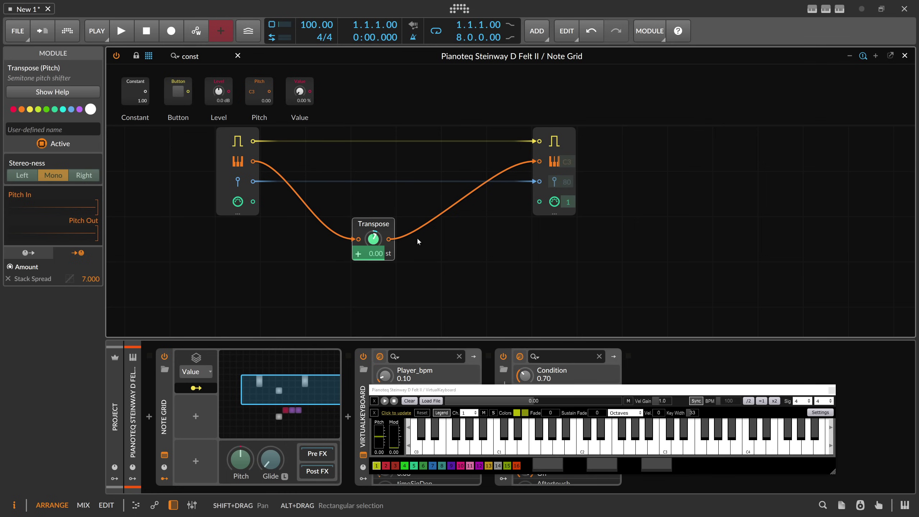
pyautogui.hotkey('ctrl', 'd')
pyautogui.click(542, 206)
pyautogui.hotkey('ctrl', 'd')
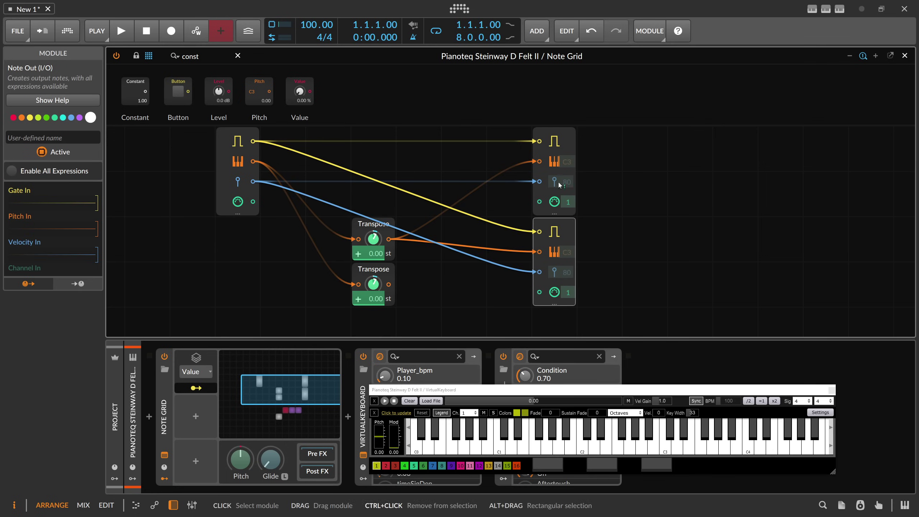
pyautogui.moveTo(388, 284); pyautogui.dragTo(540, 251)
# Leave Stack Spread's modulation mapping and set the second Transpose's amount to 3 semitones.
pyautogui.click(384, 269)
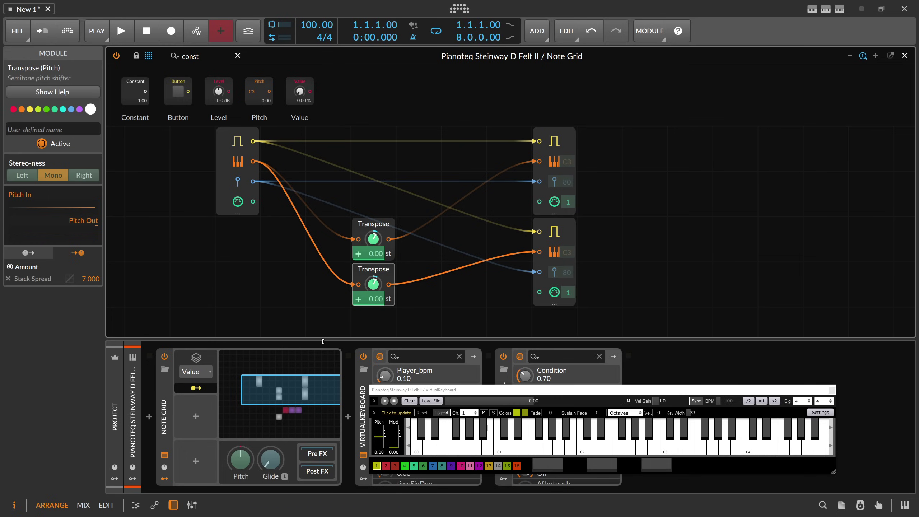
pyautogui.click(196, 388)
pyautogui.keyDown('ctrl'); pyautogui.click(373, 284); pyautogui.keyUp('ctrl')
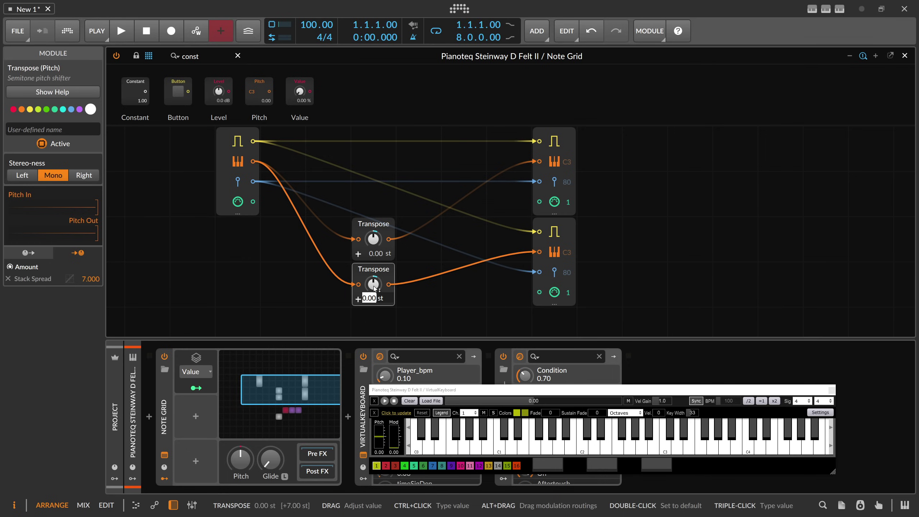
pyautogui.press('Return')
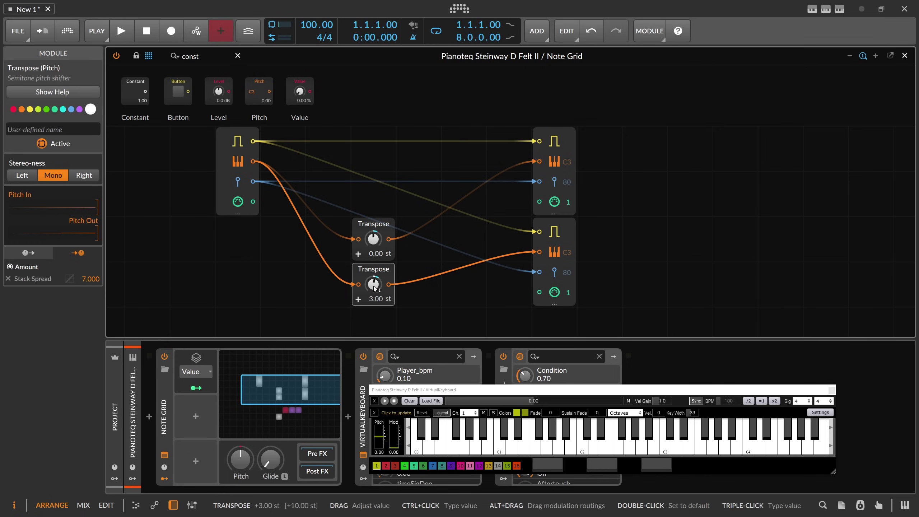
# Create a one-bar clip at bar 1 of the Pianoteq track and open it for note editing.
pyautogui.click(908, 57)
pyautogui.doubleClick(463, 83)
pyautogui.doubleClick(468, 81)
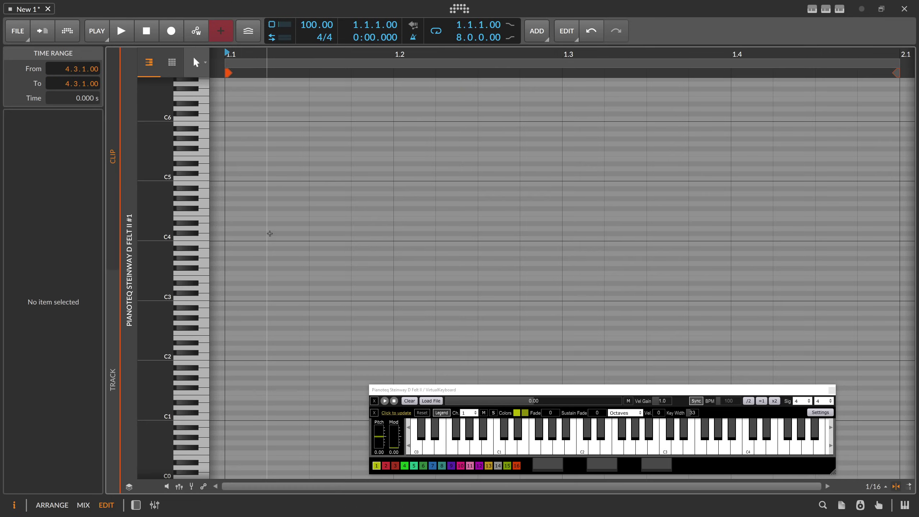
# Draw one-bar notes on C3 and G3, and copy both three semitones up to D#3 and A#3.
pyautogui.doubleClick(229, 298)
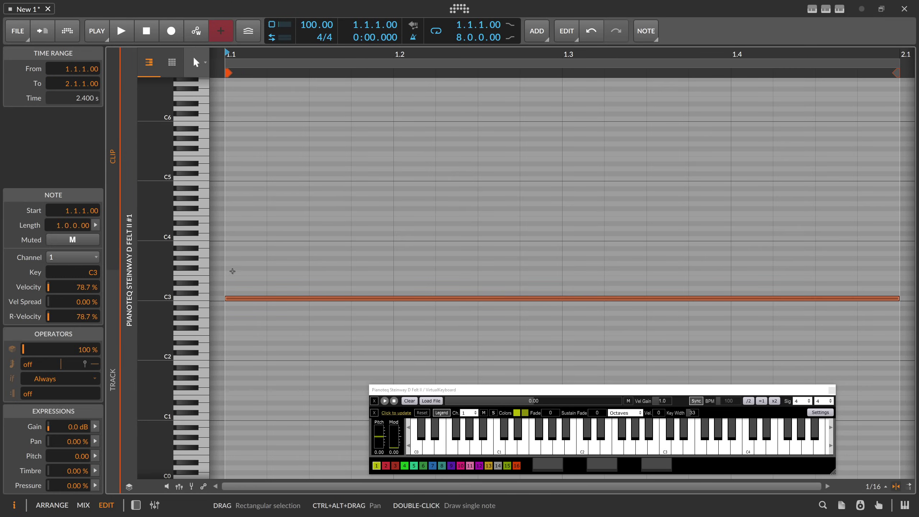
pyautogui.doubleClick(232, 264)
pyautogui.hotkey('ctrl', 'a')
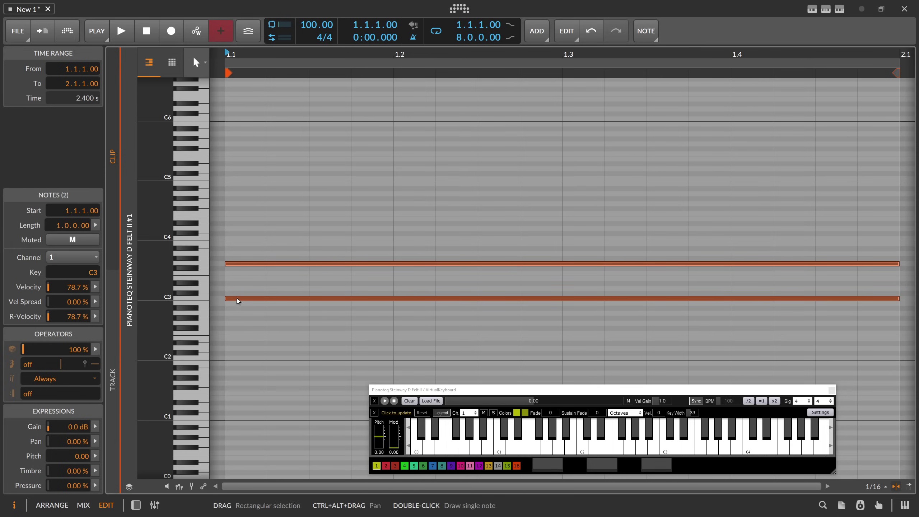
pyautogui.moveTo(237, 299); pyautogui.dragTo(240, 286)
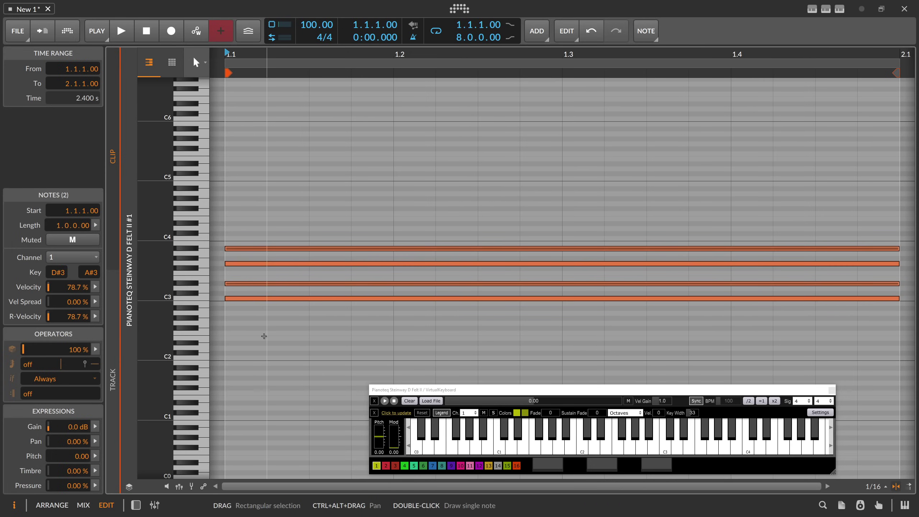
# Delete all four notes from the clip.
pyautogui.moveTo(251, 207); pyautogui.dragTo(273, 378)
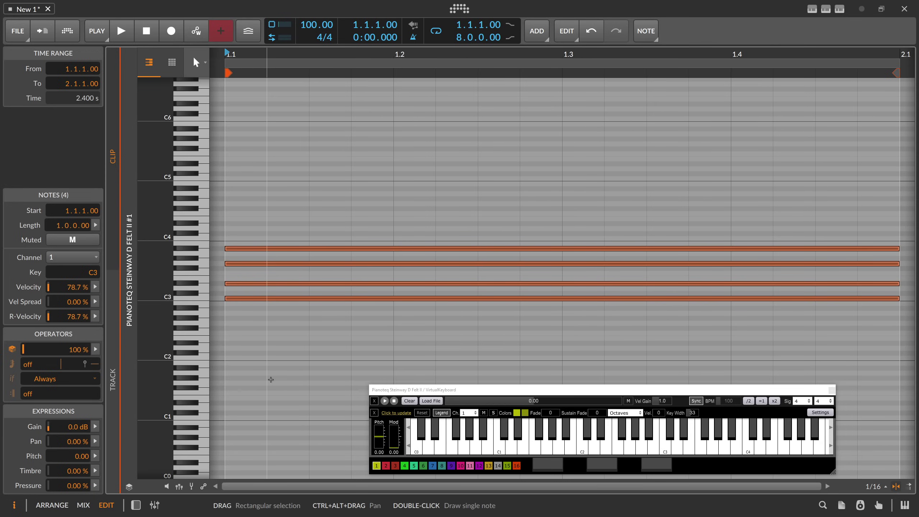
pyautogui.moveTo(266, 196); pyautogui.dragTo(251, 365)
pyautogui.press('Delete')
# Return to the arranger, select the Pianoteq track and reopen its Note Grid patch.
pyautogui.press('Tab')
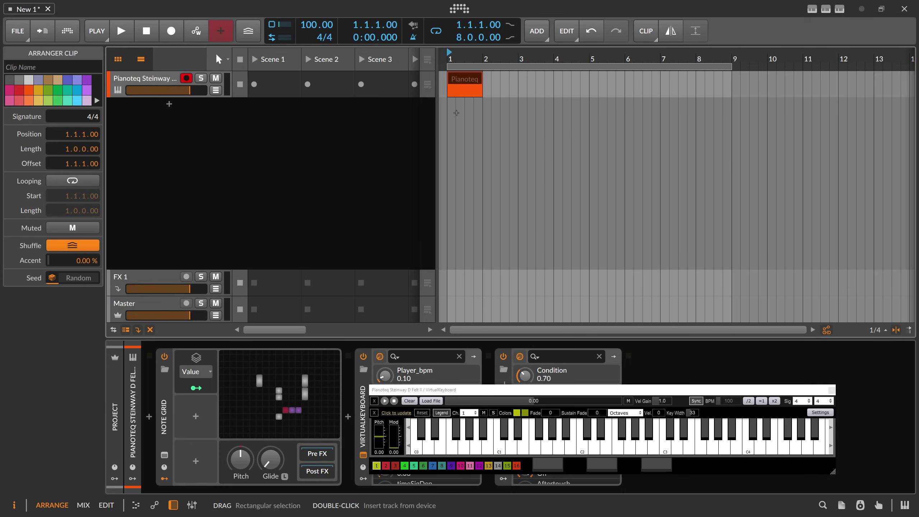
pyautogui.click(129, 89)
pyautogui.click(260, 362)
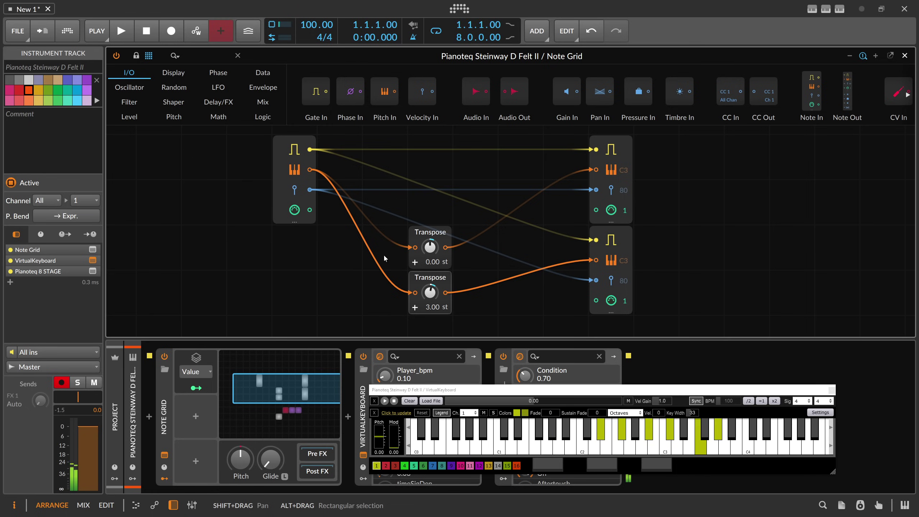
# Set the second Transpose's amount to 4 semitones.
pyautogui.click(430, 297)
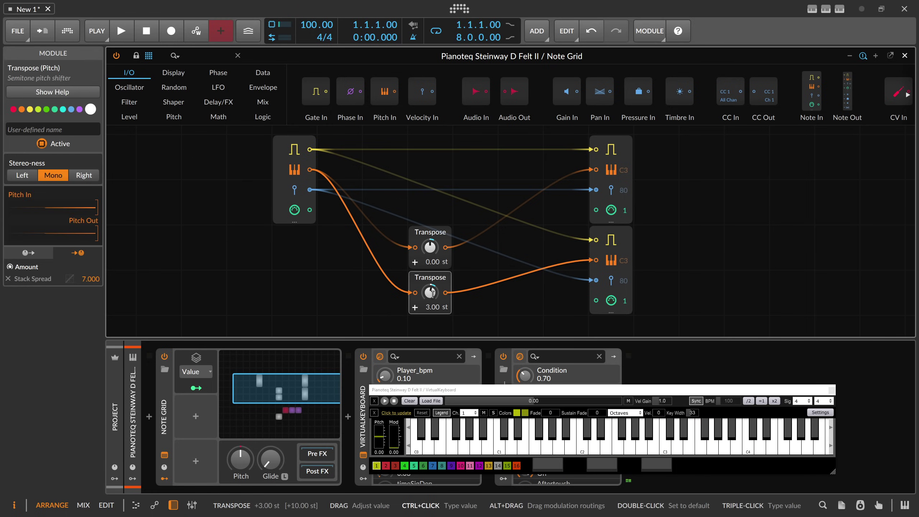
pyautogui.keyDown('ctrl'); pyautogui.click(433, 294); pyautogui.keyUp('ctrl')
pyautogui.press('Return')
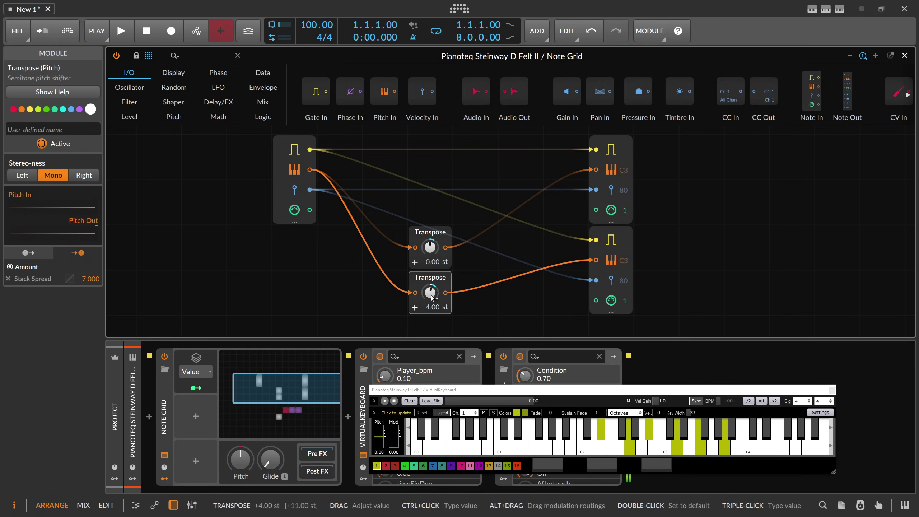
# Add a Button modulator to the Note Grid and name it "Maj".
pyautogui.click(196, 416)
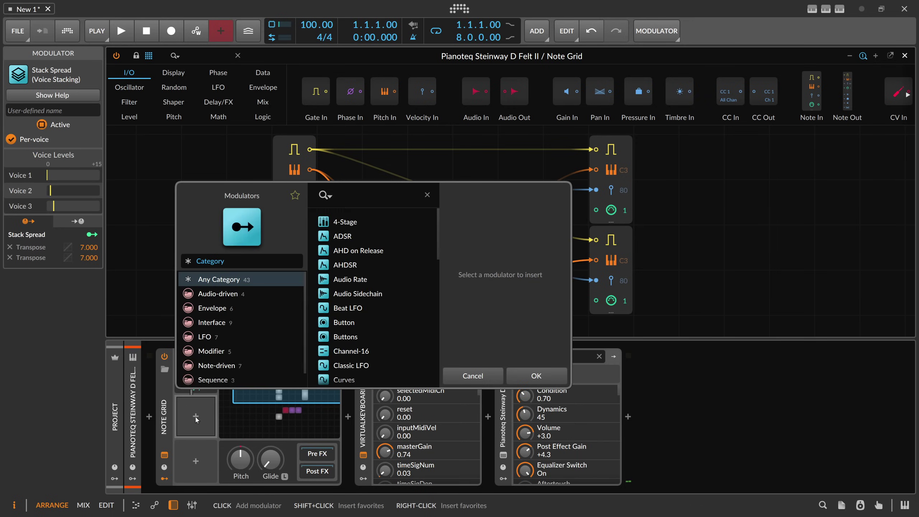
pyautogui.write('butt')
pyautogui.press('Return')
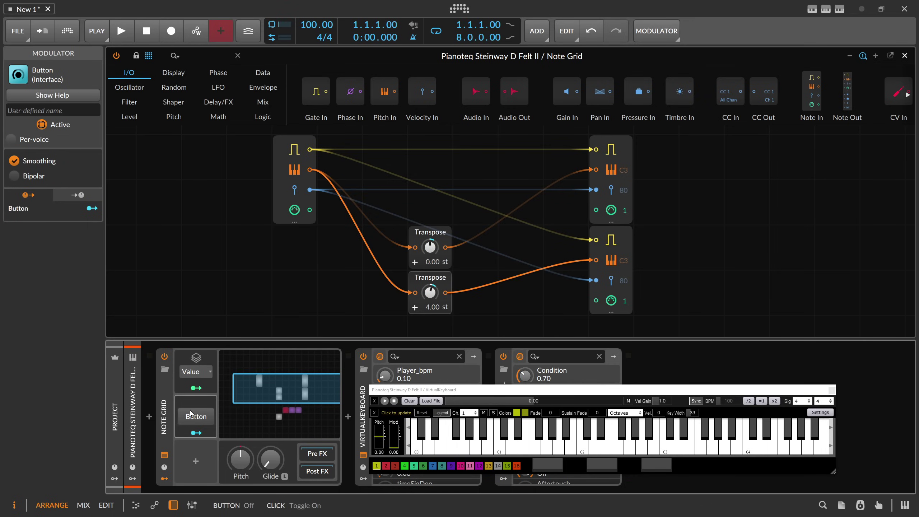
pyautogui.click(60, 110)
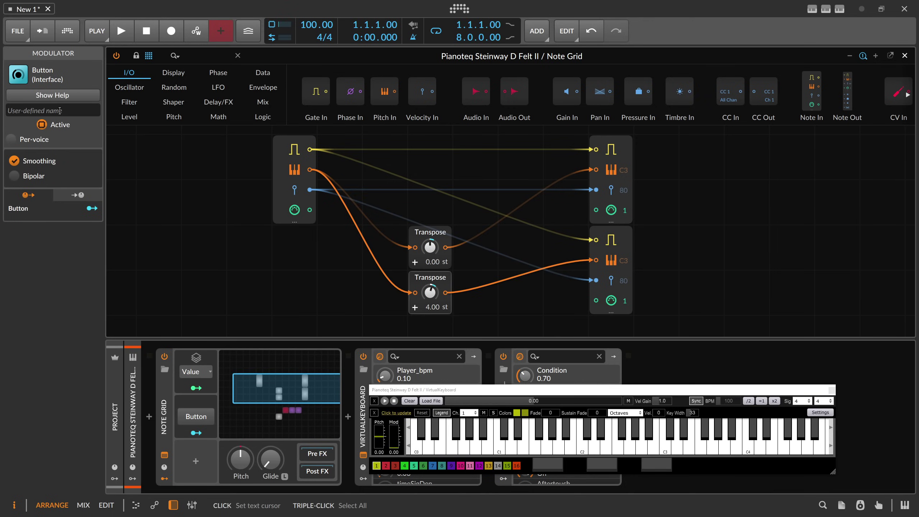
pyautogui.write('MNa')
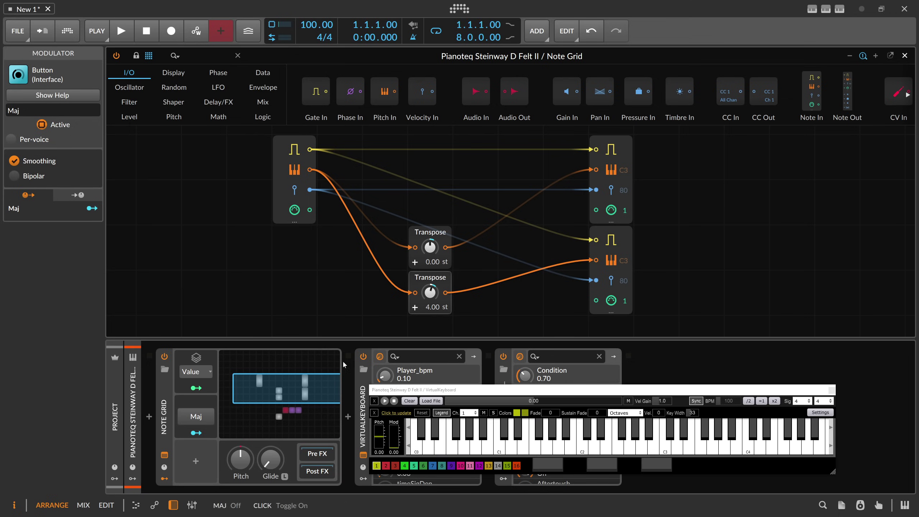
# Set the second Transpose's amount back to 3 semitones.
pyautogui.keyDown('ctrl'); pyautogui.click(429, 295); pyautogui.keyUp('ctrl')
pyautogui.write('3')
pyautogui.press('Return')
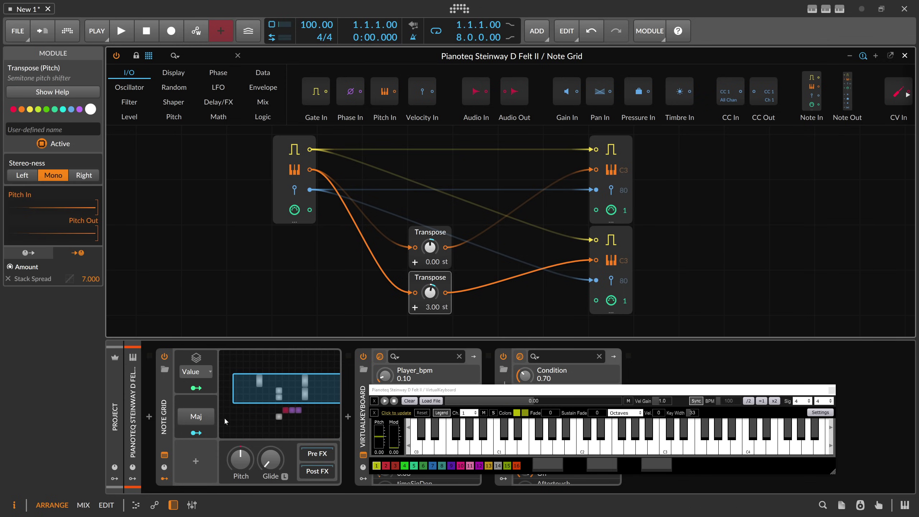
# Map the Maj button to the second Transpose's amount with a modulation of 1.
pyautogui.click(196, 433)
pyautogui.moveTo(430, 295); pyautogui.dragTo(430, 289)
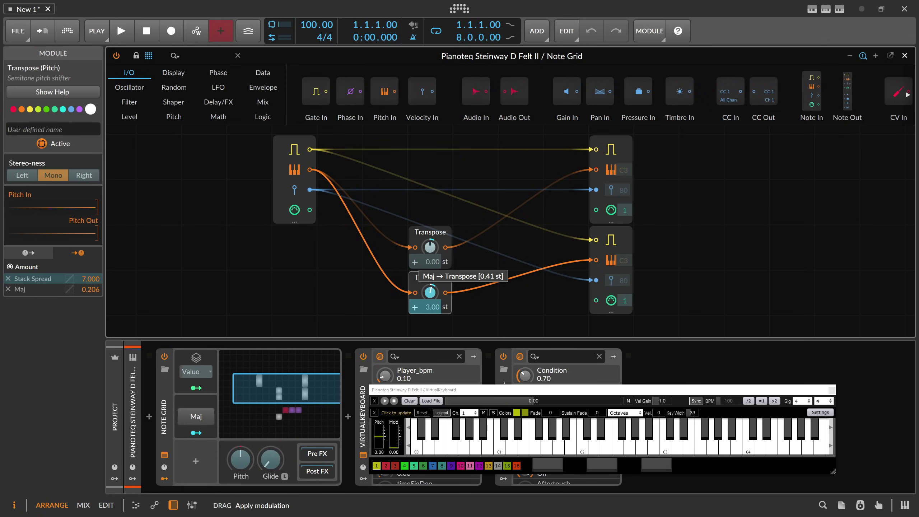
pyautogui.doubleClick(93, 289)
pyautogui.write('1')
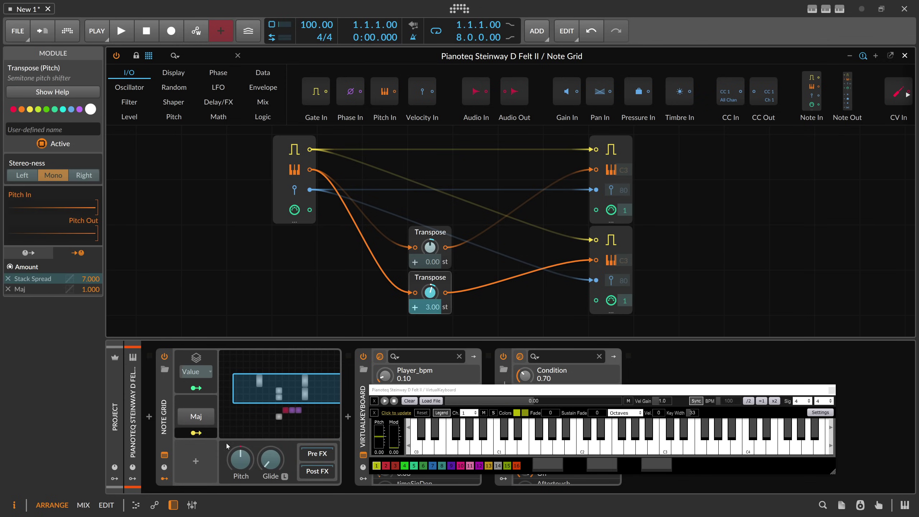
pyautogui.click(196, 433)
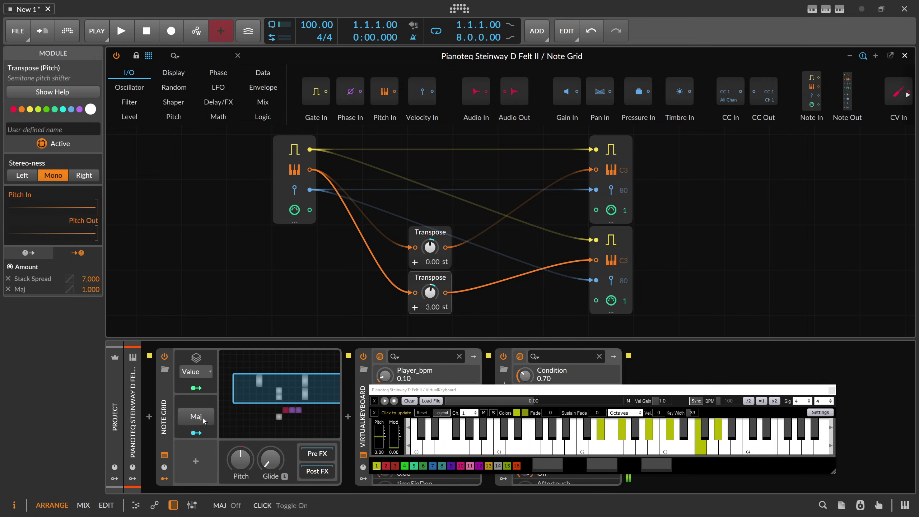
# Toggle the Maj button on and off to compare the two chords on the virtual keyboard, ending with it off.
pyautogui.click(196, 416)
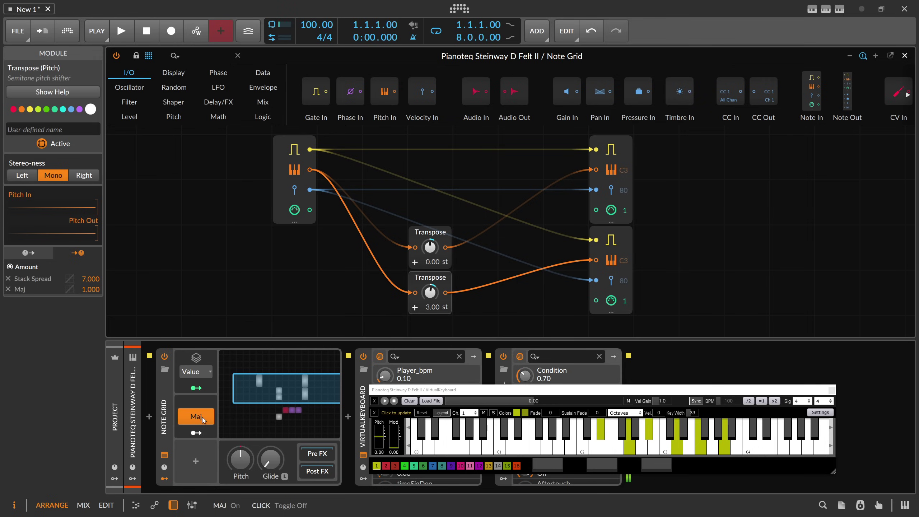
pyautogui.click(203, 420)
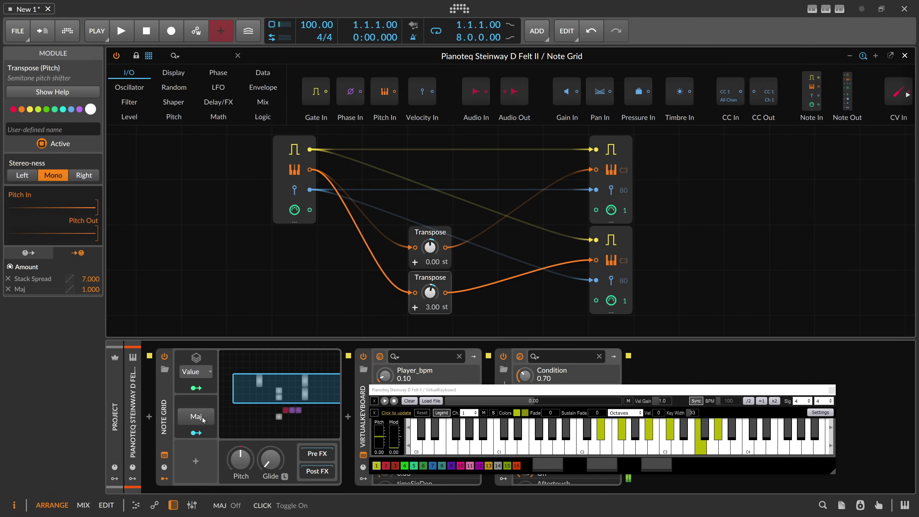
pyautogui.click(203, 419)
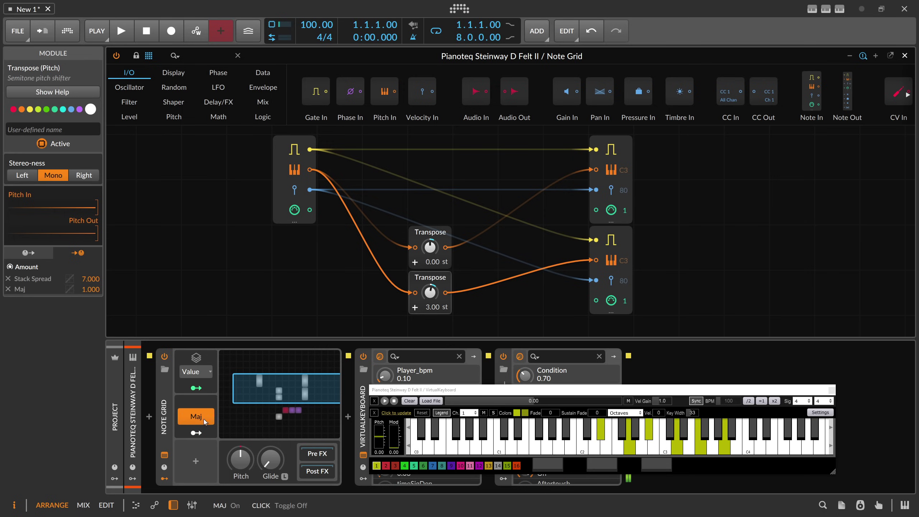
pyautogui.click(203, 419)
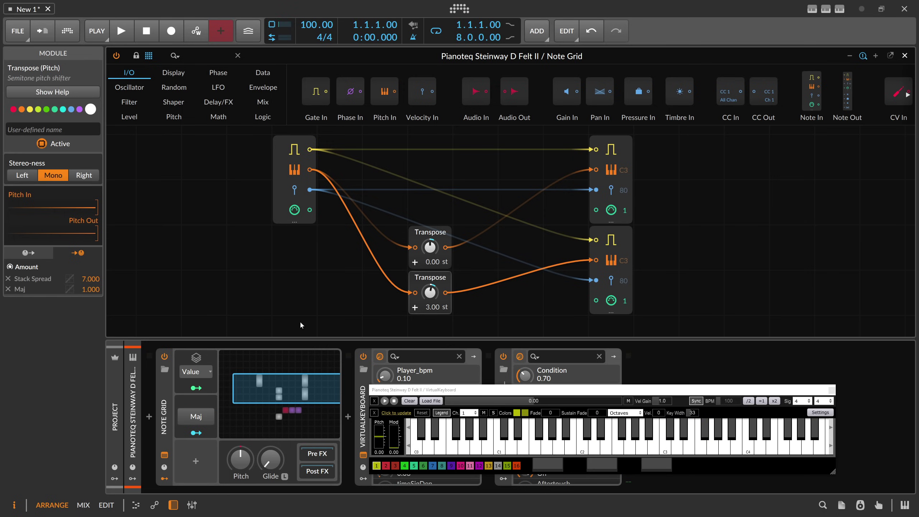
# Move both Transposes and both Note Outs further right, leaving free space after the note input module.
pyautogui.moveTo(334, 304); pyautogui.dragTo(285, 301)
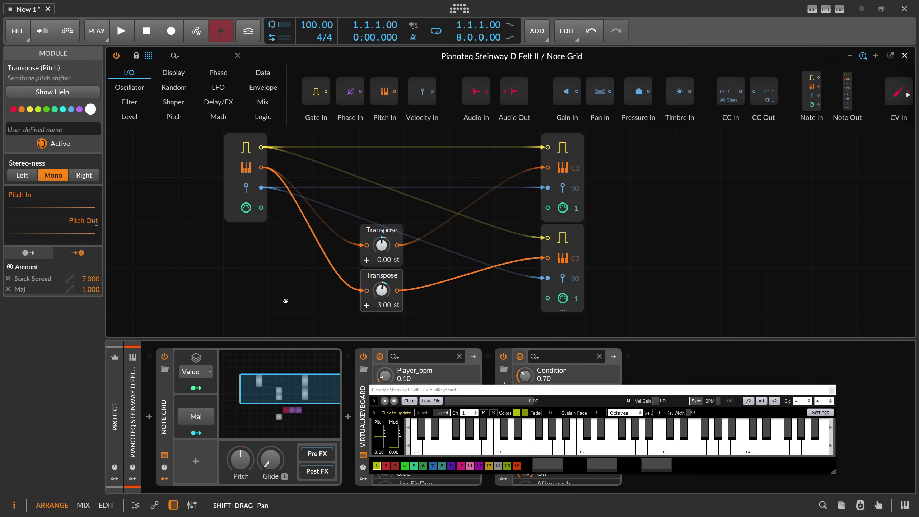
pyautogui.moveTo(674, 316); pyautogui.dragTo(401, 163)
pyautogui.moveTo(393, 228); pyautogui.dragTo(482, 229)
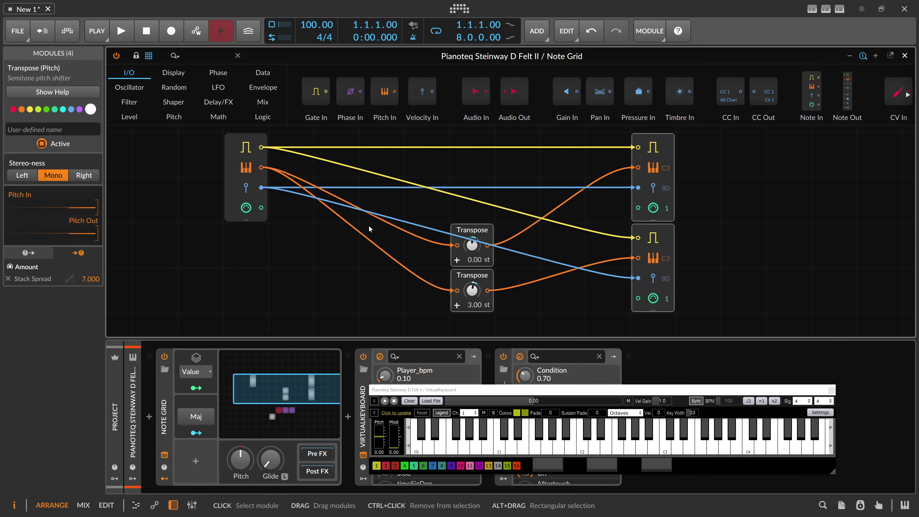
# Add a Pitch Buss below the note input, feed it from a Constant of 1.00, and set its attenuator to 7 semitones.
pyautogui.click(337, 240)
pyautogui.write('pitch')
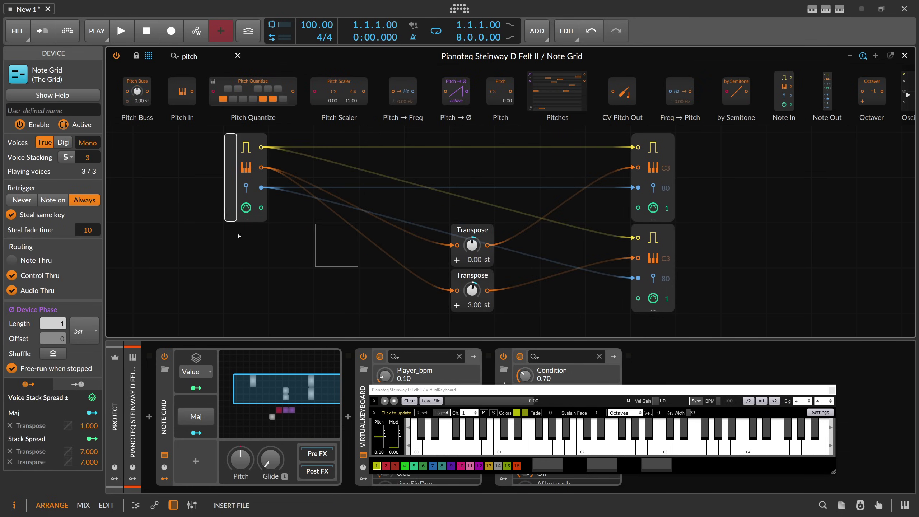
pyautogui.press('Return')
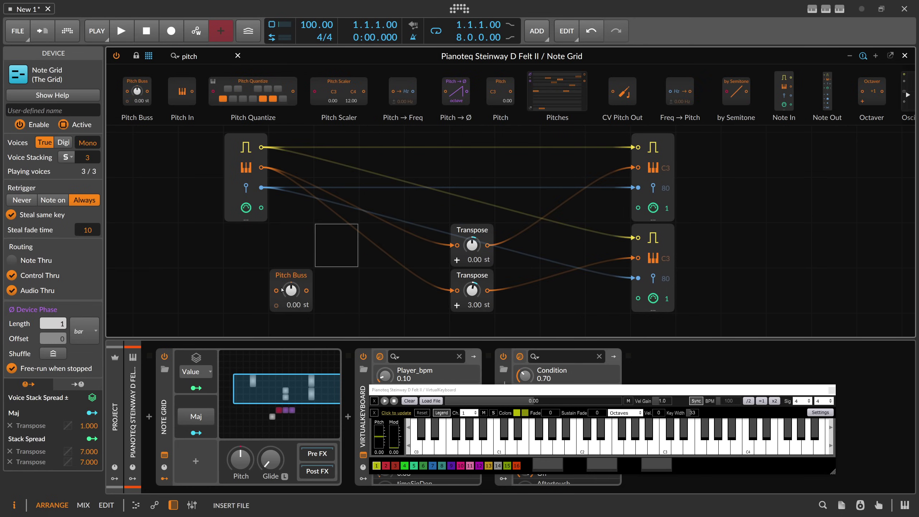
pyautogui.write('con')
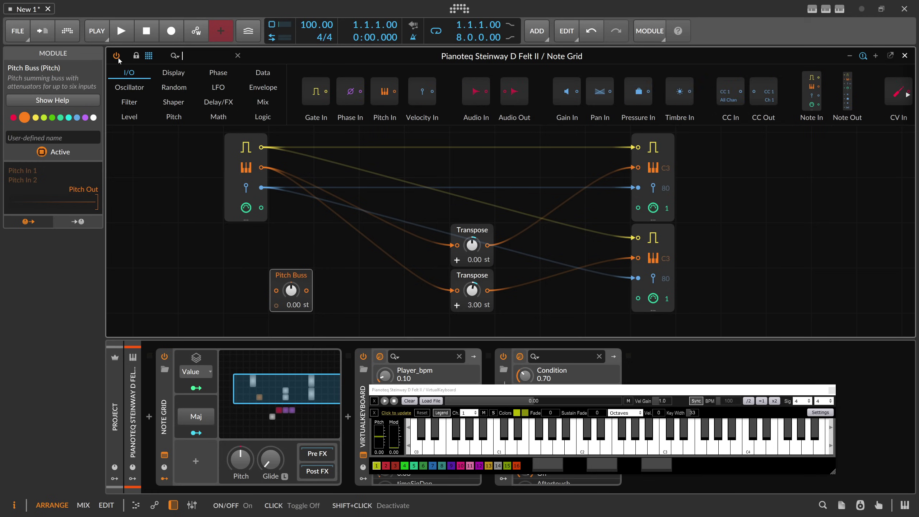
pyautogui.press('Return')
pyautogui.moveTo(261, 290); pyautogui.dragTo(276, 290)
pyautogui.write('7')
pyautogui.press('Return')
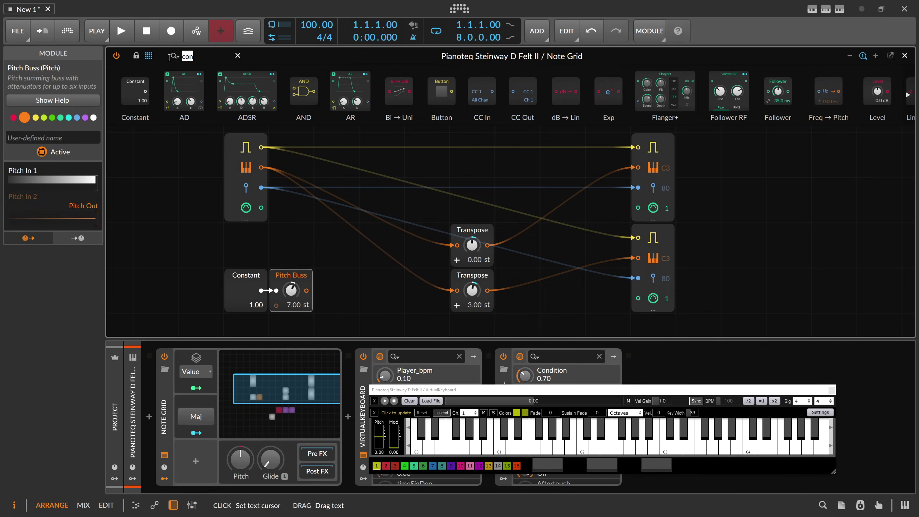
# Insert an Add module between the incoming pitch and both Transposes, with the Pitch Buss output feeding its second input.
pyautogui.write('add')
pyautogui.moveTo(132, 91); pyautogui.dragTo(384, 224)
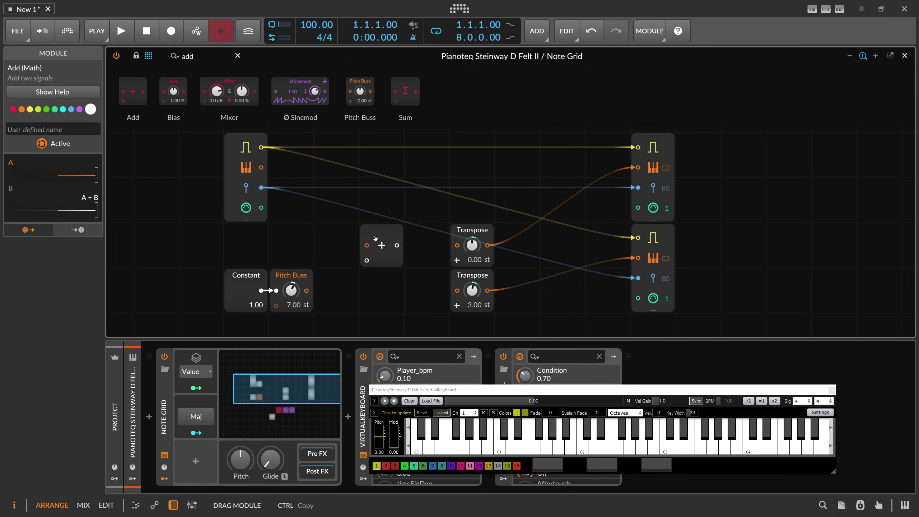
pyautogui.moveTo(307, 291); pyautogui.dragTo(366, 261)
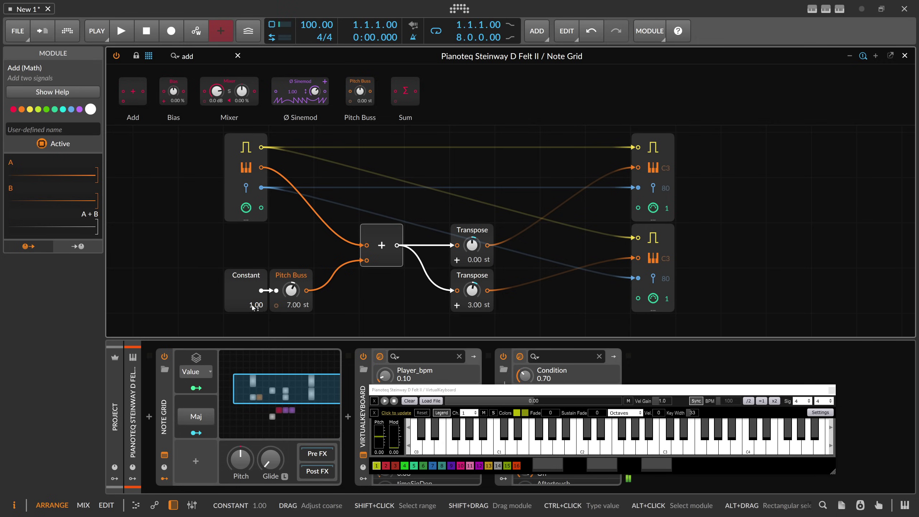
# Play chords while stepping the Constant feeding the Pitch Buss through 0, 2 and 3, ending at 0.00.
pyautogui.moveTo(250, 305); pyautogui.dragTo(254, 307)
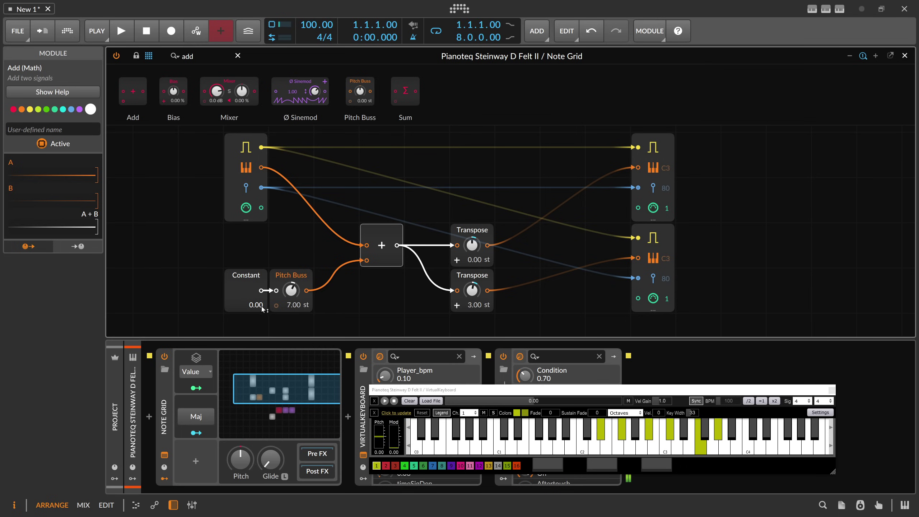
pyautogui.moveTo(252, 310); pyautogui.dragTo(251, 303)
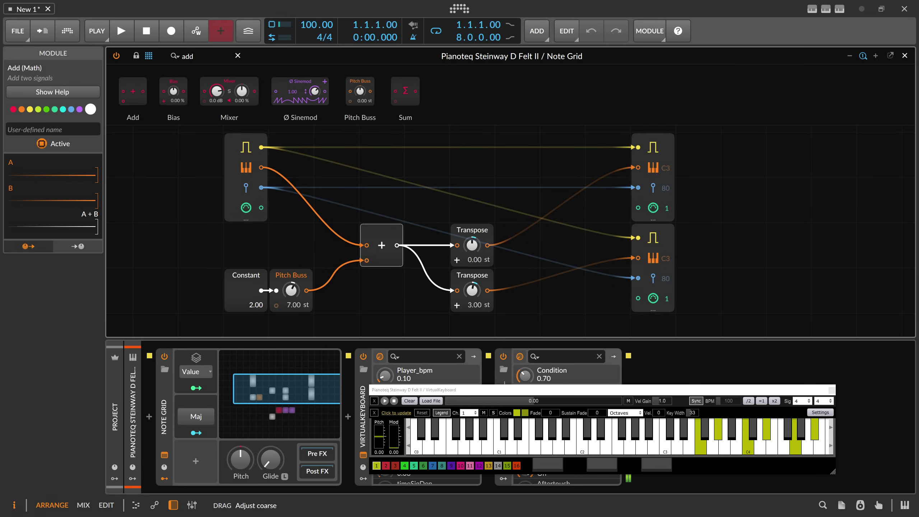
pyautogui.moveTo(251, 304); pyautogui.dragTo(251, 297)
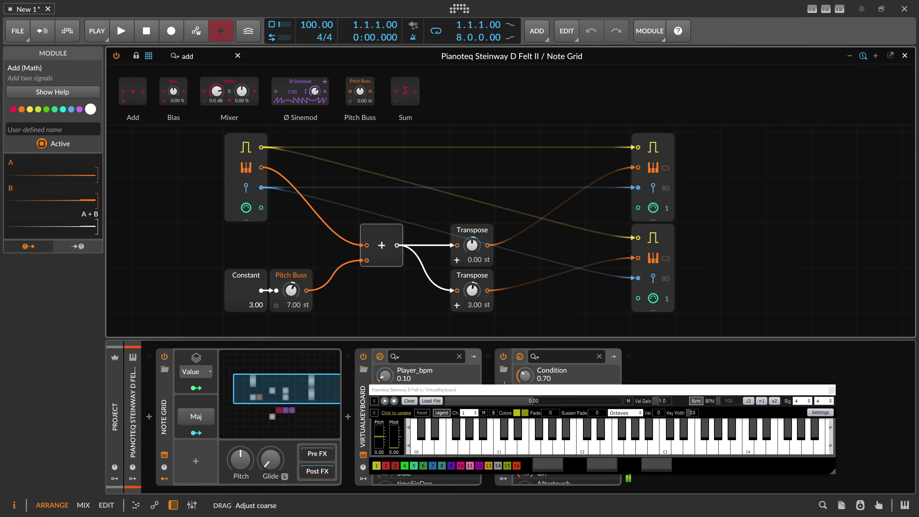
pyautogui.doubleClick(249, 307)
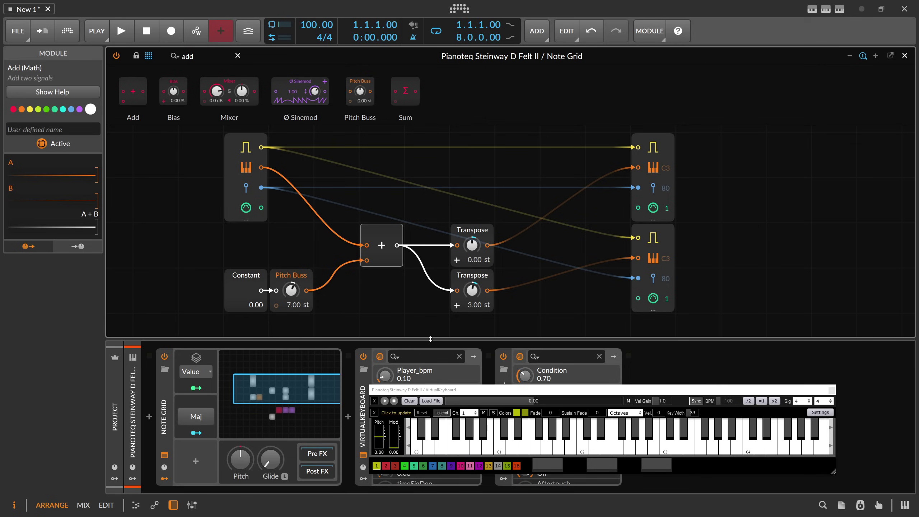
pyautogui.moveTo(257, 304)
pyautogui.mouseDown()
pyautogui.moveTo(256, 273)
pyautogui.moveTo(256, 321)
pyautogui.moveTo(256, 296)
pyautogui.moveTo(256, 304)
pyautogui.mouseUp()
# Move both Note Outs further right to make room for the Multiply, Wrap and Divide chain.
pyautogui.scroll(-1, 368, 285)
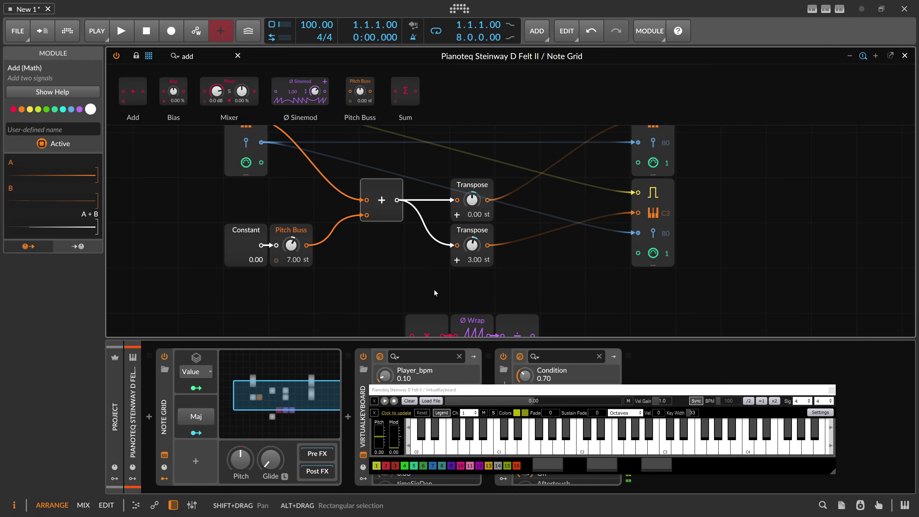
pyautogui.moveTo(436, 290); pyautogui.dragTo(324, 274)
pyautogui.moveTo(475, 314); pyautogui.dragTo(318, 307)
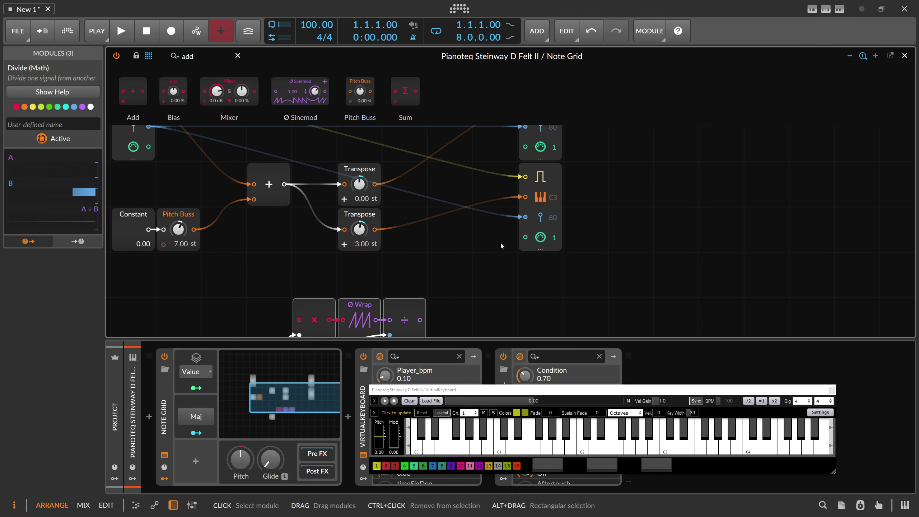
pyautogui.scroll(2, 615, 291)
pyautogui.moveTo(628, 298); pyautogui.dragTo(632, 184)
pyautogui.scroll(-2, 575, 225)
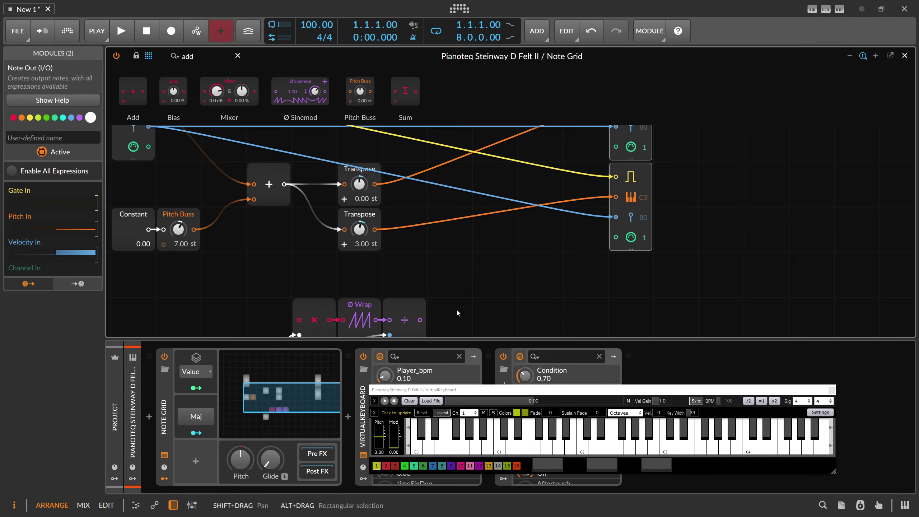
# Place the Multiply, Wrap and Divide chain between the second Transpose and the second Note Out's pitch input, and wire it in.
pyautogui.moveTo(454, 312); pyautogui.dragTo(444, 220)
pyautogui.moveTo(375, 229); pyautogui.dragTo(435, 229)
pyautogui.moveTo(556, 229); pyautogui.dragTo(616, 197)
pyautogui.scroll(2, 619, 203)
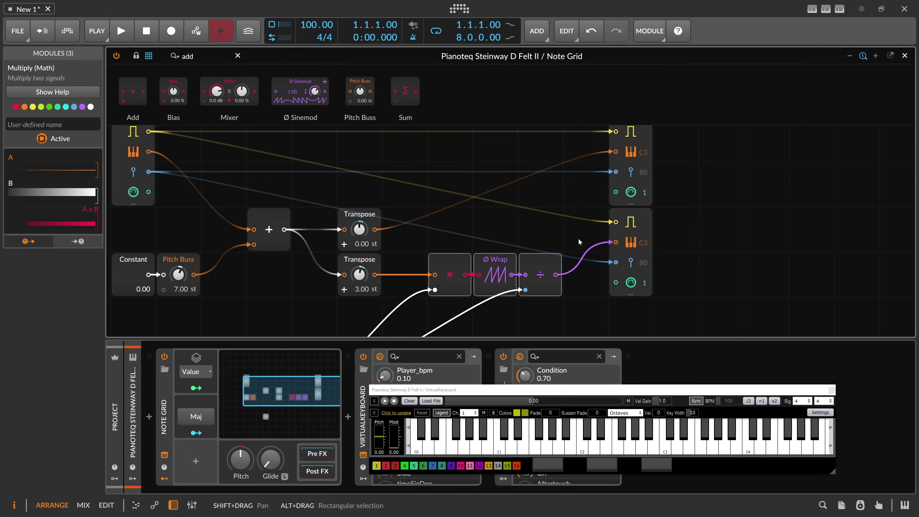
# Duplicate the Multiply, Wrap and Divide chain above the original and wire it between the first Transpose and the first Note Out's pitch.
pyautogui.moveTo(450, 282); pyautogui.dragTo(450, 237)
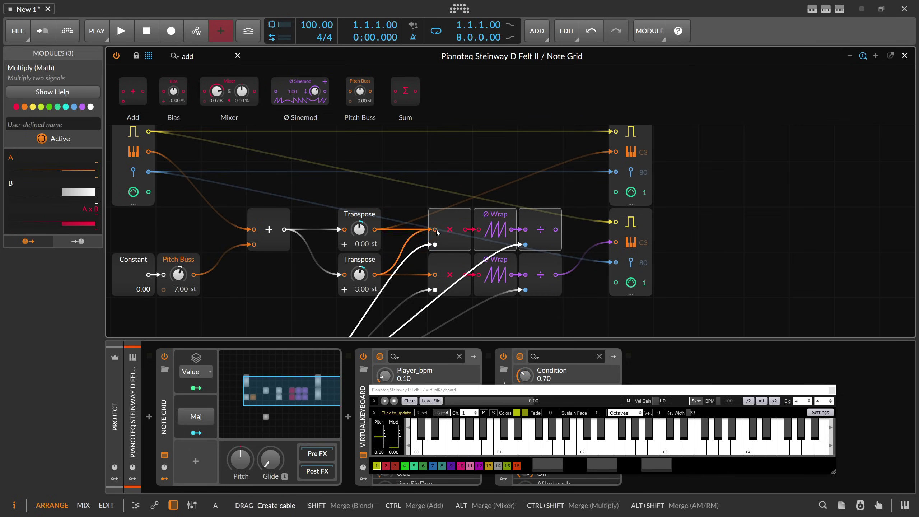
pyautogui.moveTo(375, 229); pyautogui.dragTo(435, 229)
pyautogui.moveTo(556, 229); pyautogui.dragTo(616, 152)
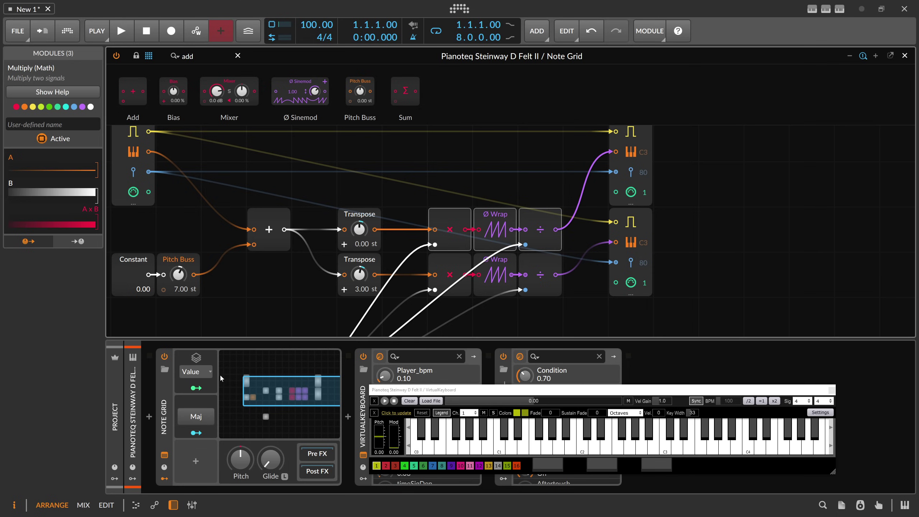
# Set the Note Grid's Voice Stacking to 2 and raise the Constant feeding the Pitch Buss to 5.00 while playing chords.
pyautogui.click(164, 393)
pyautogui.moveTo(88, 158); pyautogui.dragTo(88, 157)
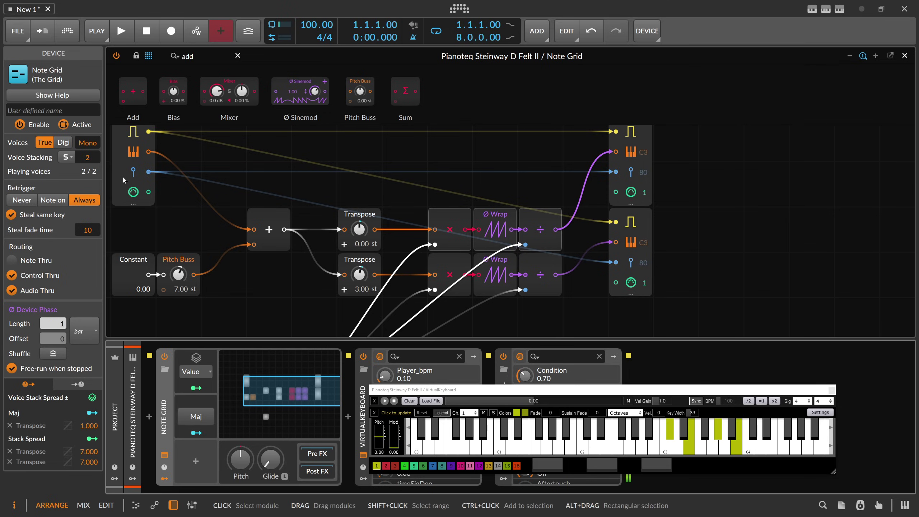
pyautogui.moveTo(260, 404); pyautogui.dragTo(246, 408)
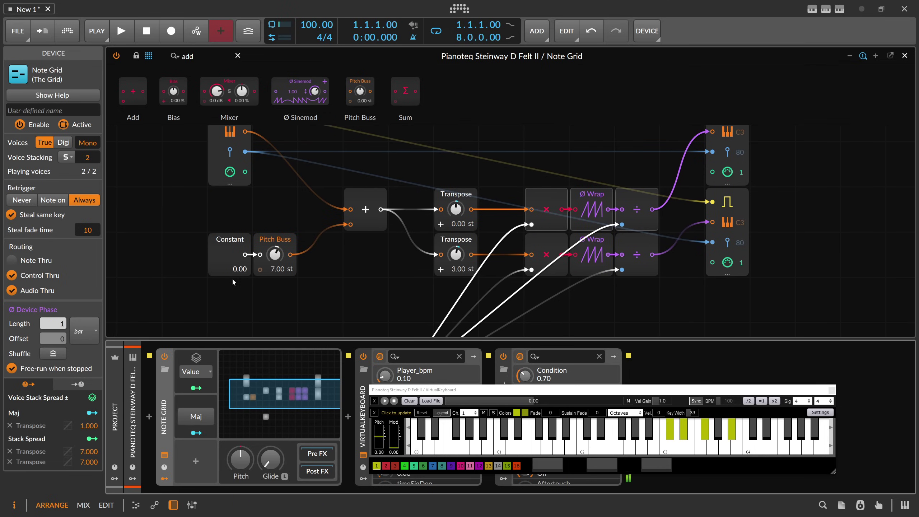
pyautogui.moveTo(235, 272); pyautogui.dragTo(235, 259)
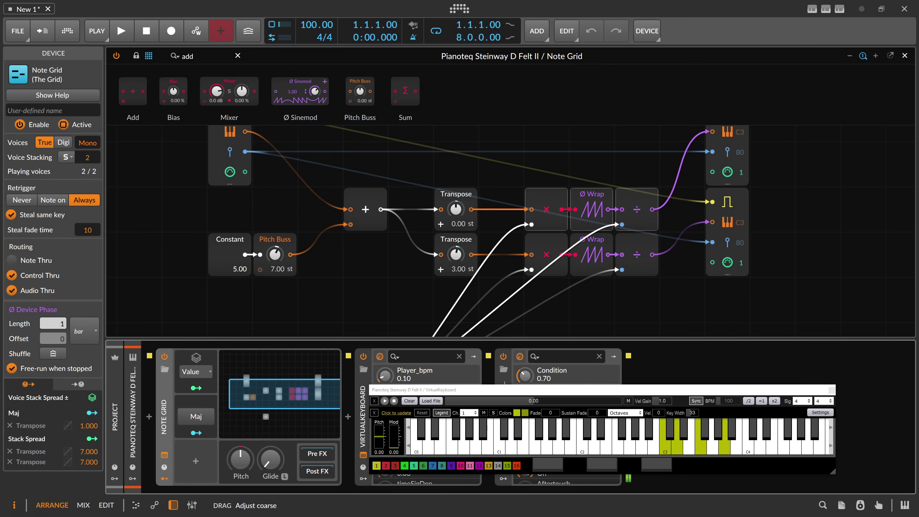
pyautogui.moveTo(233, 271); pyautogui.dragTo(233, 270)
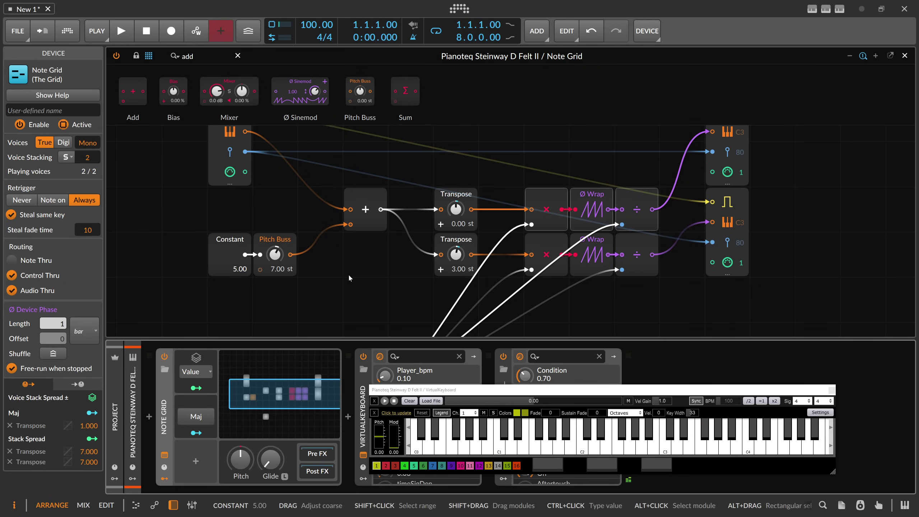
# Duplicate the second Note Out below it and feed the copy's pitch input from the upper Divide.
pyautogui.moveTo(773, 230); pyautogui.dragTo(606, 271)
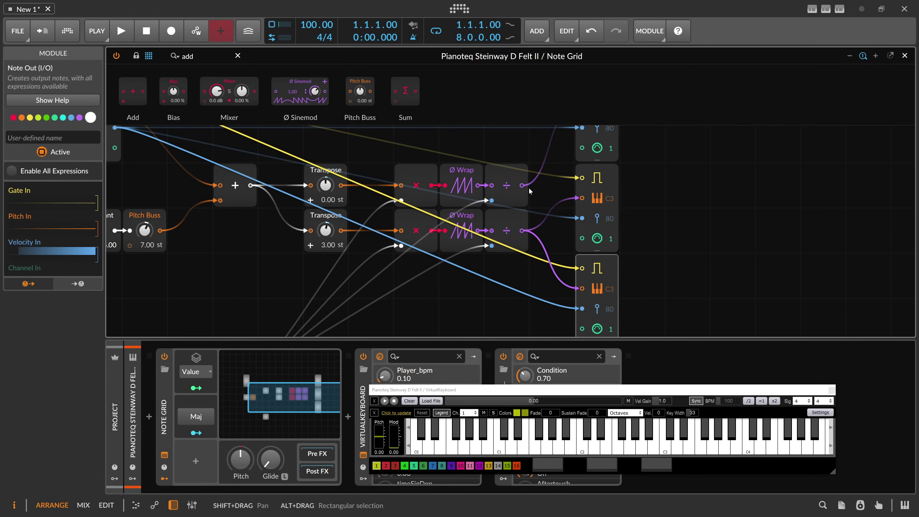
pyautogui.moveTo(522, 186); pyautogui.dragTo(612, 292)
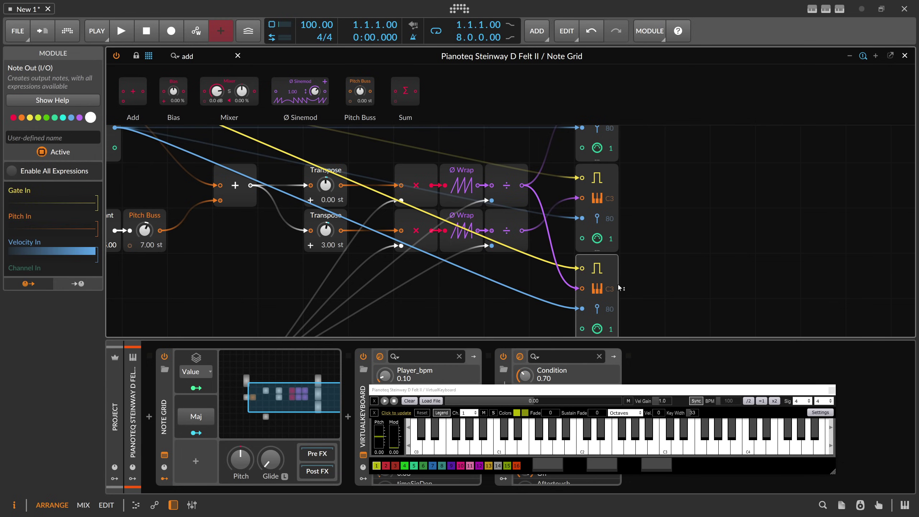
# Insert an Octaver set to -1 between the upper Divide and the third Note Out's pitch input.
pyautogui.write('oc')
pyautogui.moveTo(147, 92); pyautogui.dragTo(556, 328)
pyautogui.moveTo(560, 290); pyautogui.dragTo(544, 269)
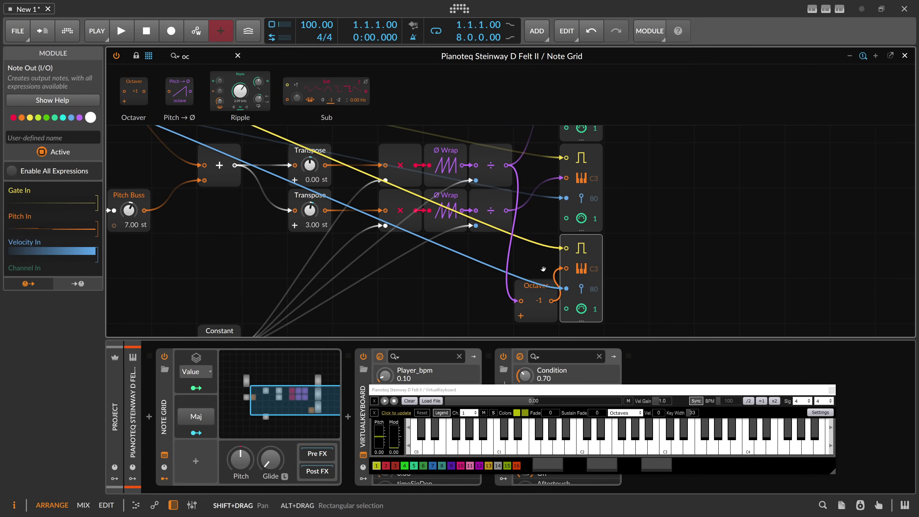
# Audition chords by lowering the Constant feeding the Pitch Buss to 4.00, turning Maj on, and bringing the Constant down to 0.00.
pyautogui.scroll(-1, 537, 267)
pyautogui.moveTo(466, 270); pyautogui.dragTo(518, 291)
pyautogui.scroll(-1, 559, 286)
pyautogui.scroll(-1, 539, 293)
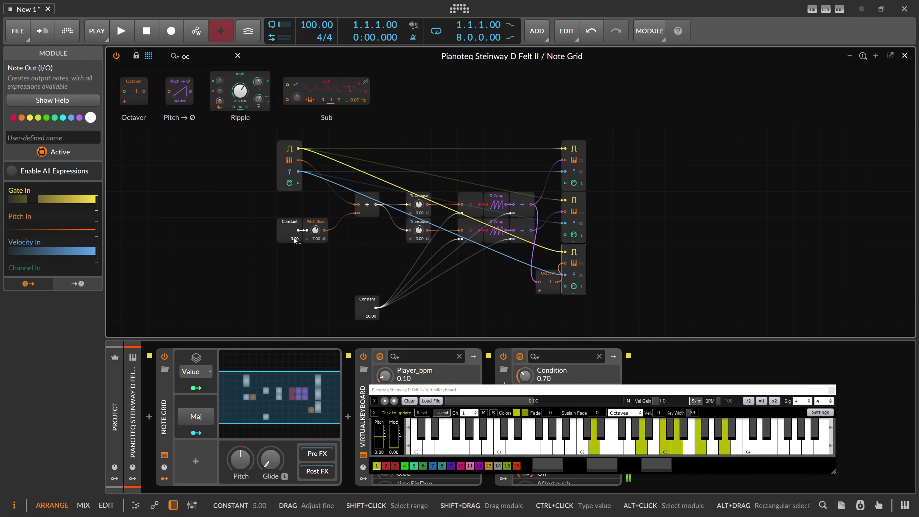
pyautogui.moveTo(295, 240); pyautogui.dragTo(295, 244)
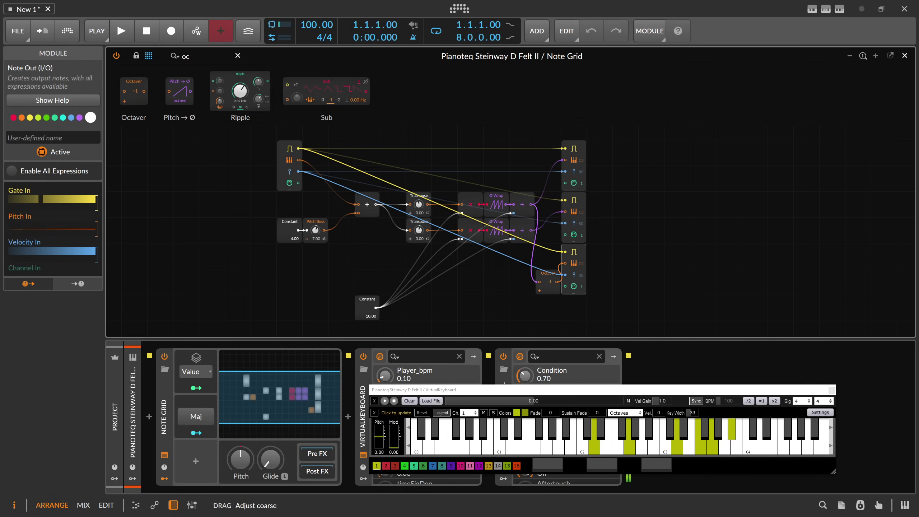
pyautogui.click(199, 418)
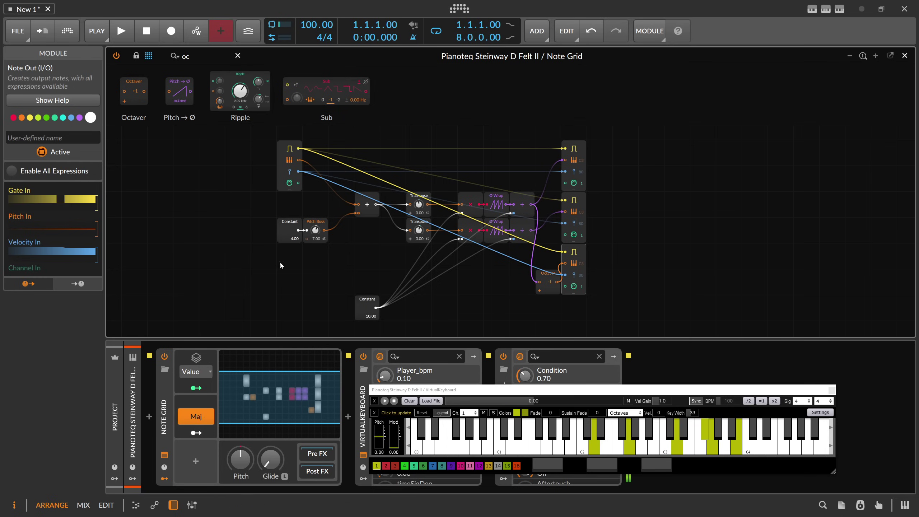
pyautogui.moveTo(295, 239); pyautogui.dragTo(295, 243)
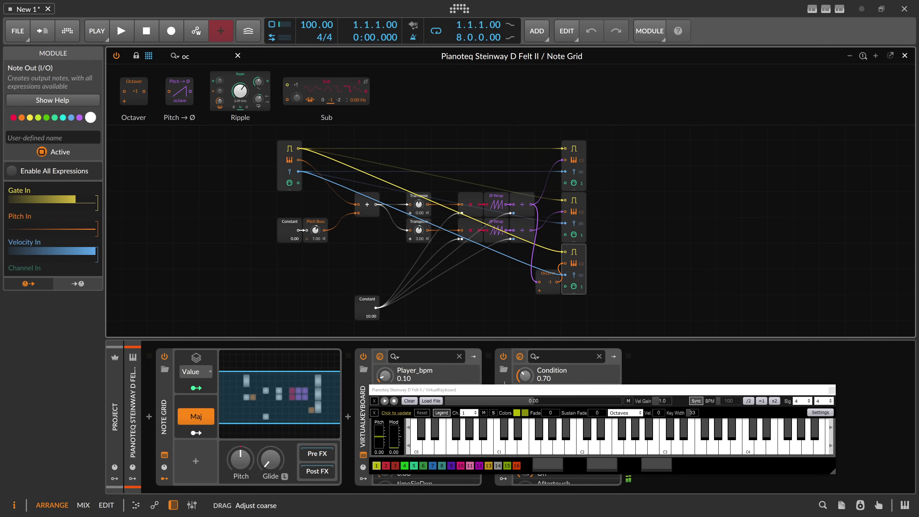
pyautogui.moveTo(289, 238); pyautogui.dragTo(288, 239)
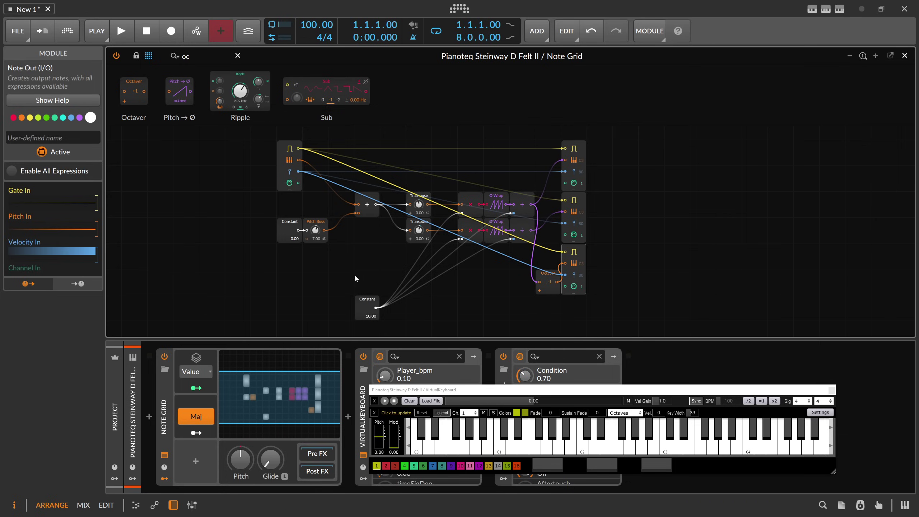
# Move the 10.00 Constant up below the Multiply modules and audition chords with the Pitch Buss Constant, ending at 0.00.
pyautogui.moveTo(368, 303); pyautogui.dragTo(445, 277)
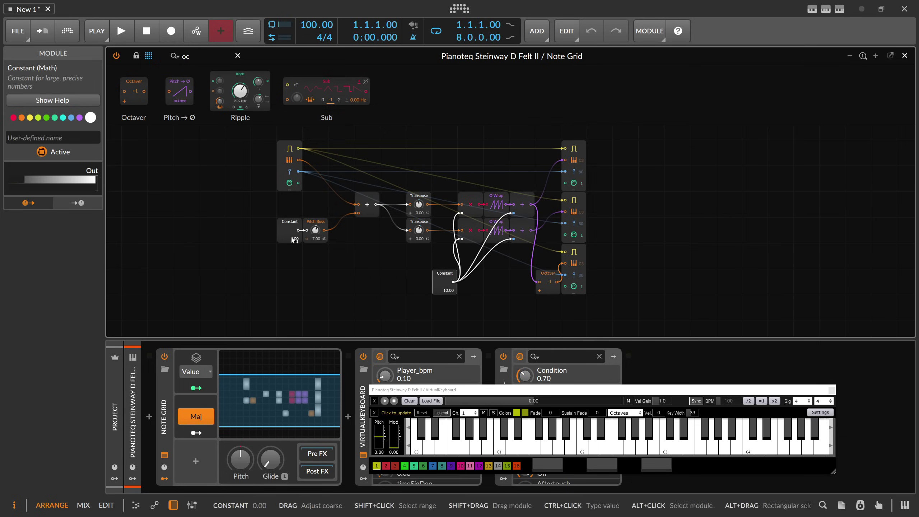
pyautogui.moveTo(295, 238); pyautogui.dragTo(296, 238)
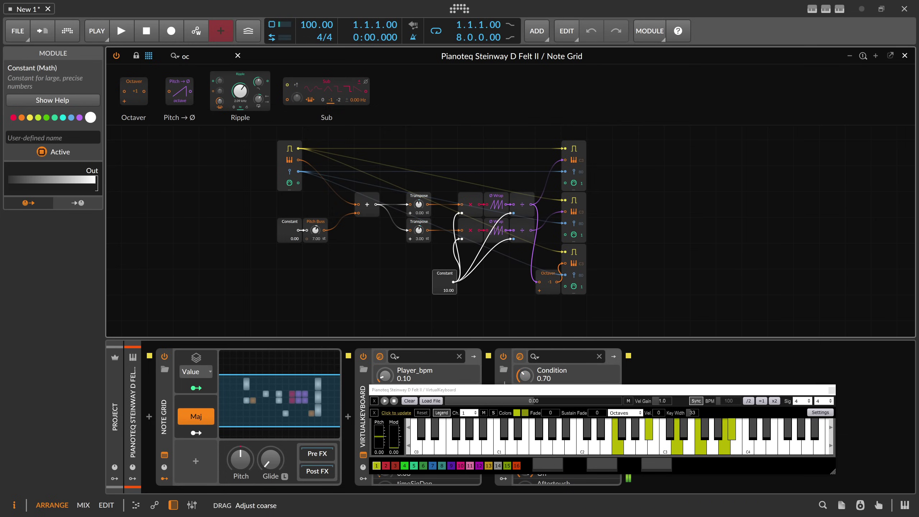
# Set the Pitch Buss attenuator to 3 semitones and play chords with it.
pyautogui.keyDown('ctrl'); pyautogui.click(318, 230); pyautogui.keyUp('ctrl')
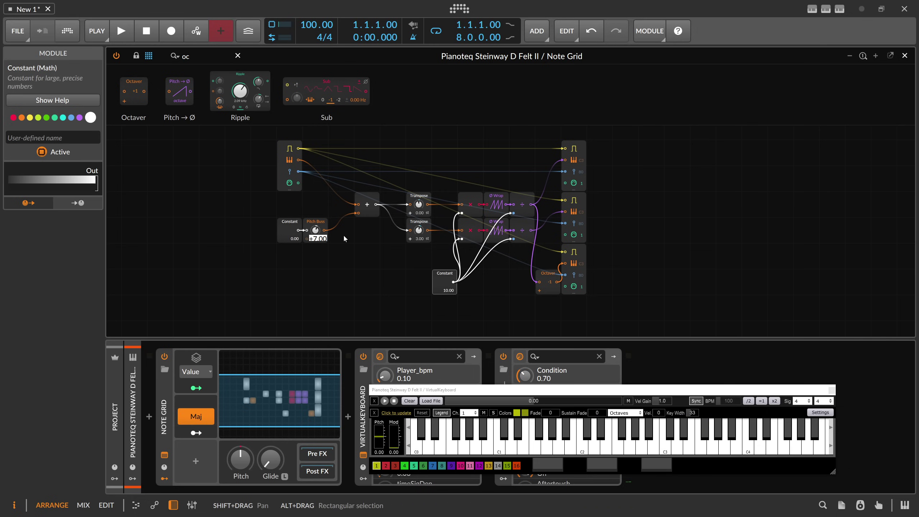
pyautogui.write('3')
pyautogui.press('Return')
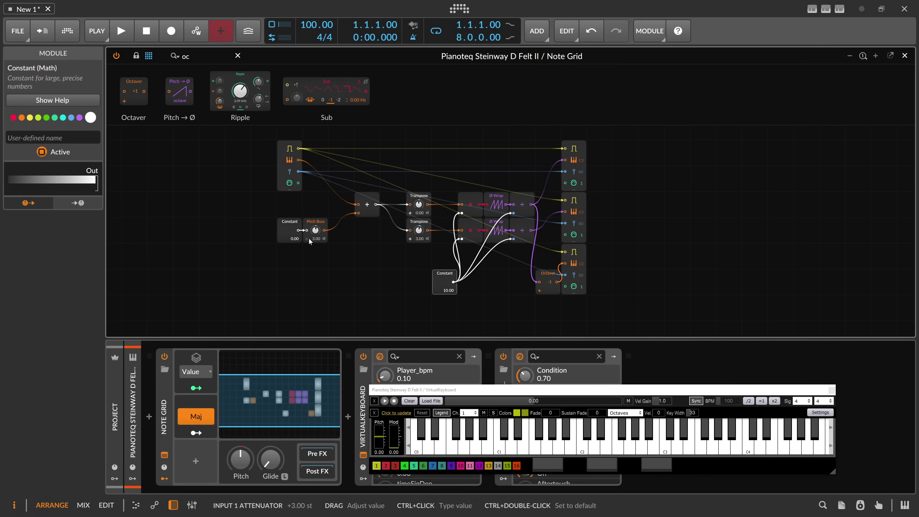
pyautogui.scroll(1, 319, 245)
pyautogui.moveTo(319, 245); pyautogui.dragTo(334, 264)
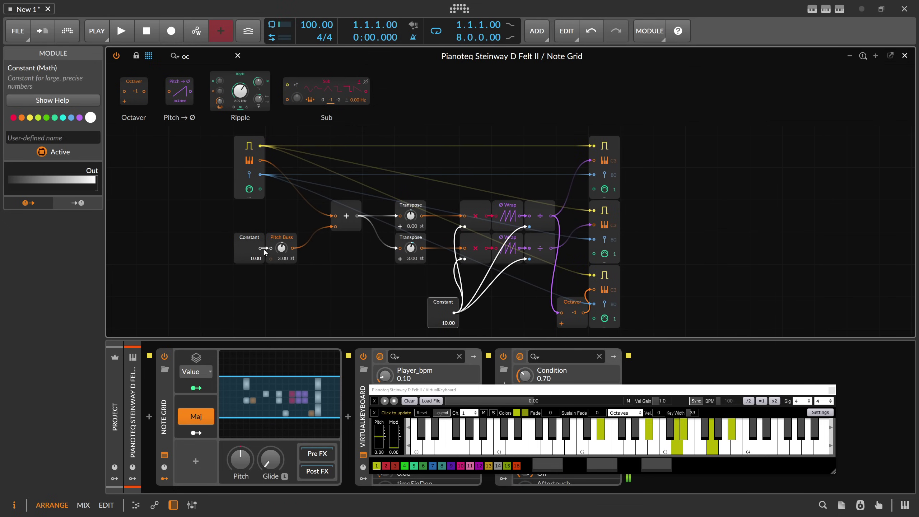
# Audition chords with the Pitch Buss Constant at 1.00, turn Maj off, and return the Constant to 0.00.
pyautogui.moveTo(265, 252); pyautogui.dragTo(265, 241)
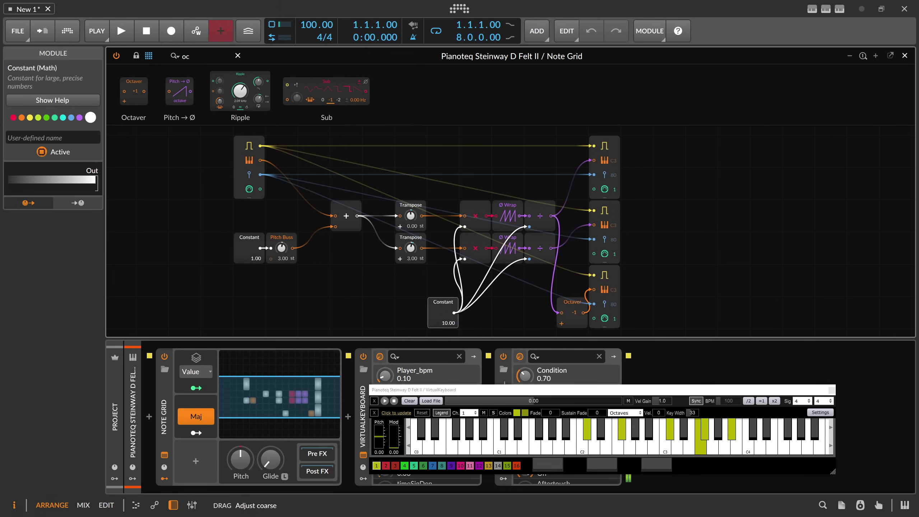
pyautogui.click(197, 417)
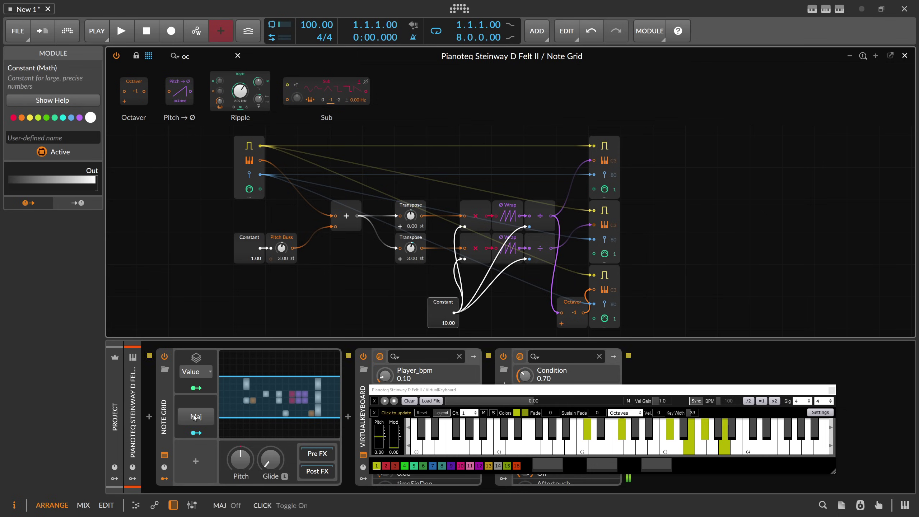
pyautogui.moveTo(255, 258); pyautogui.dragTo(256, 254)
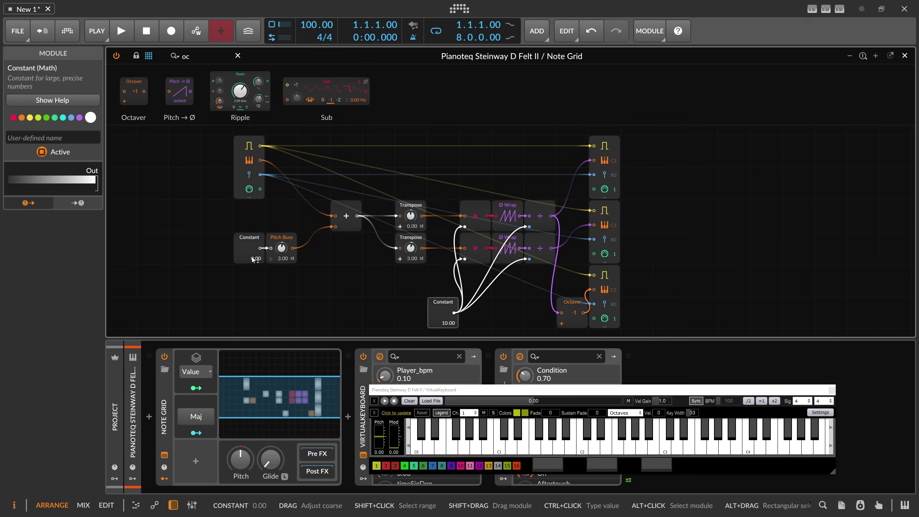
# Set the Pitch Buss attenuator to 7 semitones and select the Constant feeding it.
pyautogui.tripleClick(283, 248)
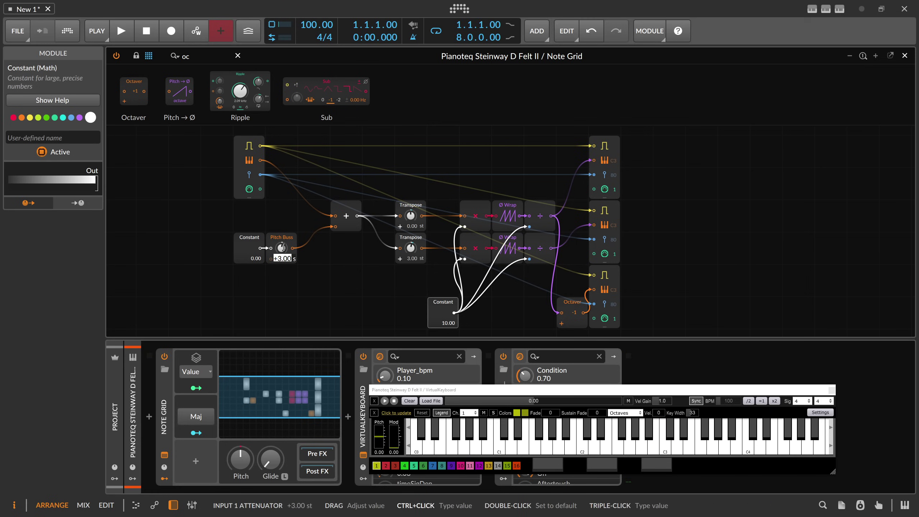
pyautogui.press('Return')
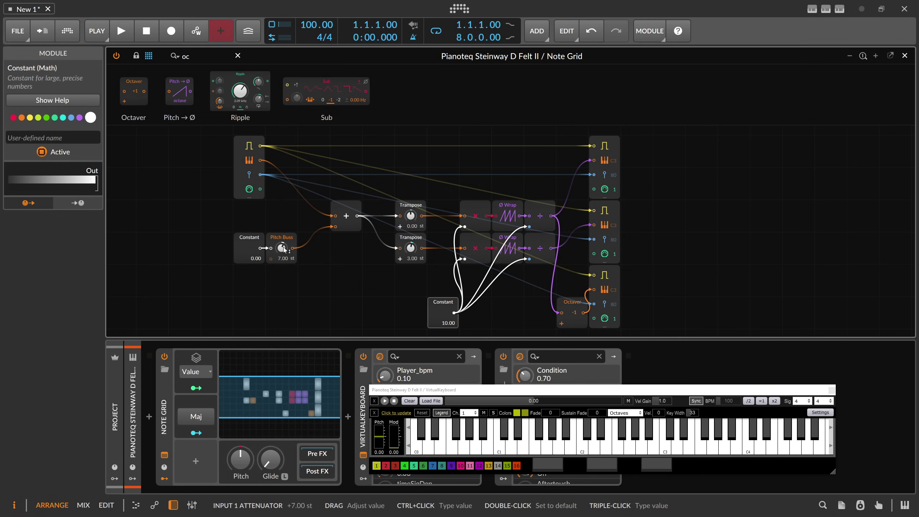
pyautogui.click(260, 257)
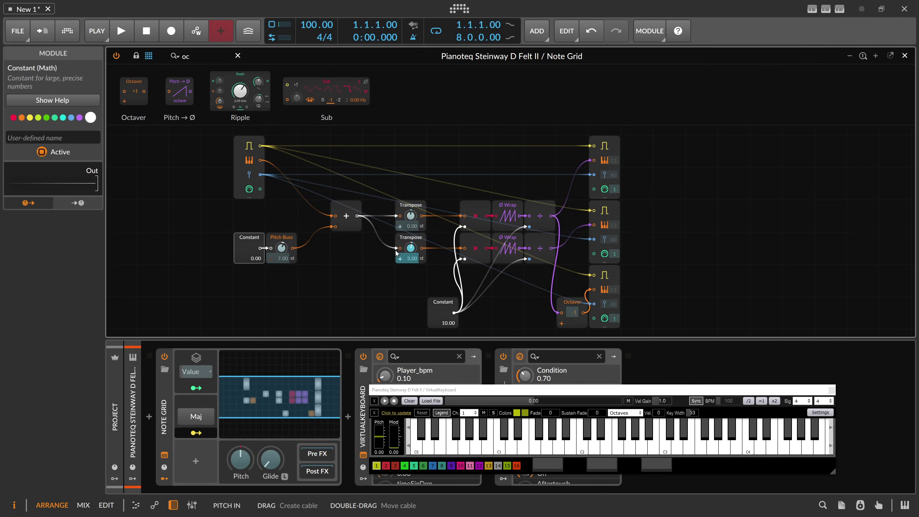
pyautogui.moveTo(196, 57); pyautogui.dragTo(339, 217)
pyautogui.press('BackSpace')
pyautogui.write('oc')
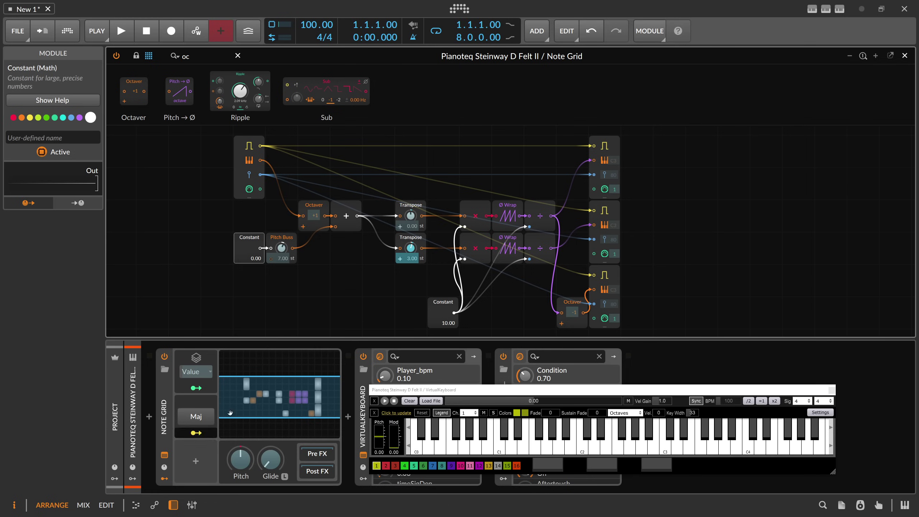
pyautogui.click(314, 206)
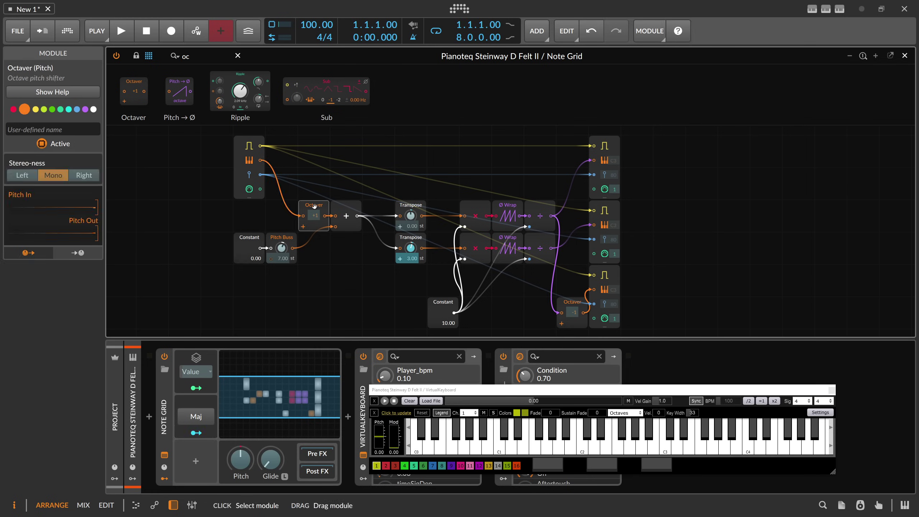
pyautogui.press('Delete')
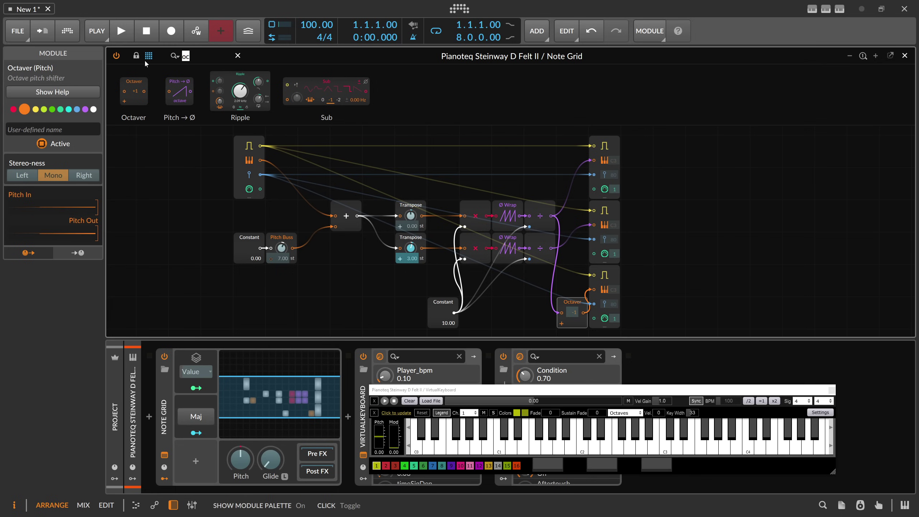
# Insert a Transpose between the Note In's pitch output and the Add module, with a Maj modulation amount of 3.000.
pyautogui.write('tran')
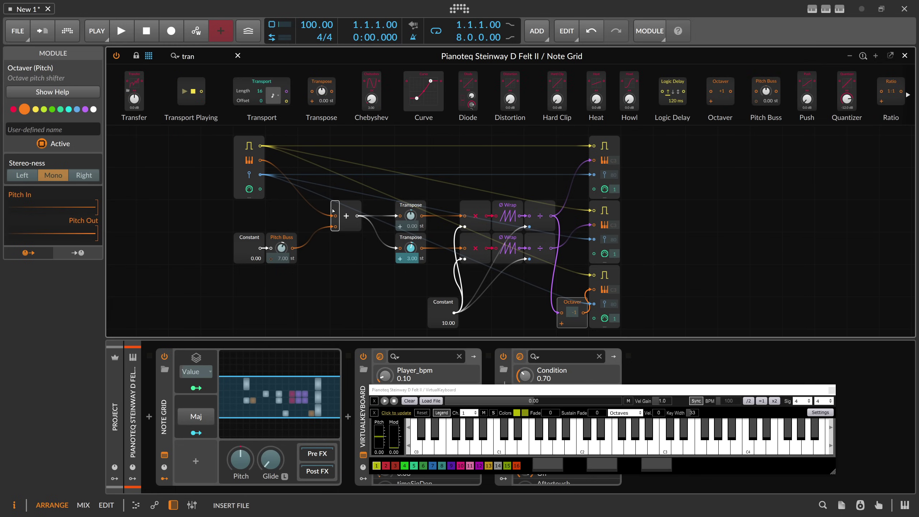
pyautogui.moveTo(333, 211); pyautogui.dragTo(314, 210)
pyautogui.click(208, 431)
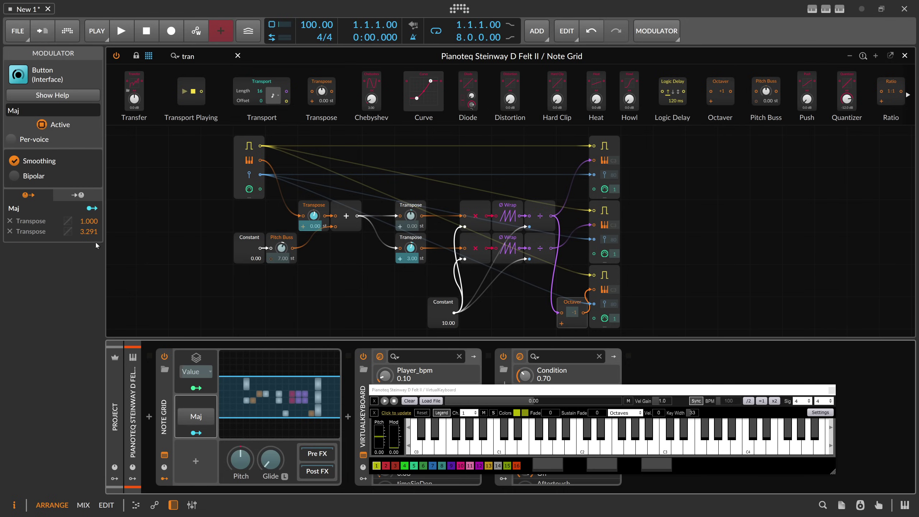
pyautogui.doubleClick(93, 232)
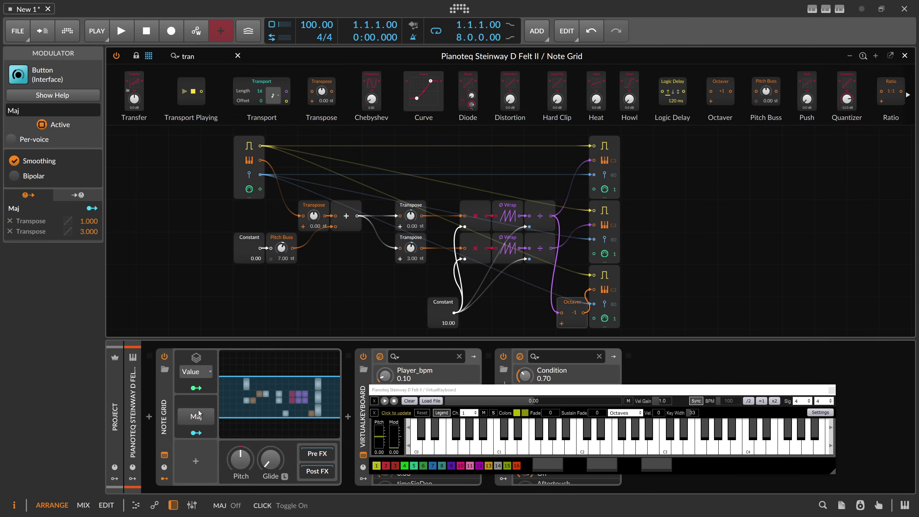
# Play chords while toggling Maj on and off, with the Pitch Buss Constant at 0.00 and at 1.00.
pyautogui.click(198, 413)
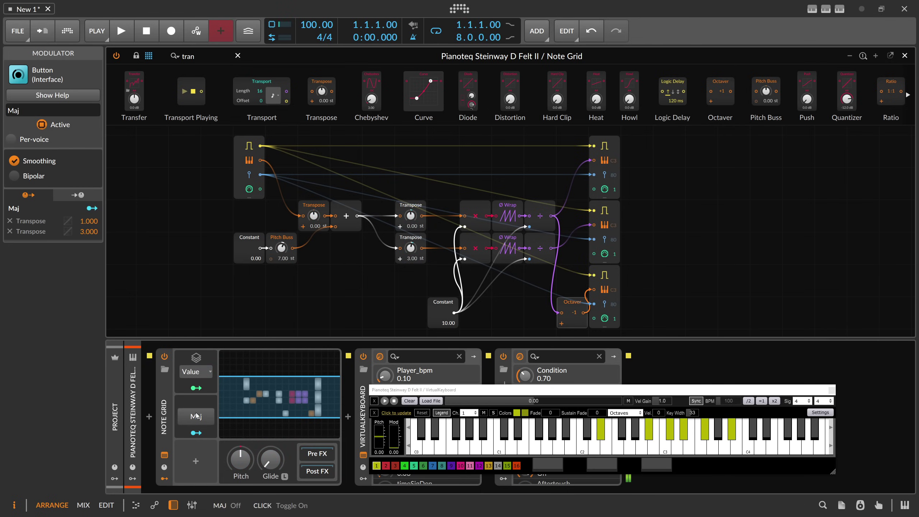
pyautogui.click(197, 416)
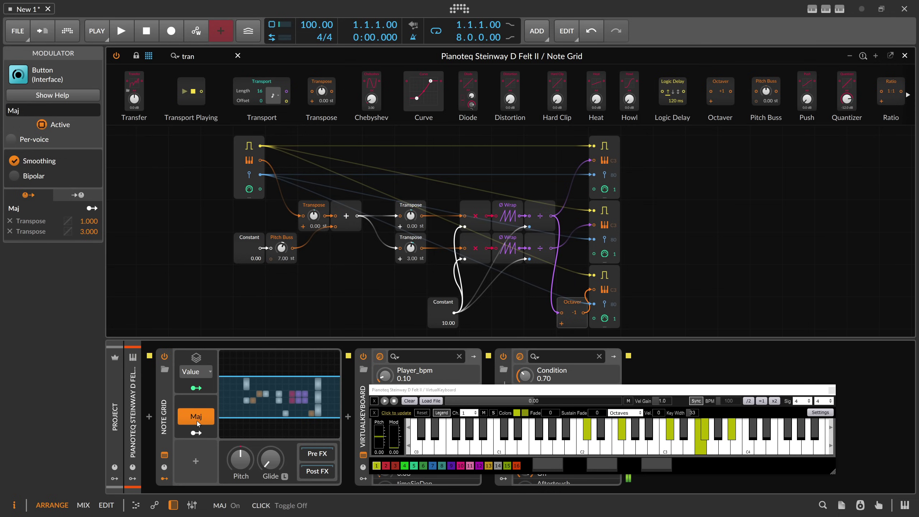
pyautogui.click(198, 418)
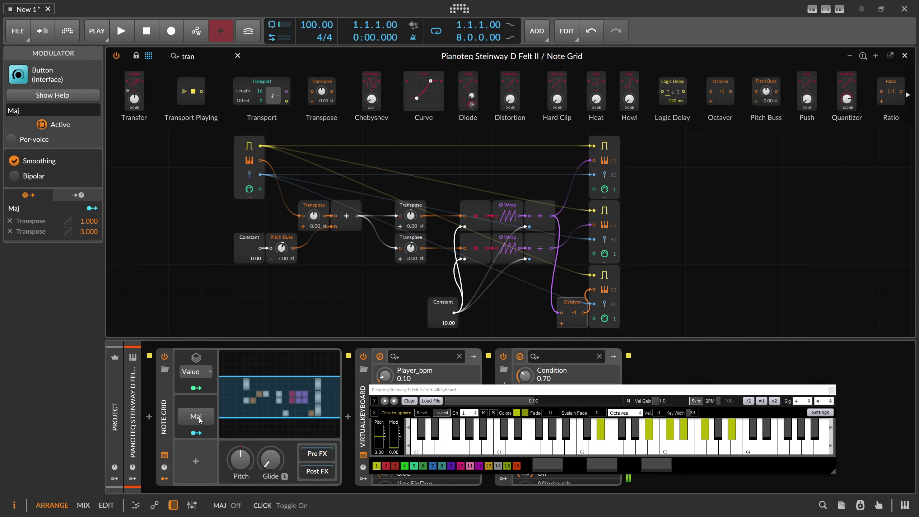
pyautogui.click(198, 417)
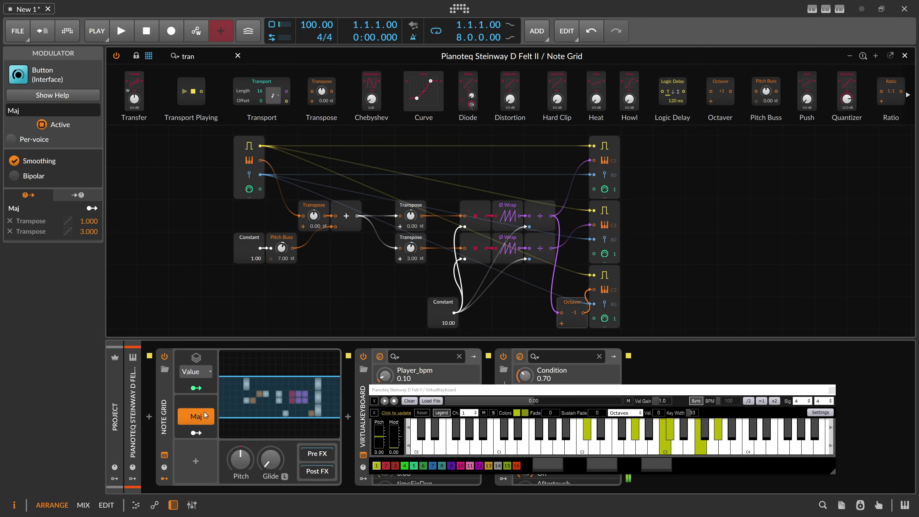
pyautogui.click(203, 417)
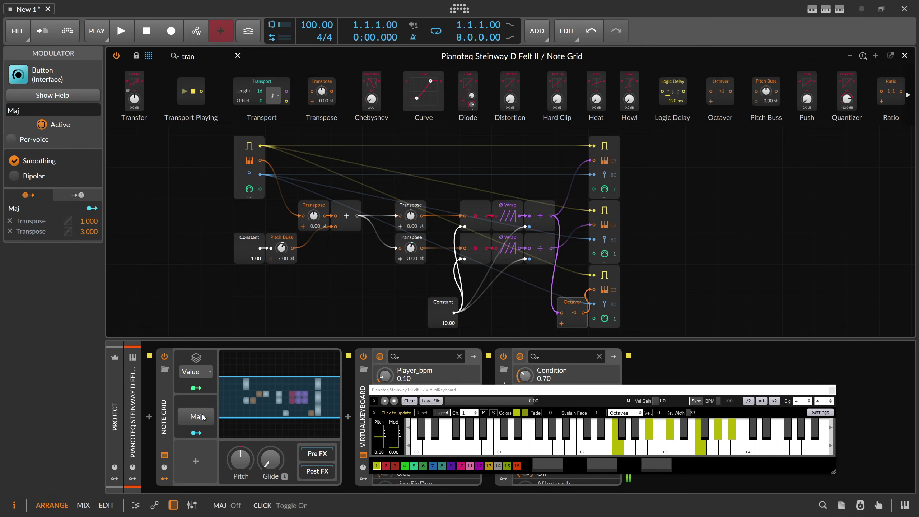
# Audition chords while toggling Maj and stepping the Pitch Buss Constant through 2.00, 3.00 and 4.00, and bring it back to 1.00.
pyautogui.moveTo(256, 258); pyautogui.dragTo(255, 250)
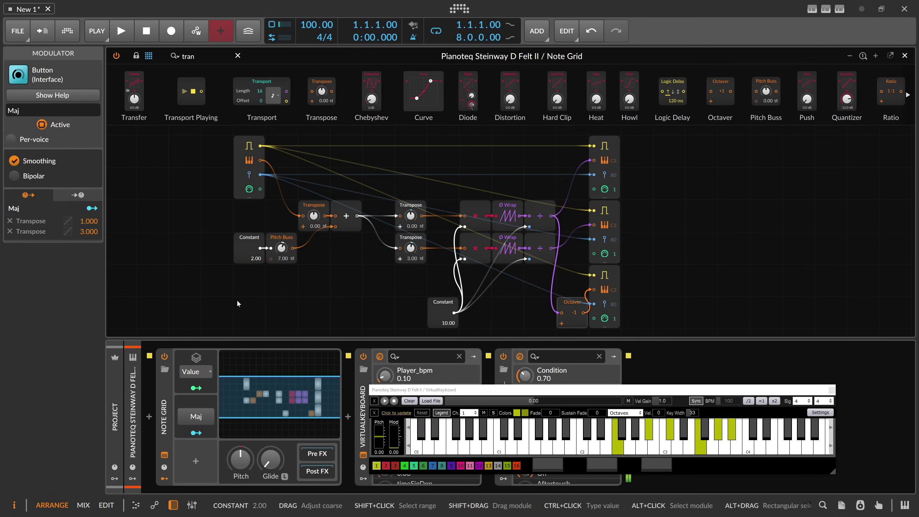
pyautogui.click(201, 417)
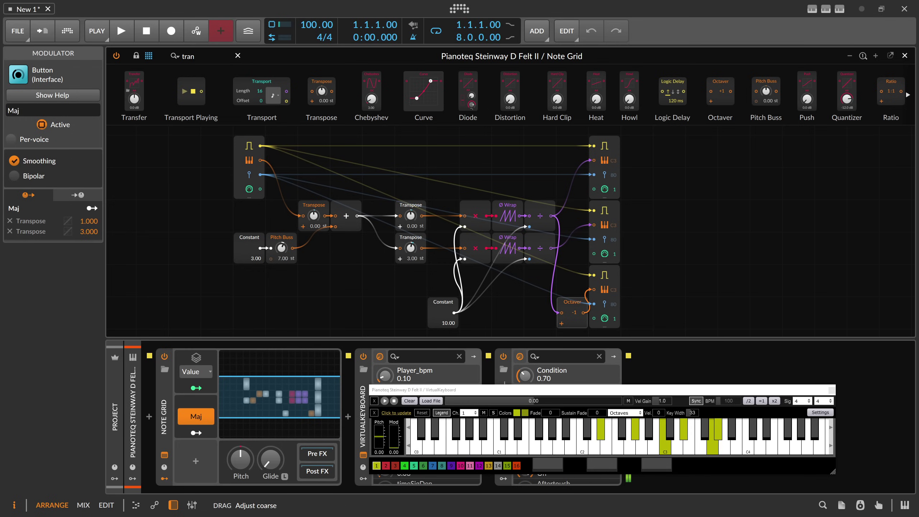
pyautogui.moveTo(252, 258); pyautogui.dragTo(252, 251)
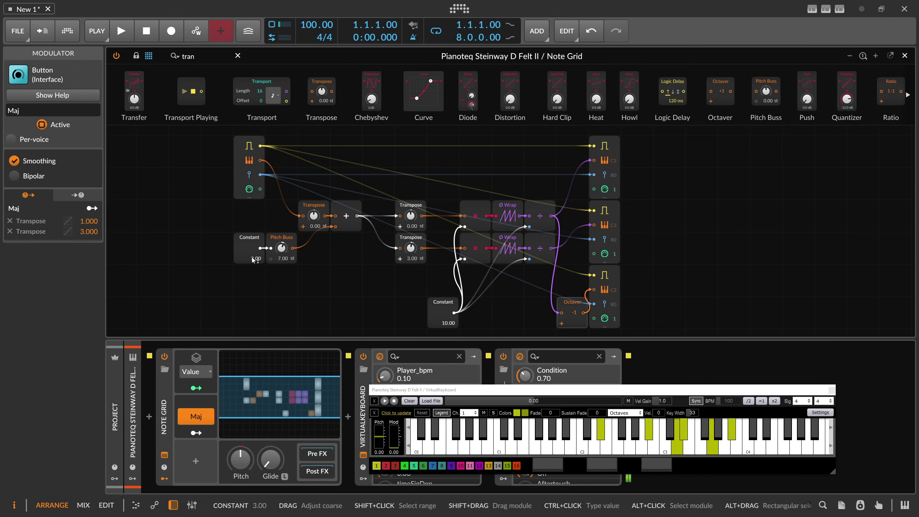
pyautogui.click(209, 418)
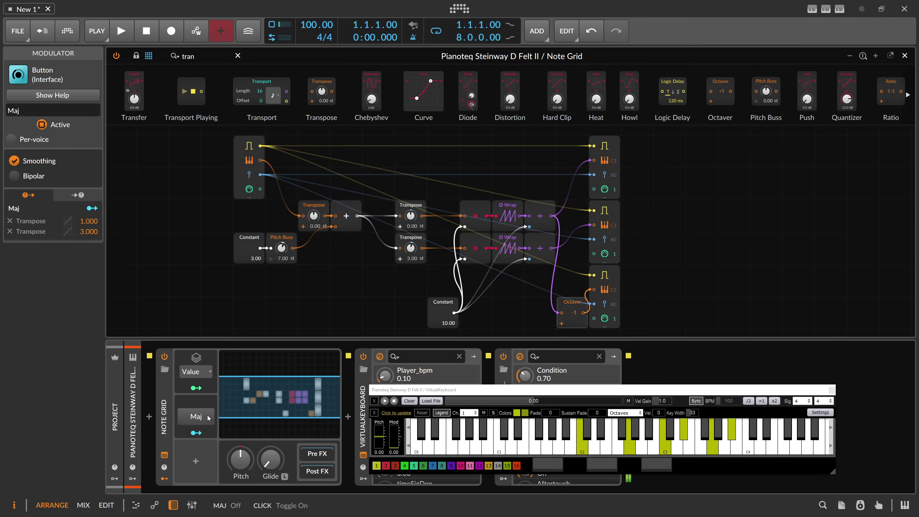
pyautogui.moveTo(256, 258); pyautogui.dragTo(256, 251)
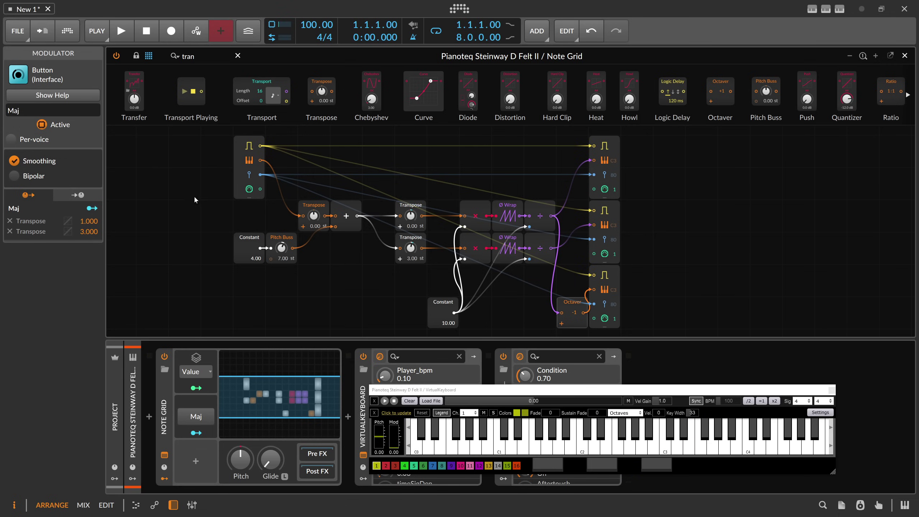
pyautogui.moveTo(337, 280); pyautogui.dragTo(404, 285)
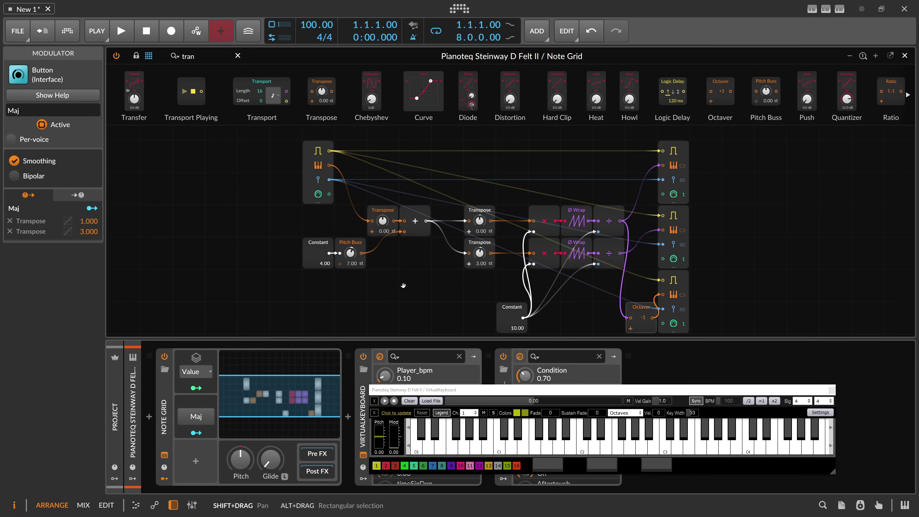
pyautogui.click(359, 270)
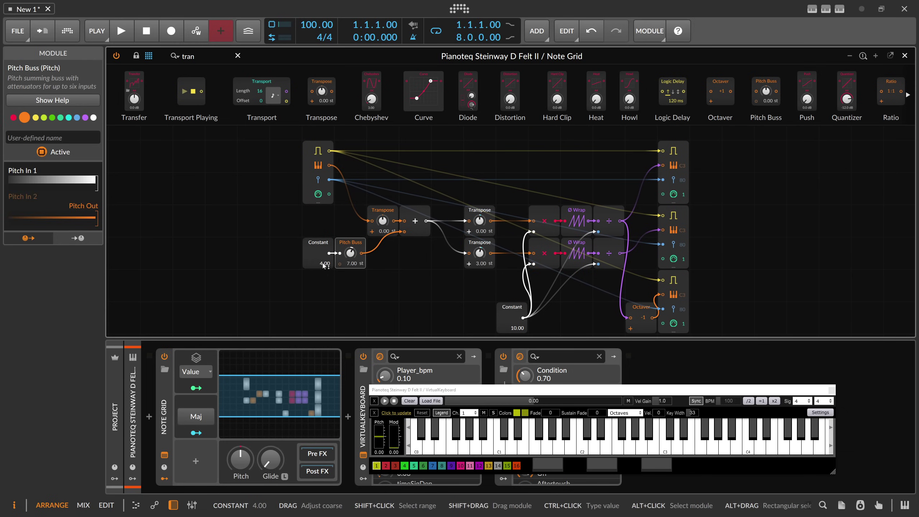
pyautogui.moveTo(323, 264); pyautogui.dragTo(323, 274)
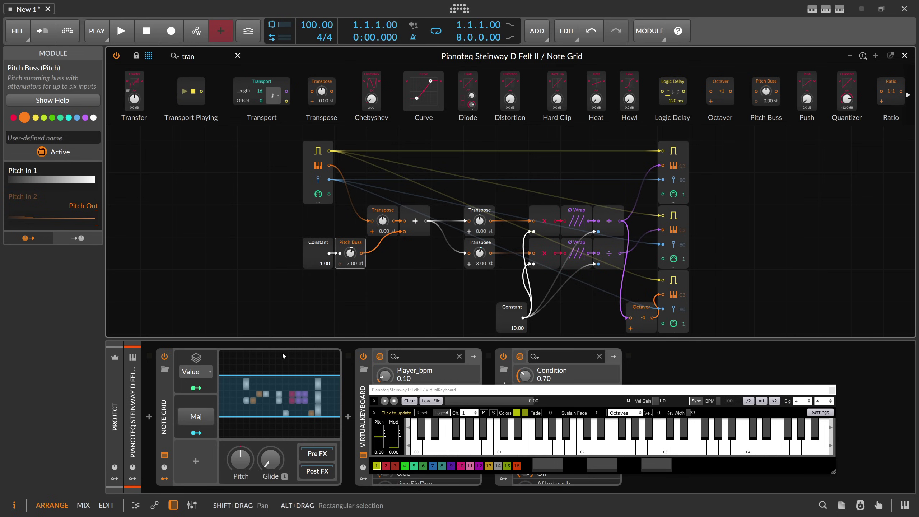
# Add a Steps modulator to the Note Grid with 4 steps, all drawn down to zero.
pyautogui.click(196, 461)
pyautogui.write('step')
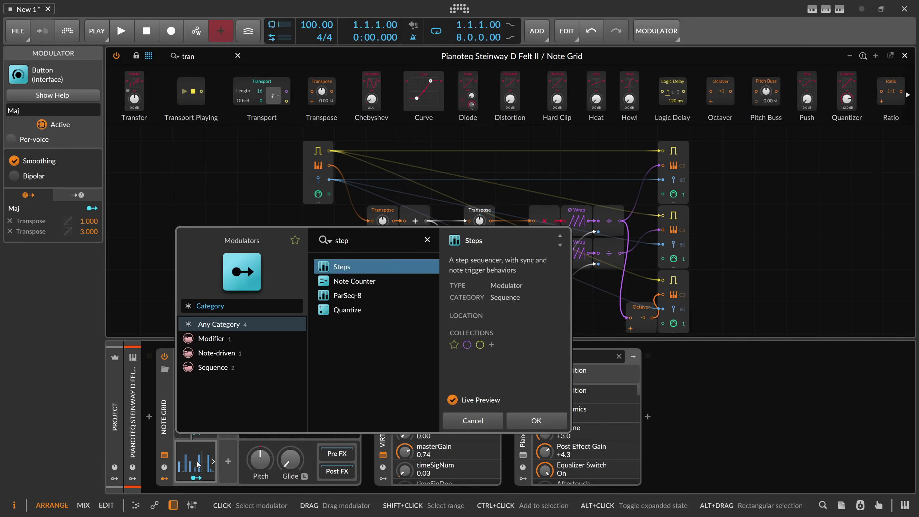
pyautogui.press('Return')
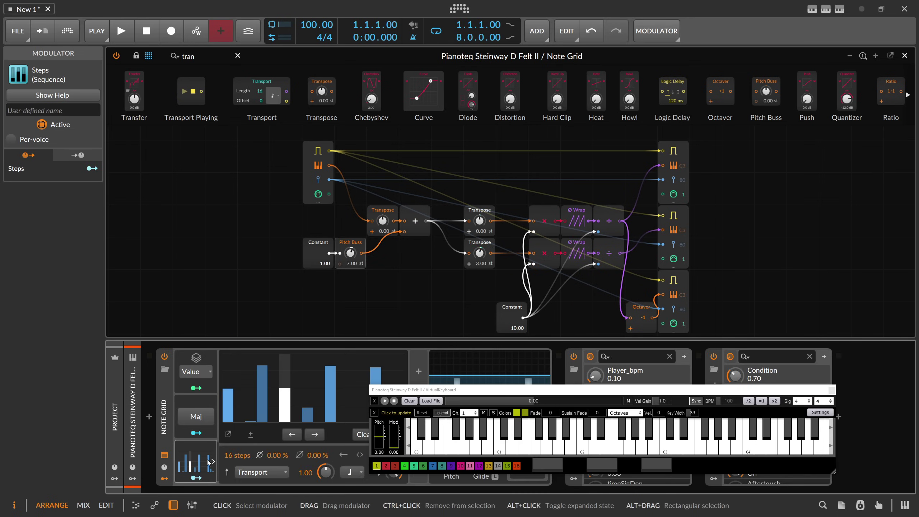
pyautogui.moveTo(236, 455); pyautogui.dragTo(235, 471)
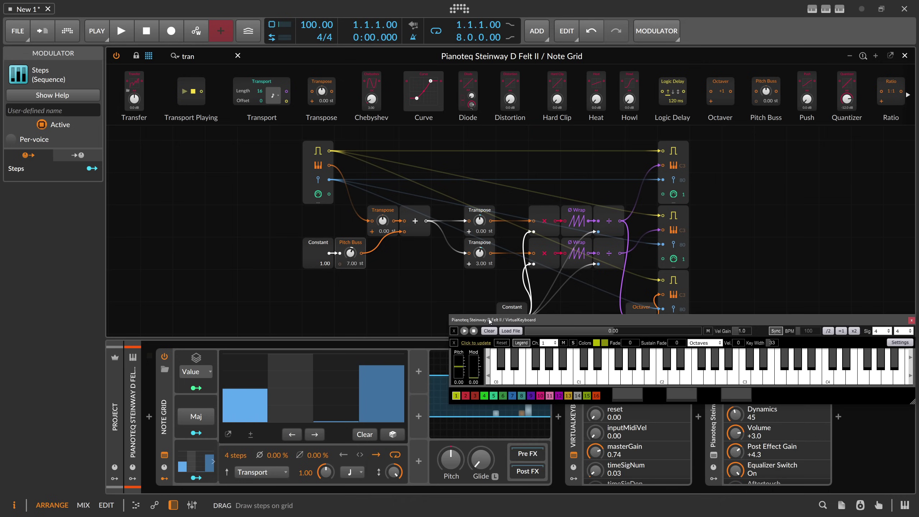
pyautogui.moveTo(237, 426); pyautogui.dragTo(335, 442)
pyautogui.moveTo(378, 414); pyautogui.dragTo(379, 436)
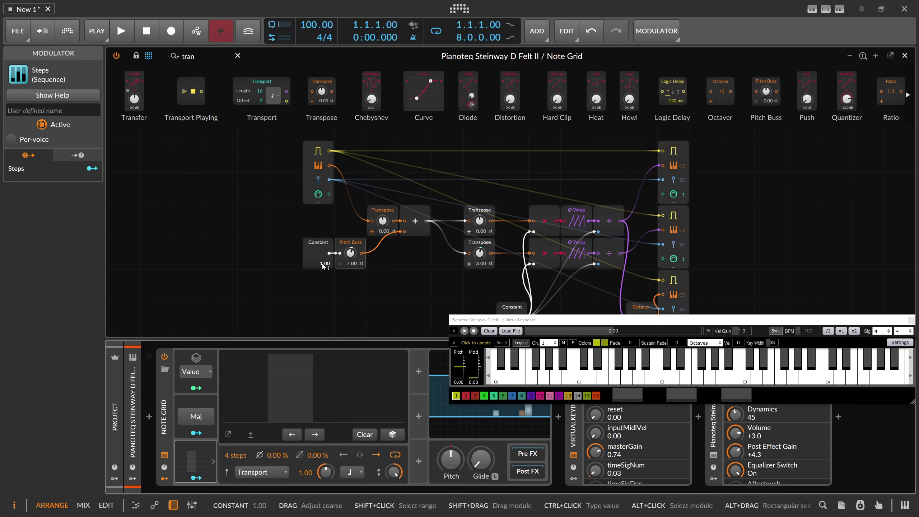
# Move the Constant away from the Pitch Buss at 0.00 and put a Value module in its place as the Pitch Buss input.
pyautogui.moveTo(317, 260); pyautogui.dragTo(253, 260)
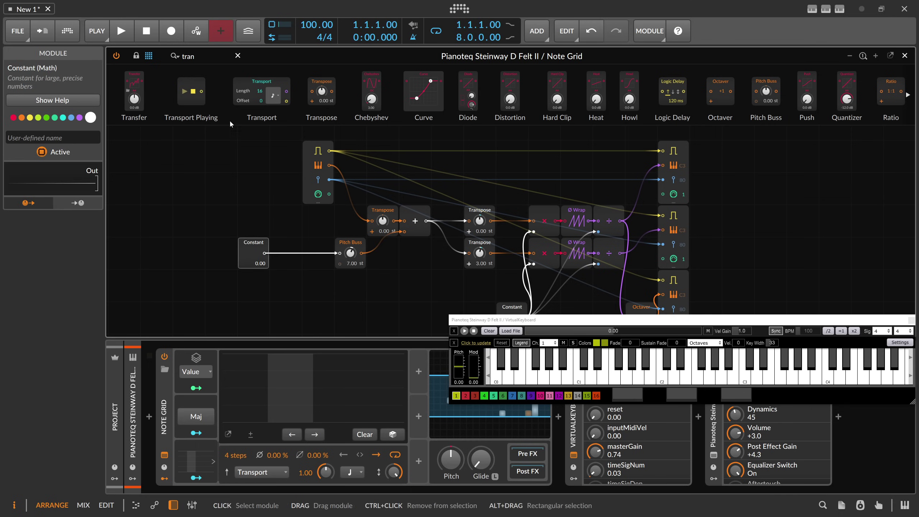
pyautogui.write('value')
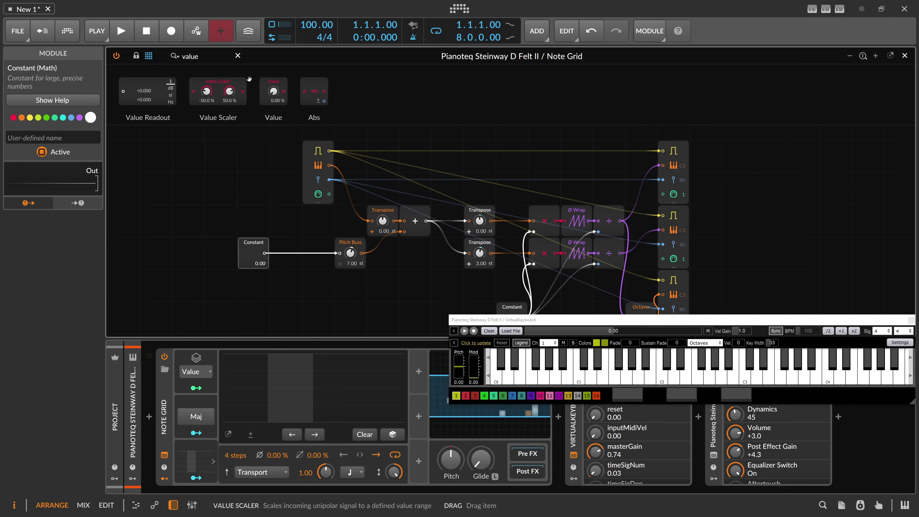
pyautogui.moveTo(274, 91); pyautogui.dragTo(336, 263)
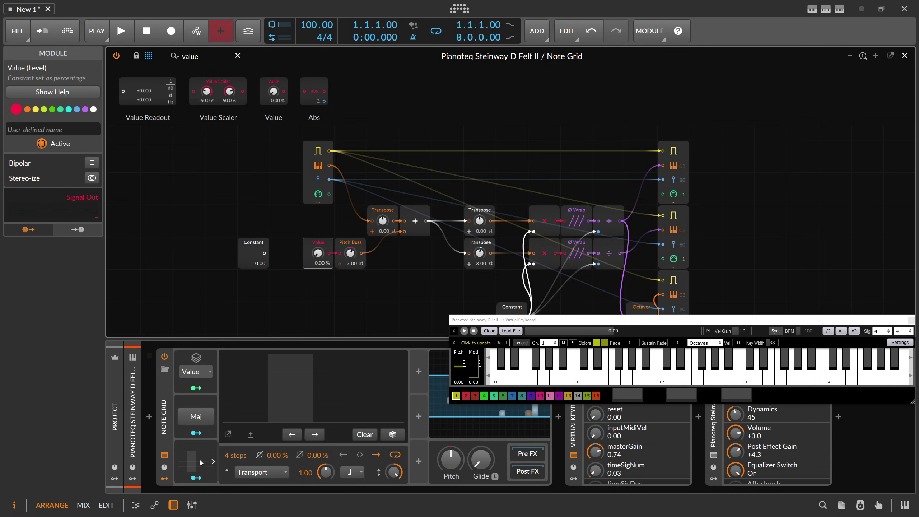
# Assign the Steps modulator to the Value module's knob and raise the first step to full height.
pyautogui.click(196, 478)
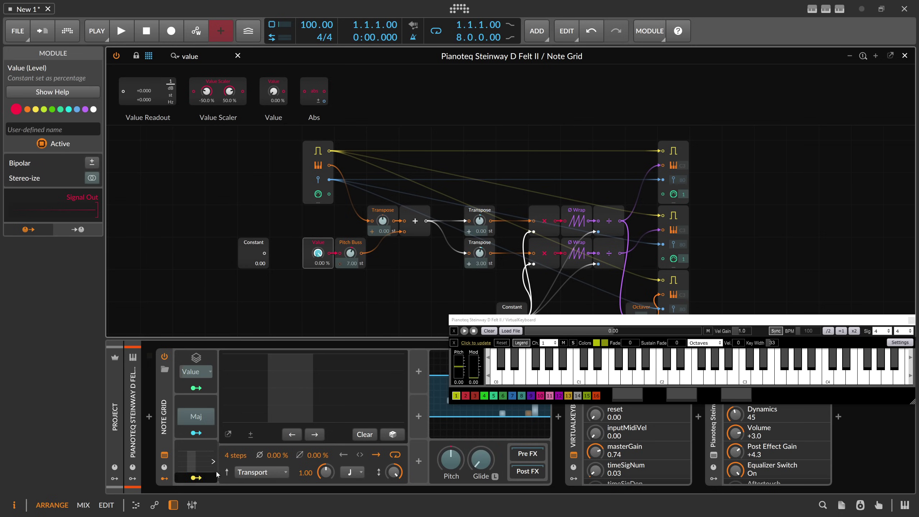
pyautogui.click(214, 476)
pyautogui.moveTo(246, 402)
pyautogui.mouseDown()
pyautogui.moveTo(246, 325)
pyautogui.moveTo(255, 375)
pyautogui.moveTo(257, 350)
pyautogui.moveTo(251, 427)
pyautogui.moveTo(247, 320)
pyautogui.mouseUp()
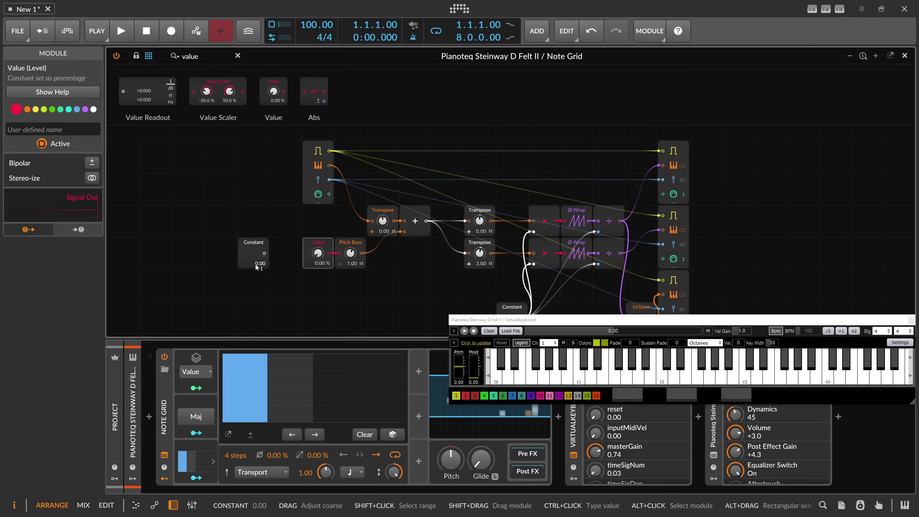
# Set the loose Constant to 1.00, insert a Multiply module between Value and Pitch Buss, and reset the modulator's first step to zero.
pyautogui.moveTo(260, 264); pyautogui.dragTo(260, 260)
pyautogui.click(247, 243)
pyautogui.moveTo(205, 57); pyautogui.dragTo(129, 57)
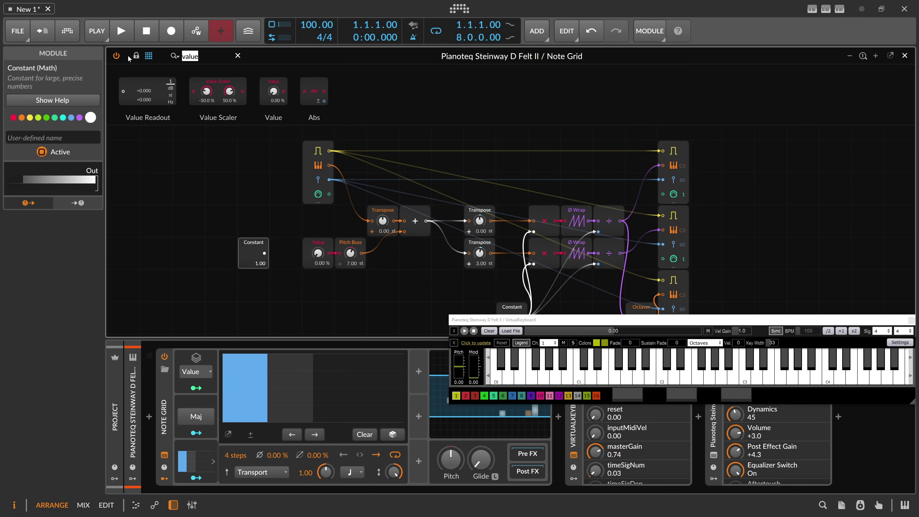
pyautogui.write('mult')
pyautogui.moveTo(139, 93); pyautogui.dragTo(313, 243)
pyautogui.moveTo(319, 245); pyautogui.dragTo(285, 247)
pyautogui.doubleClick(264, 396)
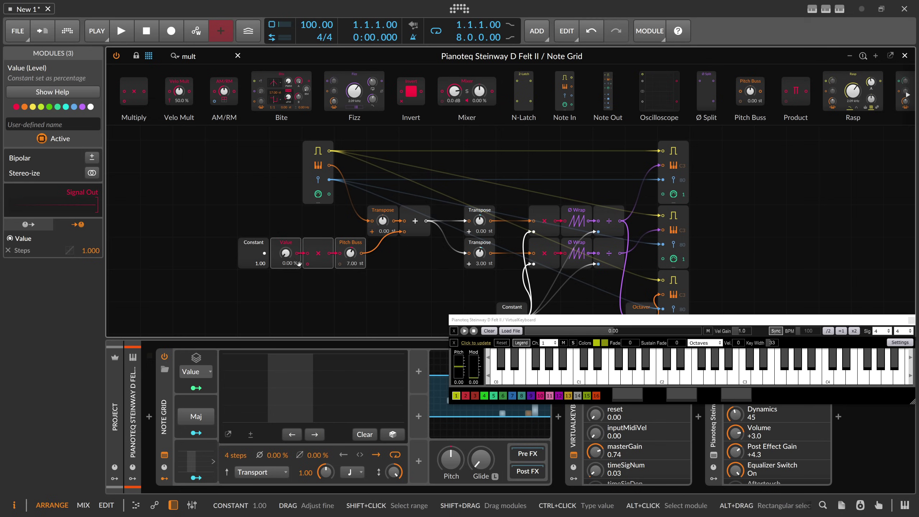
# Place the Constant below the Multiply module, wire it into the second input and set it to 4.00.
pyautogui.moveTo(265, 254)
pyautogui.mouseDown()
pyautogui.moveTo(307, 264)
pyautogui.moveTo(267, 269)
pyautogui.moveTo(298, 300)
pyautogui.moveTo(330, 301)
pyautogui.mouseUp()
pyautogui.doubleClick(257, 263)
pyautogui.write('4')
pyautogui.press('Return')
# Audition the chord with the Steps modulator's first step raised to 54 % and 75 %.
pyautogui.moveTo(243, 412)
pyautogui.mouseDown()
pyautogui.moveTo(246, 369)
pyautogui.moveTo(247, 425)
pyautogui.mouseUp()
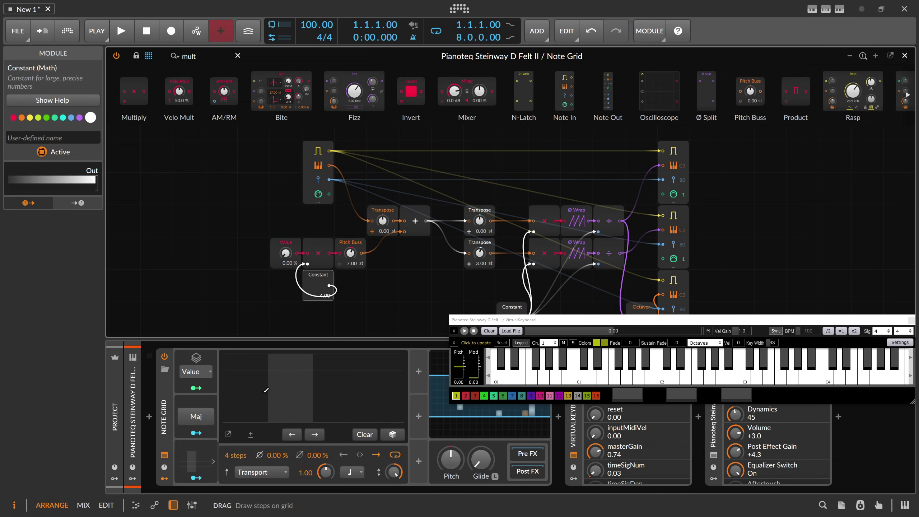
pyautogui.click(127, 35)
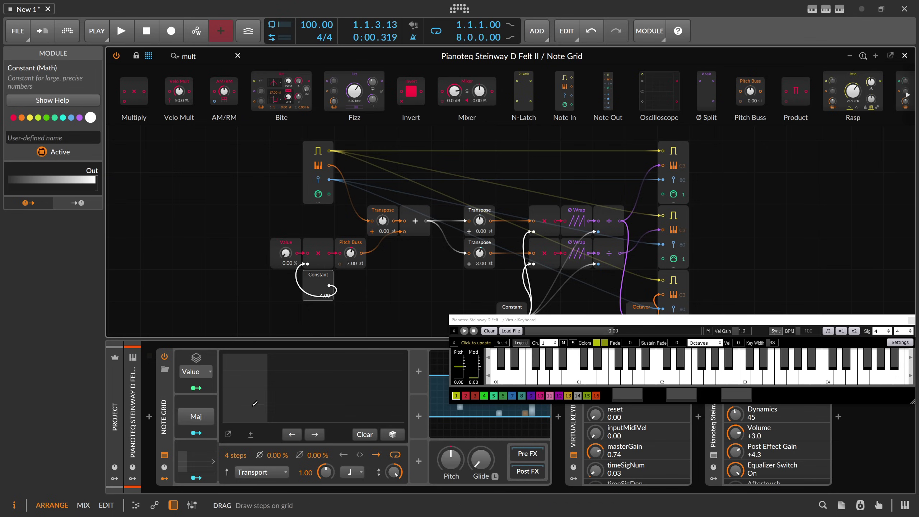
pyautogui.moveTo(244, 418); pyautogui.dragTo(251, 385)
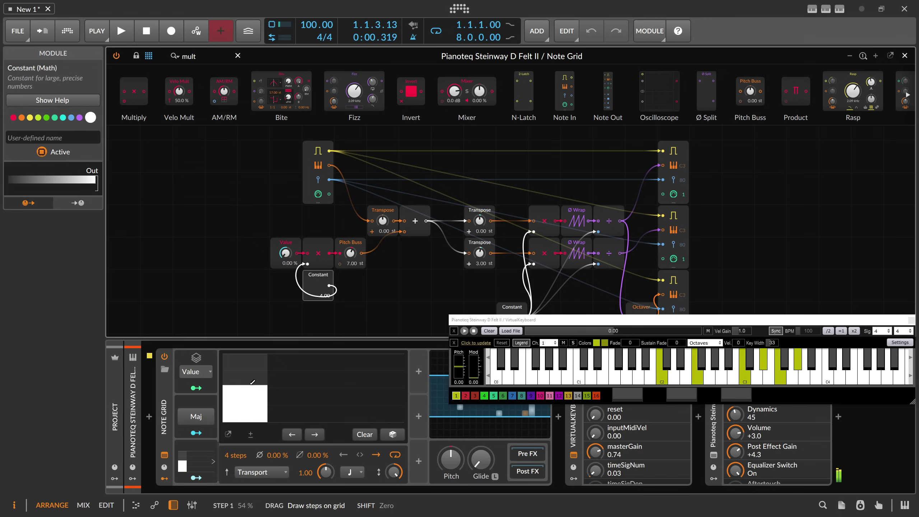
pyautogui.moveTo(253, 382); pyautogui.dragTo(258, 368)
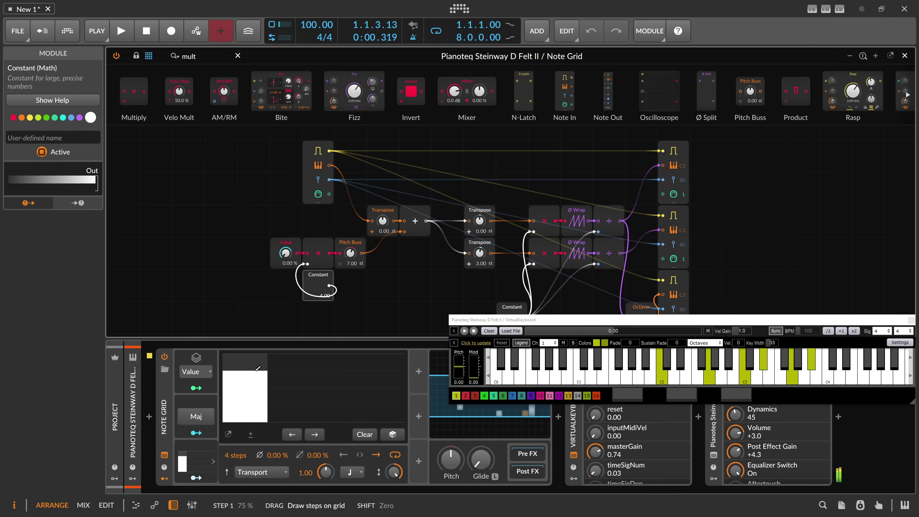
# Draw the four-step pattern with the first step at zero, the third about half height, and the second and fourth about a quarter.
pyautogui.moveTo(258, 368)
pyautogui.mouseDown()
pyautogui.moveTo(260, 340)
pyautogui.moveTo(258, 456)
pyautogui.moveTo(263, 408)
pyautogui.moveTo(262, 424)
pyautogui.moveTo(286, 403)
pyautogui.moveTo(326, 410)
pyautogui.moveTo(333, 388)
pyautogui.mouseUp()
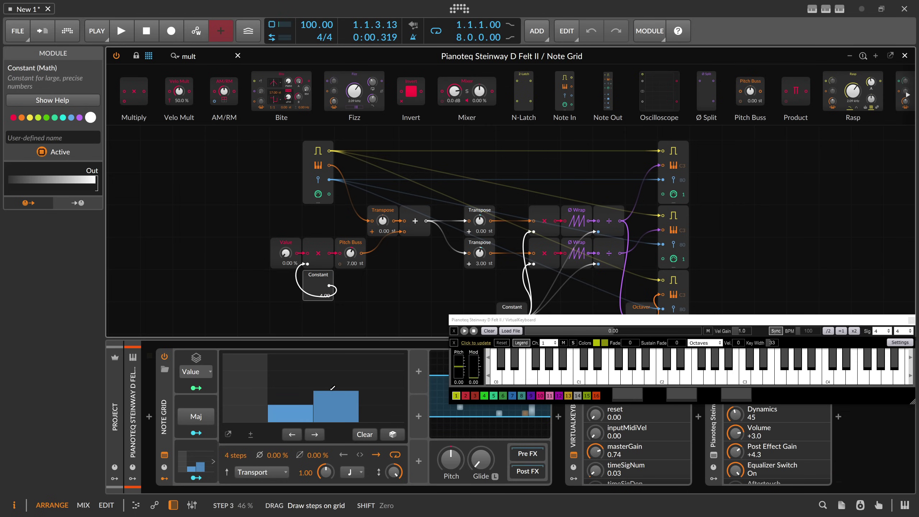
pyautogui.moveTo(236, 456); pyautogui.dragTo(236, 450)
pyautogui.moveTo(345, 413)
pyautogui.mouseDown()
pyautogui.moveTo(347, 368)
pyautogui.moveTo(342, 402)
pyautogui.mouseUp()
pyautogui.moveTo(231, 456); pyautogui.dragTo(231, 460)
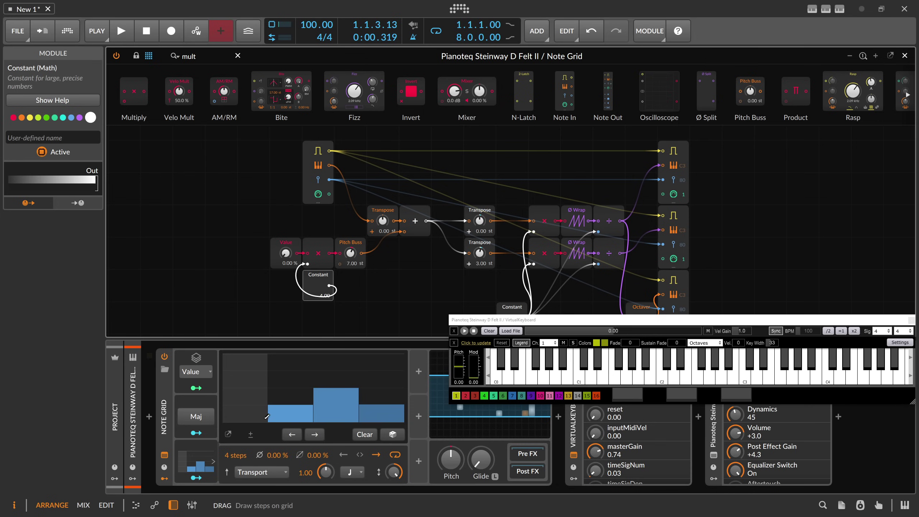
pyautogui.click(213, 463)
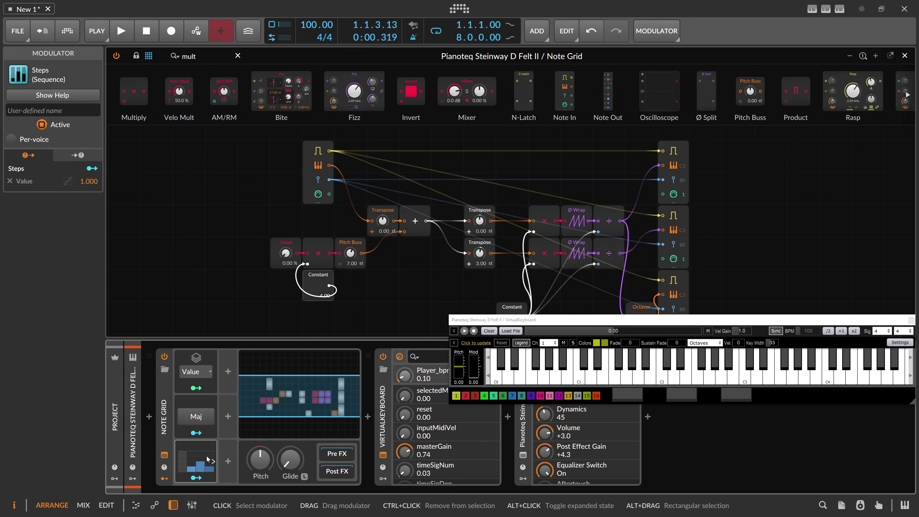
pyautogui.click(212, 459)
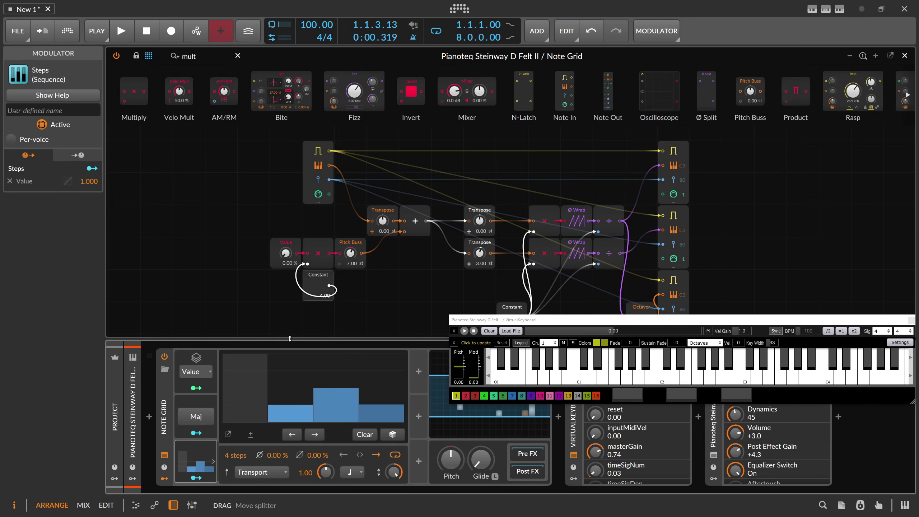
# Try adding a Triggers module and a Trigger module on the gate cables, with Triggers feeding the Trigger input.
pyautogui.moveTo(292, 296); pyautogui.dragTo(231, 311)
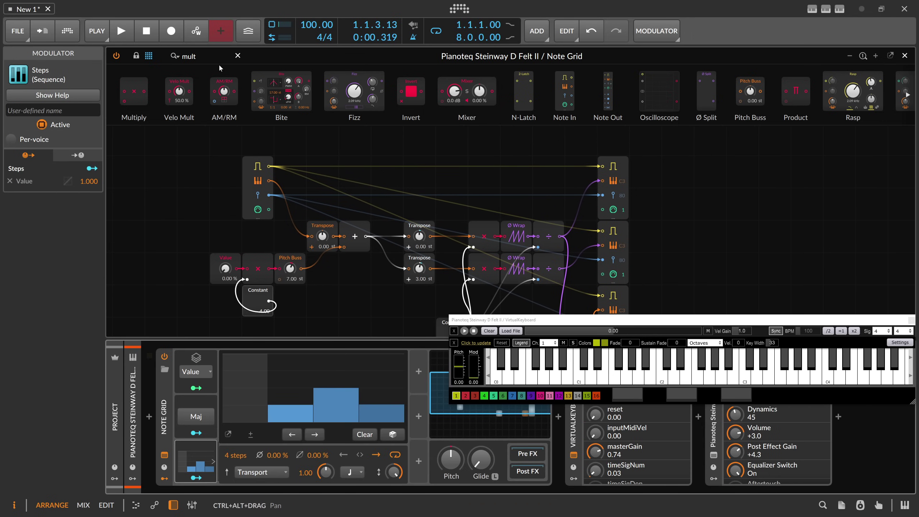
pyautogui.moveTo(199, 56); pyautogui.dragTo(149, 71)
pyautogui.write('trigger')
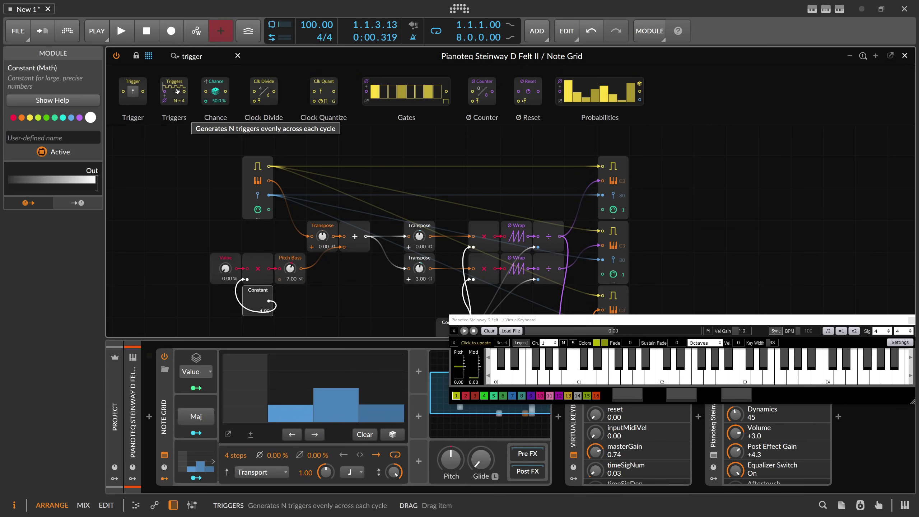
pyautogui.moveTo(178, 91); pyautogui.dragTo(293, 149)
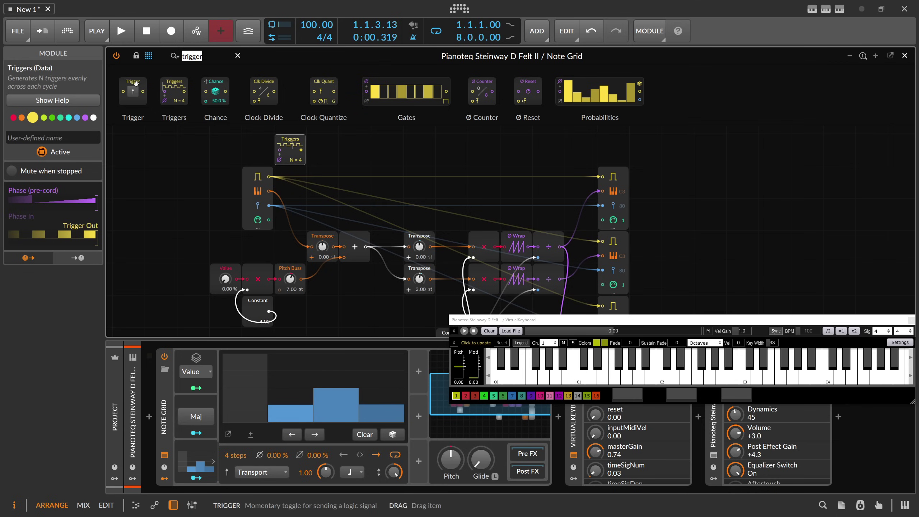
pyautogui.moveTo(137, 83); pyautogui.dragTo(284, 182)
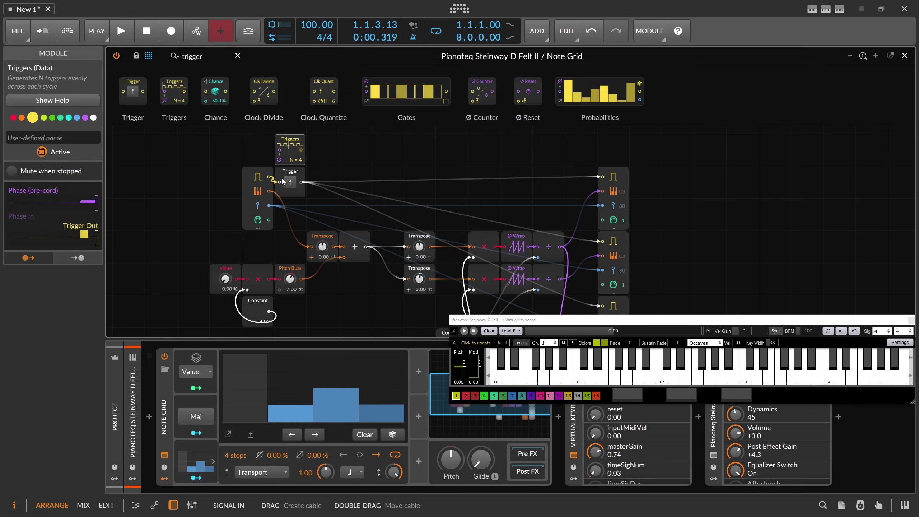
pyautogui.moveTo(302, 150); pyautogui.dragTo(280, 182)
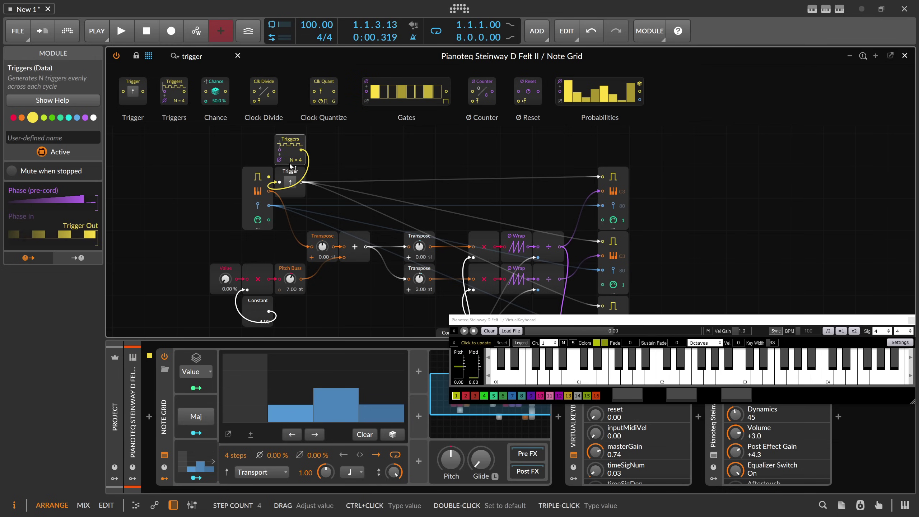
# Try routing the Triggers module directly to the note outputs' gates in place of the Trigger module.
pyautogui.moveTo(290, 171); pyautogui.dragTo(355, 171)
pyautogui.click(329, 146)
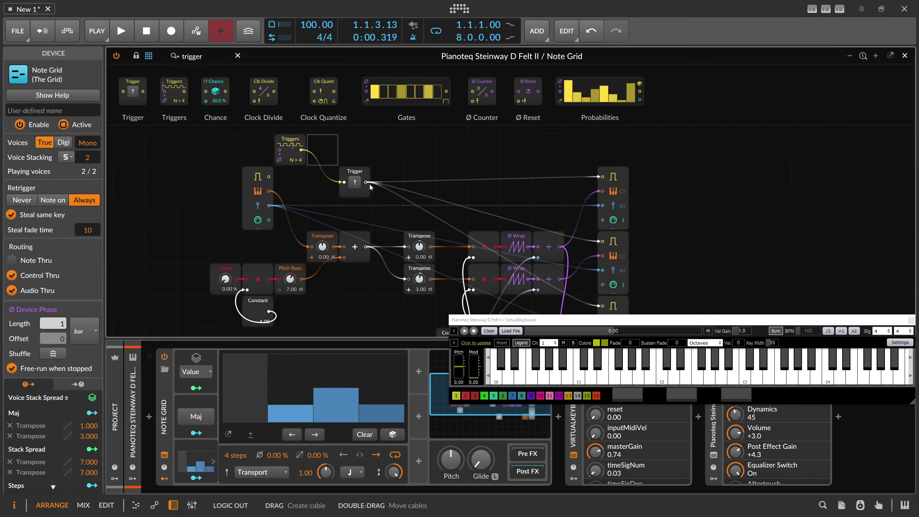
pyautogui.click(346, 187)
pyautogui.moveTo(270, 177); pyautogui.dragTo(271, 177)
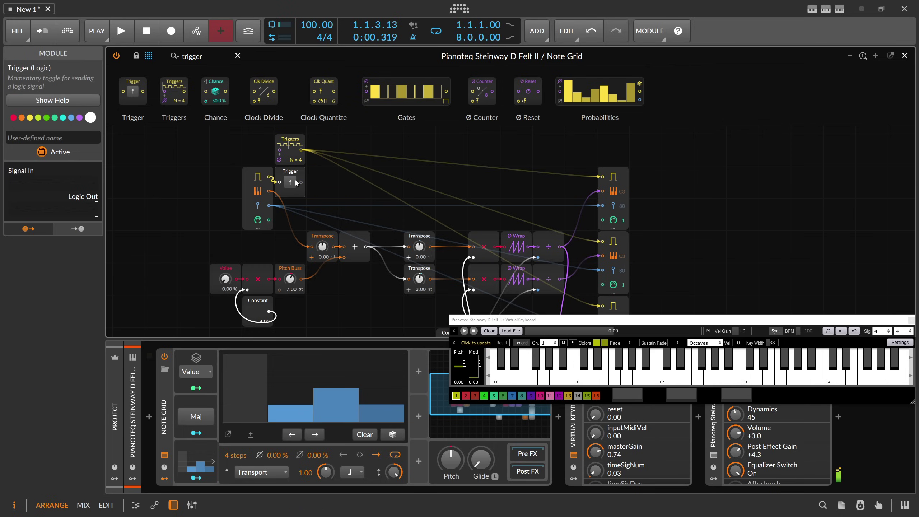
pyautogui.moveTo(325, 147); pyautogui.dragTo(297, 156)
pyautogui.press('Delete')
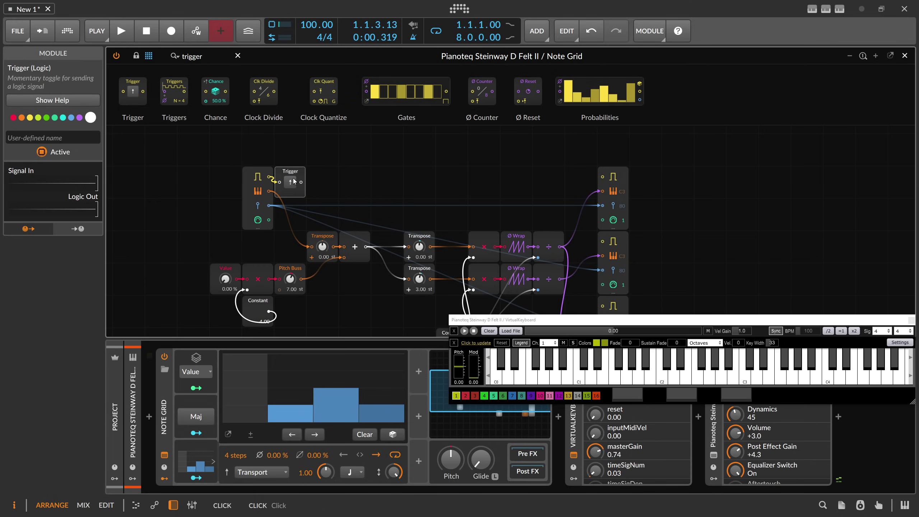
# Undo the trigger rewiring and delete the leftover Triggers module.
pyautogui.hotkey('ctrl', 'z')
pyautogui.hotkey('ctrl', 'z')
pyautogui.hotkey('ctrl', 'z')
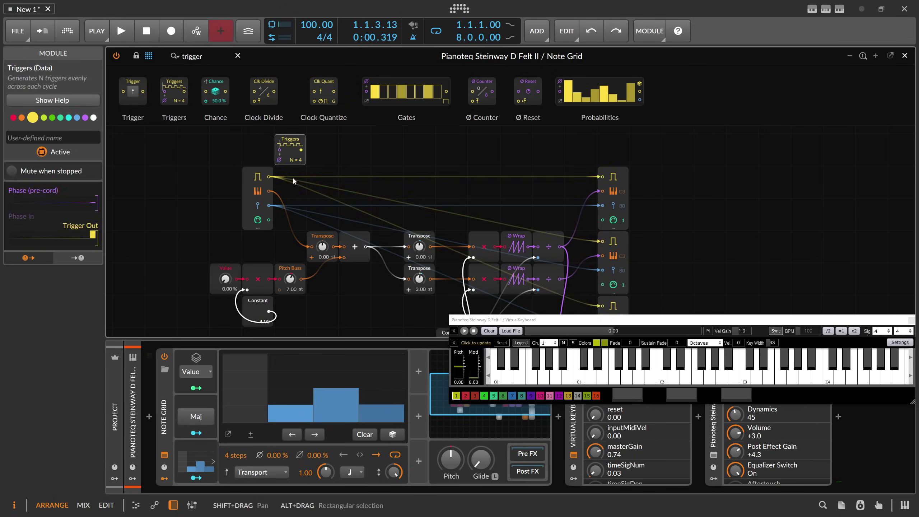
pyautogui.press('Delete')
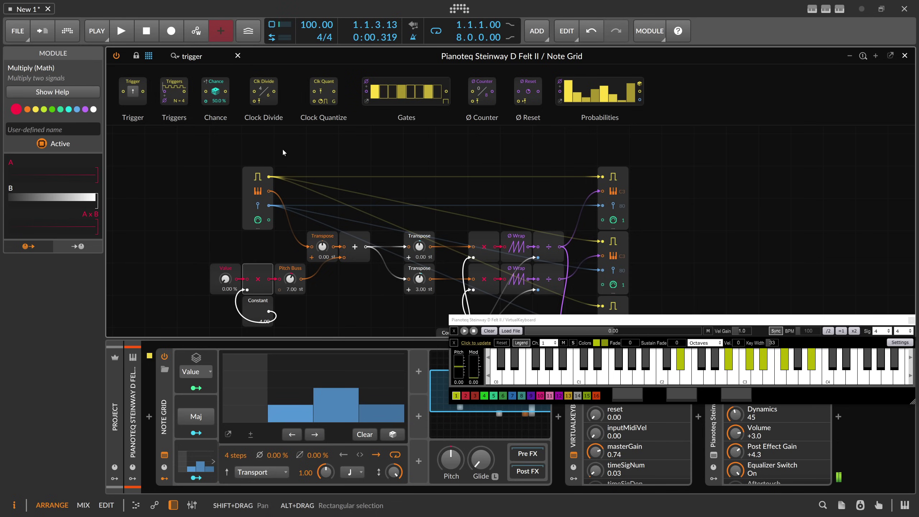
# Start playback, set the Steps modulator's time unit to bar, and fine-tune the heights of its third and fourth steps.
pyautogui.click(125, 30)
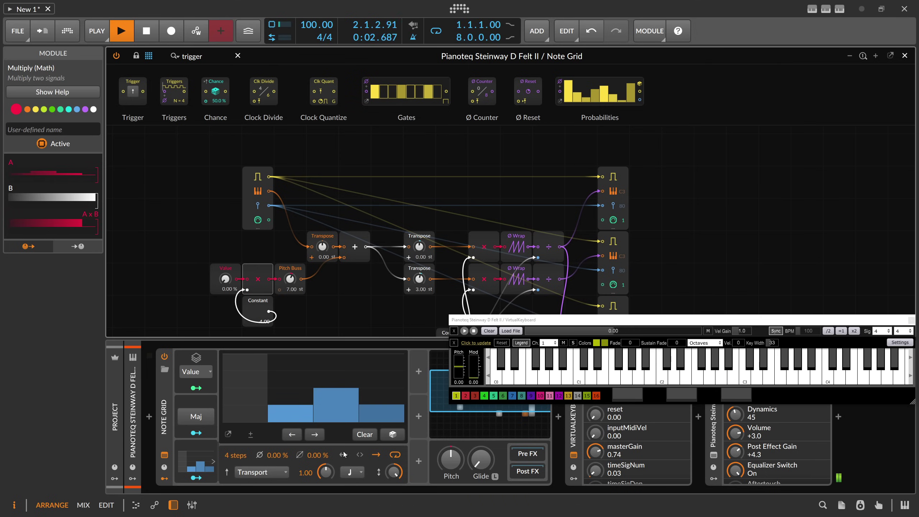
pyautogui.click(352, 472)
pyautogui.click(368, 238)
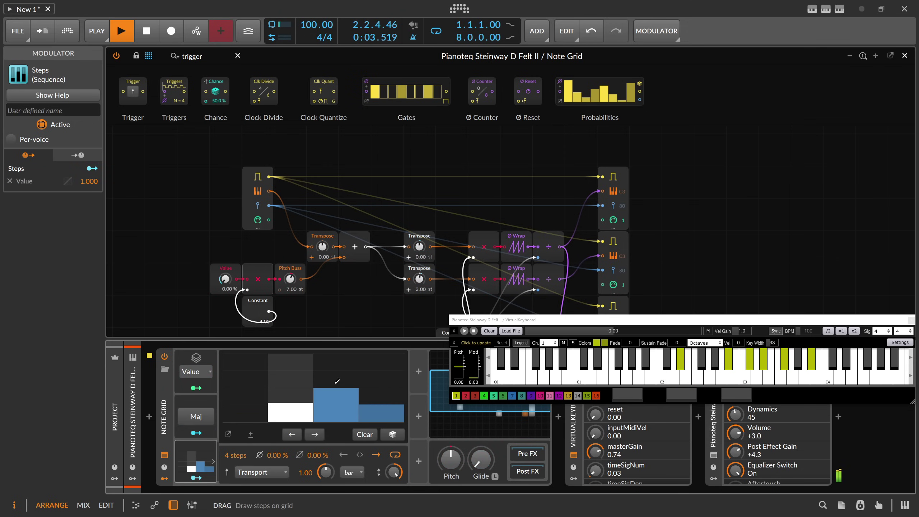
pyautogui.moveTo(332, 388); pyautogui.dragTo(331, 386)
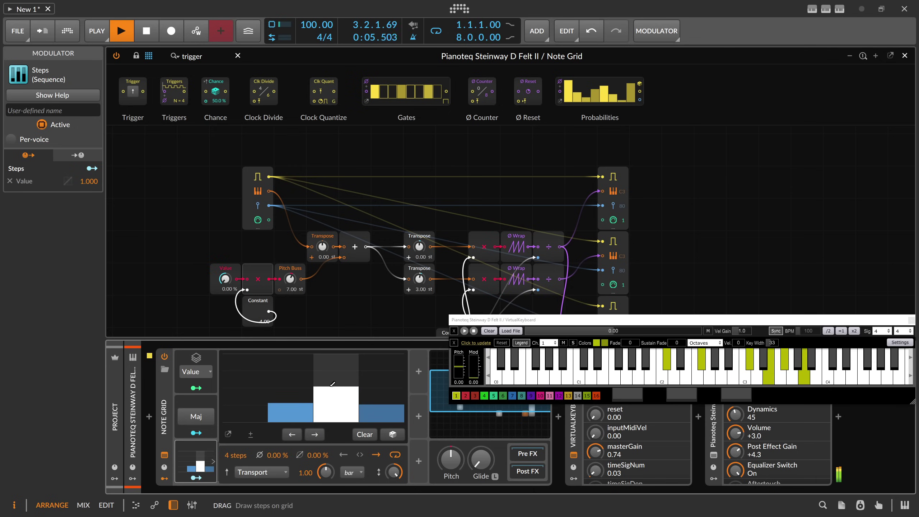
pyautogui.moveTo(372, 403); pyautogui.dragTo(372, 403)
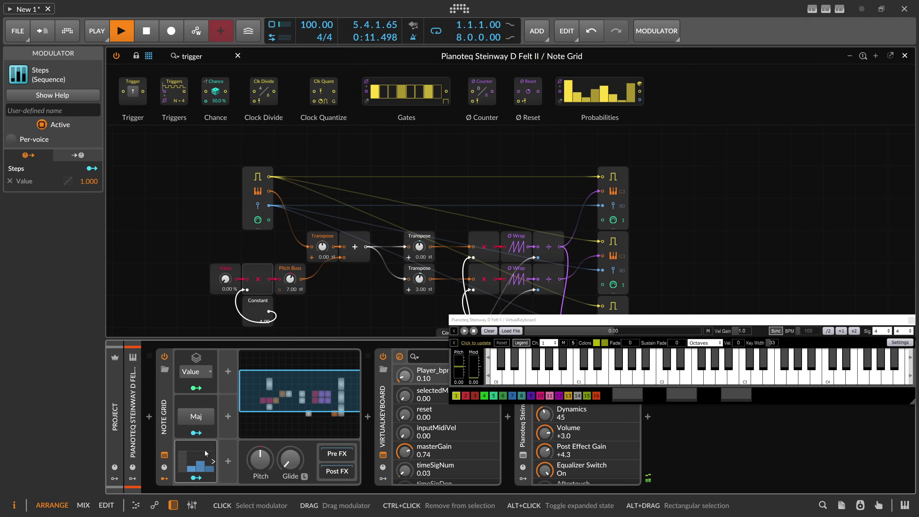
# Duplicate the Steps modulator, give the copy 3 steps and raise only its second step to full height.
pyautogui.moveTo(203, 454); pyautogui.dragTo(244, 458)
pyautogui.click(245, 459)
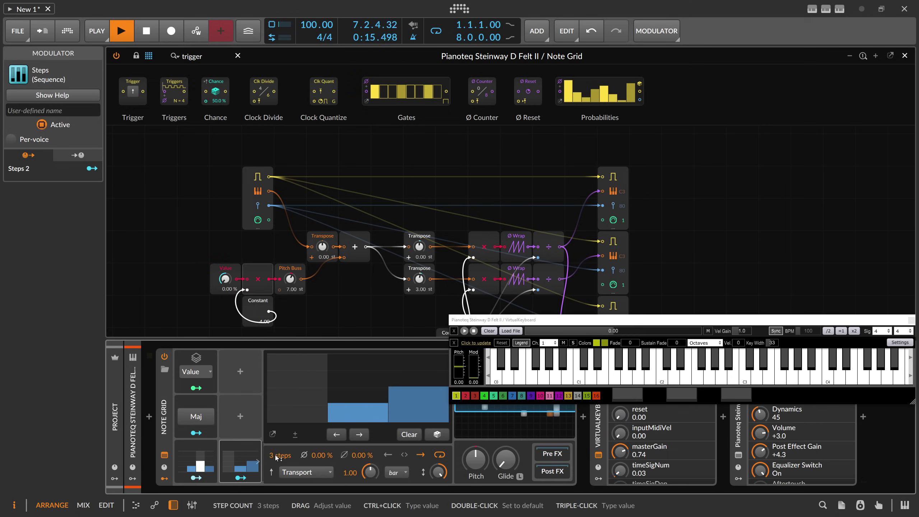
pyautogui.moveTo(383, 405)
pyautogui.mouseDown()
pyautogui.moveTo(383, 424)
pyautogui.moveTo(401, 397)
pyautogui.moveTo(395, 423)
pyautogui.moveTo(361, 403)
pyautogui.moveTo(359, 352)
pyautogui.mouseUp()
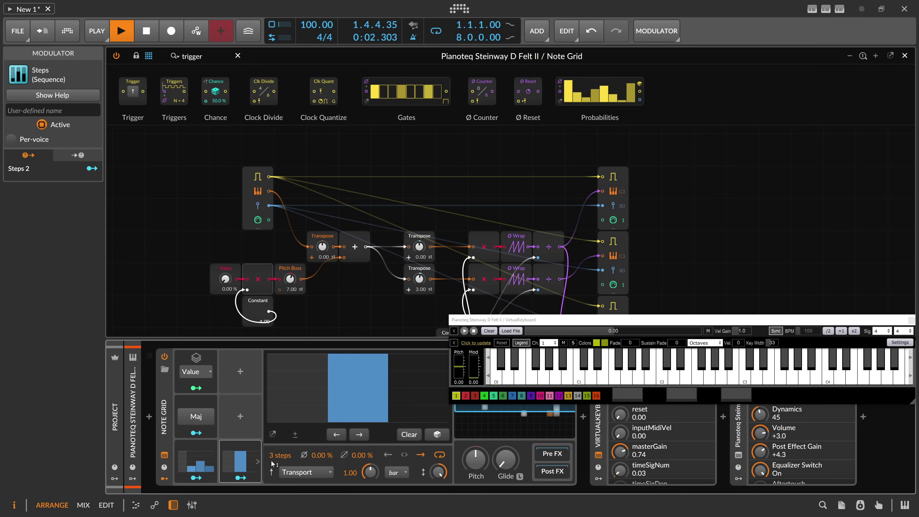
# Assign the second Steps modulator to the Maj button with an amount of 1.000.
pyautogui.click(241, 478)
pyautogui.click(209, 421)
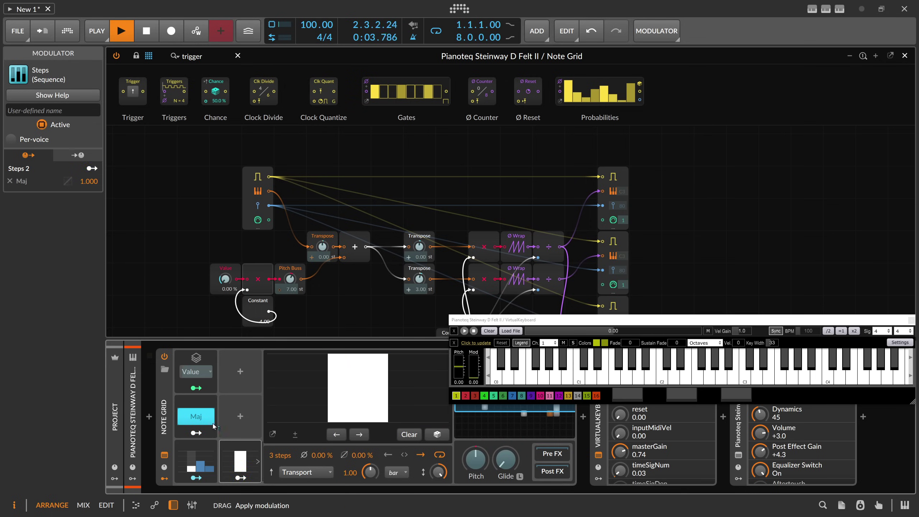
pyautogui.click(241, 478)
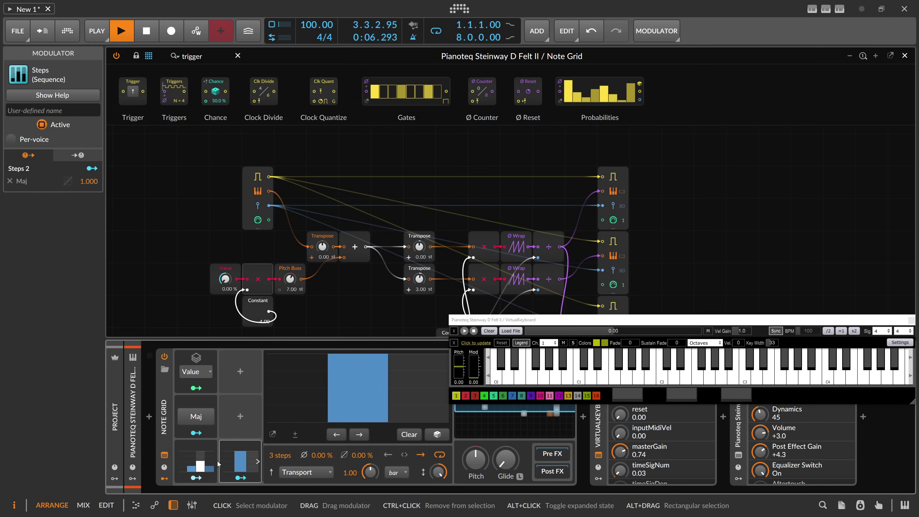
# Audition the chord sequence with the first Steps modulator expanded, stop playback and close the virtual keyboard window.
pyautogui.click(191, 465)
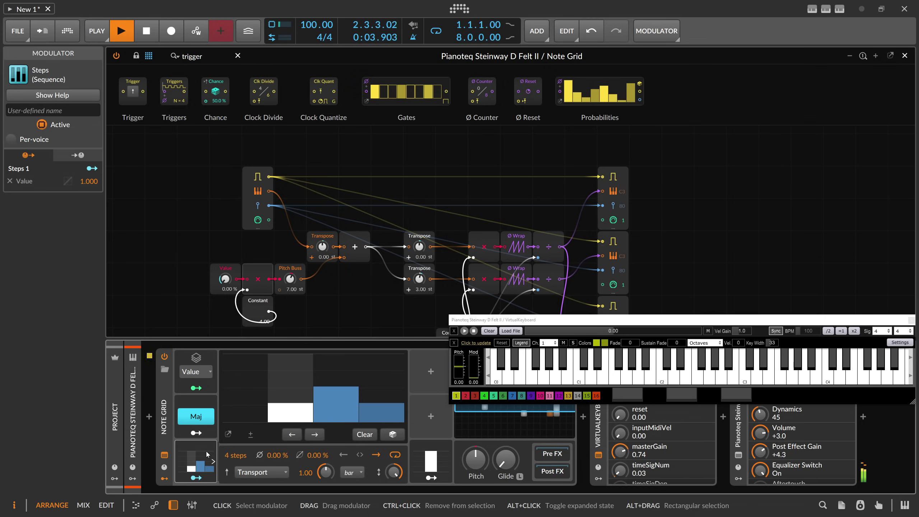
pyautogui.press('space')
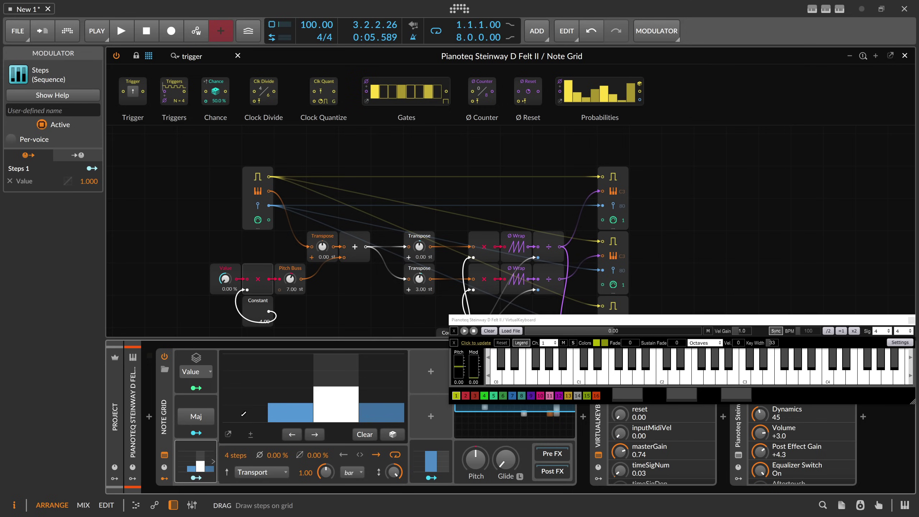
pyautogui.click(213, 462)
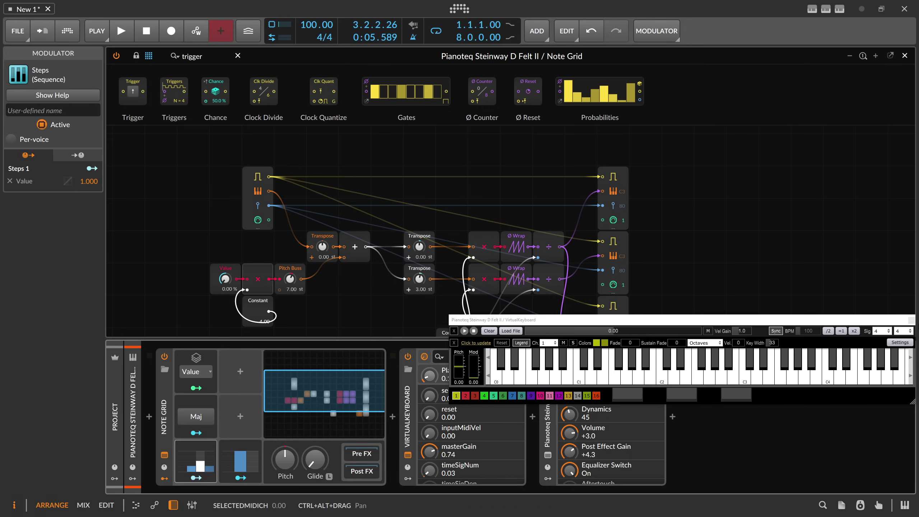
pyautogui.click(911, 320)
pyautogui.moveTo(539, 207); pyautogui.dragTo(564, 197)
pyautogui.scroll(-1, 487, 200)
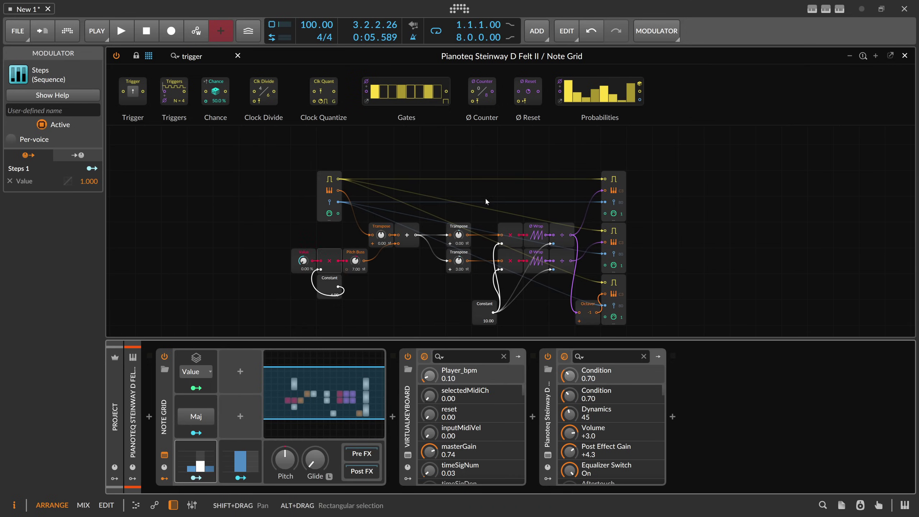
pyautogui.moveTo(486, 200); pyautogui.dragTo(448, 189)
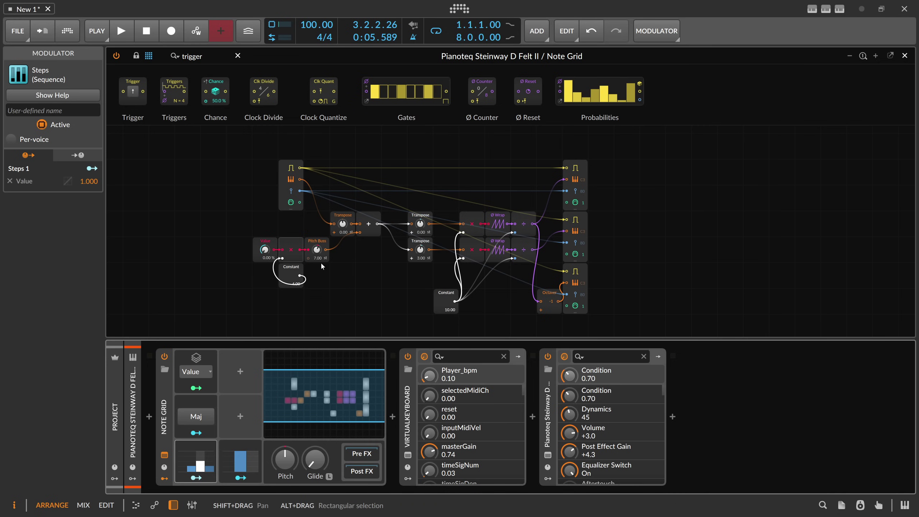
# Try the Pitch Buss attenuator at 3.00 st and 4.00 st, and bring it back to 7.00 st.
pyautogui.scroll(1, 320, 262)
pyautogui.moveTo(219, 231); pyautogui.dragTo(256, 234)
pyautogui.tripleClick(260, 268)
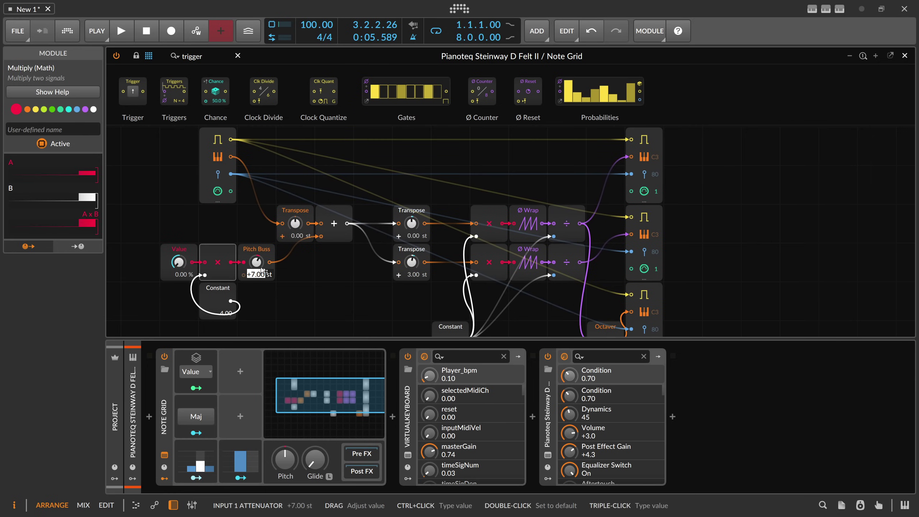
pyautogui.write('3')
pyautogui.press('Return')
pyautogui.keyDown('ctrl'); pyautogui.click(262, 268); pyautogui.keyUp('ctrl')
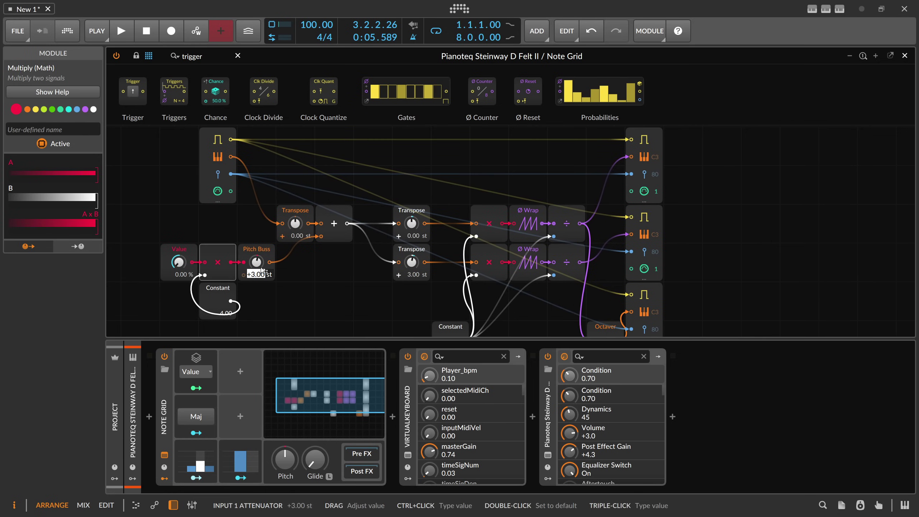
pyautogui.write('4')
pyautogui.press('Return')
pyautogui.keyDown('ctrl'); pyautogui.click(261, 268); pyautogui.keyUp('ctrl')
pyautogui.write('7')
pyautogui.press('Return')
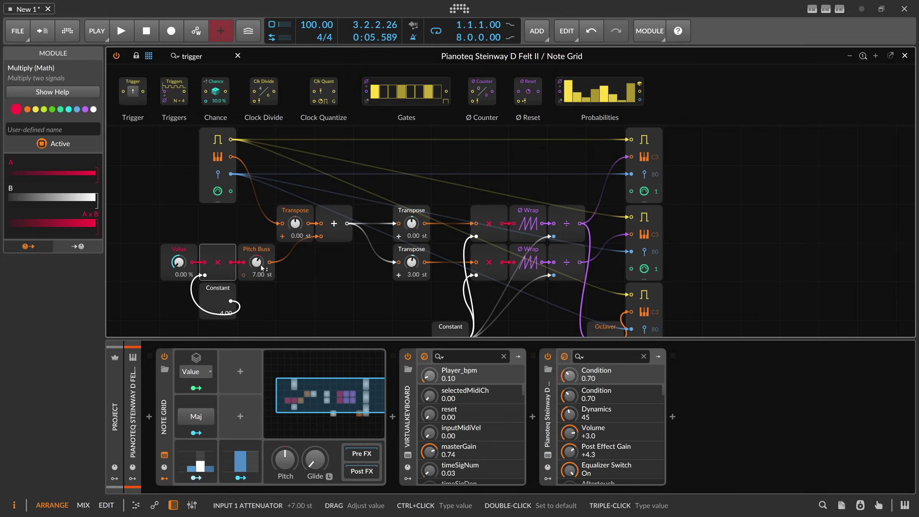
# Show the Note Grid device's settings and review the complete chord patch.
pyautogui.moveTo(344, 221); pyautogui.dragTo(375, 225)
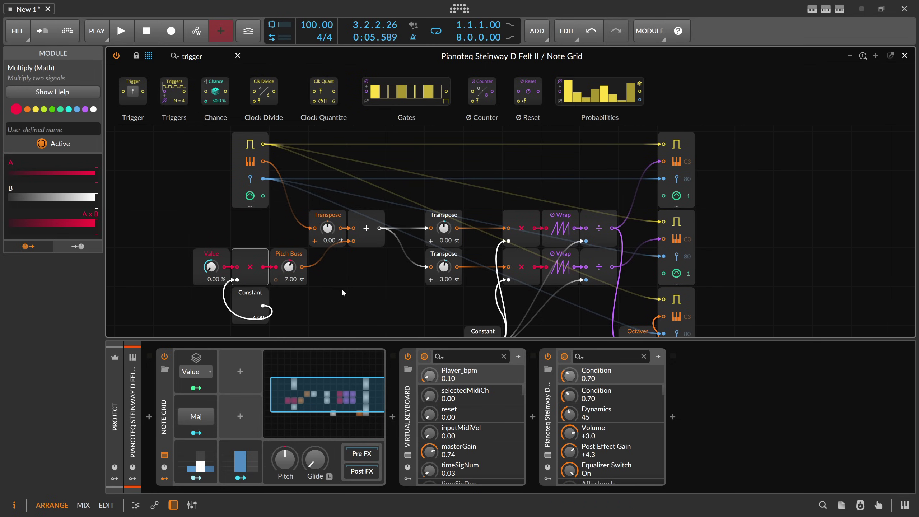
pyautogui.click(289, 256)
pyautogui.click(167, 388)
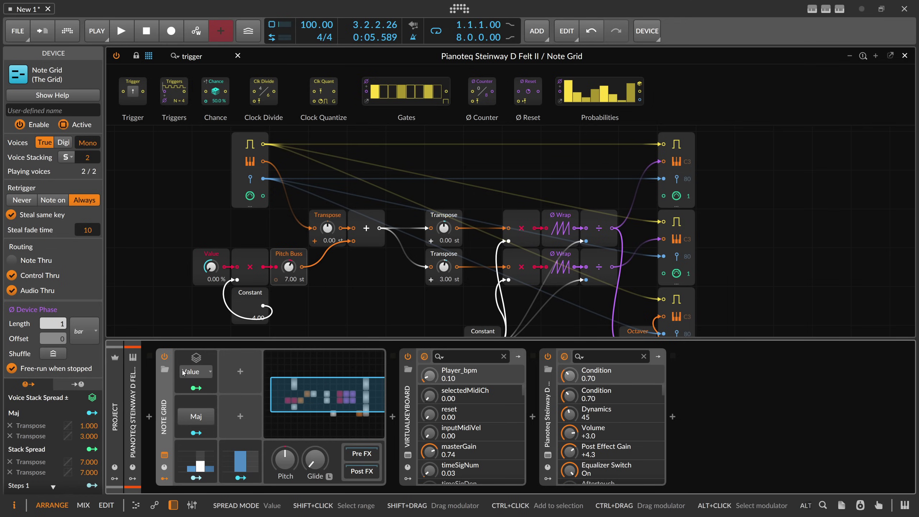
pyautogui.scroll(-4, 350, 179)
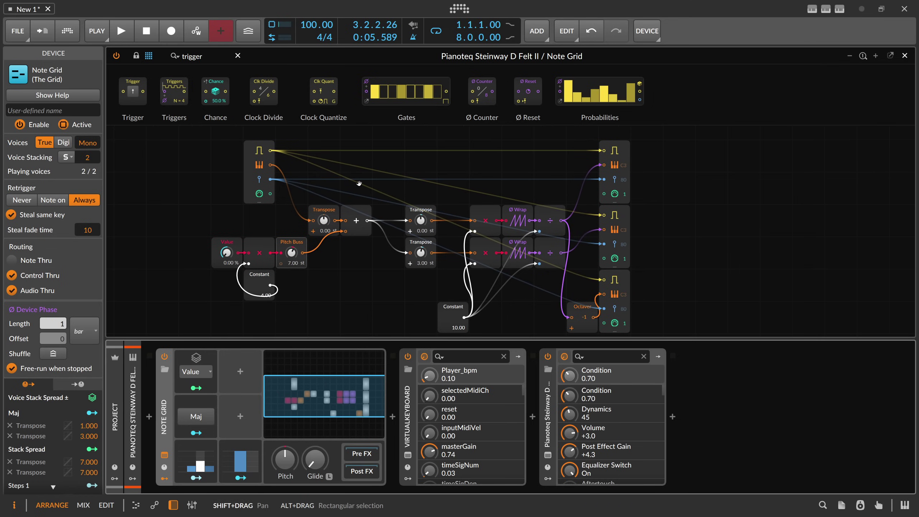
pyautogui.moveTo(360, 184); pyautogui.dragTo(371, 178)
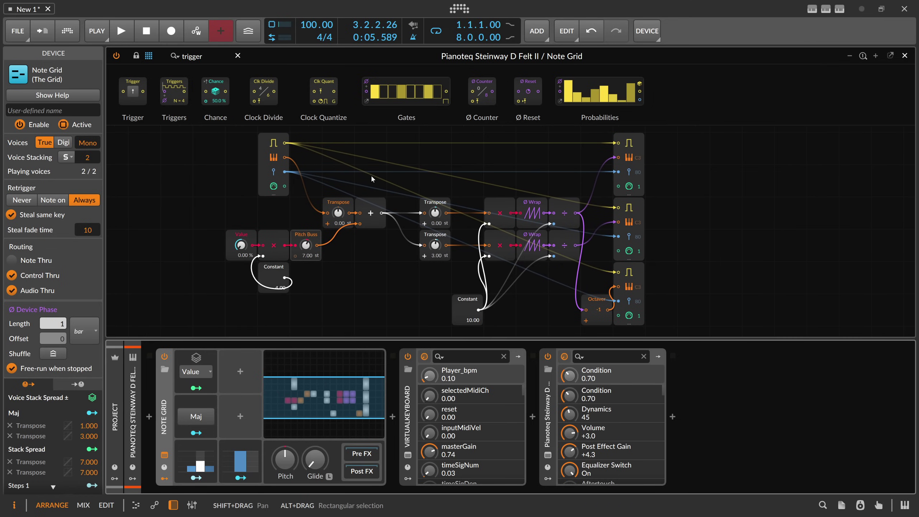